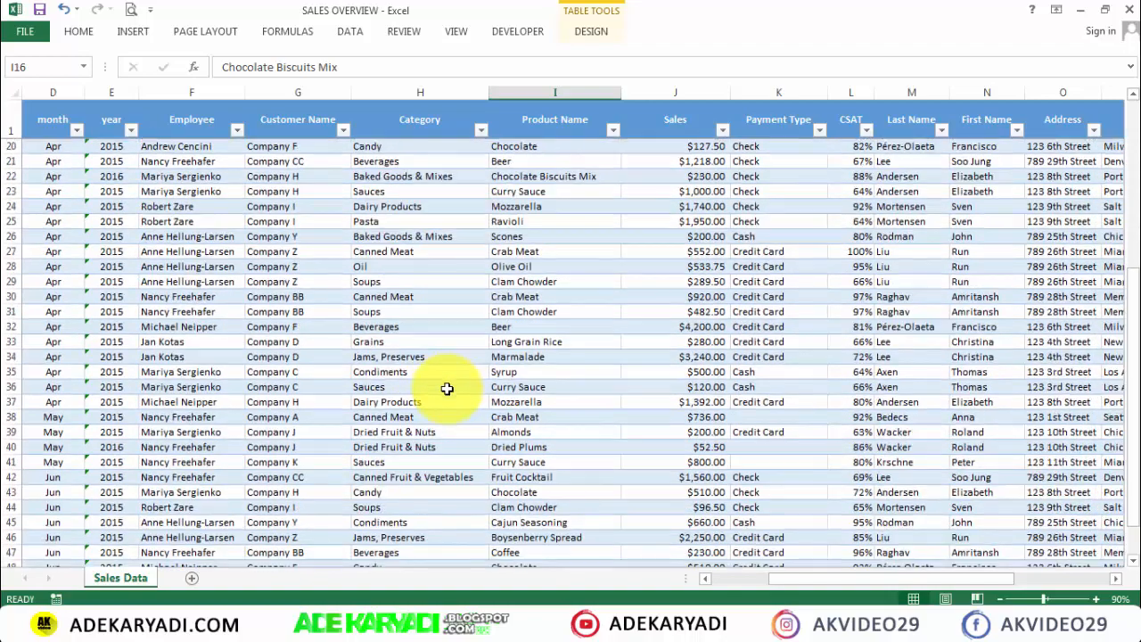
# Step: Add a new worksheet after the Sales Data sheet and rename it dashboard
pyautogui.scroll(5, 446, 388)
pyautogui.scroll(6, 447, 389)
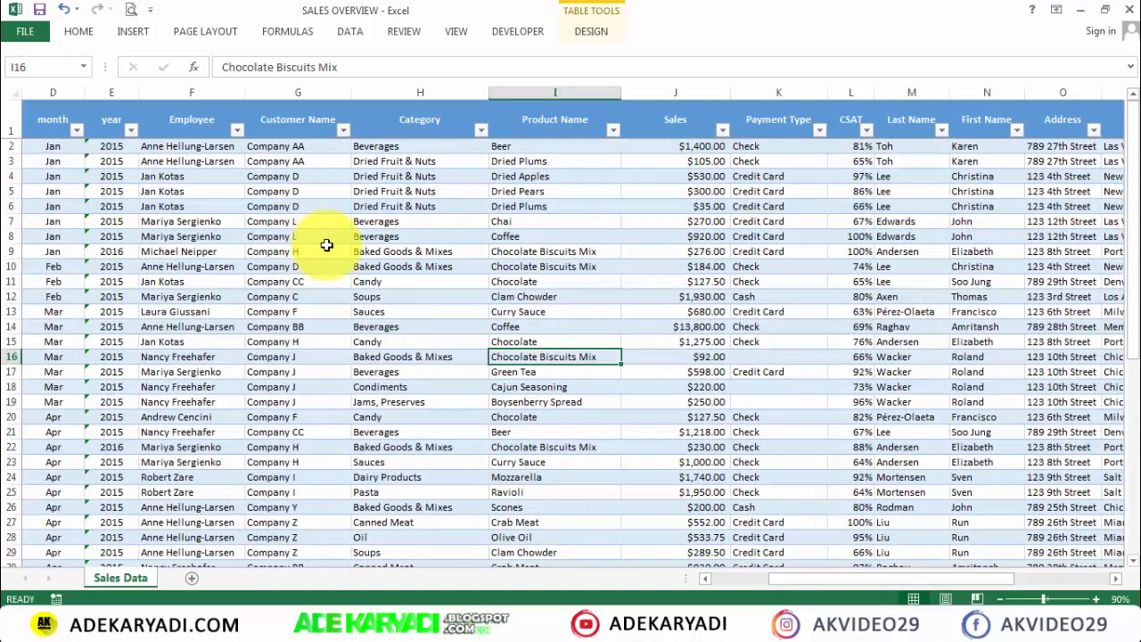
pyautogui.click(193, 579)
pyautogui.rightClick(195, 580)
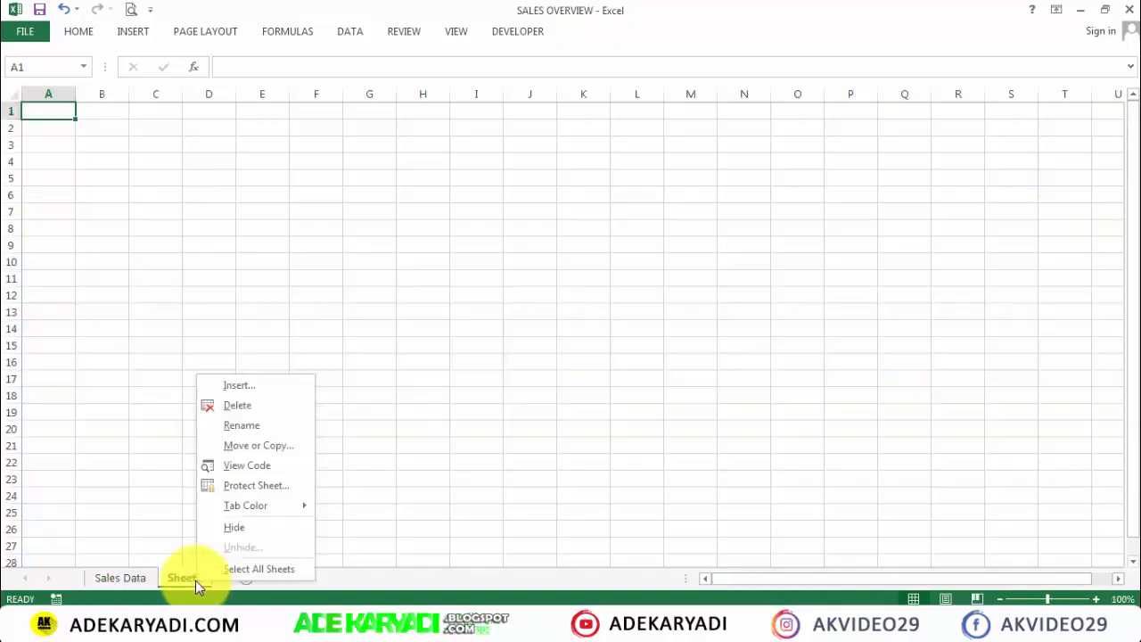
pyautogui.click(270, 427)
pyautogui.write('da')
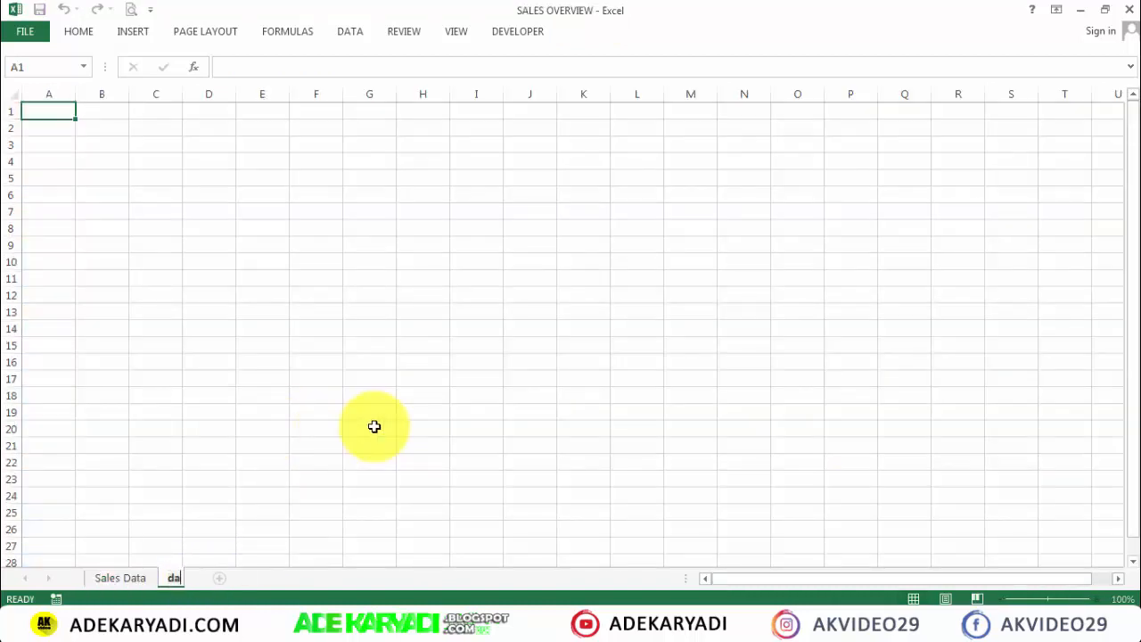
pyautogui.write('shboar')
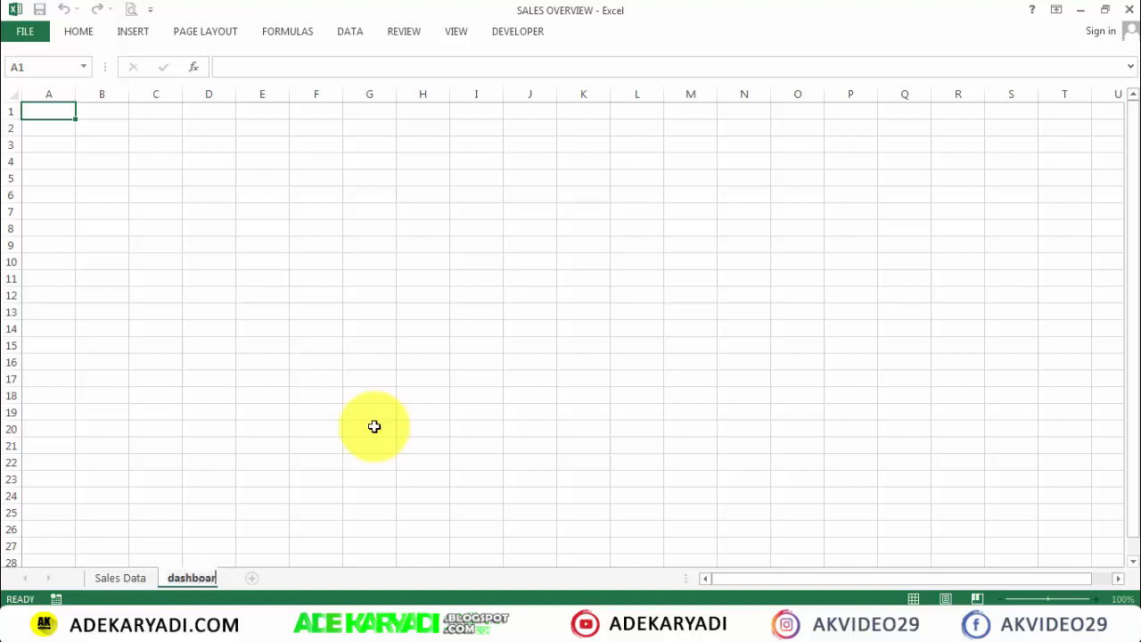
pyautogui.write('d')
pyautogui.press('Return')
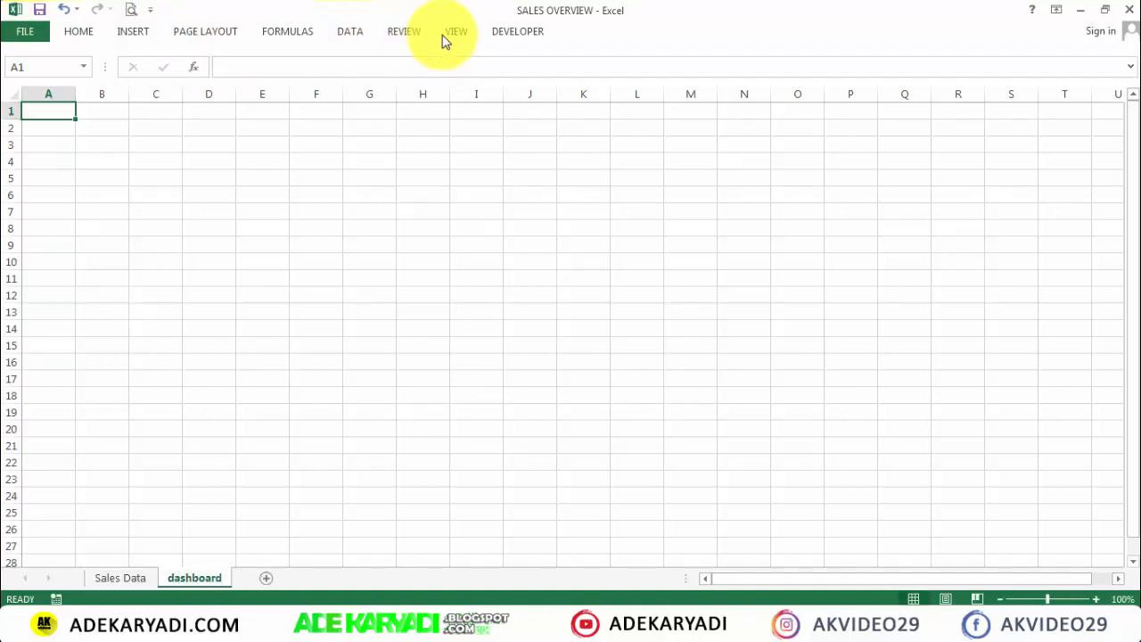
# Step: Hide the gridlines on the dashboard sheet and narrow column A into a slim margin
pyautogui.click(450, 34)
pyautogui.click(204, 94)
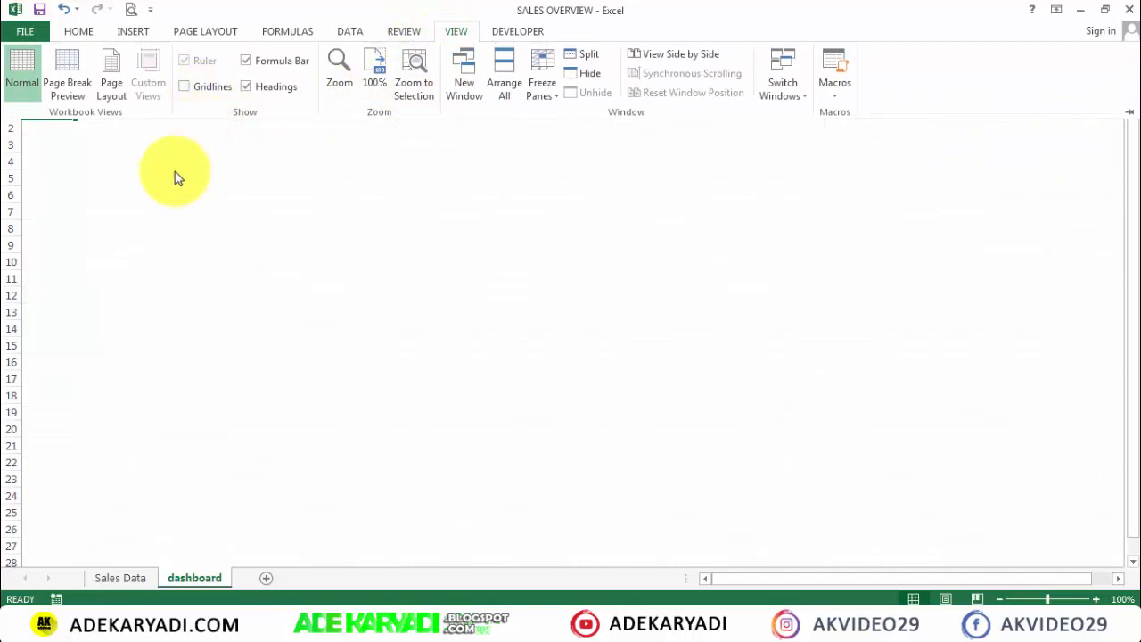
pyautogui.click(176, 173)
pyautogui.click(36, 142)
pyautogui.click(90, 144)
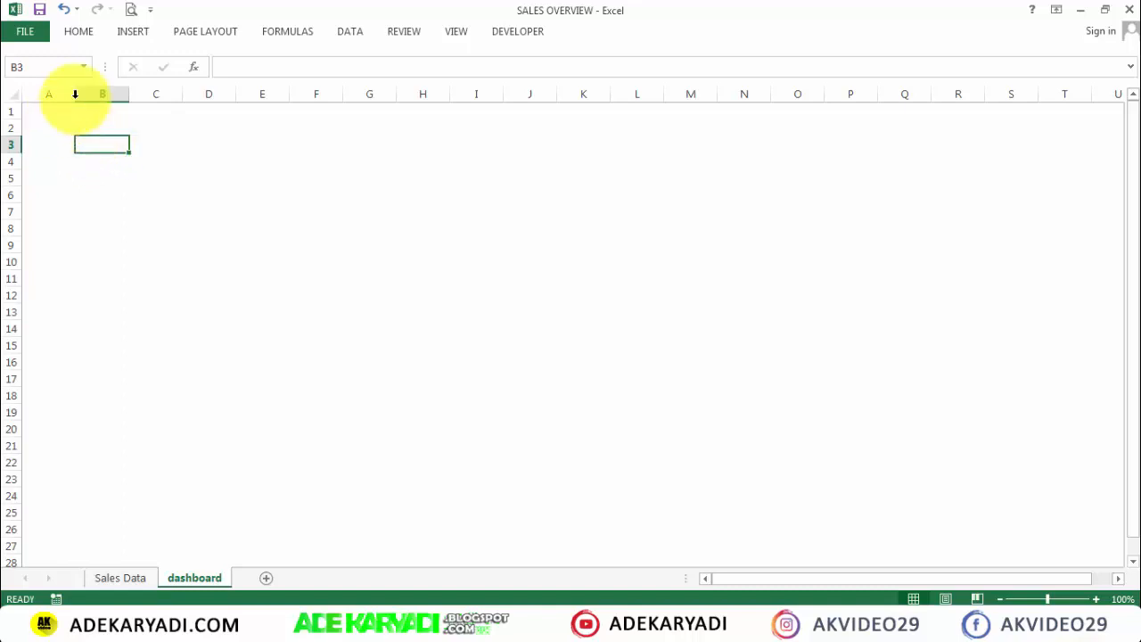
pyautogui.moveTo(76, 93); pyautogui.dragTo(1058, 591)
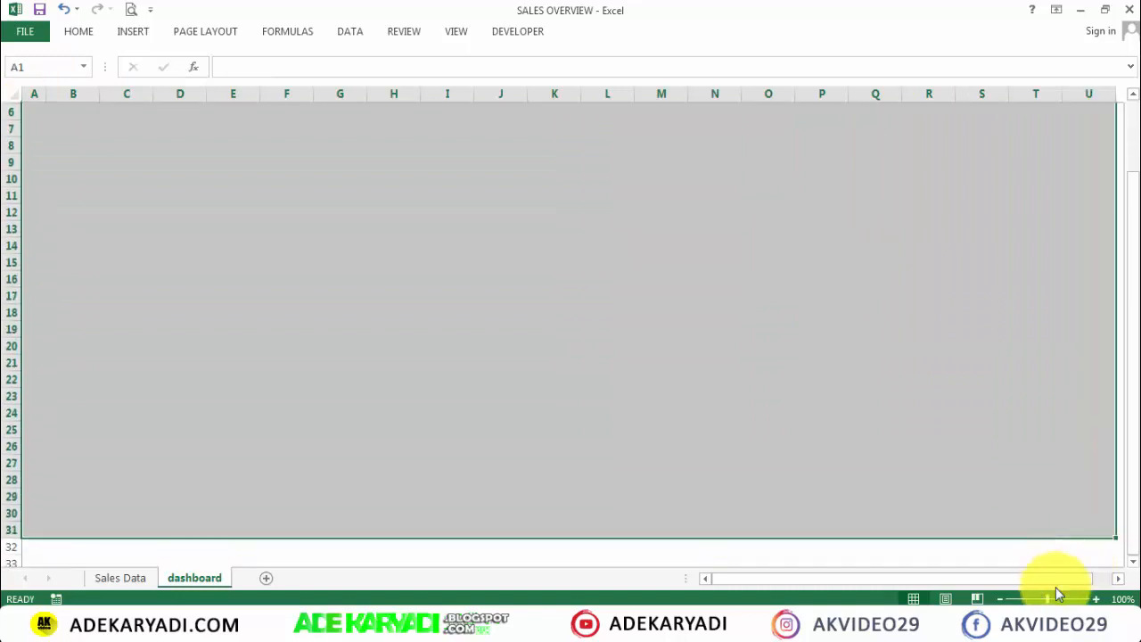
# Step: Zoom the sheet out to 90% and fill the range A4:W34 with a very dark grey background
pyautogui.click(1001, 599)
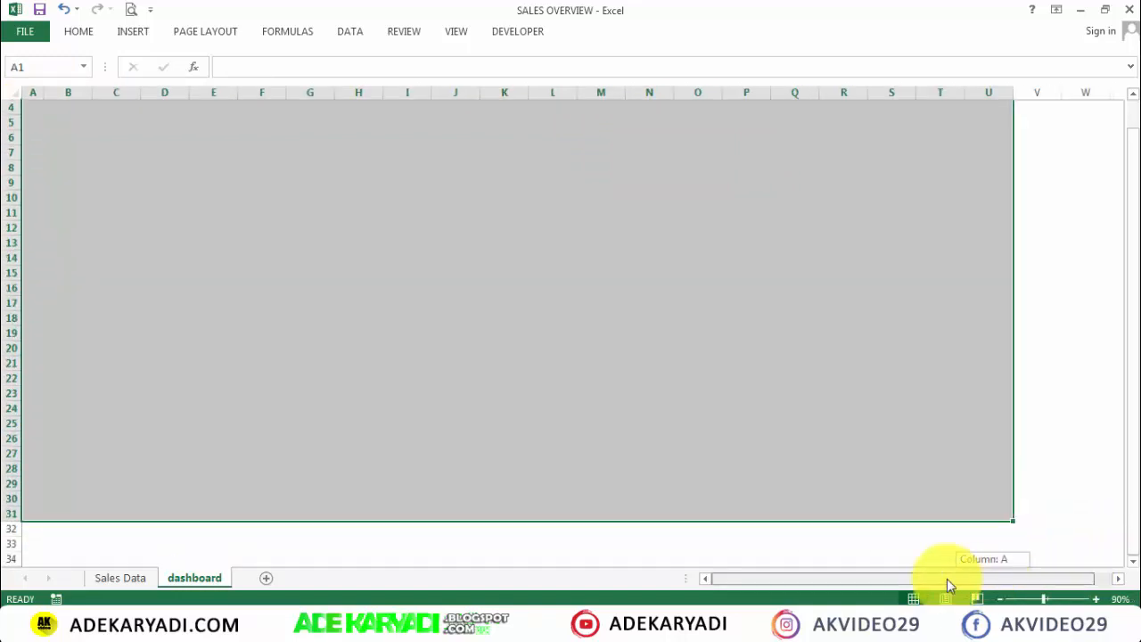
pyautogui.moveTo(1098, 109); pyautogui.dragTo(33, 557)
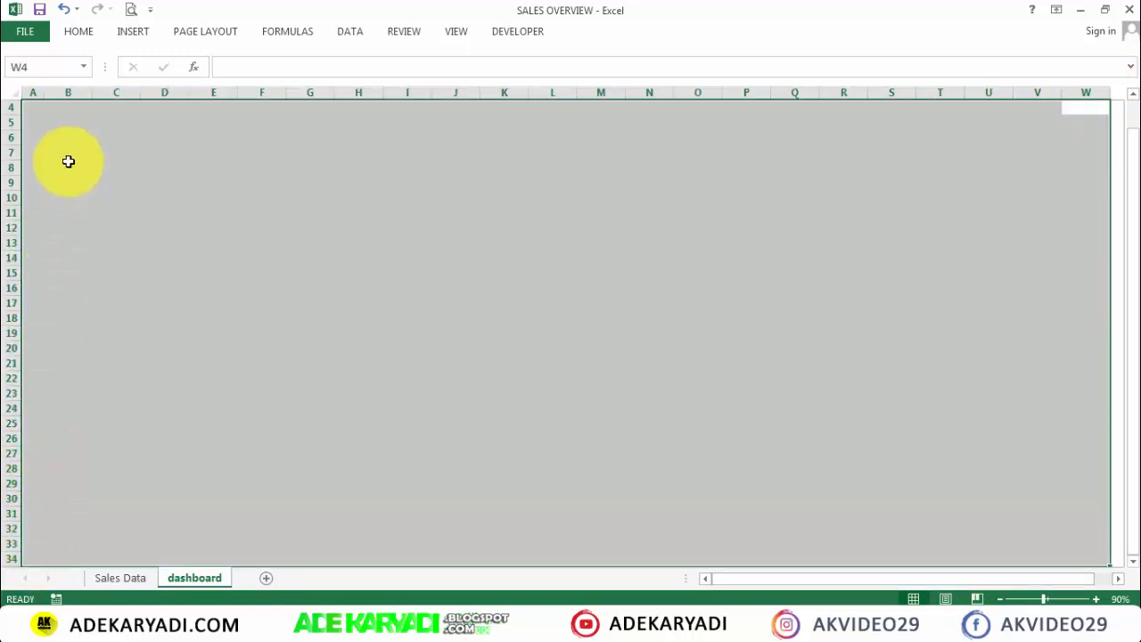
pyautogui.click(83, 34)
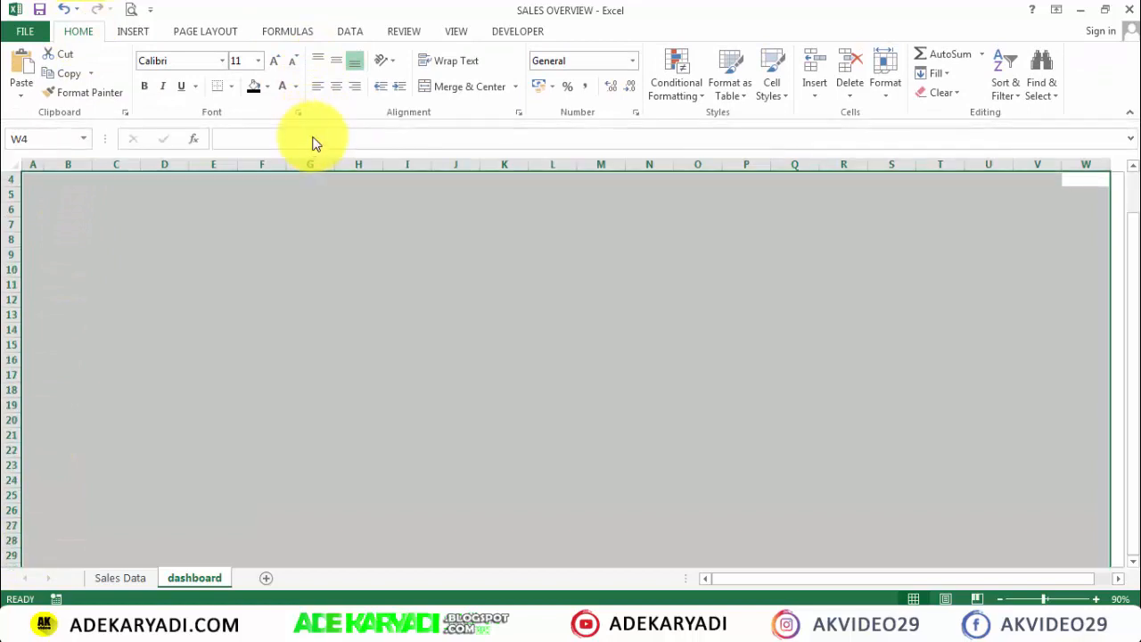
pyautogui.click(266, 88)
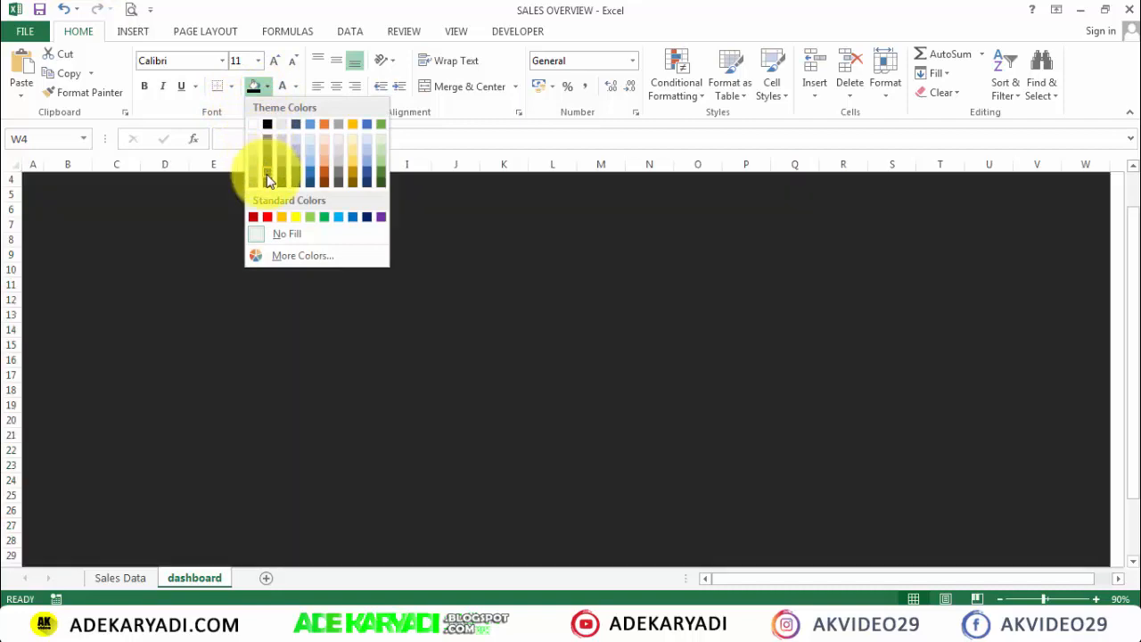
pyautogui.click(268, 180)
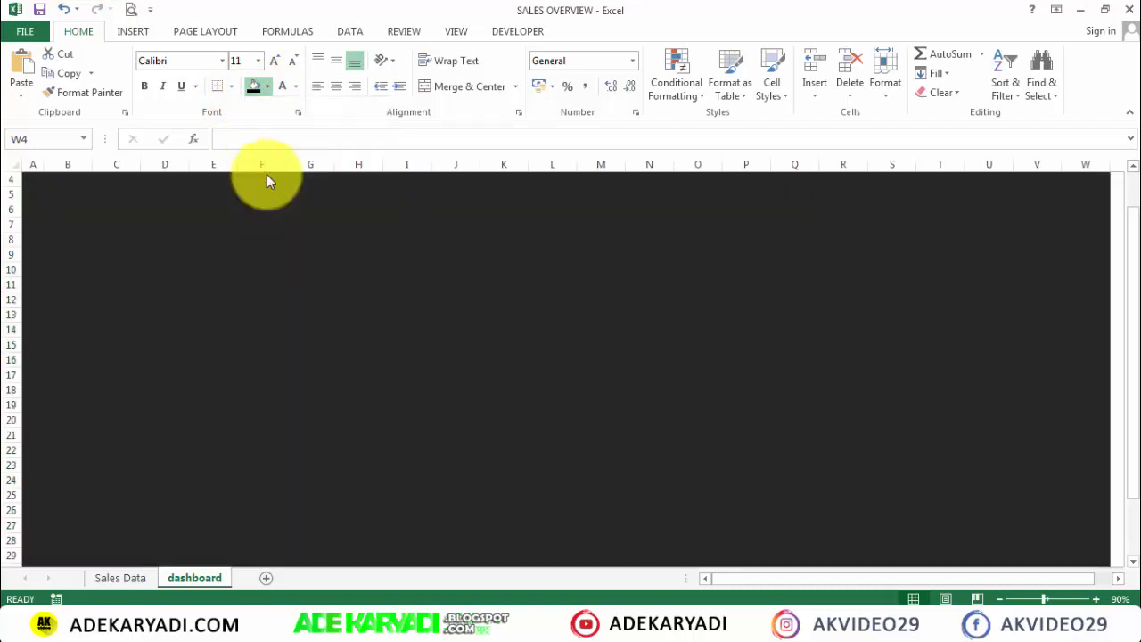
pyautogui.click(241, 272)
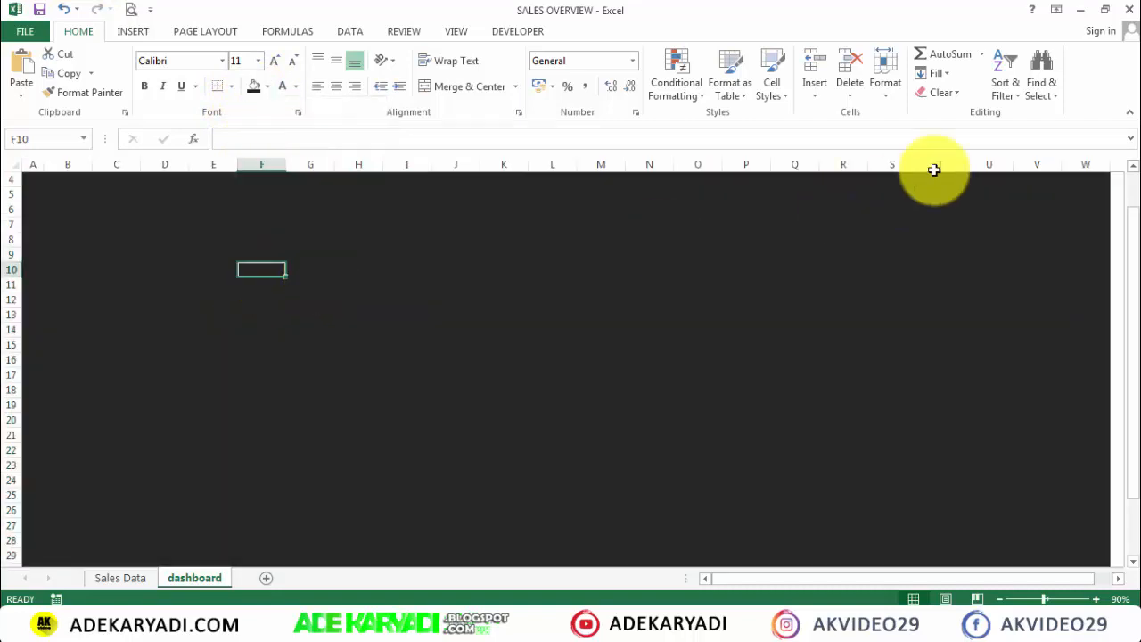
pyautogui.click(1131, 116)
pyautogui.click(664, 213)
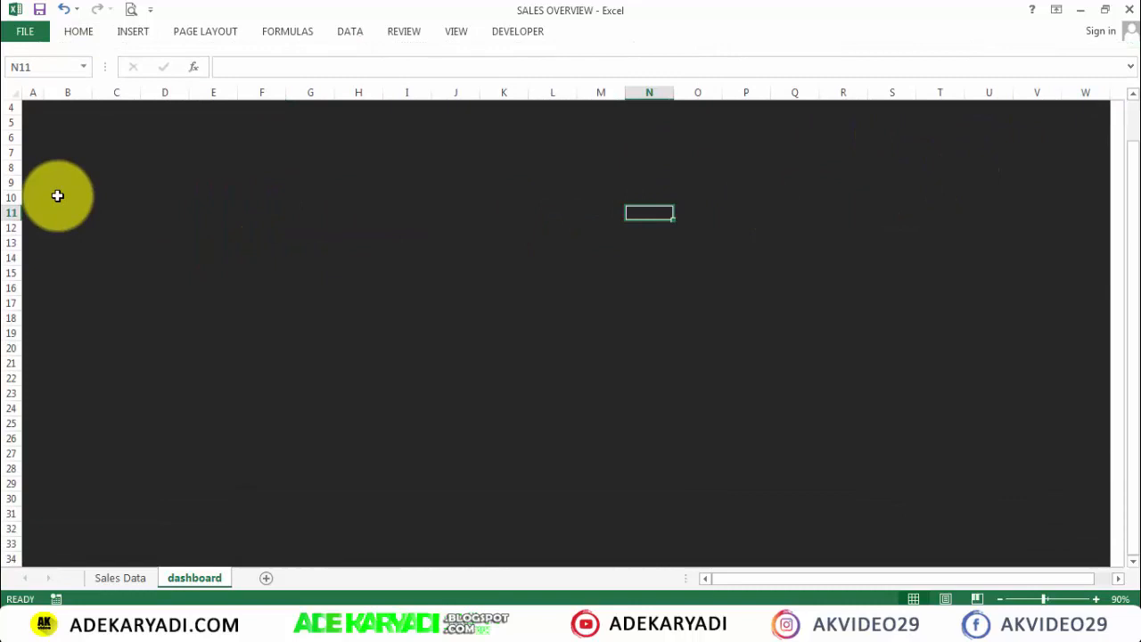
# Step: Copy the filled cells A4:W5 and paste them at A1 and A3 so the dark background covers rows 1 to 3
pyautogui.click(69, 125)
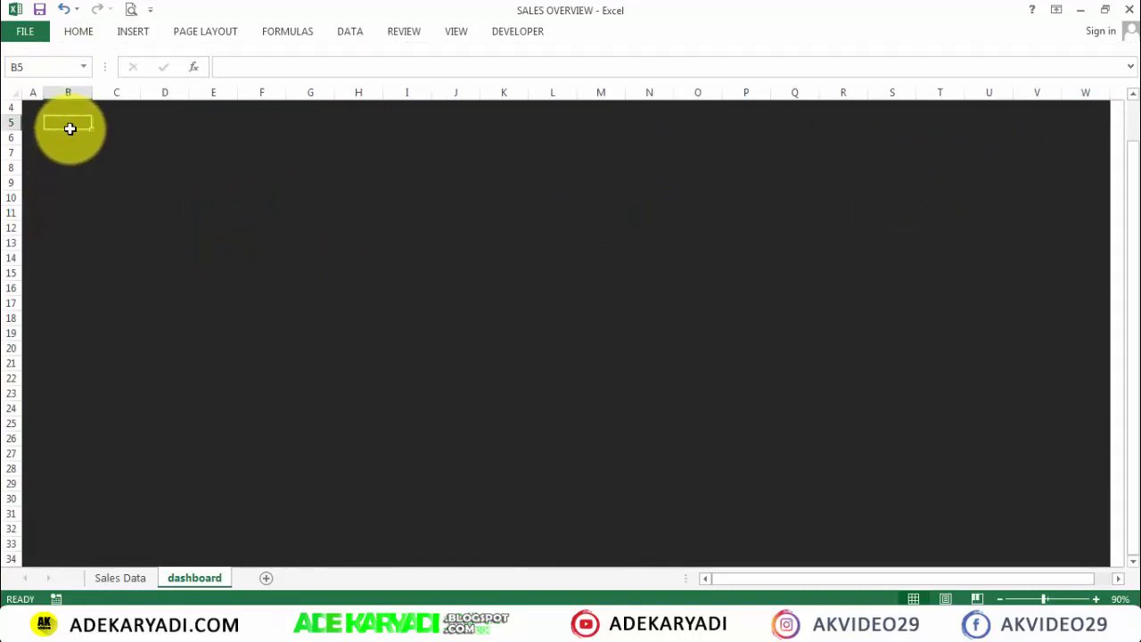
pyautogui.scroll(1, 71, 129)
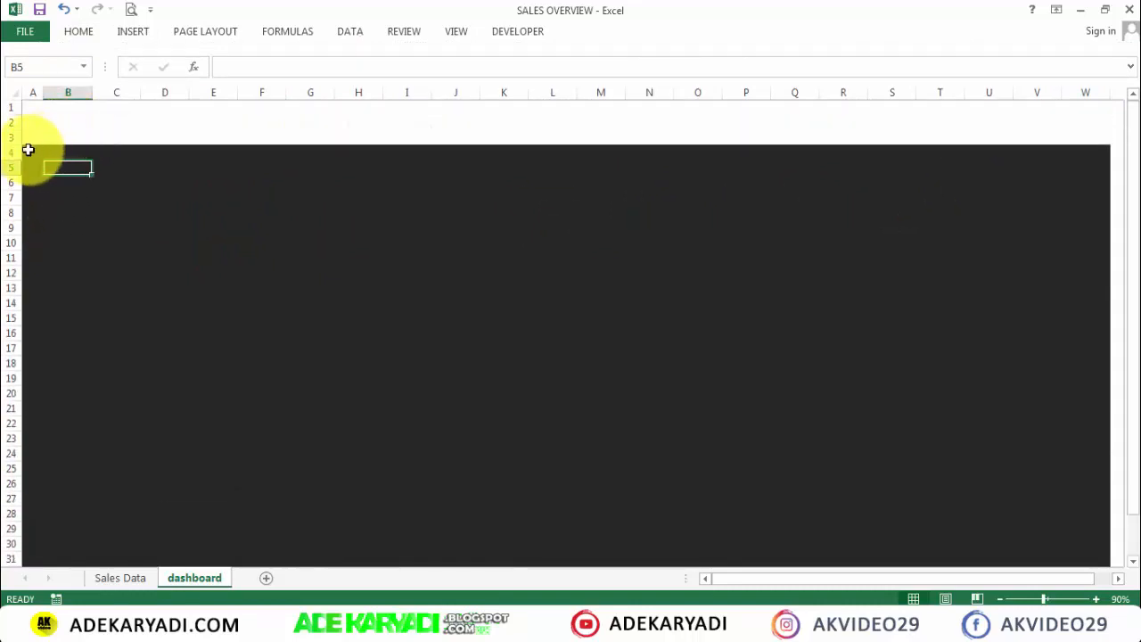
pyautogui.moveTo(28, 150); pyautogui.dragTo(1101, 162)
pyautogui.rightClick(1101, 162)
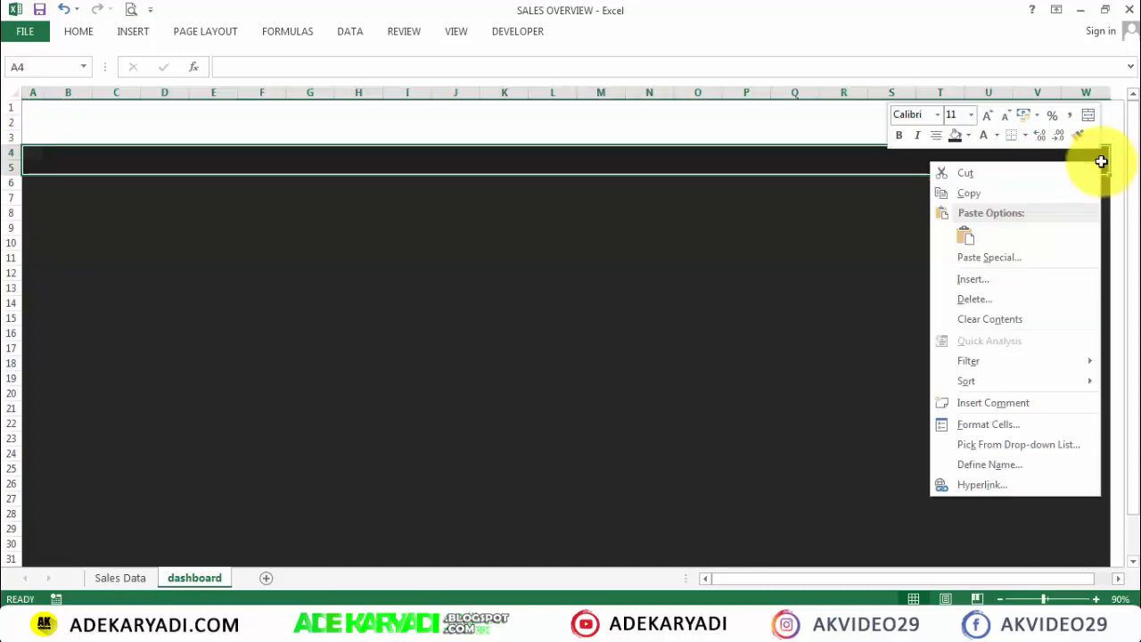
pyautogui.click(1021, 194)
pyautogui.rightClick(33, 109)
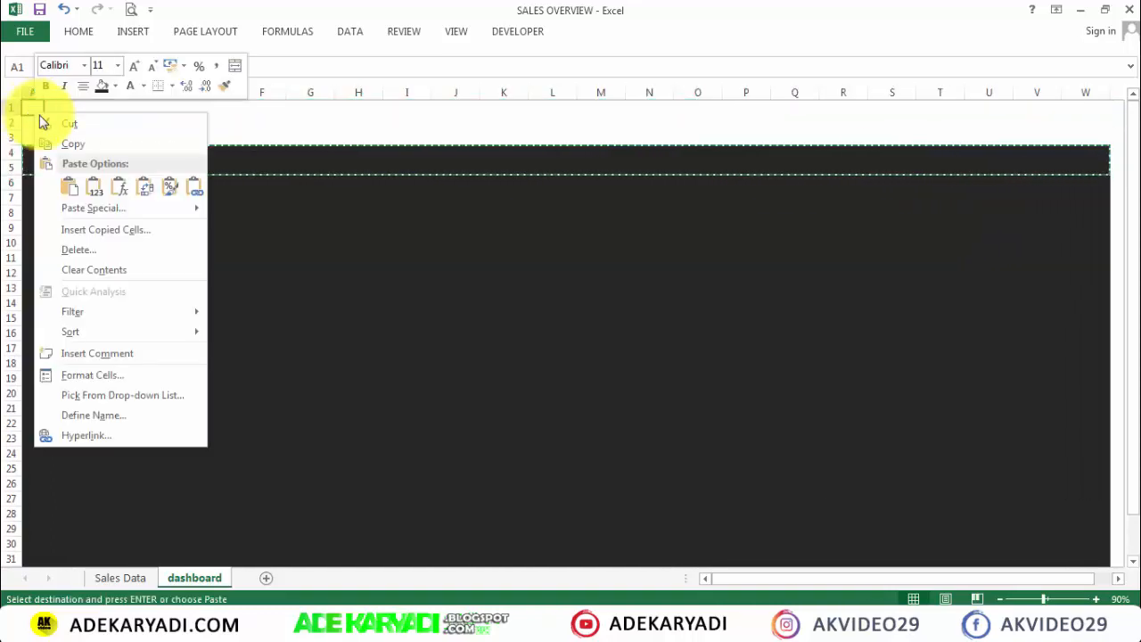
pyautogui.click(64, 181)
pyautogui.rightClick(31, 138)
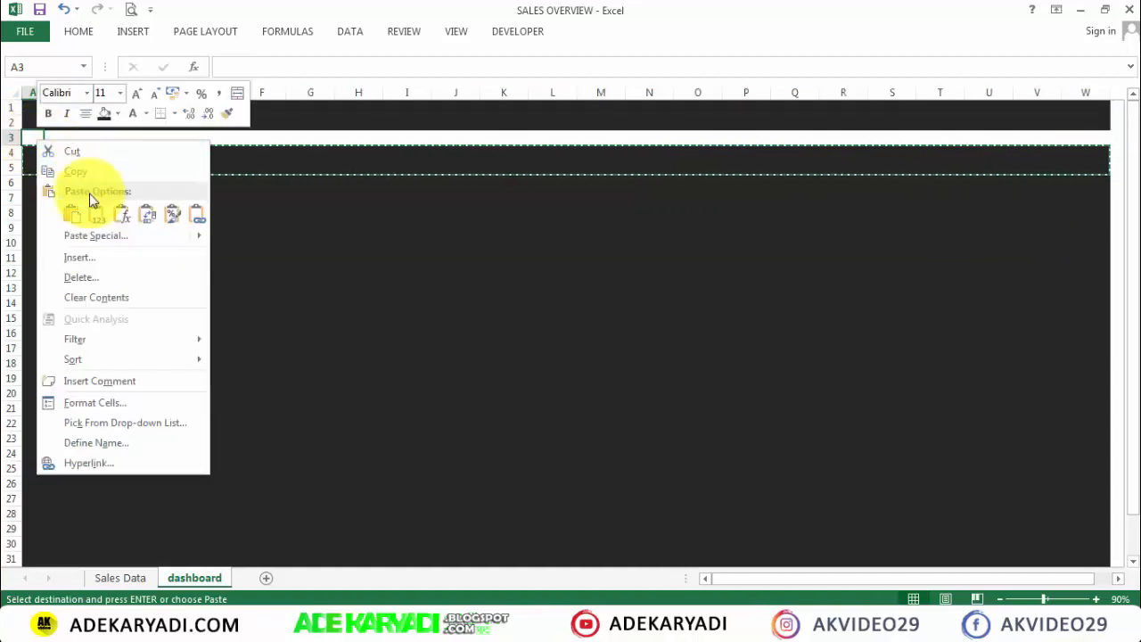
pyautogui.click(70, 214)
pyautogui.click(189, 255)
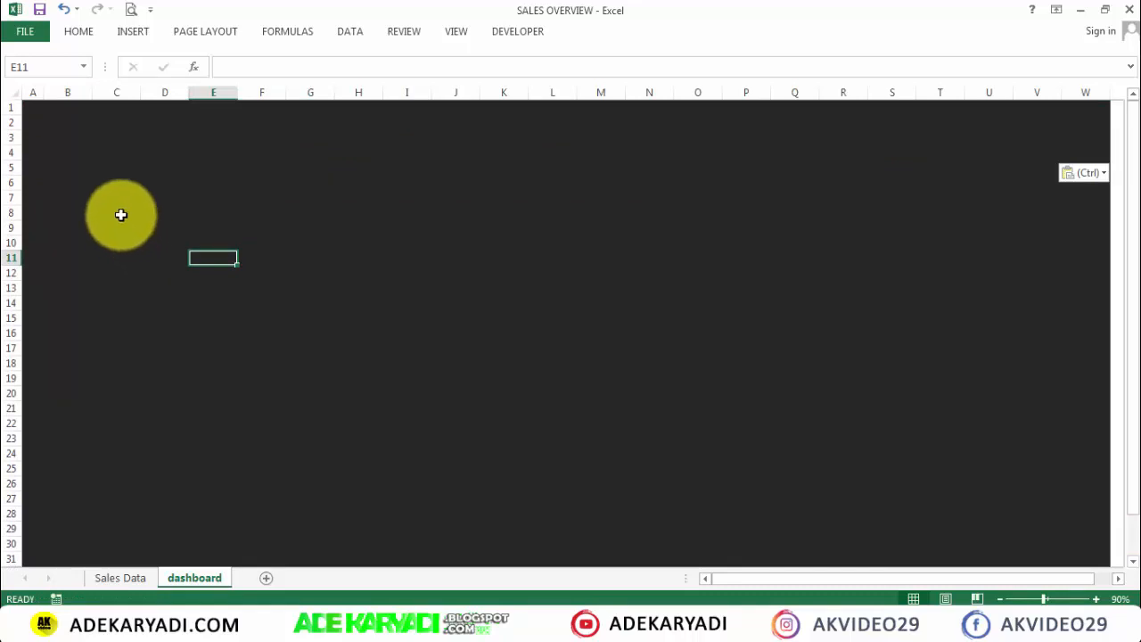
# Step: Enter the dashboard title "Sales Overview | YTD 2023" in cell B2
pyautogui.click(78, 127)
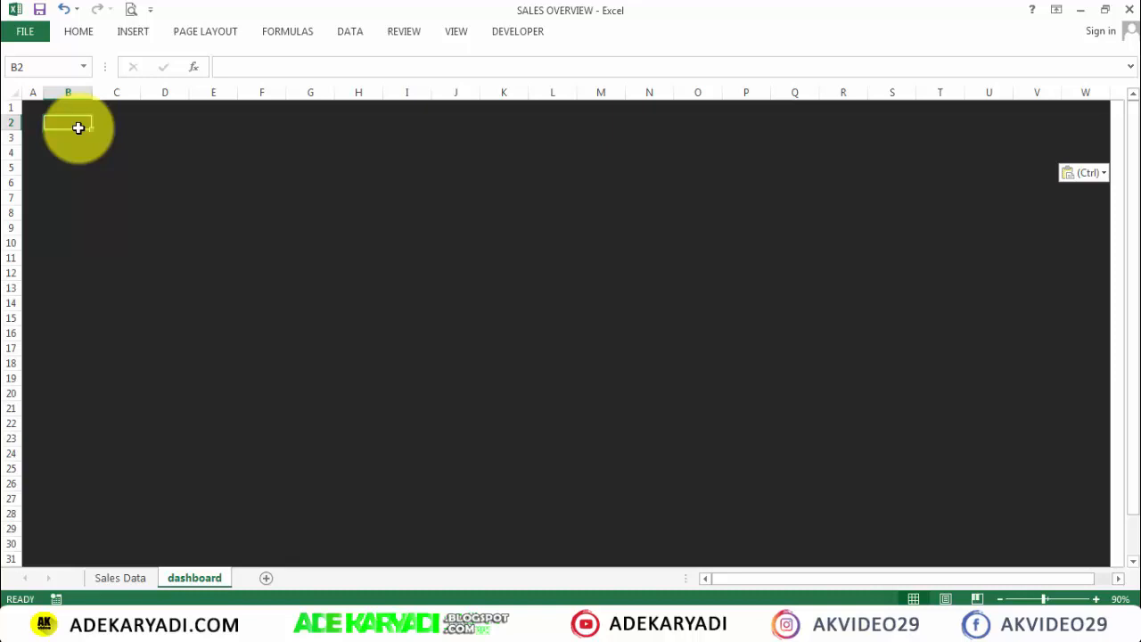
pyautogui.write('Sales Overview | YTD 2023')
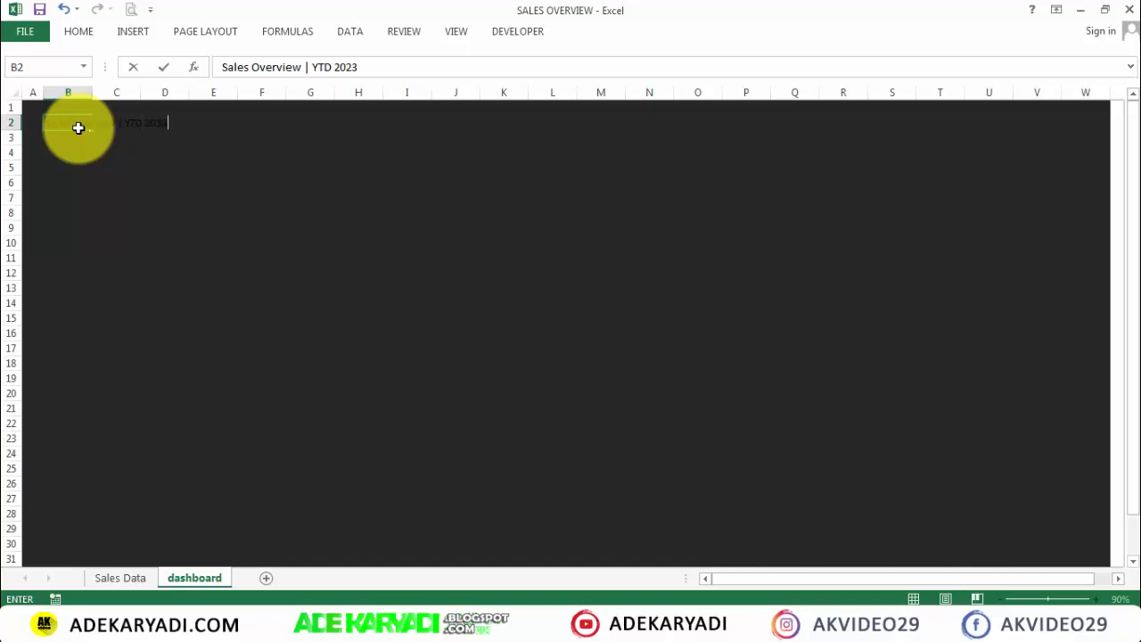
pyautogui.press('Return')
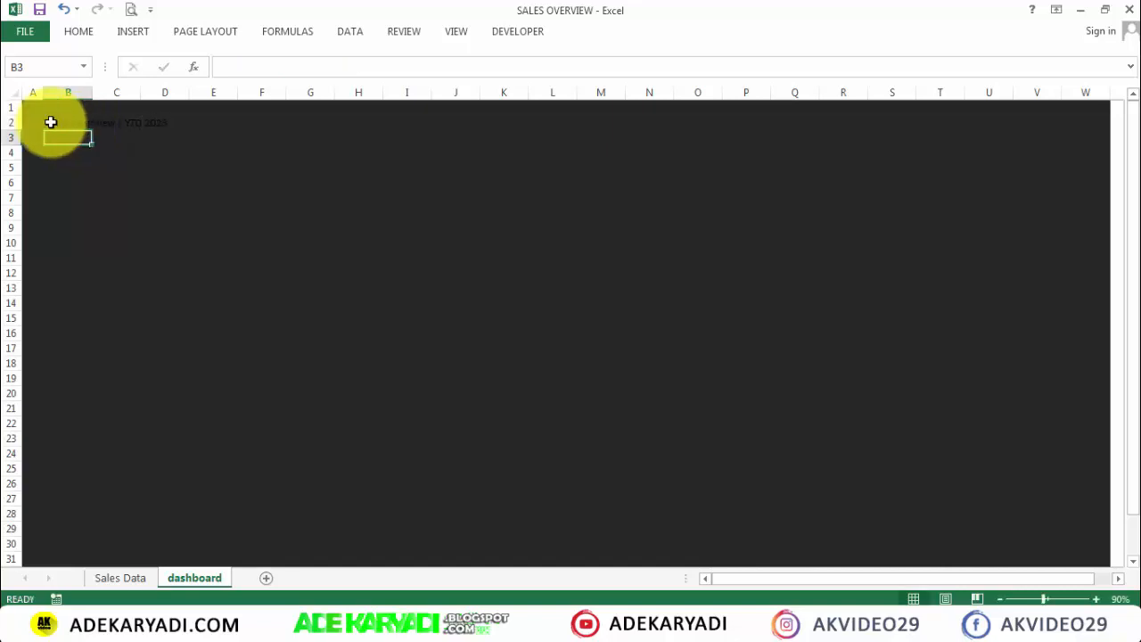
# Step: Format the title in cell B2 with a white font colour and font size 20
pyautogui.click(51, 122)
pyautogui.click(87, 33)
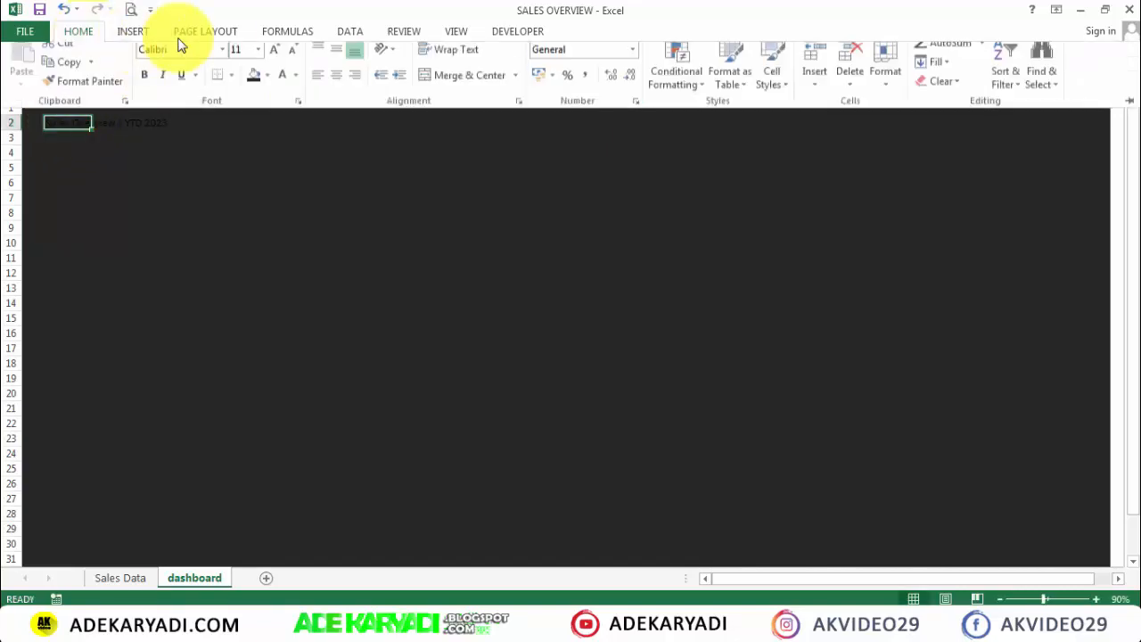
pyautogui.click(279, 83)
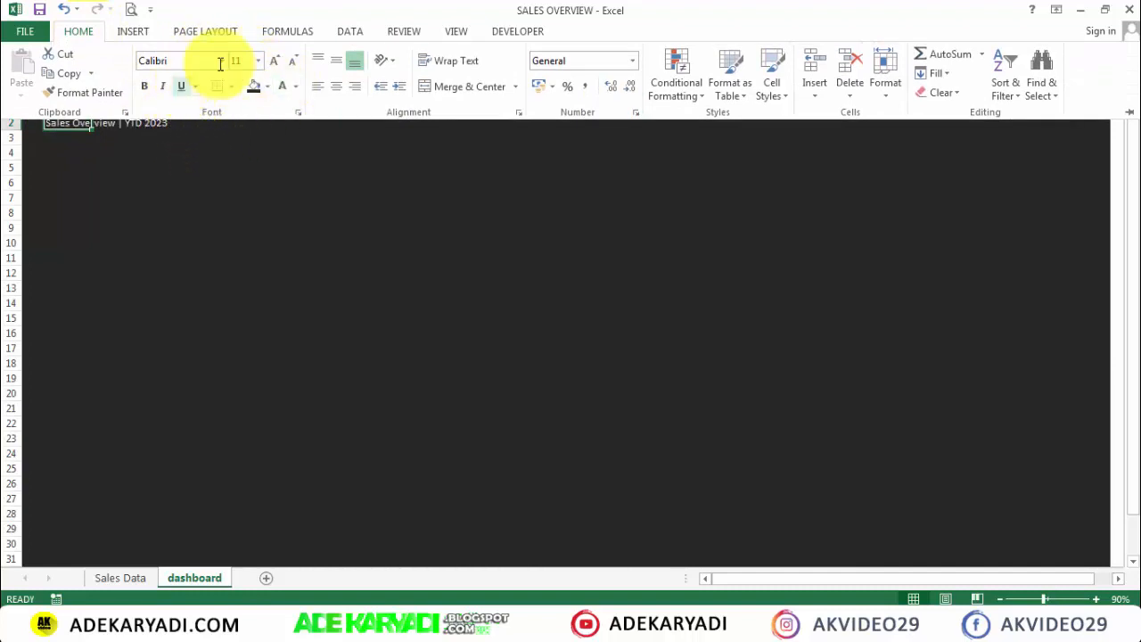
pyautogui.click(257, 61)
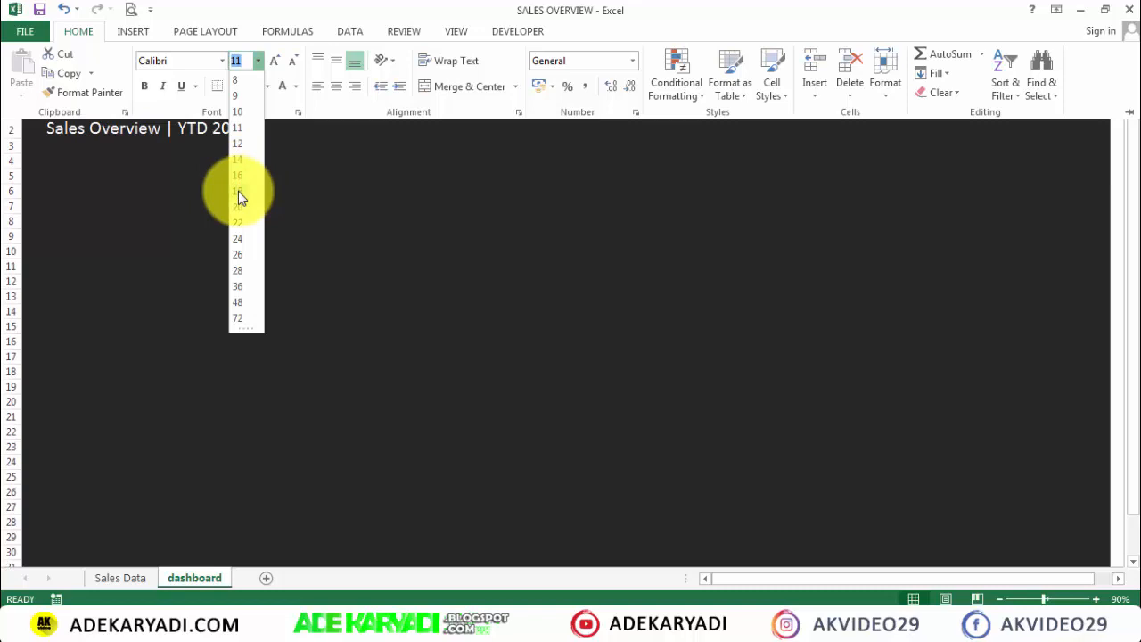
pyautogui.click(242, 214)
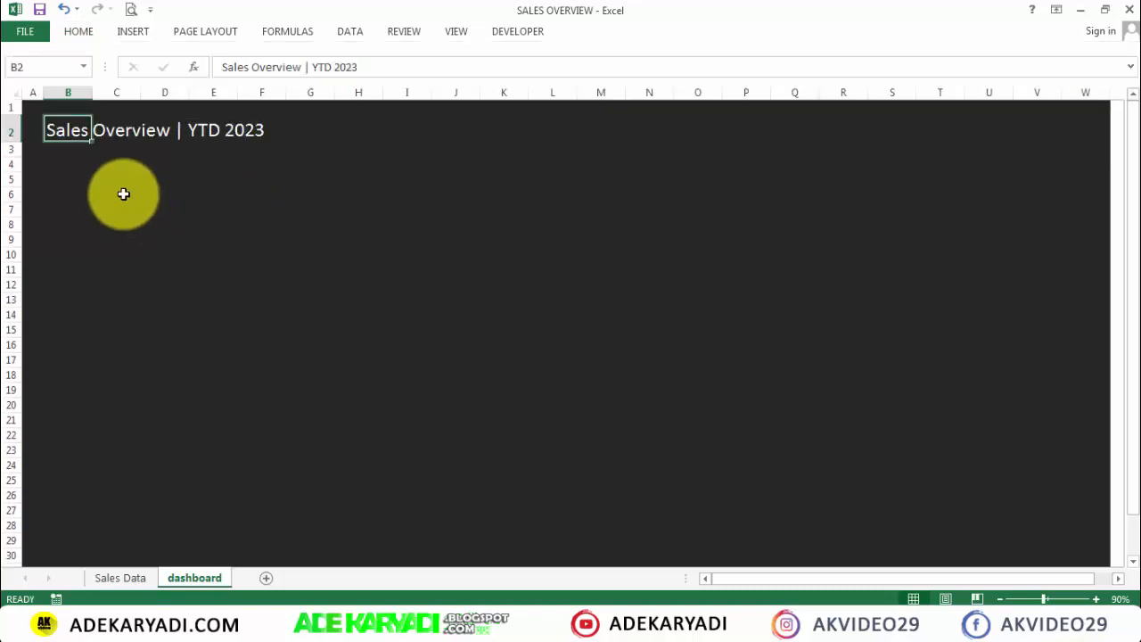
pyautogui.click(123, 193)
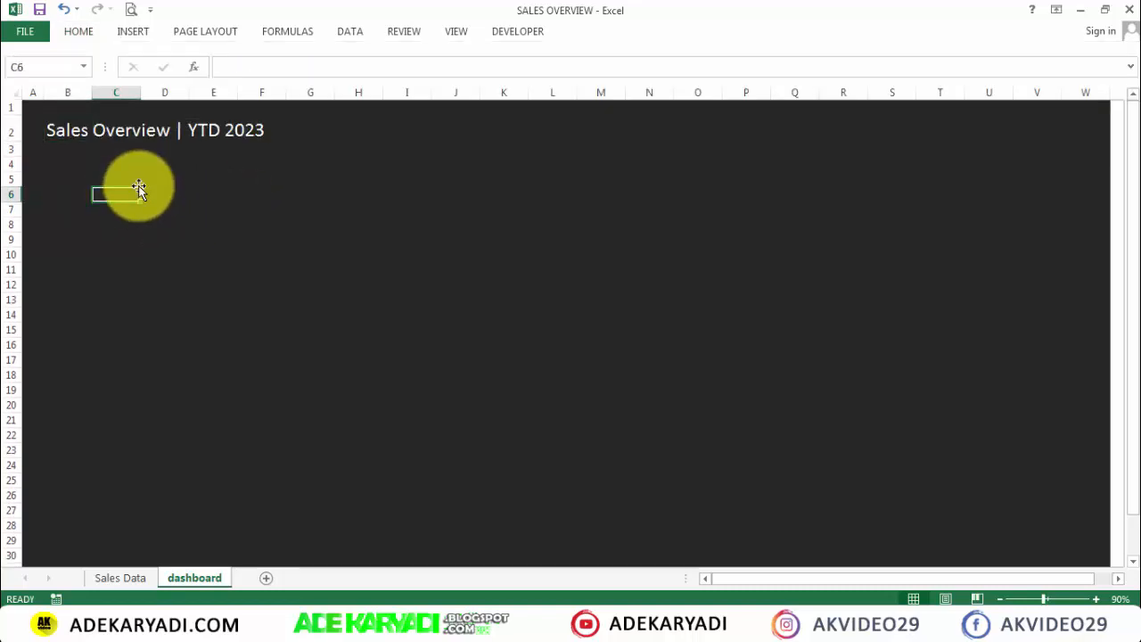
pyautogui.moveTo(68, 167); pyautogui.dragTo(396, 267)
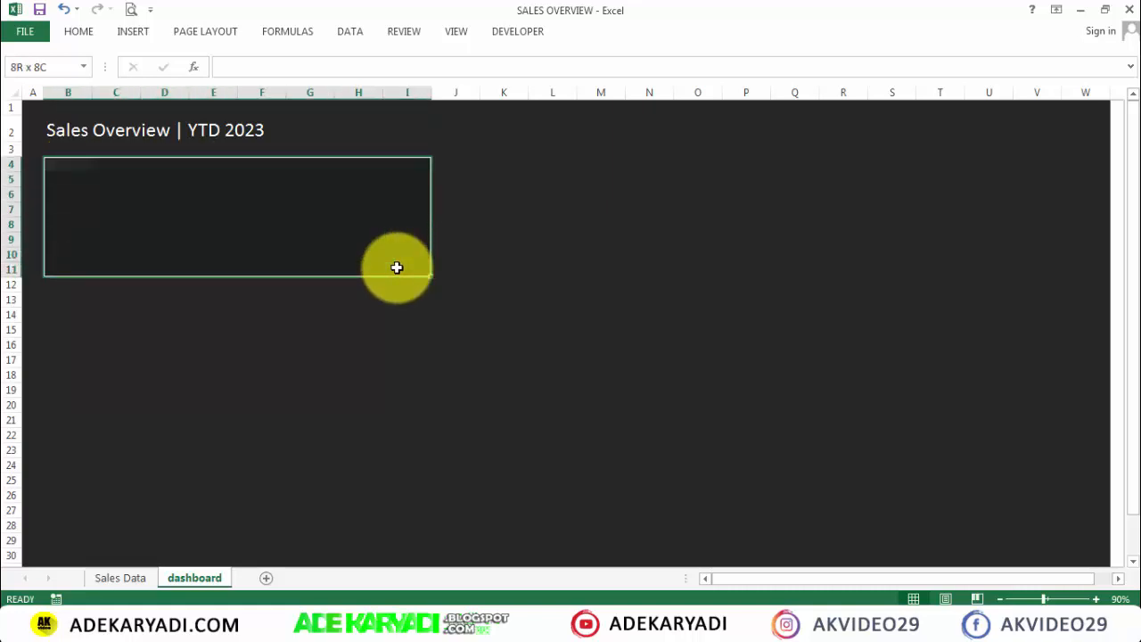
pyautogui.moveTo(397, 268); pyautogui.dragTo(464, 294)
pyautogui.click(504, 239)
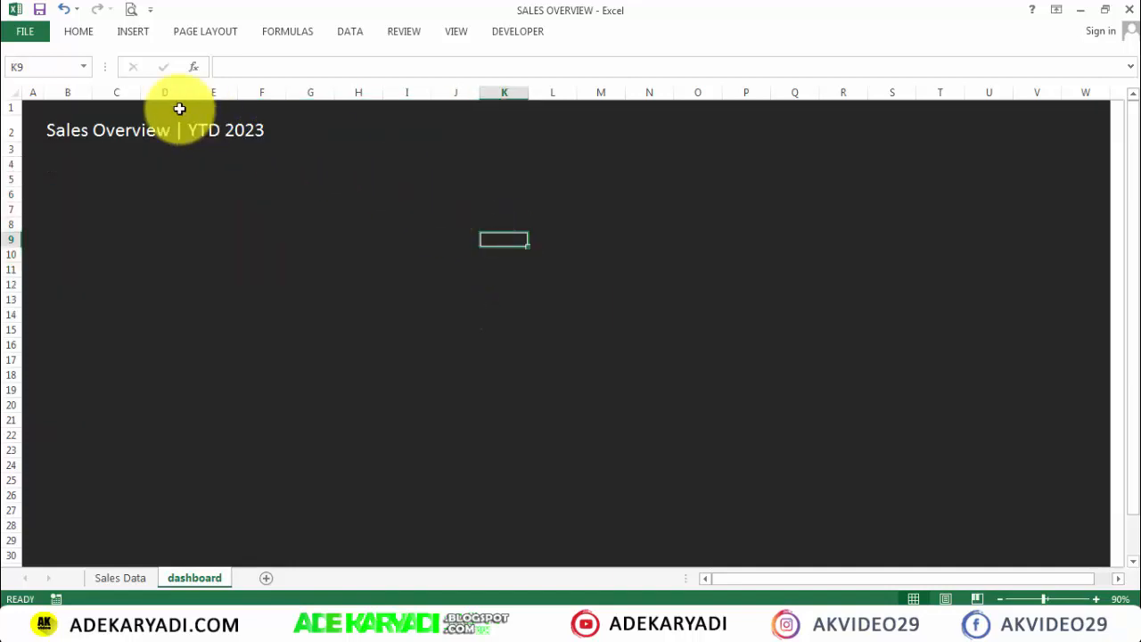
# Step: Draw a rounded rectangle shape below the title, spanning from about cell B4 to J15
pyautogui.click(132, 32)
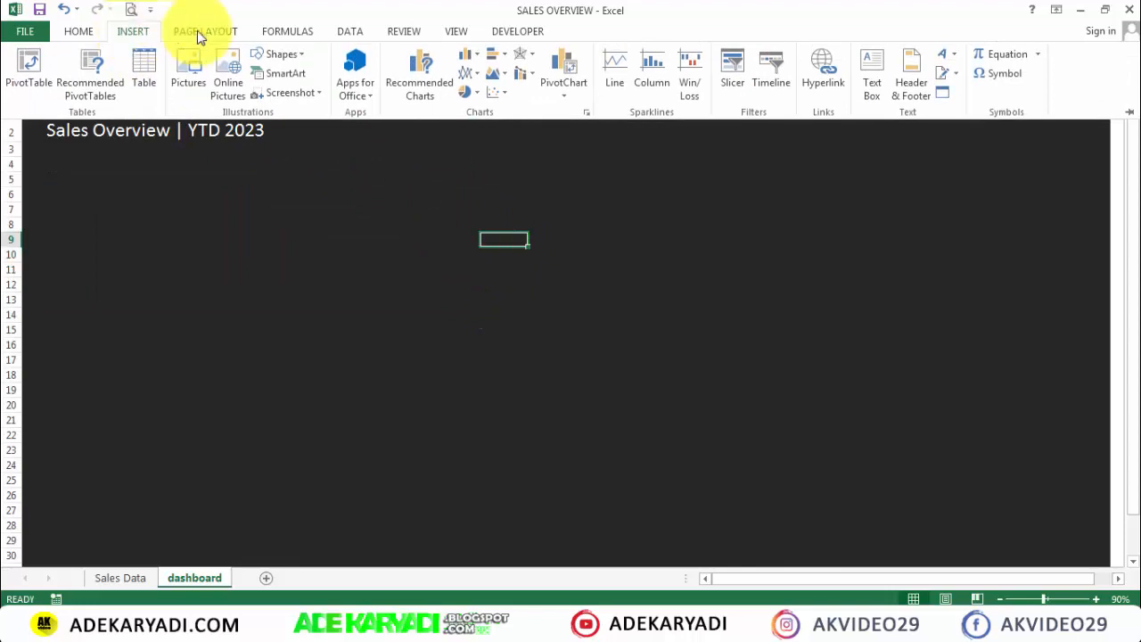
pyautogui.click(308, 56)
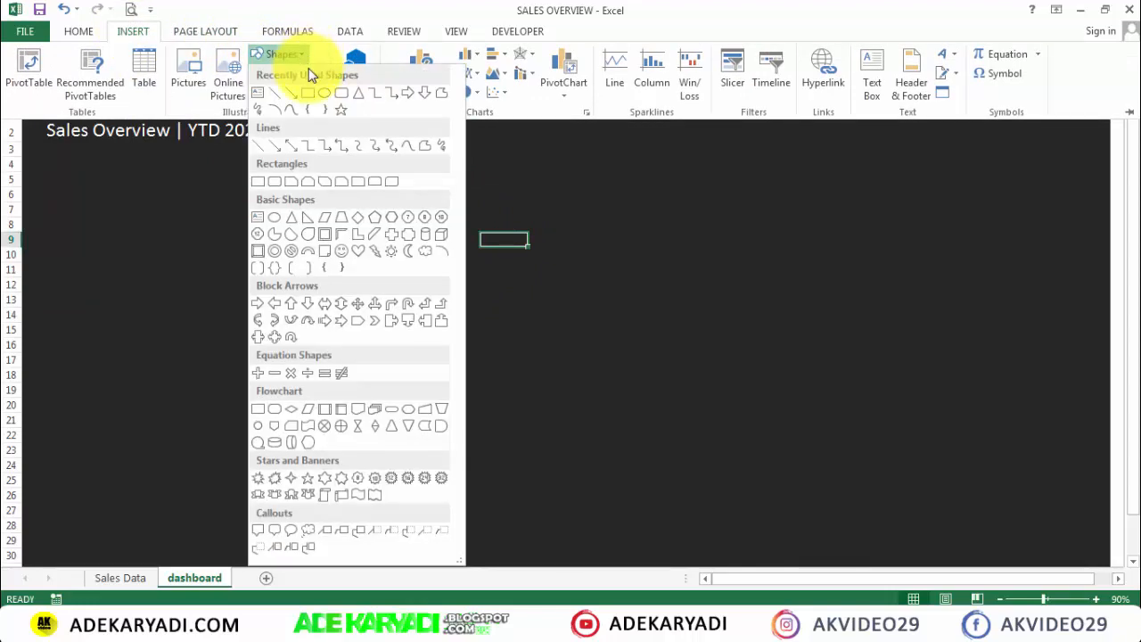
pyautogui.click(342, 95)
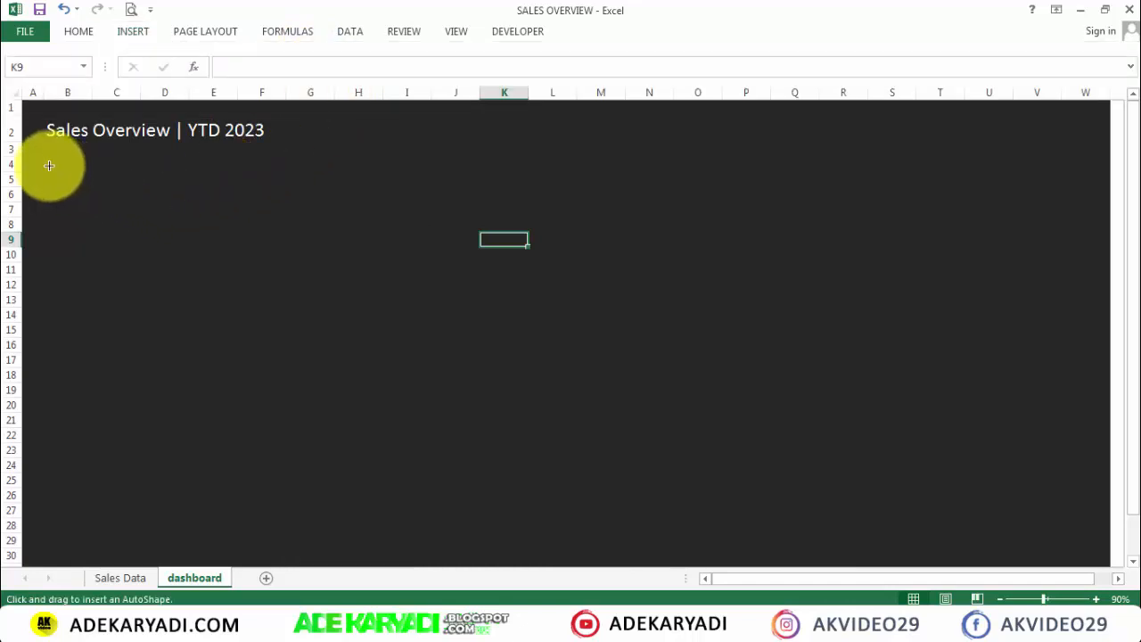
pyautogui.moveTo(48, 166)
pyautogui.mouseDown()
pyautogui.moveTo(214, 242)
pyautogui.moveTo(463, 316)
pyautogui.moveTo(483, 337)
pyautogui.mouseUp()
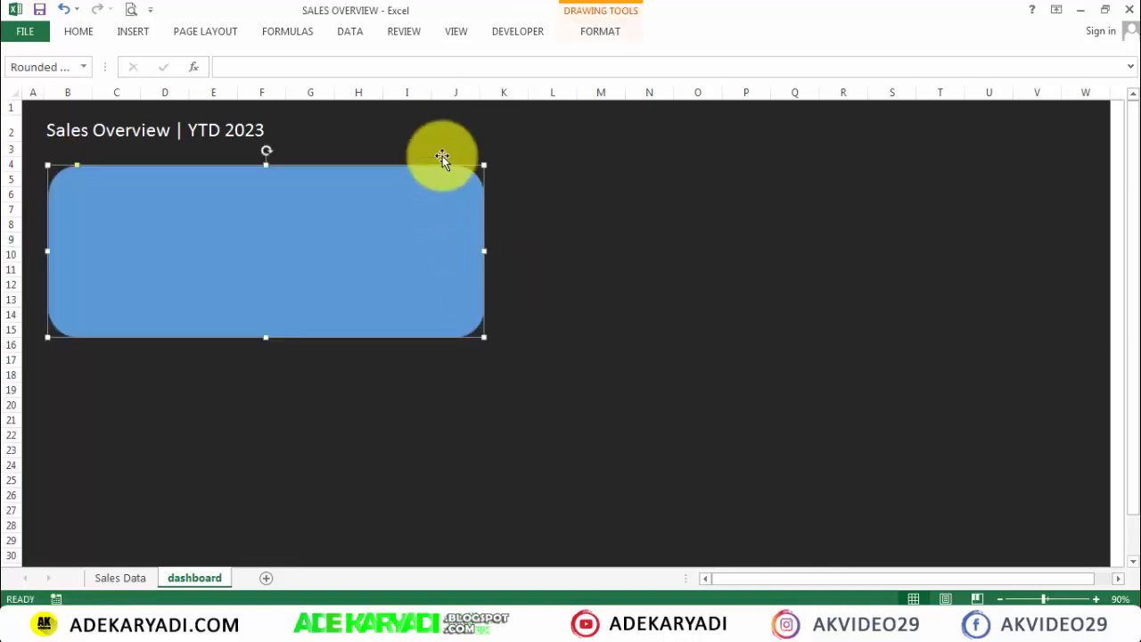
# Step: Hide the sheet's row and column headings, and reduce the corner rounding of the blue rounded rectangle to a slight curve
pyautogui.click(456, 33)
pyautogui.click(272, 86)
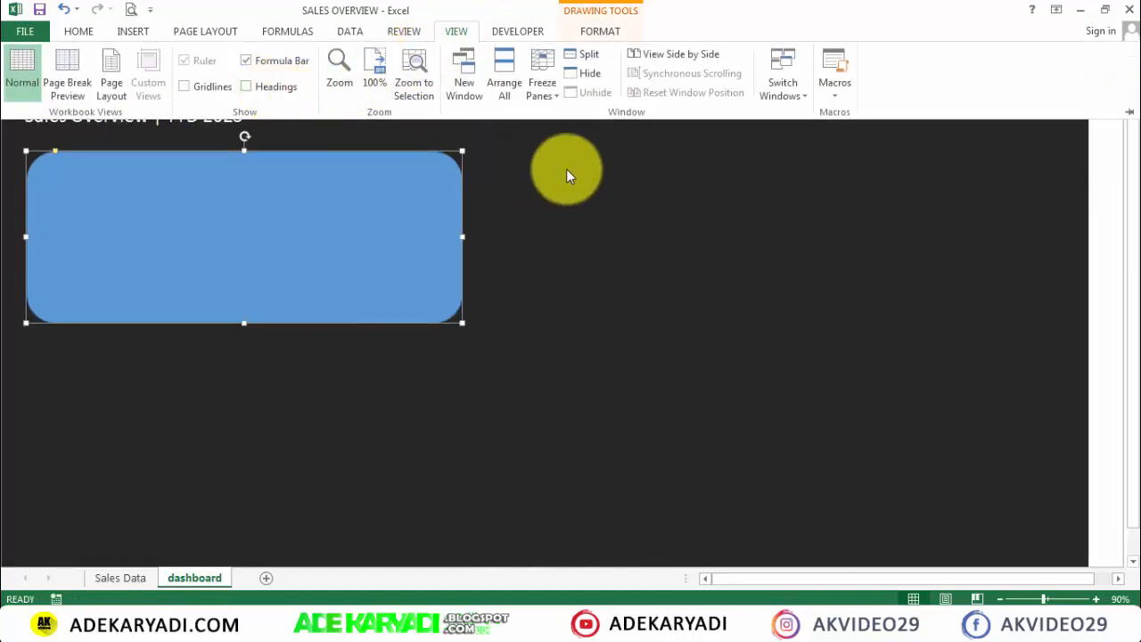
pyautogui.click(301, 230)
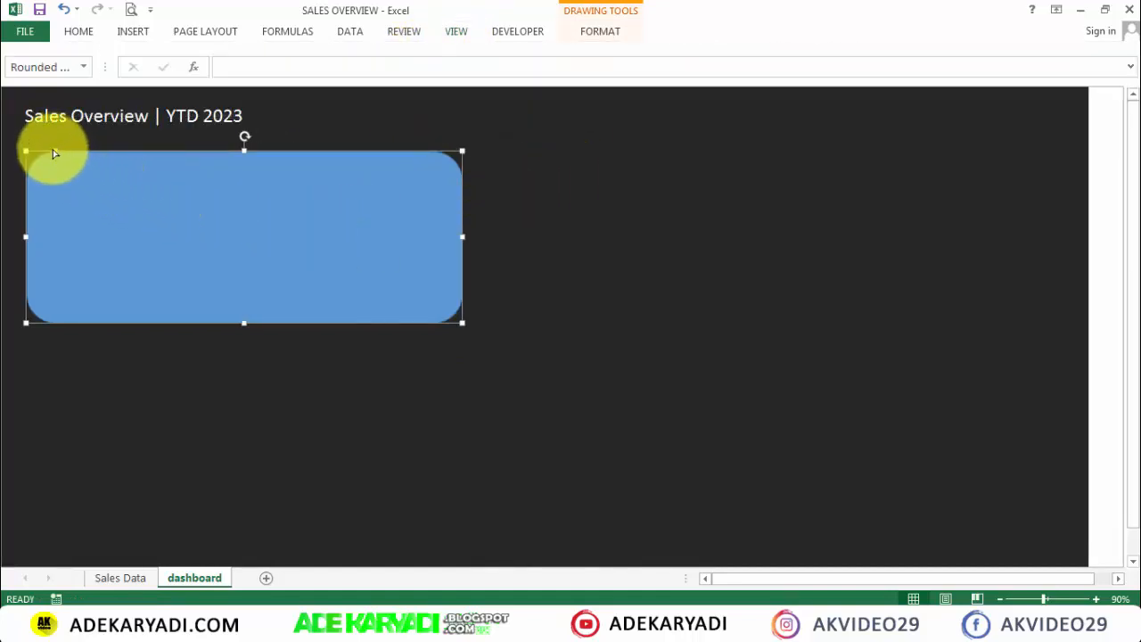
pyautogui.moveTo(58, 154); pyautogui.dragTo(37, 148)
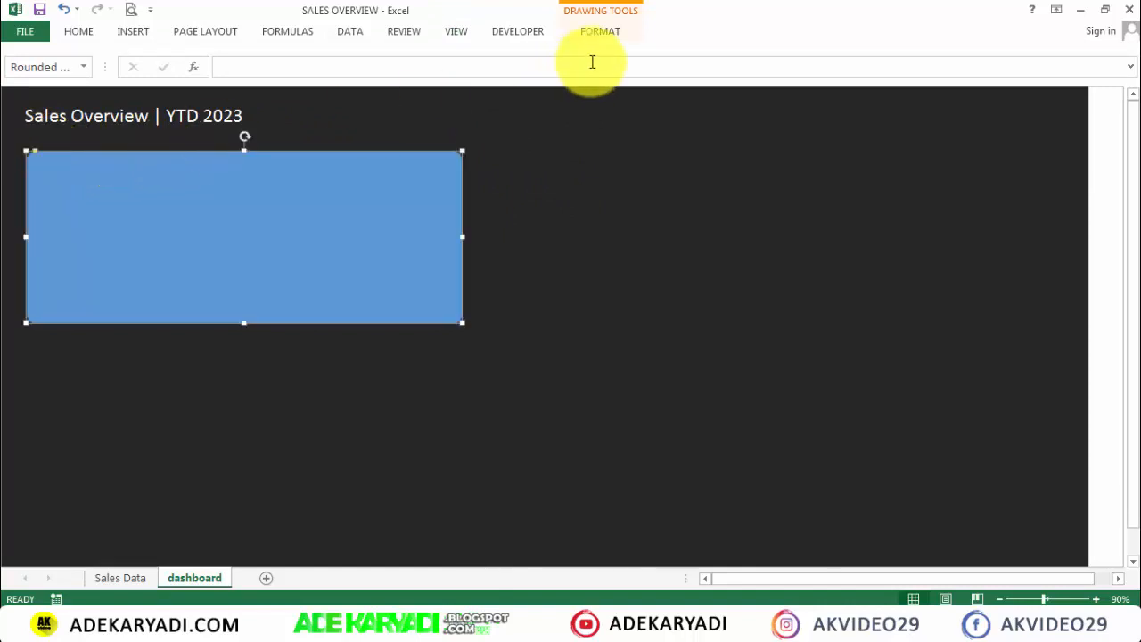
# Step: Apply the solid black shape style to the rounded rectangle panel and nudge it slightly down and to the left
pyautogui.click(599, 33)
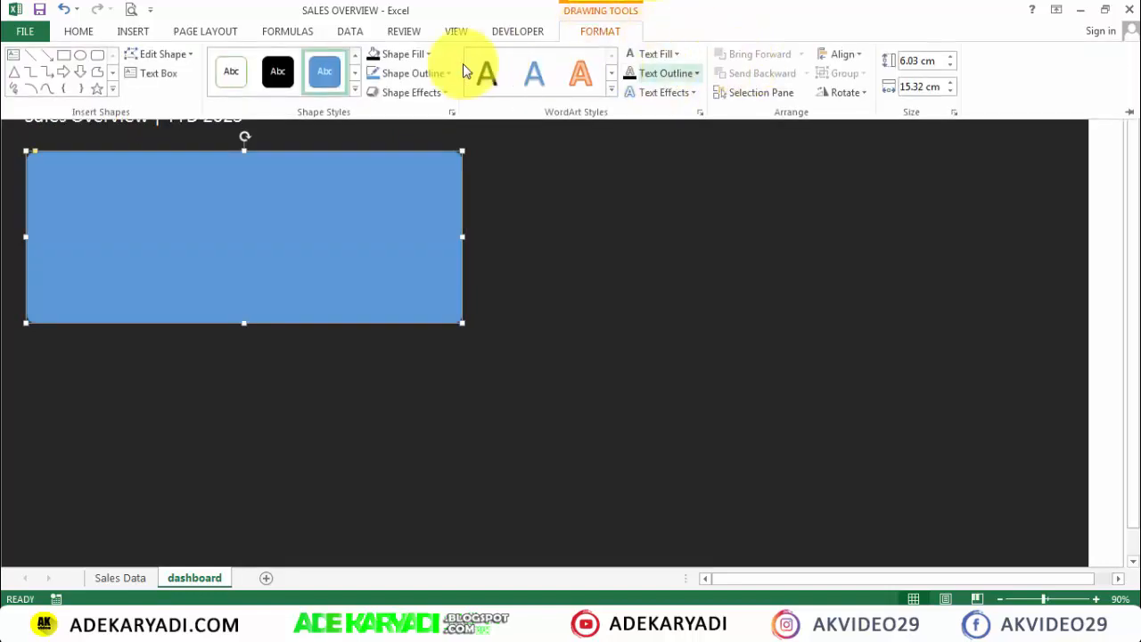
pyautogui.click(269, 71)
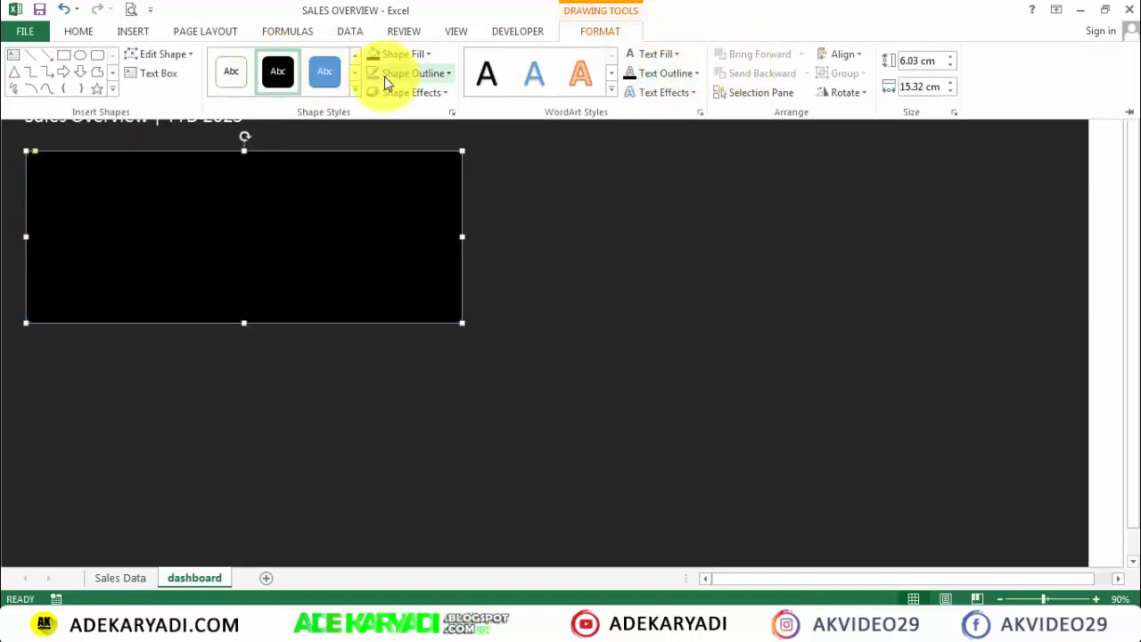
pyautogui.click(413, 73)
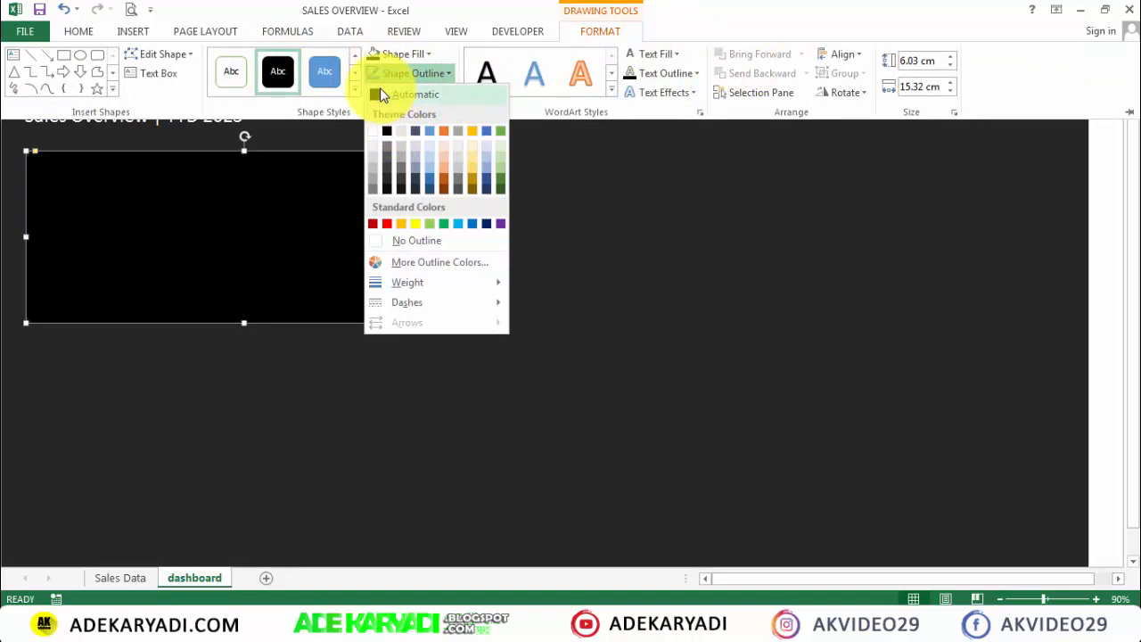
pyautogui.click(381, 95)
pyautogui.click(514, 171)
pyautogui.click(208, 394)
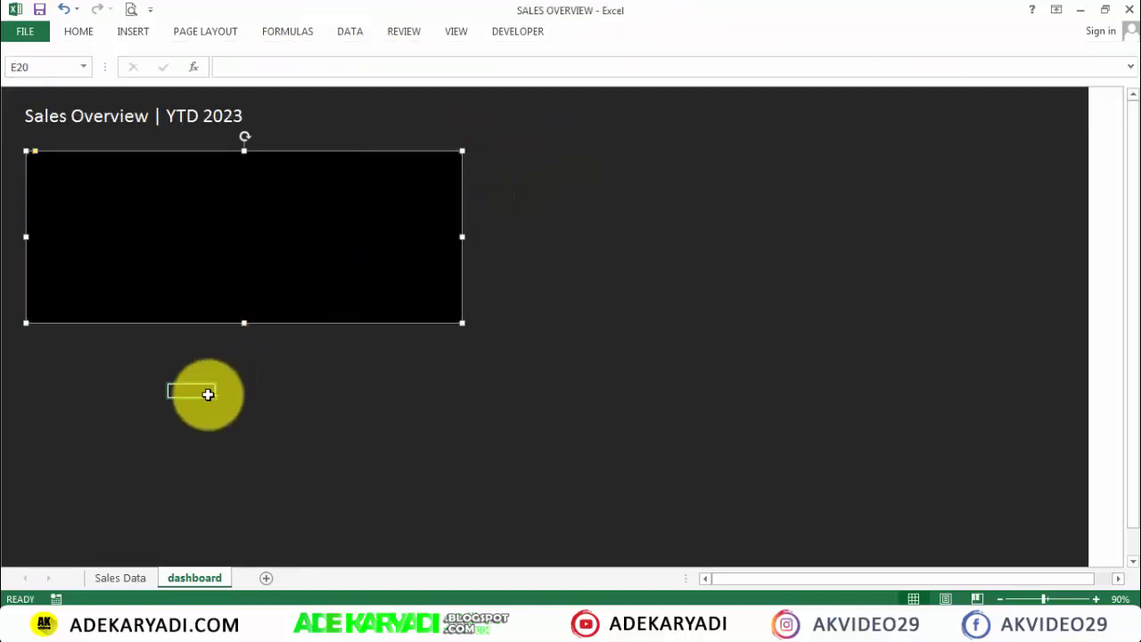
pyautogui.click(240, 255)
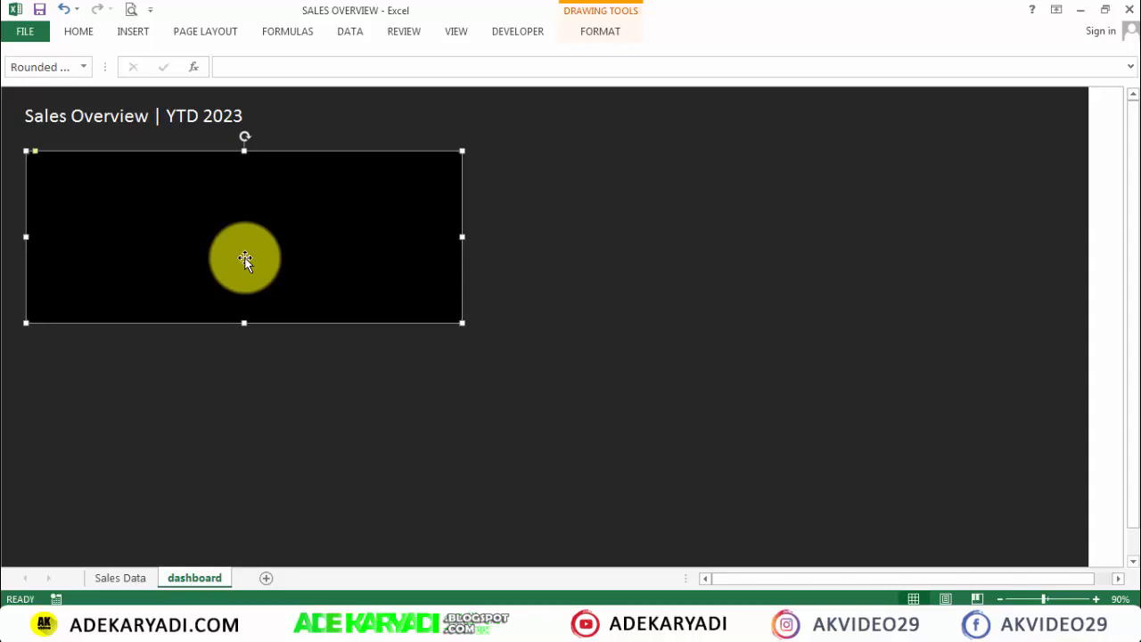
pyautogui.moveTo(249, 263)
pyautogui.mouseDown()
pyautogui.moveTo(242, 248)
pyautogui.moveTo(243, 271)
pyautogui.mouseUp()
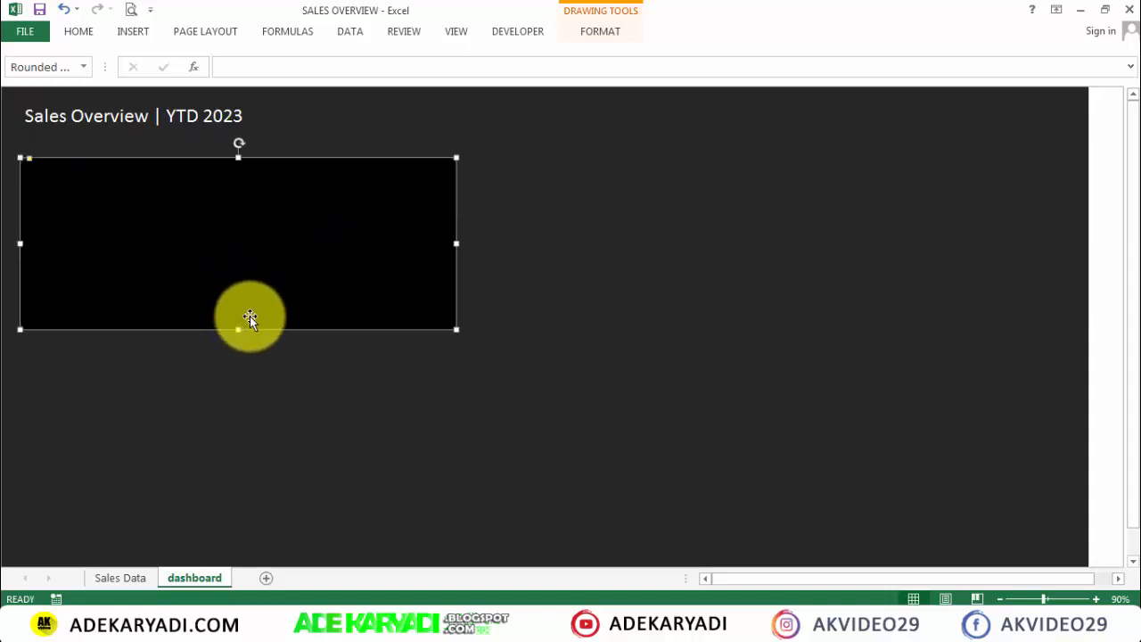
pyautogui.hotkey('ctrl', 'c')
pyautogui.click(285, 382)
pyautogui.hotkey('ctrl', 'v')
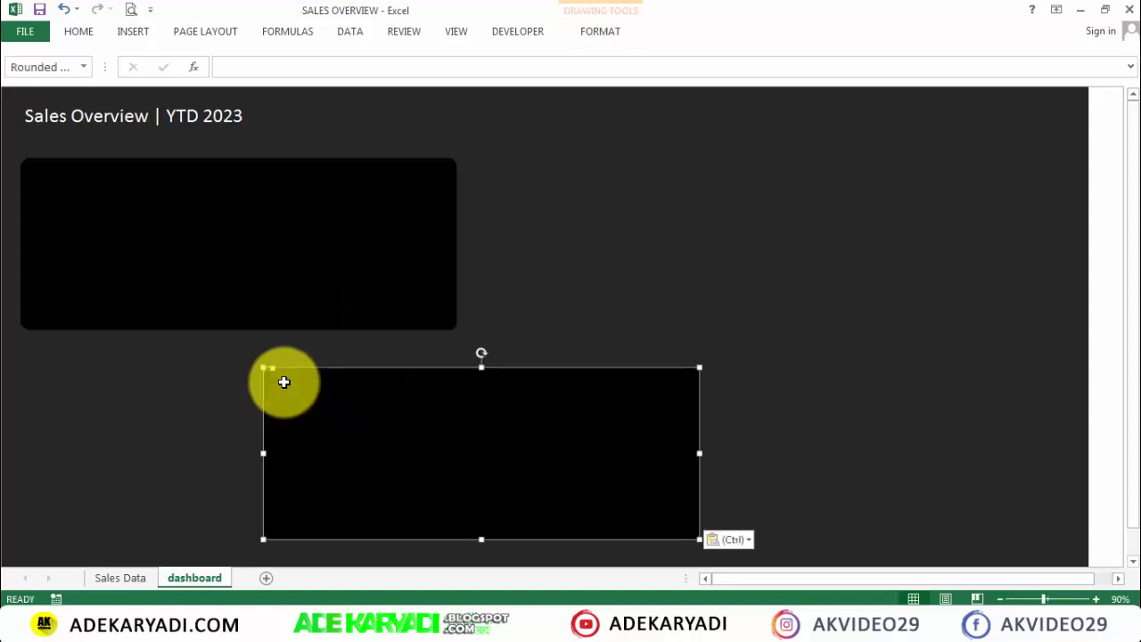
pyautogui.moveTo(380, 396); pyautogui.dragTo(140, 380)
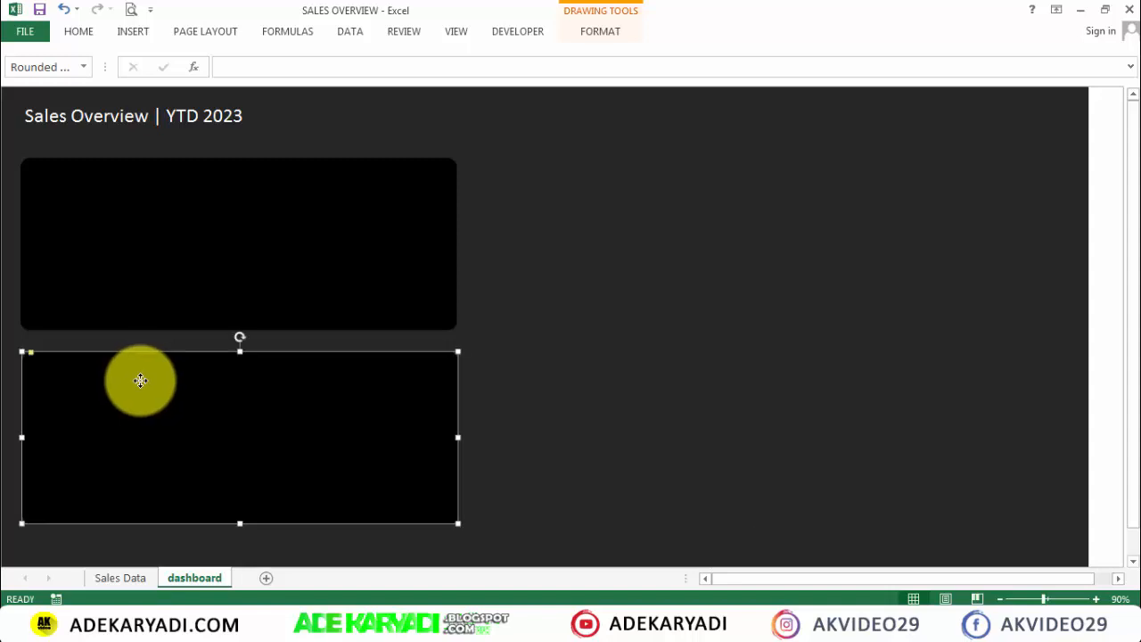
pyautogui.press('Delete')
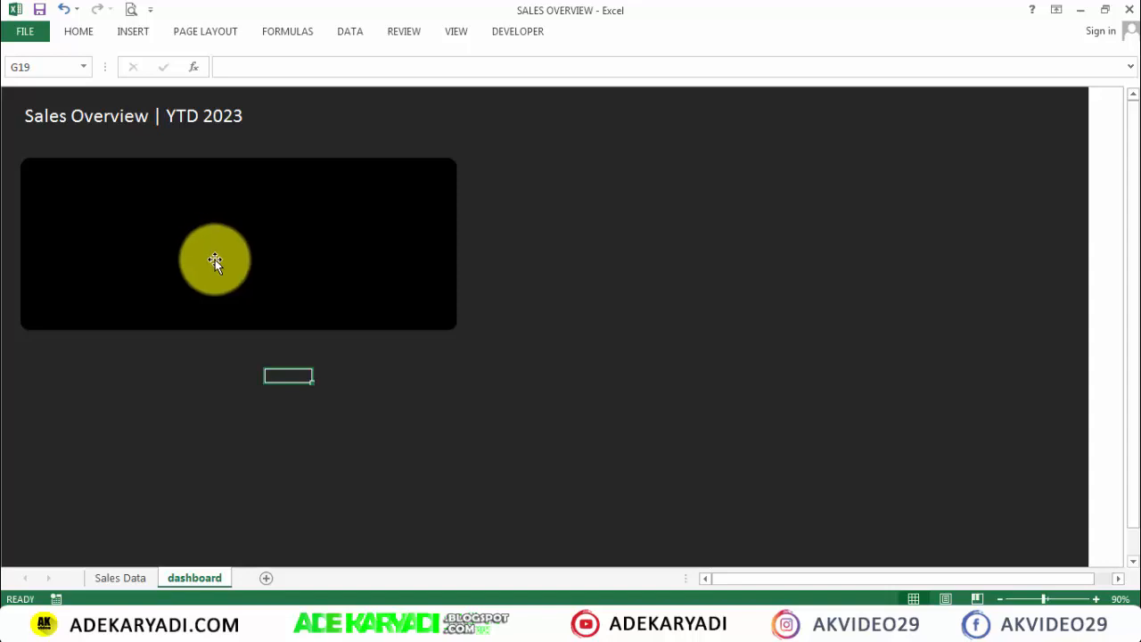
# Step: Make the black panel slightly taller by extending its lower edge downward
pyautogui.click(210, 248)
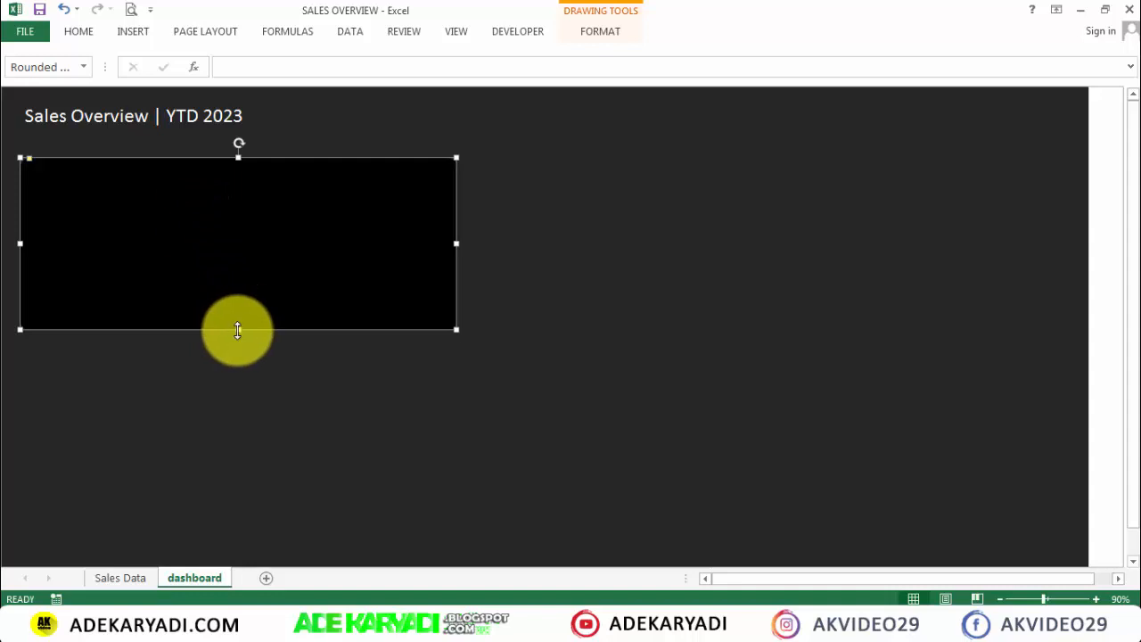
pyautogui.moveTo(238, 329); pyautogui.dragTo(237, 347)
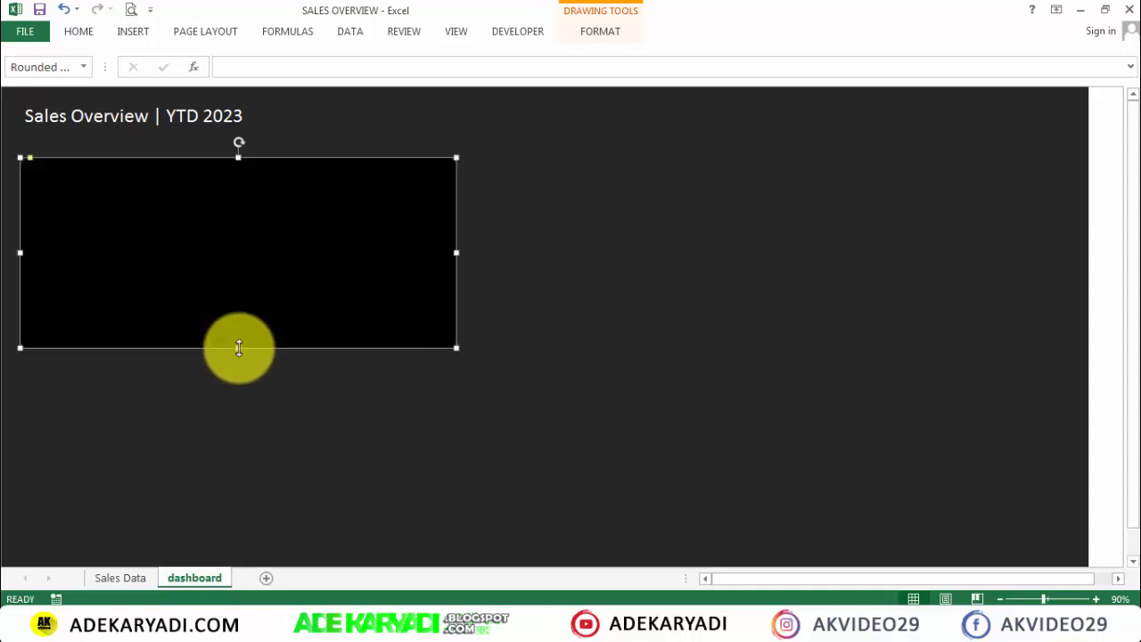
pyautogui.doubleClick(376, 122)
# Step: Insert a text box on the empty area beside the black panel and enter "sALES TRend" in it
pyautogui.click(144, 29)
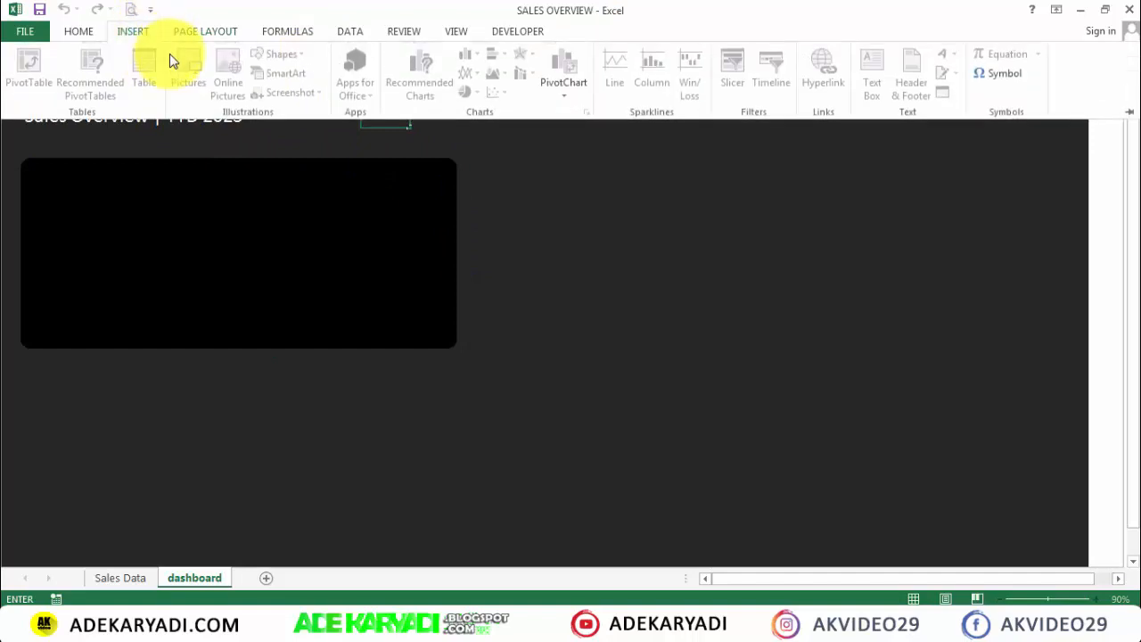
pyautogui.click(560, 208)
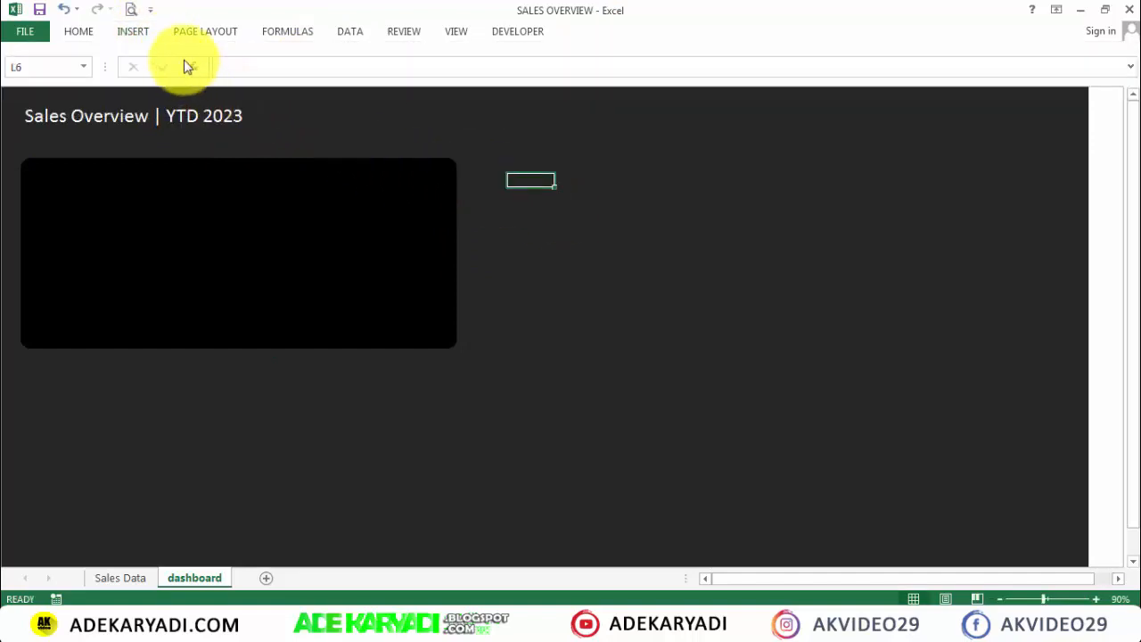
pyautogui.click(157, 31)
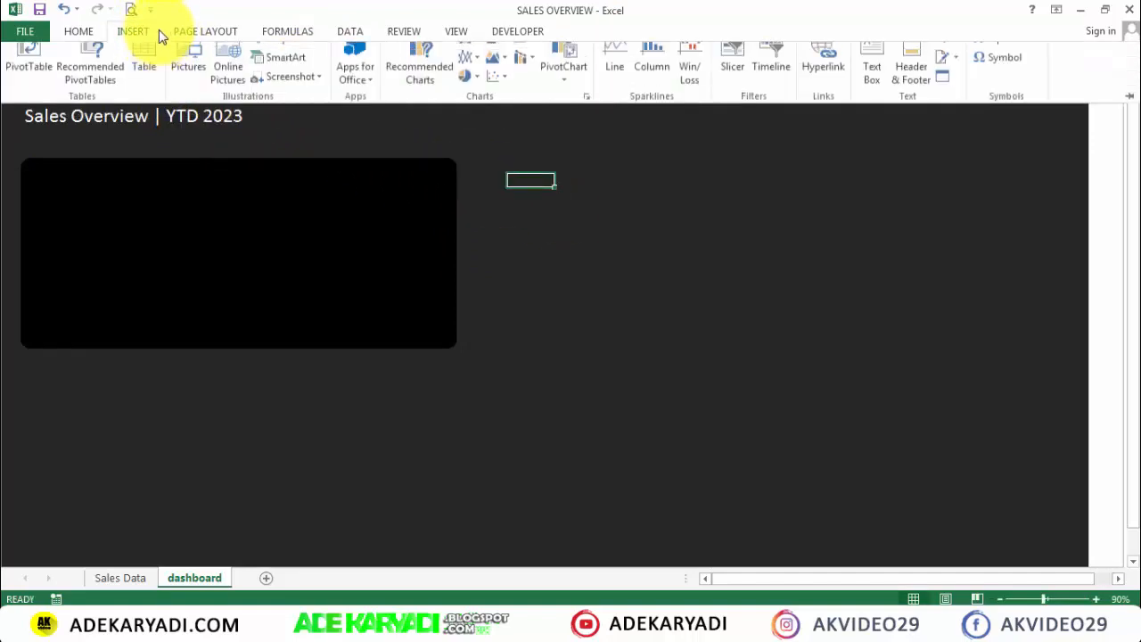
pyautogui.click(296, 54)
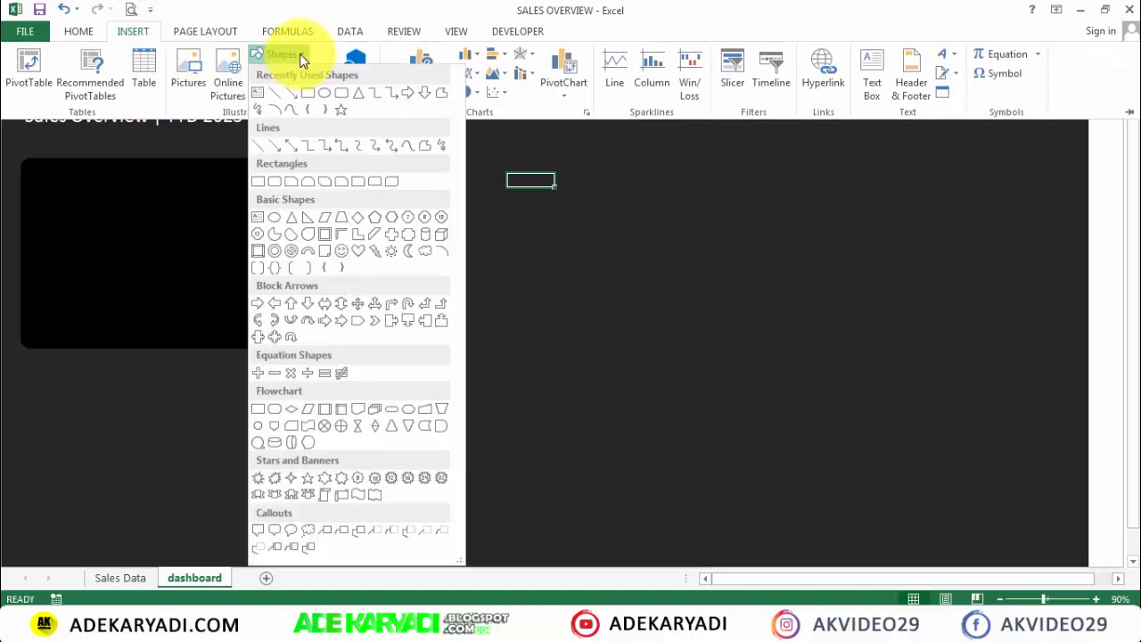
pyautogui.click(259, 93)
pyautogui.click(502, 184)
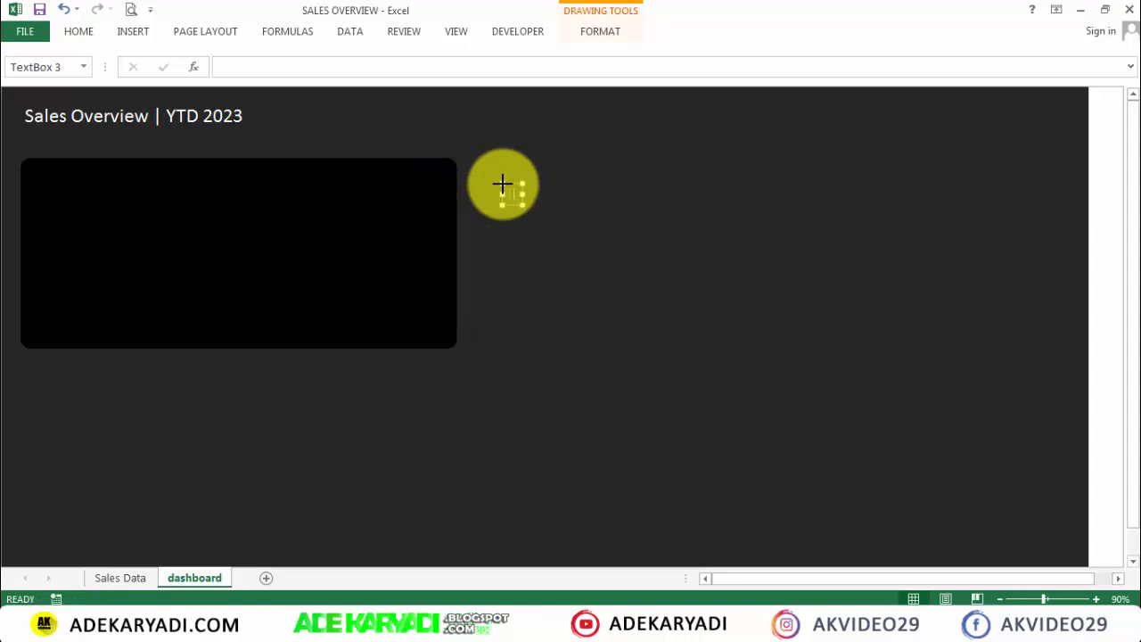
pyautogui.write('Total')
pyautogui.write('es')
pyautogui.press('BackSpace')
pyautogui.write('IO')
pyautogui.press('BackSpace')
pyautogui.press('BackSpace')
pyautogui.press('BackSpace')
pyautogui.press('BackSpace')
pyautogui.write('TRend')
pyautogui.click(591, 238)
# Step: Make all the text in the new text box white so it is readable on the dark background
pyautogui.click(556, 208)
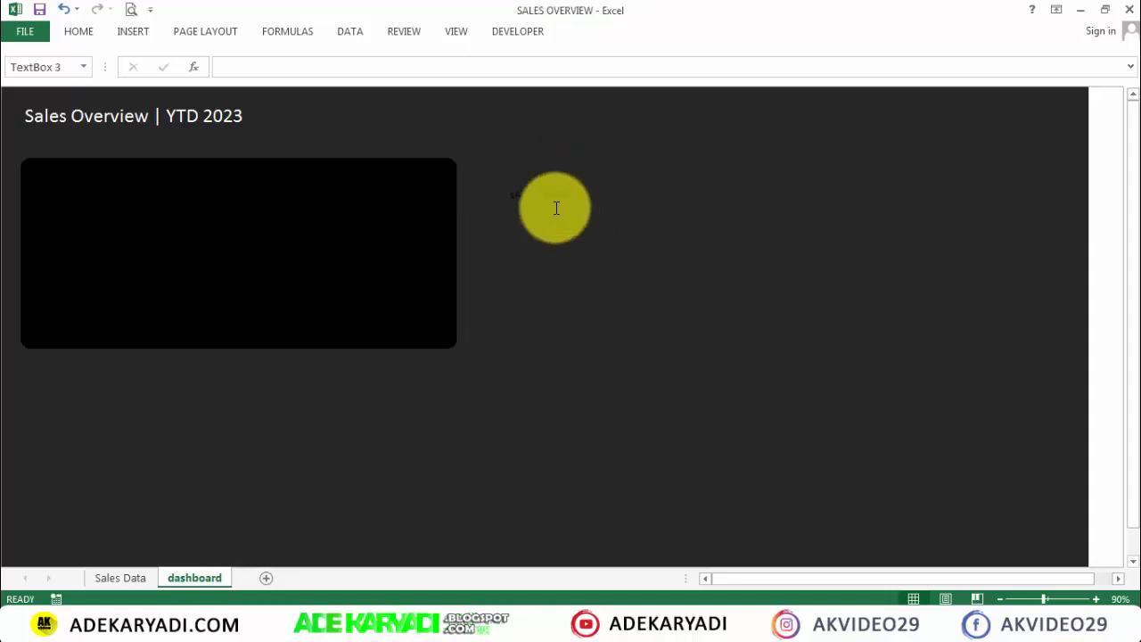
pyautogui.click(81, 31)
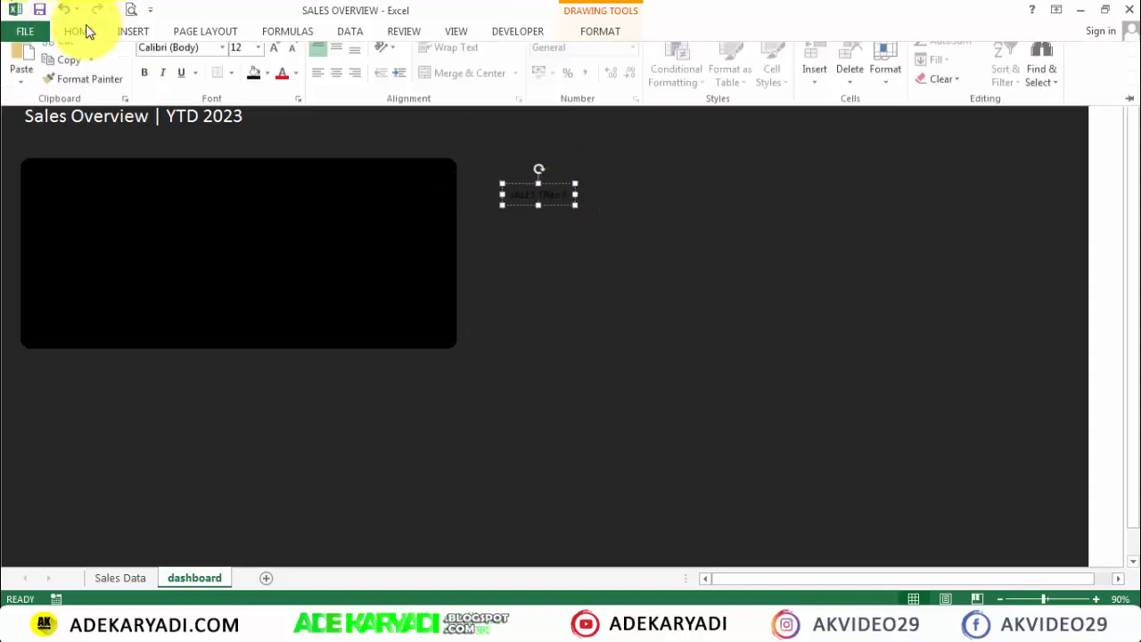
pyautogui.click(295, 87)
pyautogui.click(282, 145)
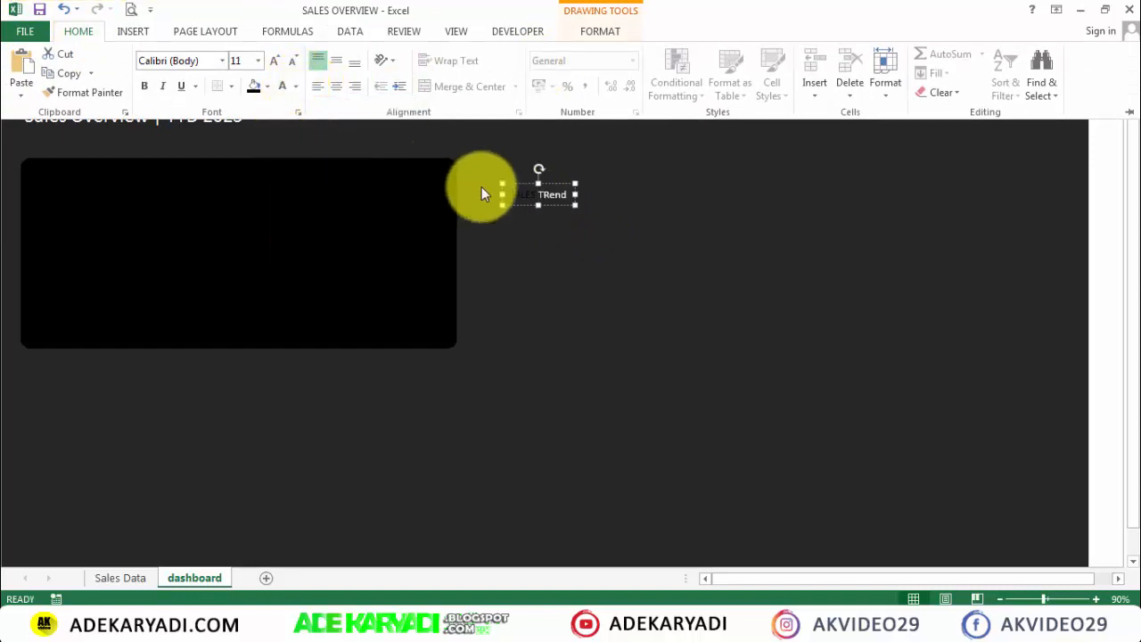
pyautogui.click(551, 206)
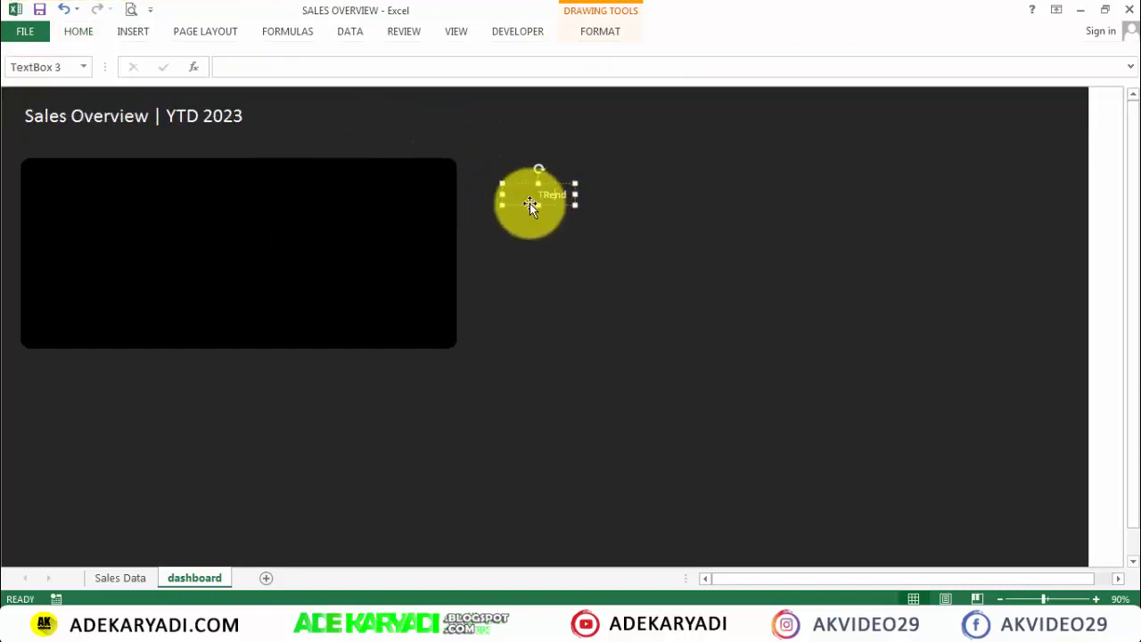
pyautogui.click(589, 31)
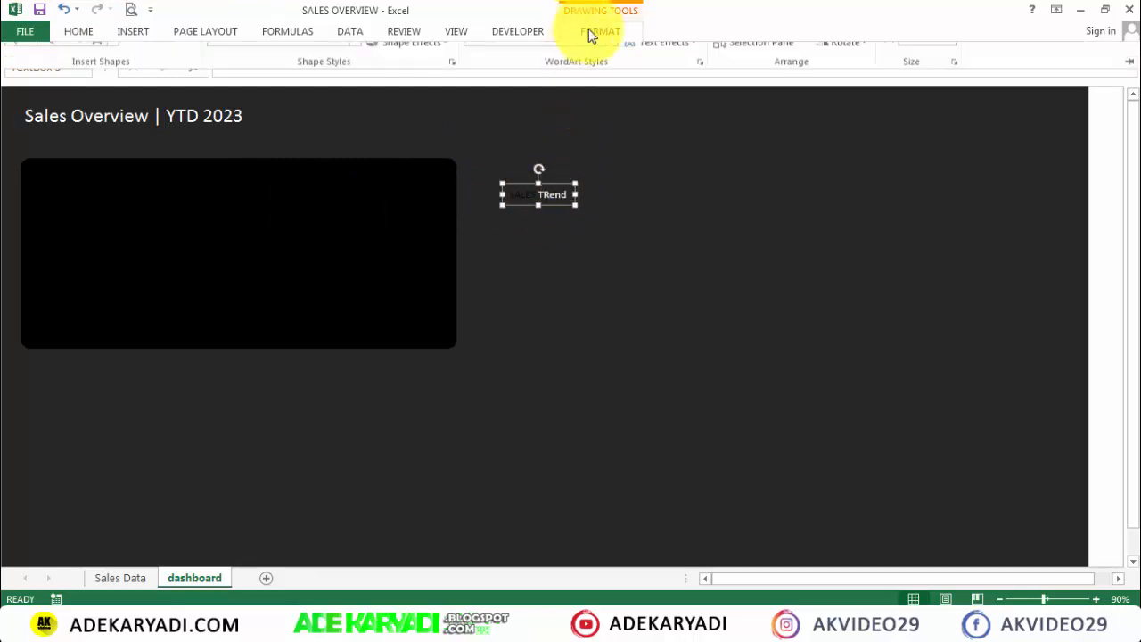
pyautogui.click(631, 55)
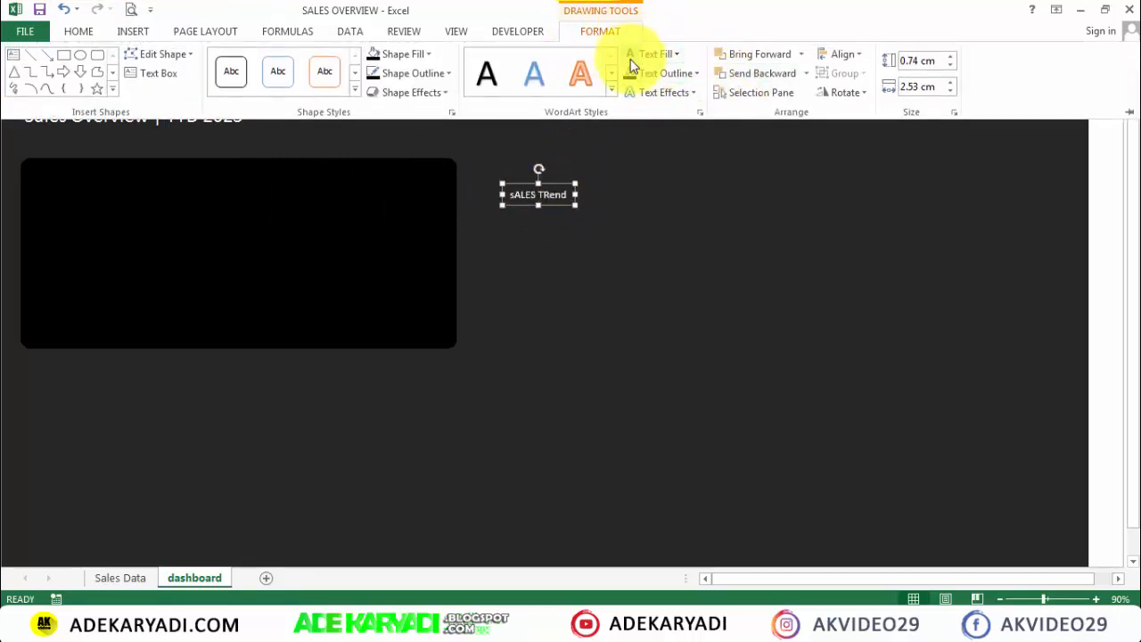
# Step: Replace the text box's wording with "Sales Trend"
pyautogui.click(544, 196)
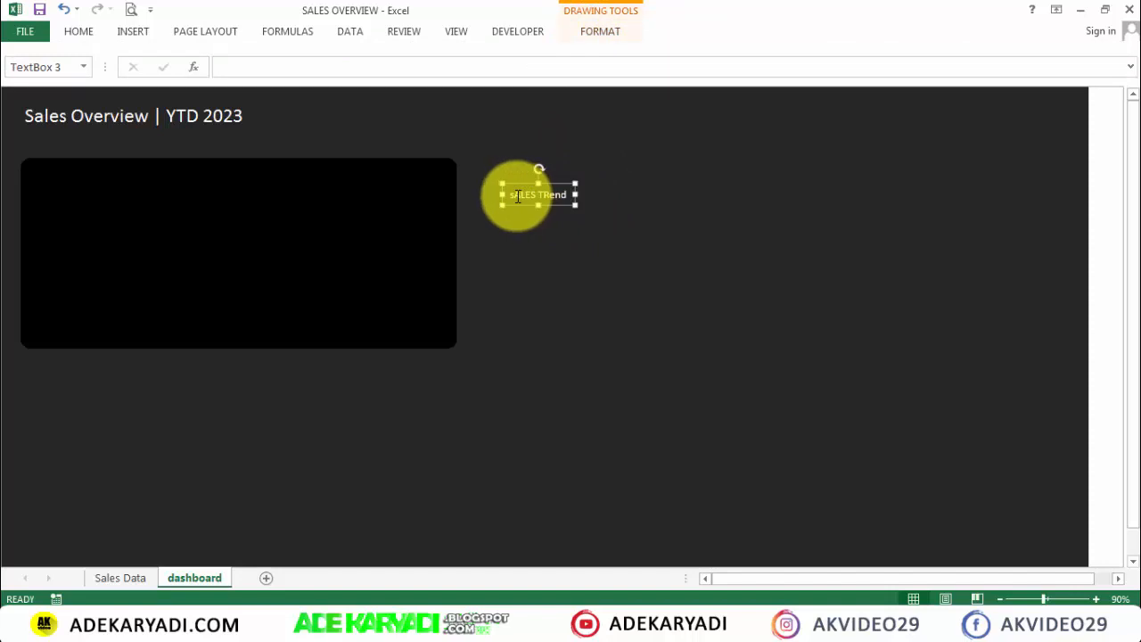
pyautogui.moveTo(533, 193); pyautogui.dragTo(591, 191)
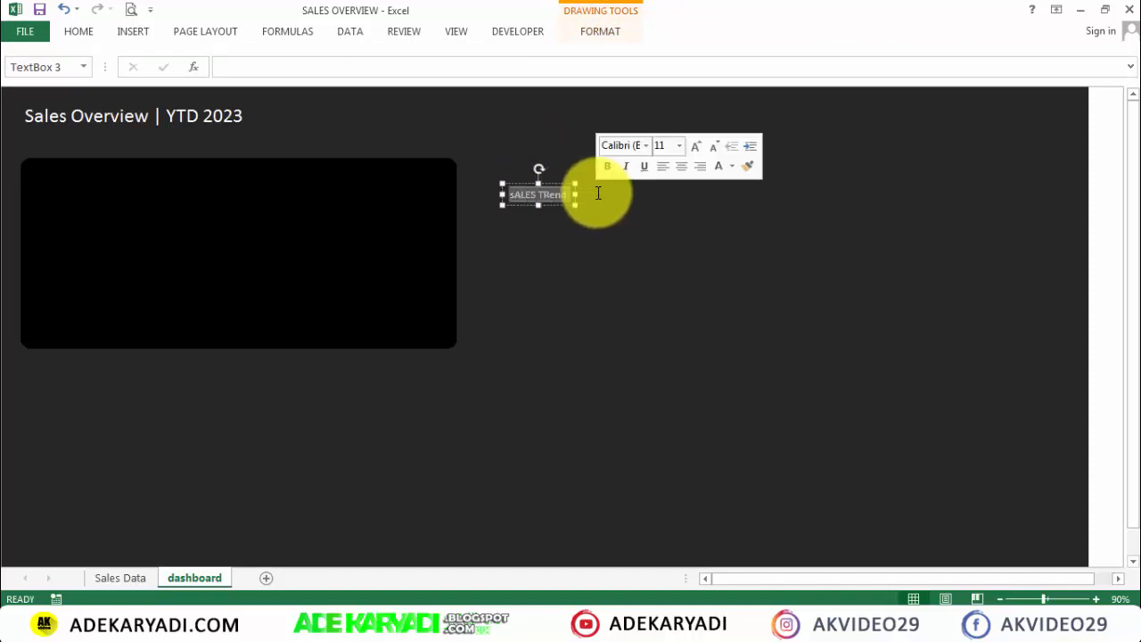
pyautogui.write('s')
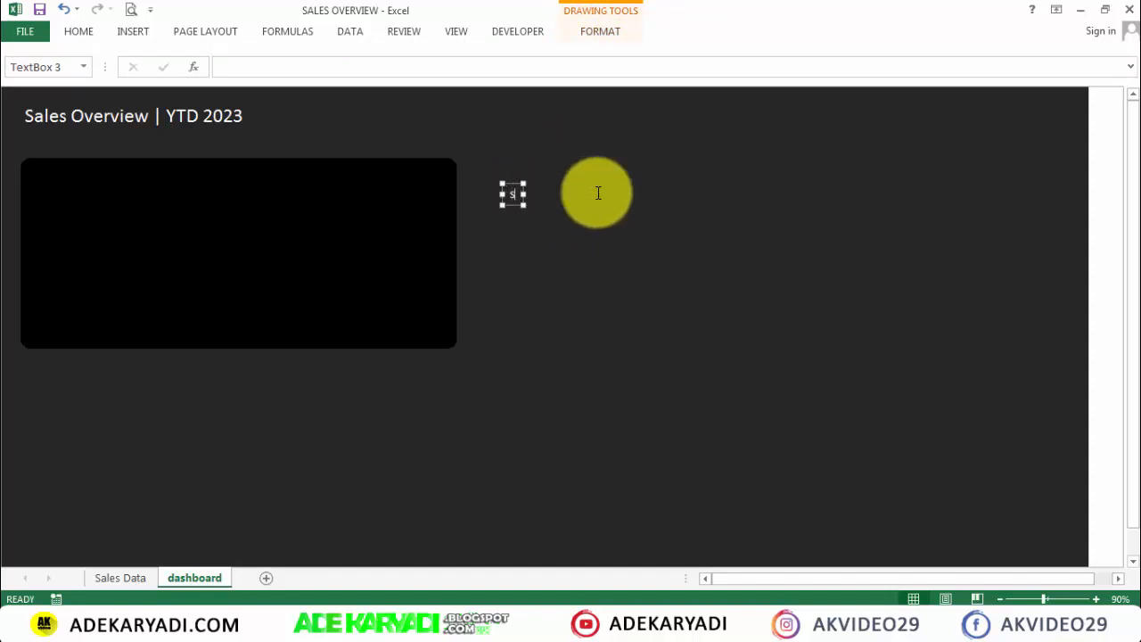
pyautogui.write('ales Trend')
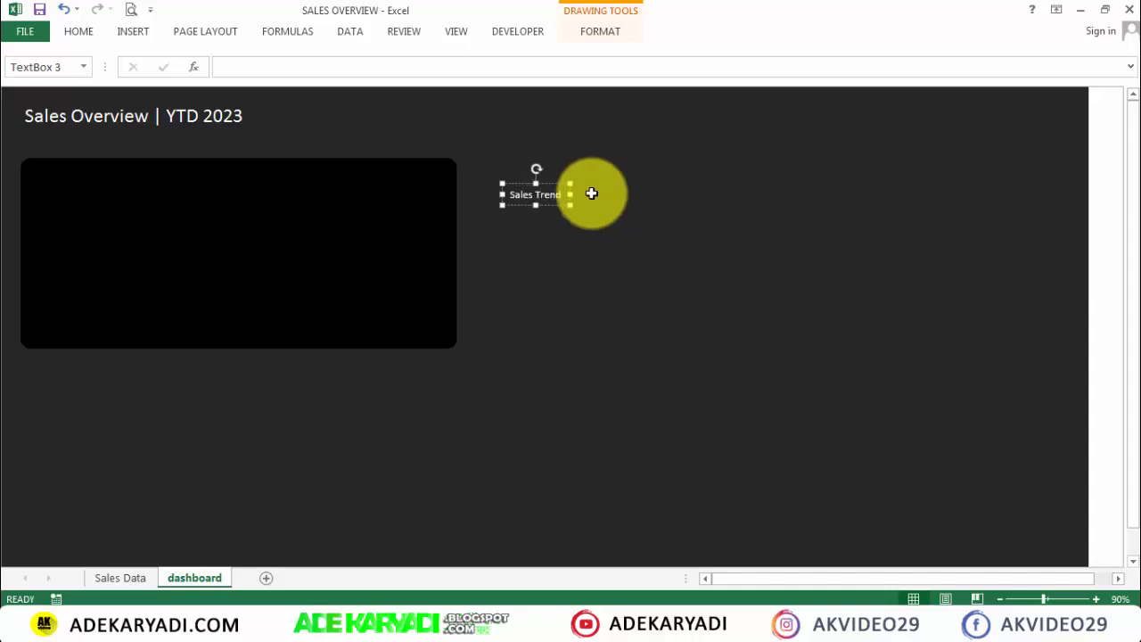
# Step: Place the "Sales Trend" label in the upper-left corner of the black panel and enlarge its font by two increments
pyautogui.click(560, 207)
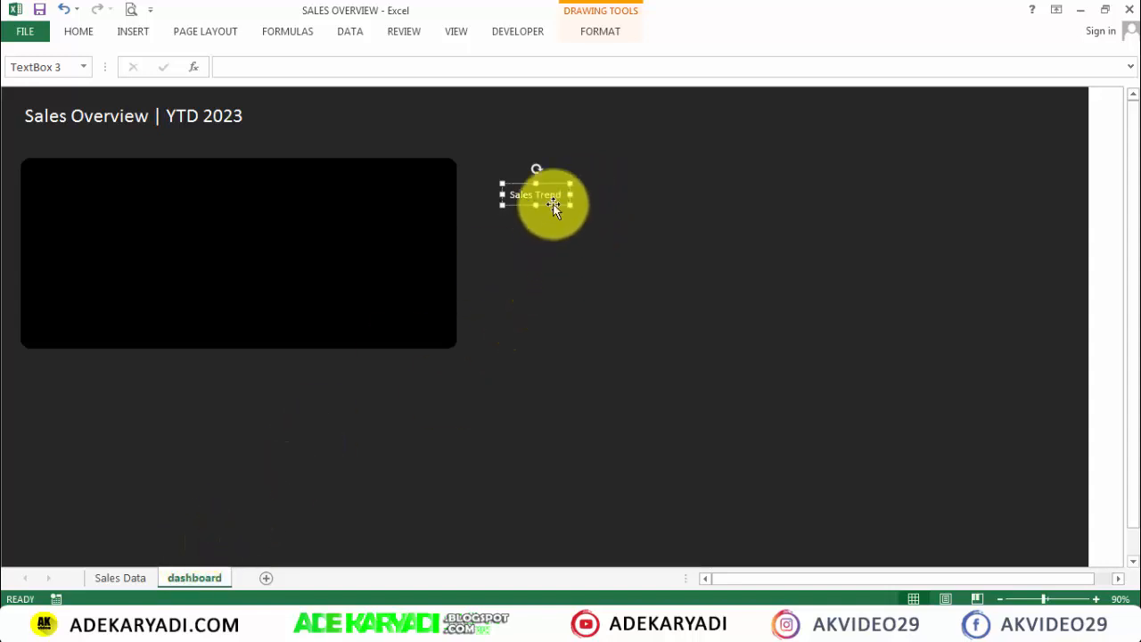
pyautogui.moveTo(553, 204); pyautogui.dragTo(79, 182)
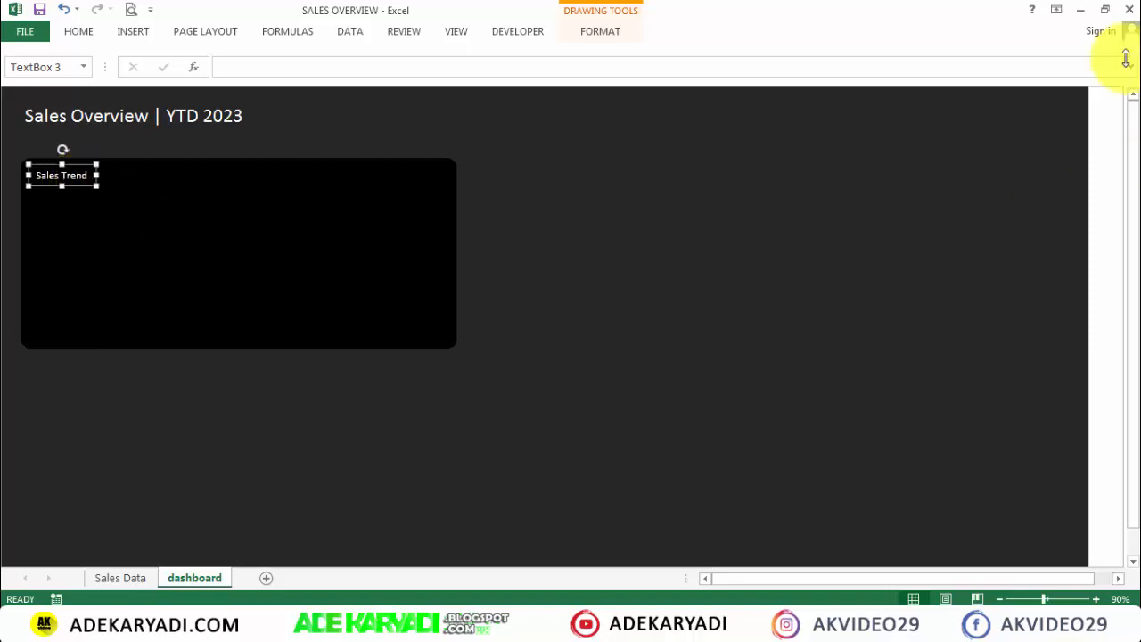
pyautogui.click(80, 31)
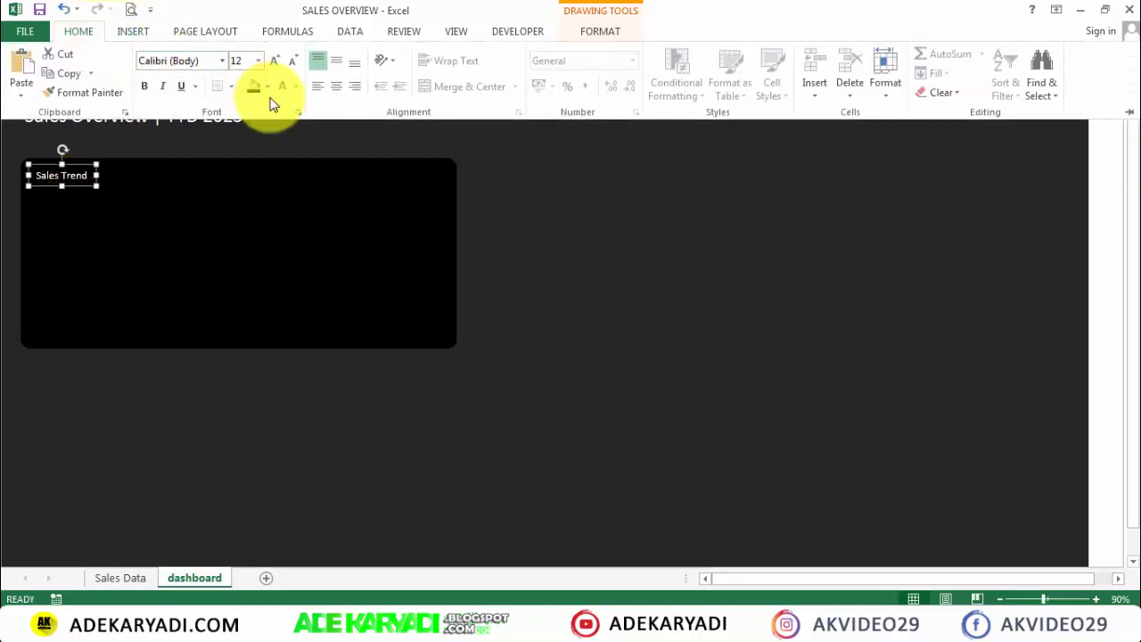
pyautogui.click(275, 61)
pyautogui.click(275, 60)
pyautogui.click(617, 318)
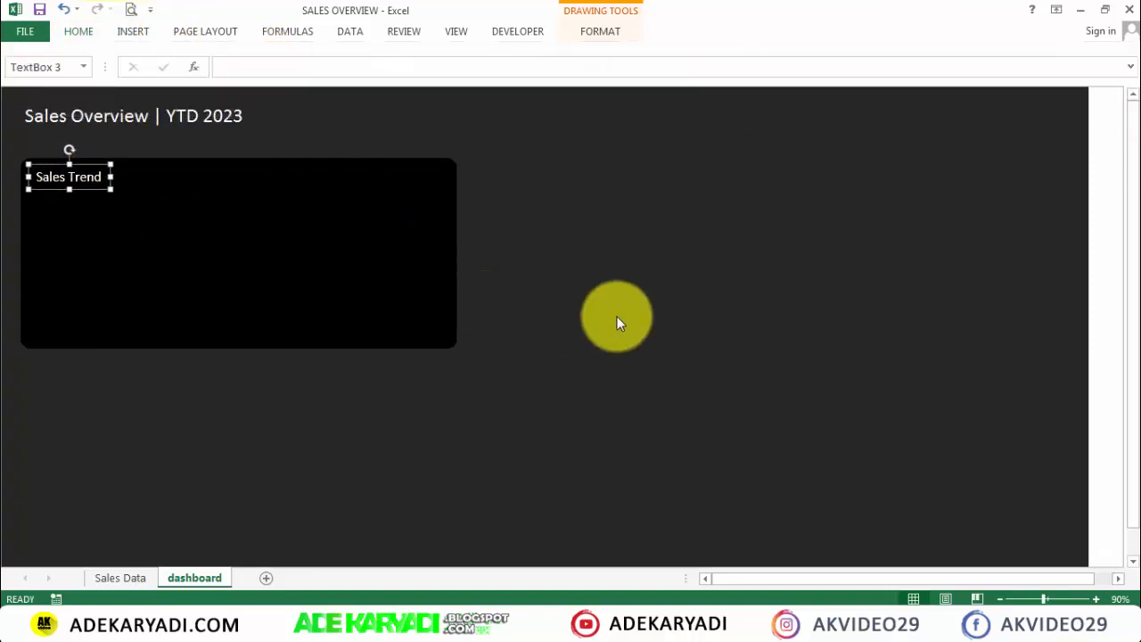
pyautogui.click(617, 318)
pyautogui.click(128, 578)
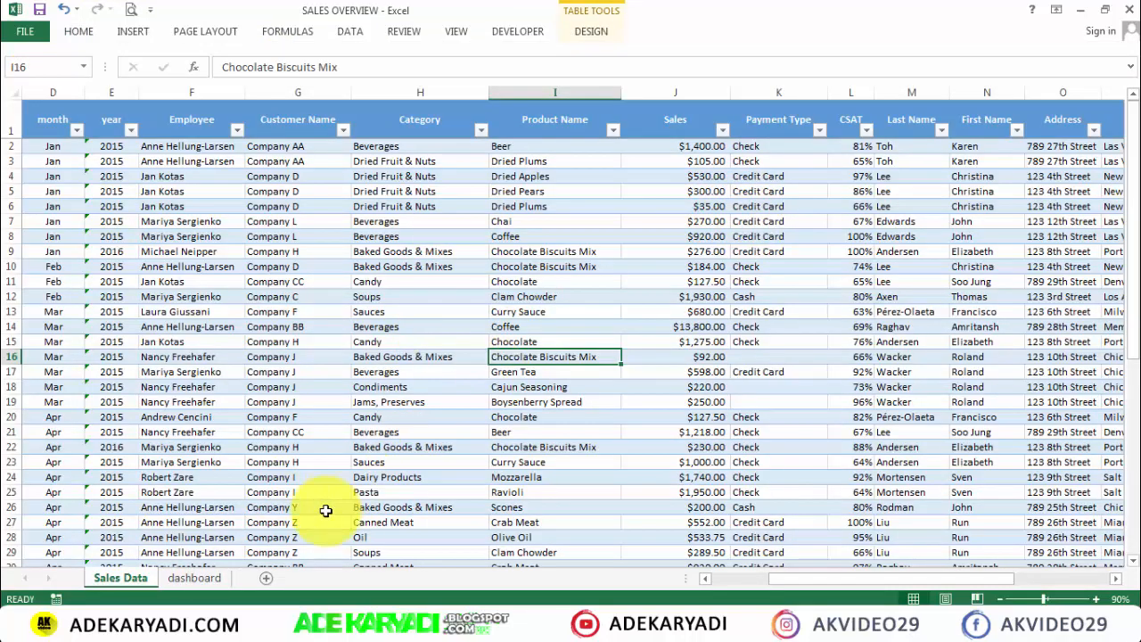
pyautogui.click(218, 577)
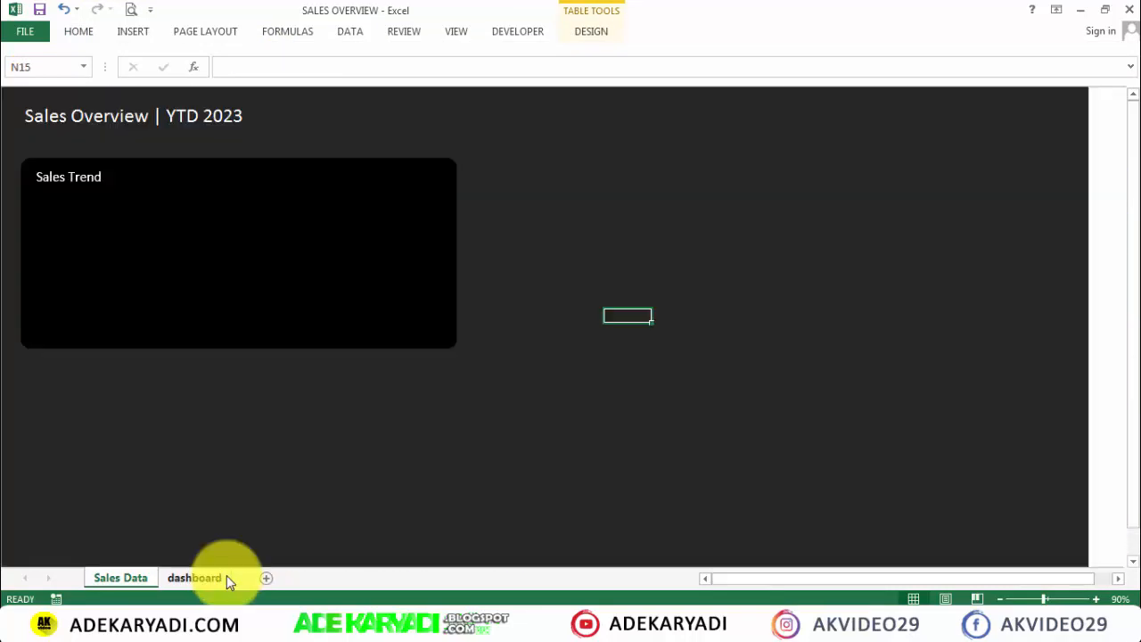
# Step: Duplicate the "Sales Trend" text box onto the empty area beside the black panel
pyautogui.doubleClick(88, 183)
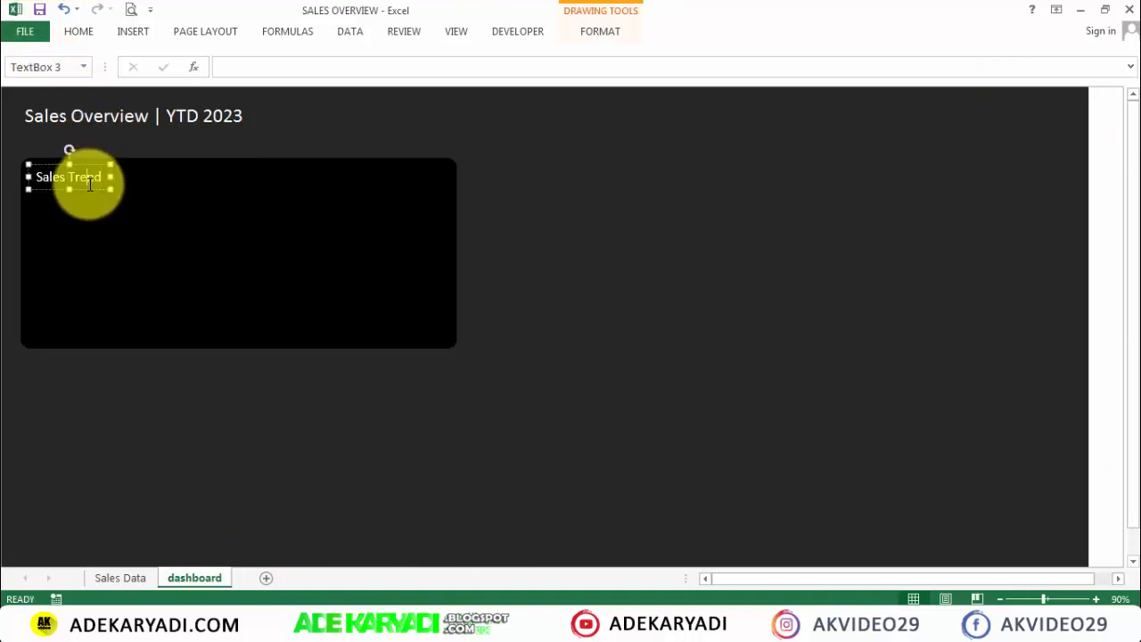
pyautogui.click(93, 188)
pyautogui.hotkey('ctrl', 'c')
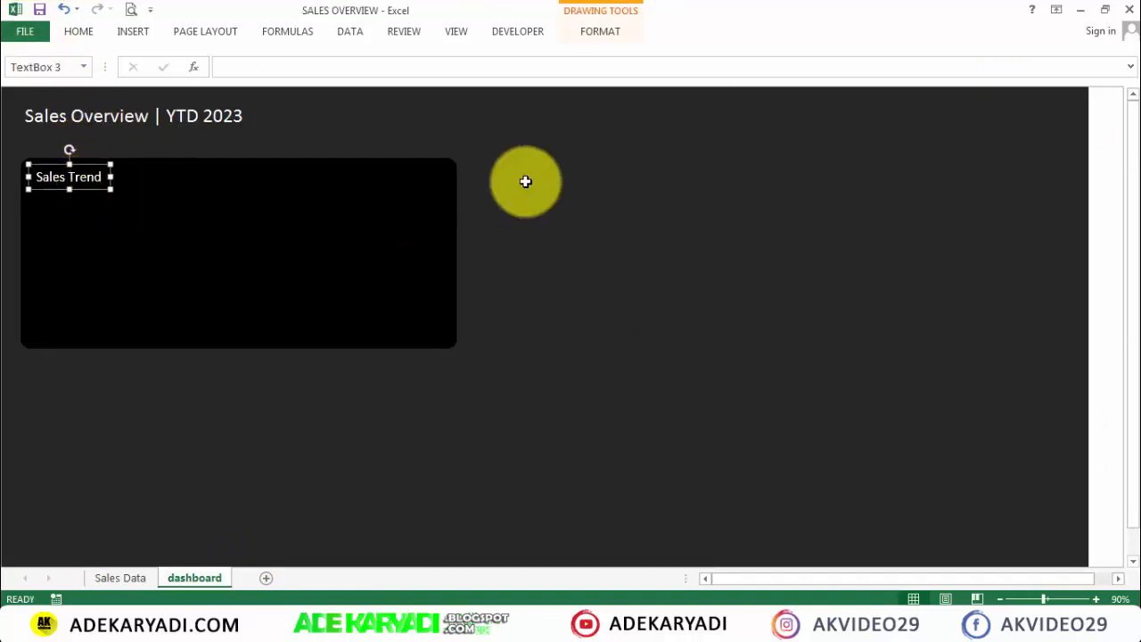
pyautogui.click(526, 181)
pyautogui.hotkey('ctrl', 'v')
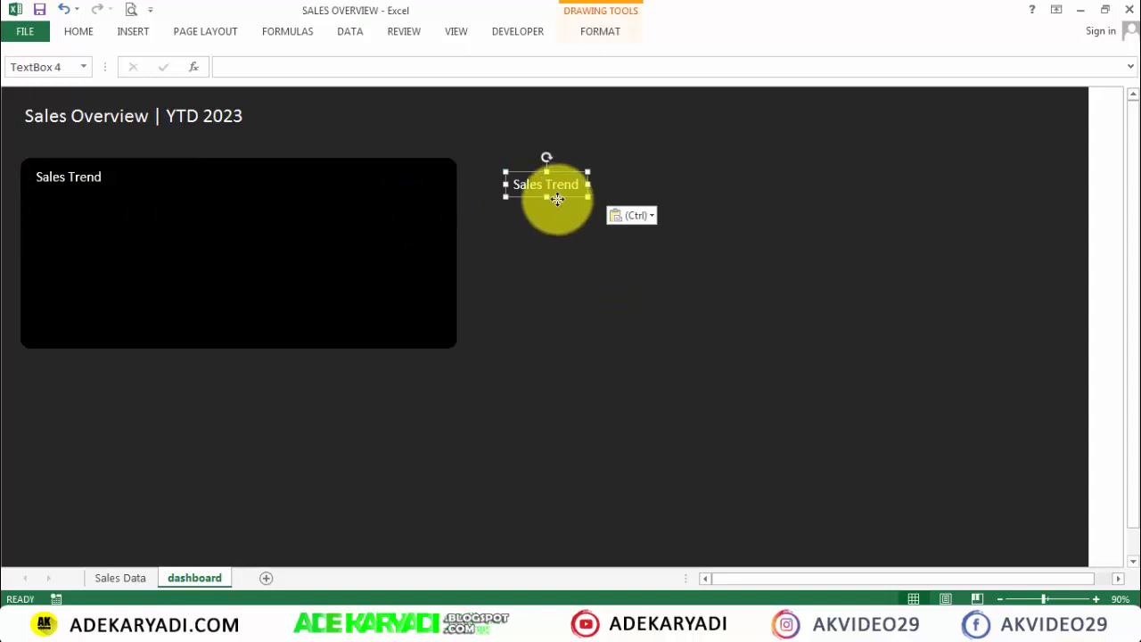
# Step: Replace the duplicate's wording with "In USD" and place it directly beneath the "Sales Trend" label
pyautogui.moveTo(508, 186); pyautogui.dragTo(576, 181)
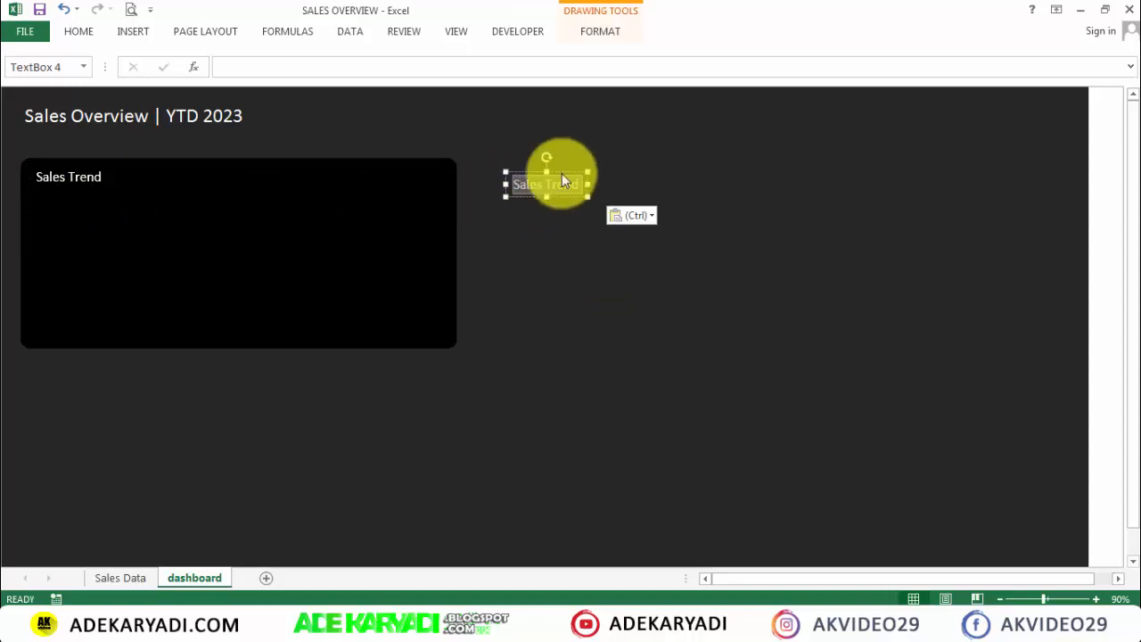
pyautogui.write('In USD')
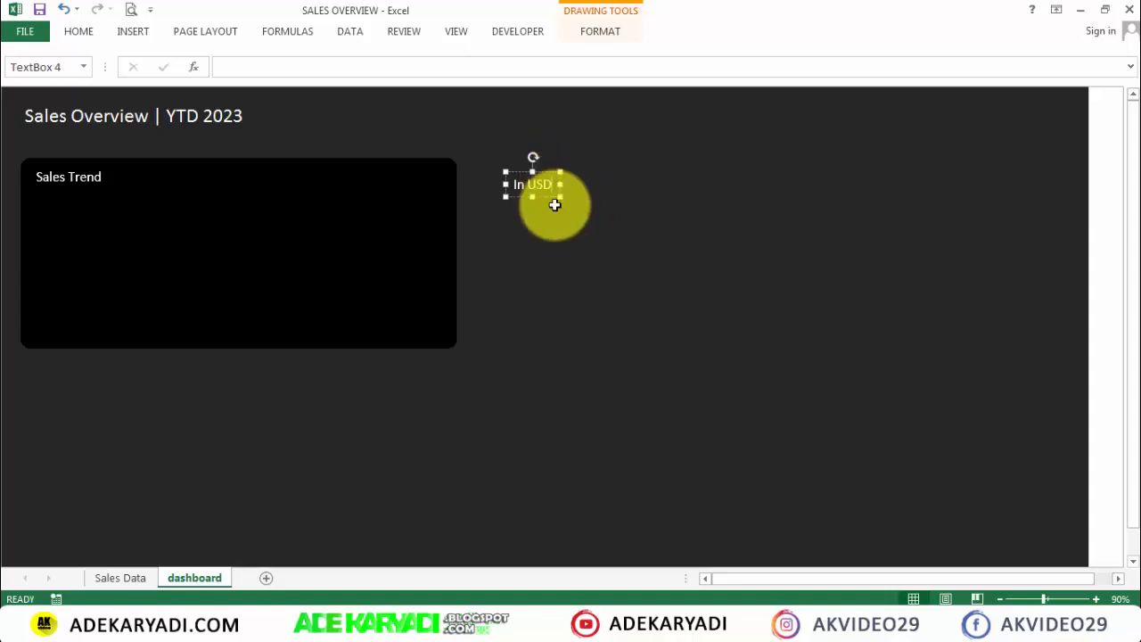
pyautogui.moveTo(545, 202); pyautogui.dragTo(69, 207)
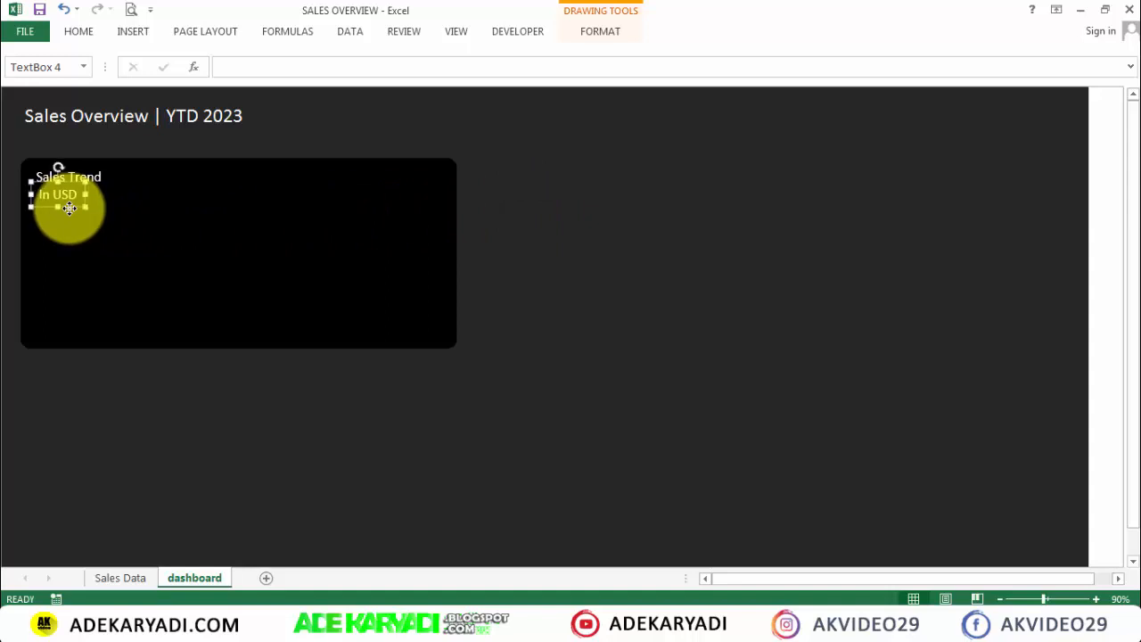
# Step: Recolor the "In USD" text with the darkest grey shade of white in the theme colors
pyautogui.click(600, 35)
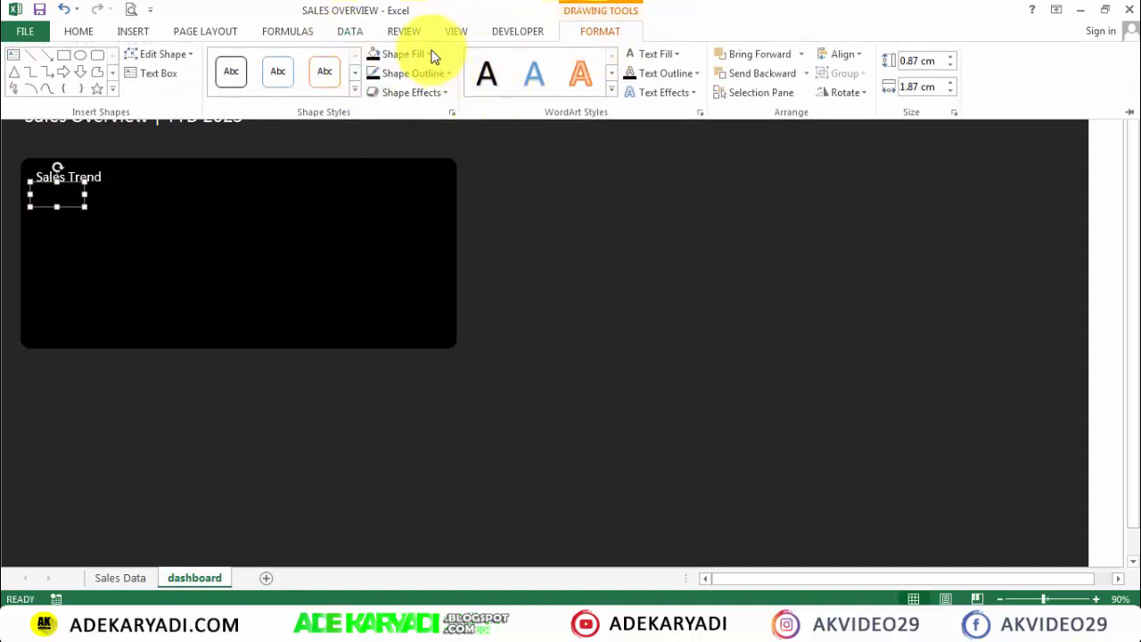
pyautogui.click(676, 53)
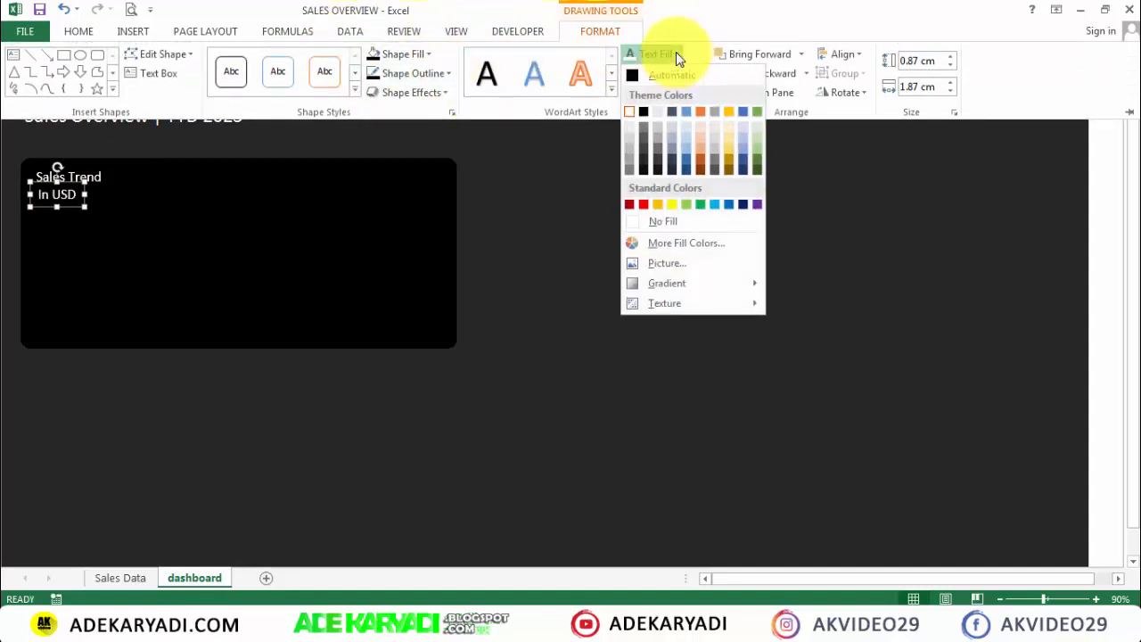
pyautogui.click(631, 176)
pyautogui.click(554, 182)
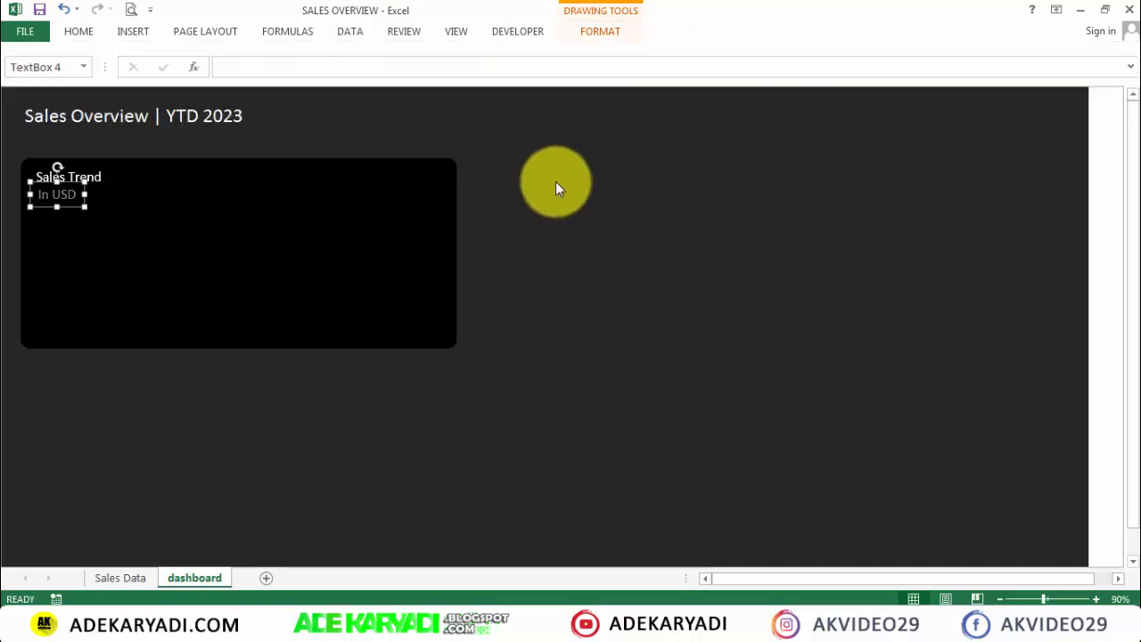
pyautogui.click(81, 194)
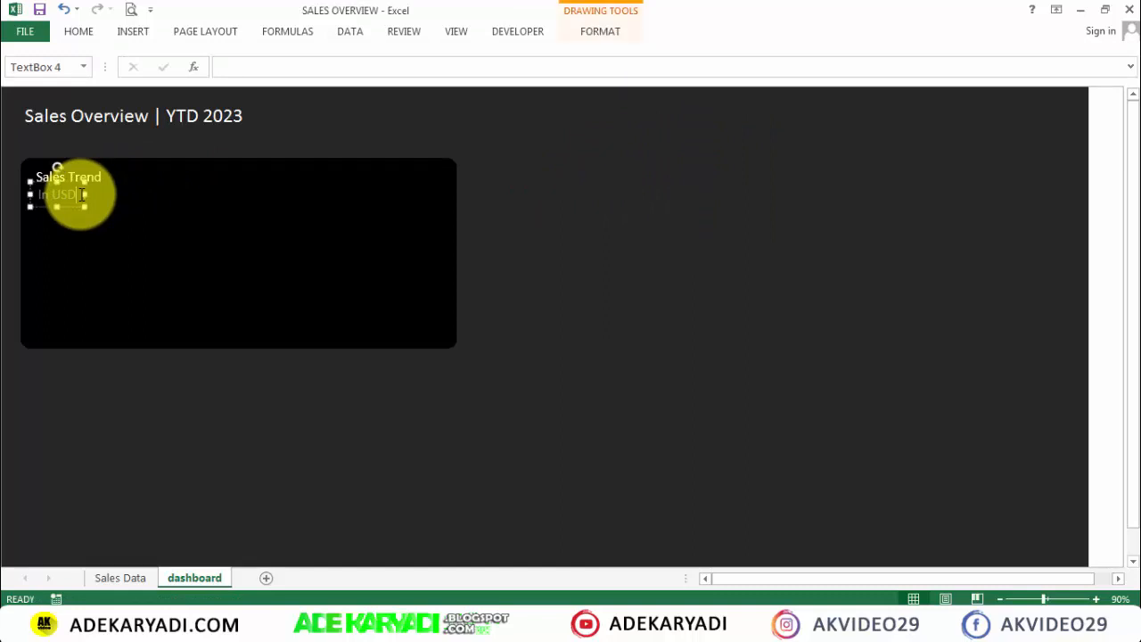
pyautogui.click(580, 212)
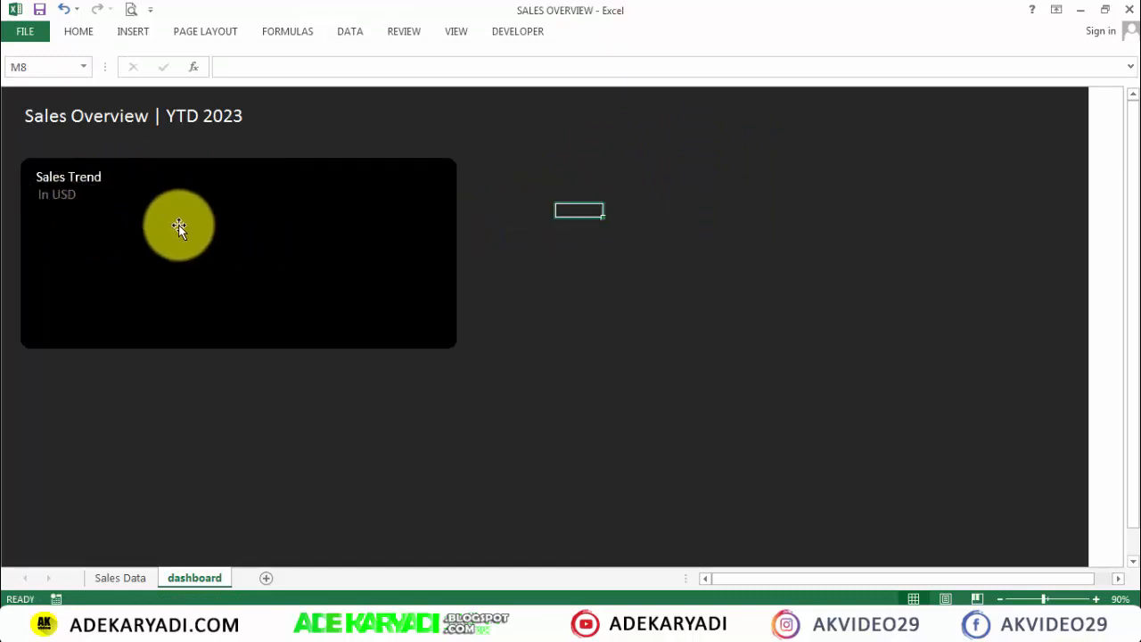
# Step: Extend the black rounded panel slightly downward to make it a little taller
pyautogui.click(195, 280)
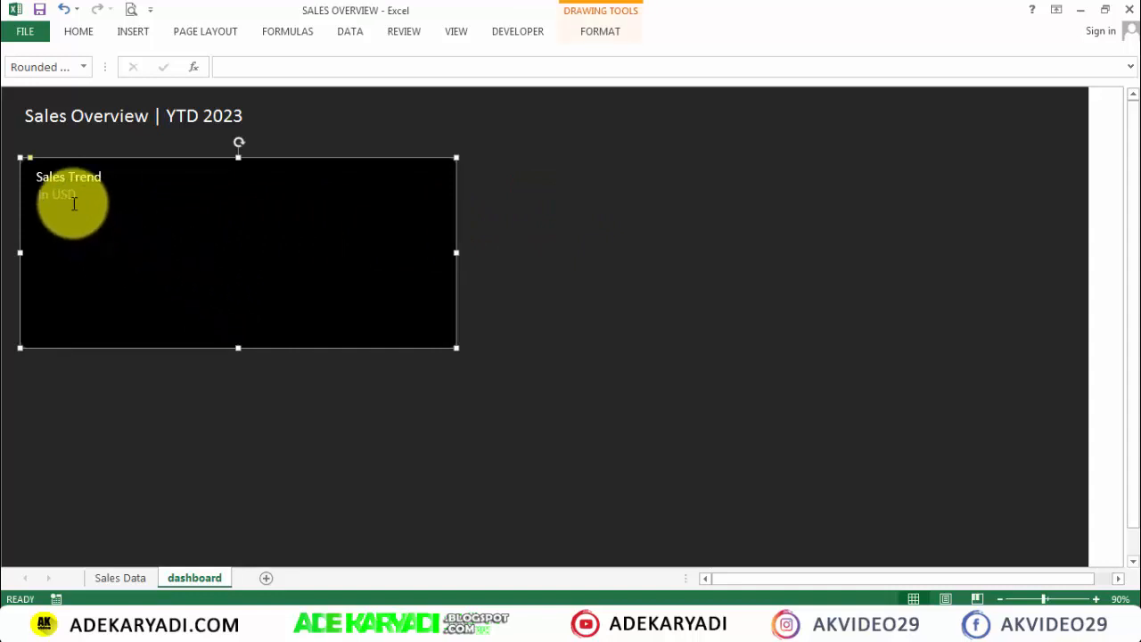
pyautogui.moveTo(239, 347); pyautogui.dragTo(237, 357)
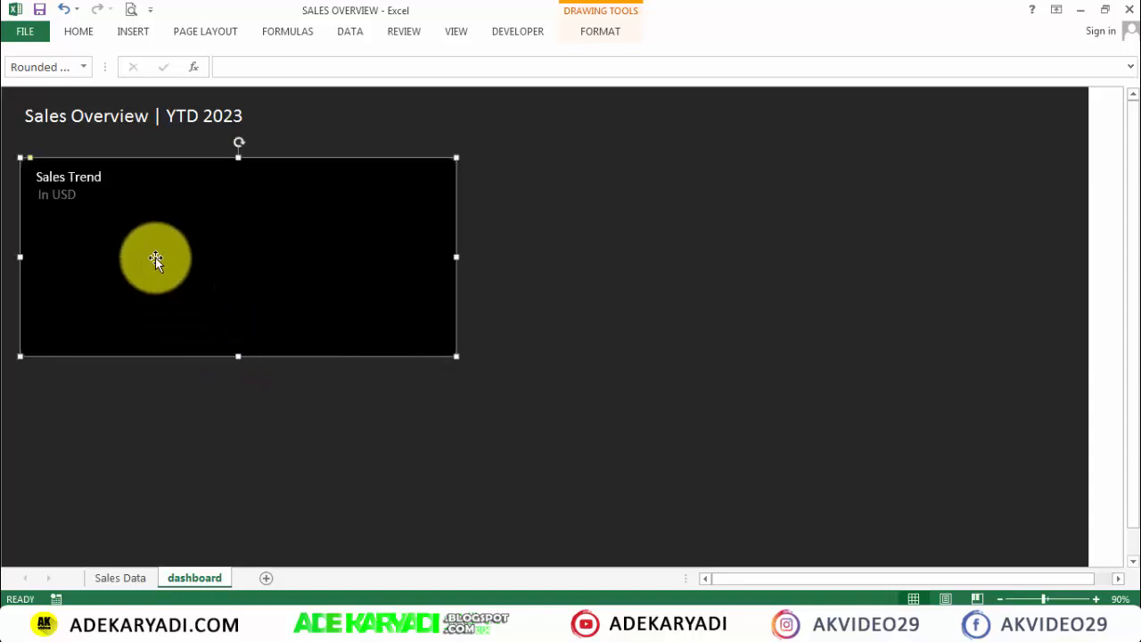
# Step: Move the "In USD" text out of its own box onto a second line in the "Sales Trend" text box
pyautogui.click(75, 196)
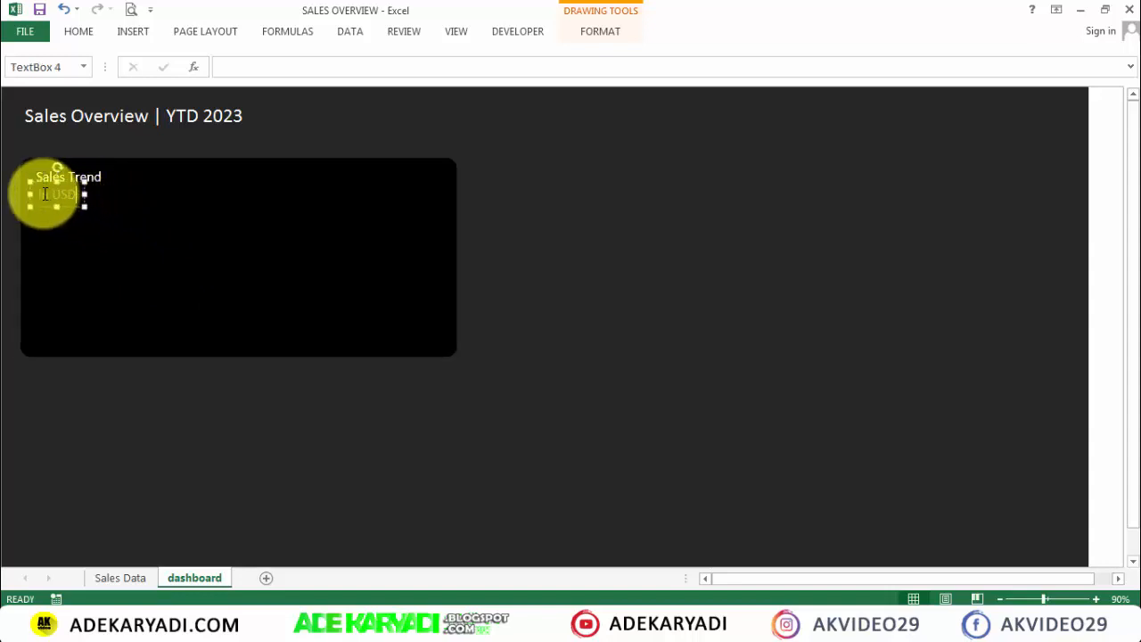
pyautogui.moveTo(41, 192); pyautogui.dragTo(83, 192)
pyautogui.press('Delete')
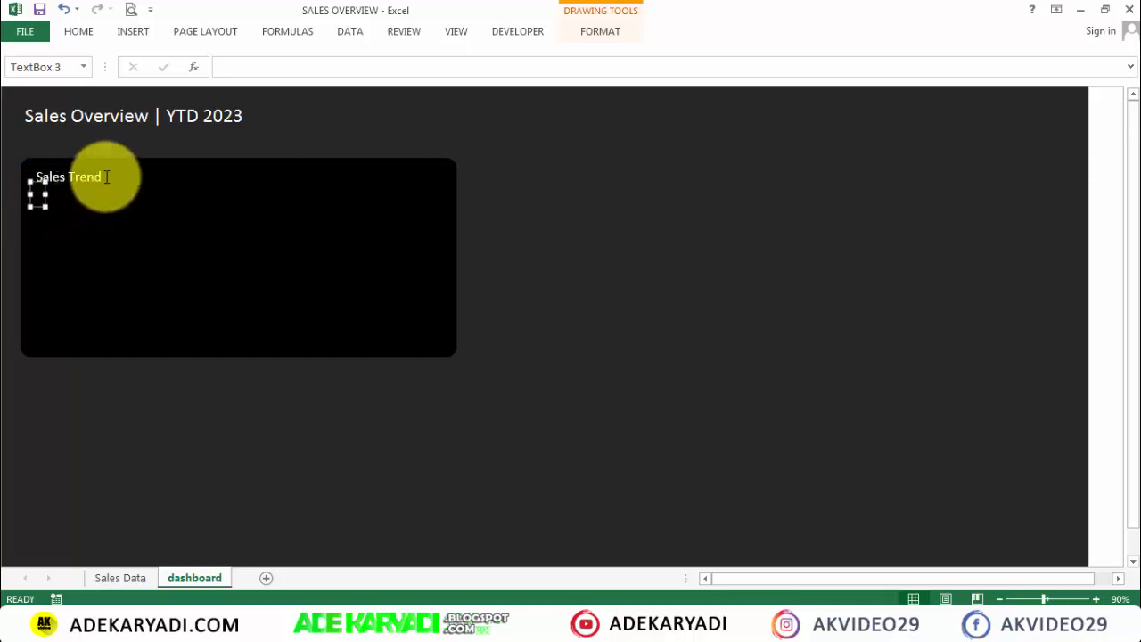
pyautogui.click(113, 177)
pyautogui.press('Return')
pyautogui.hotkey('ctrl', 'v')
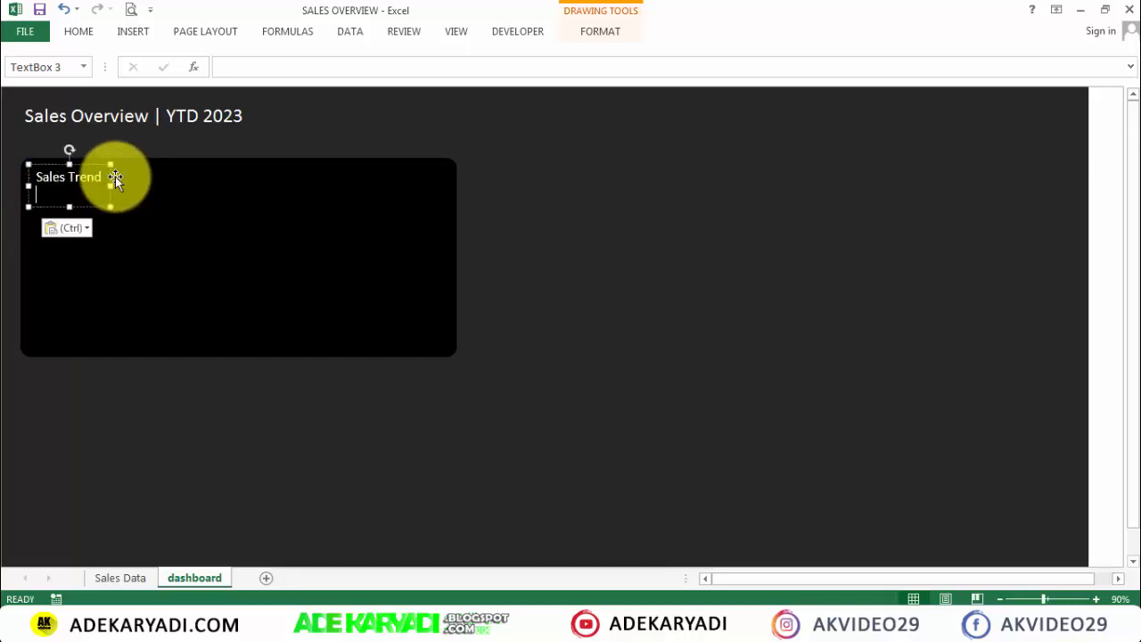
# Step: Color the "In USD" line dark grey and enlarge its font by two increments
pyautogui.moveTo(66, 208); pyautogui.dragTo(30, 191)
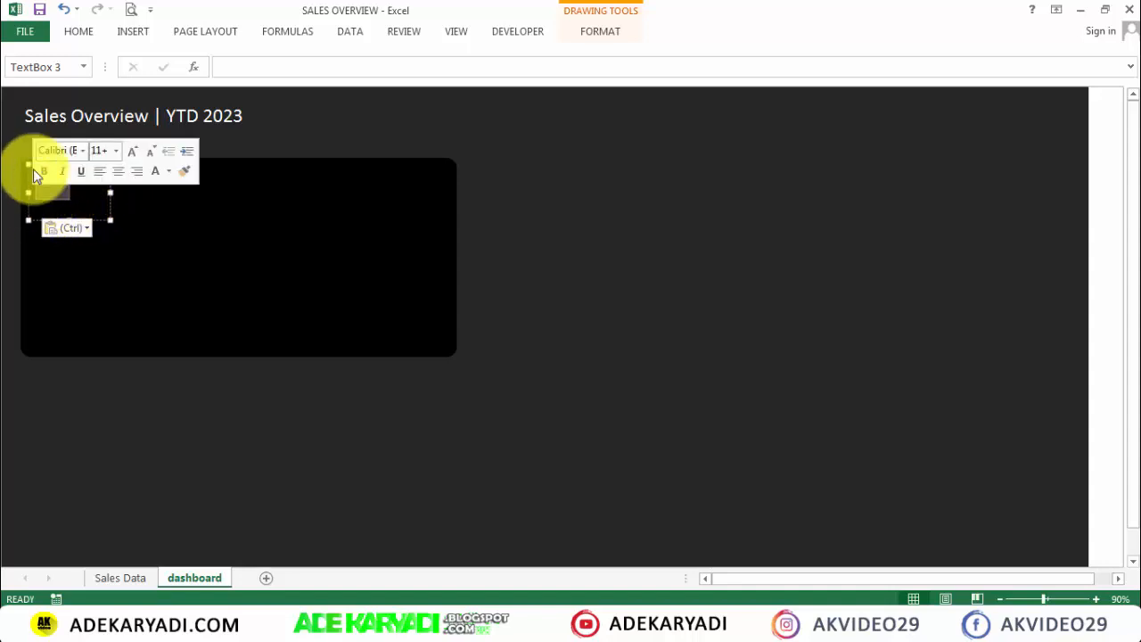
pyautogui.click(85, 29)
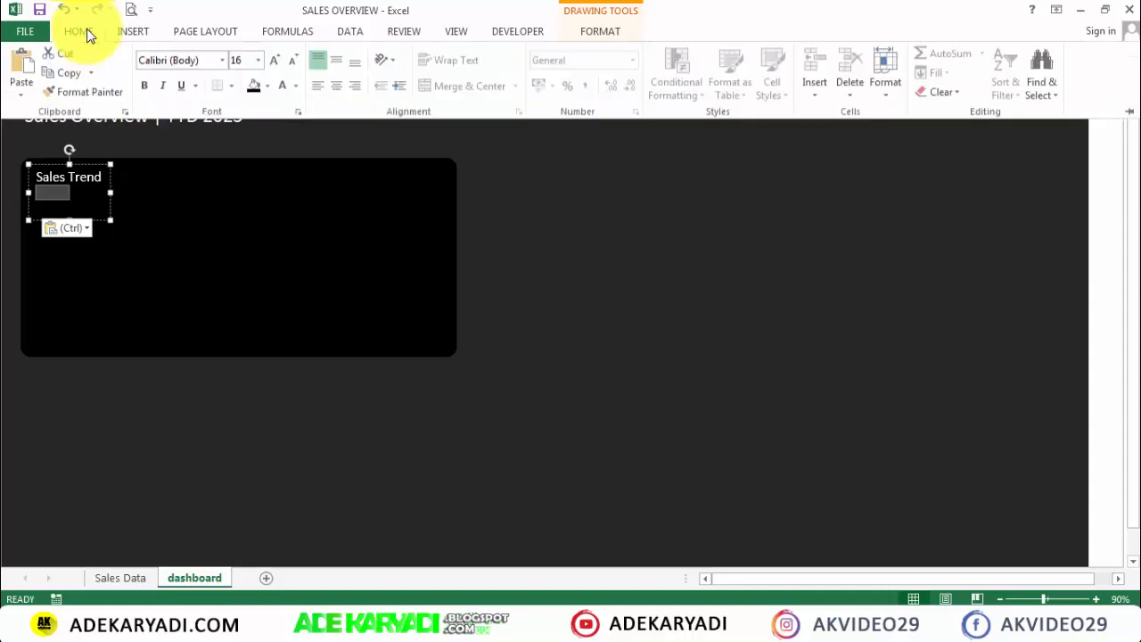
pyautogui.click(296, 86)
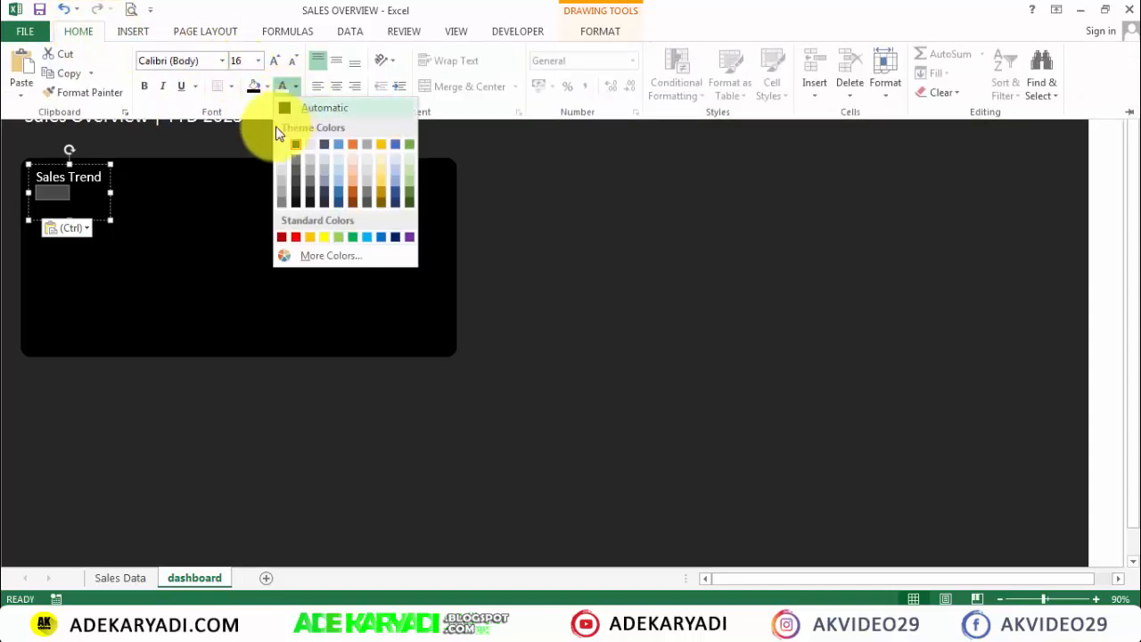
pyautogui.click(284, 206)
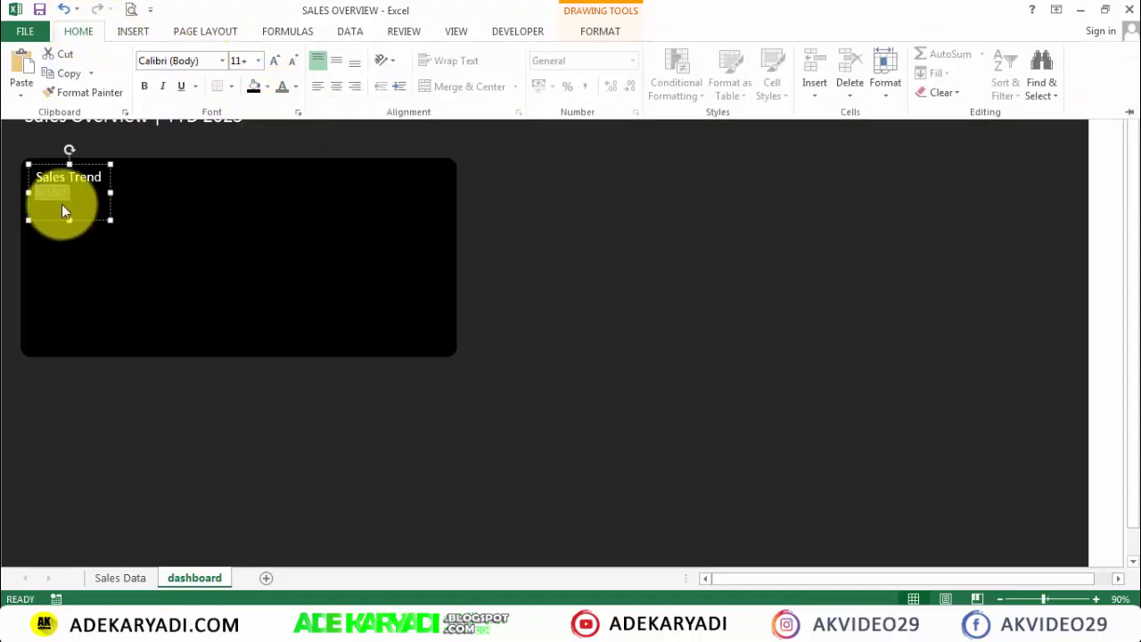
pyautogui.click(278, 62)
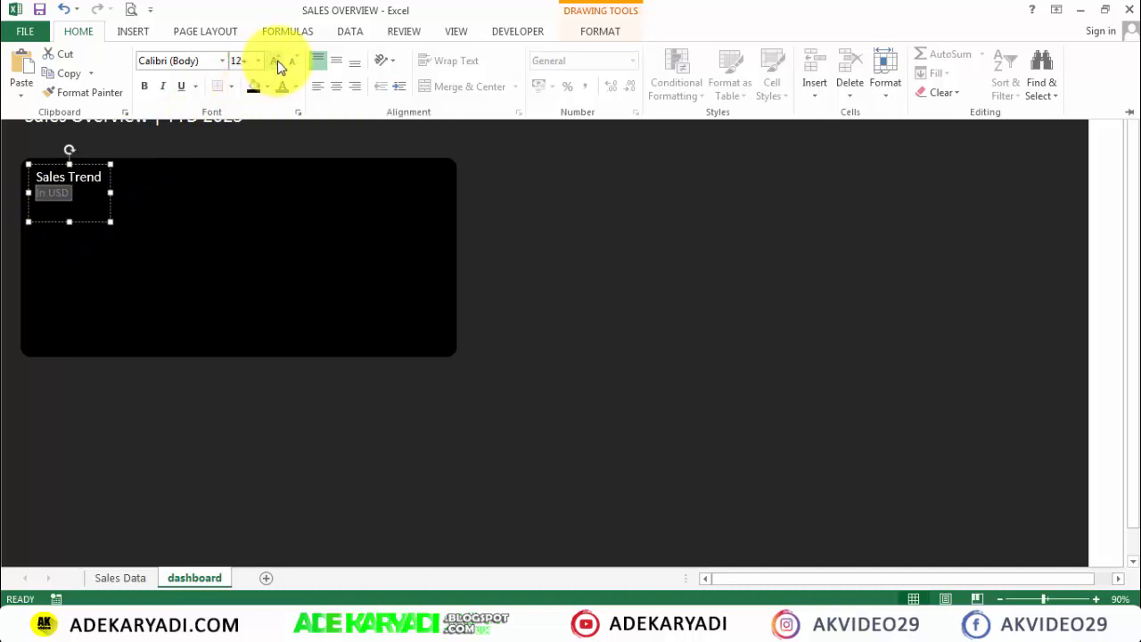
pyautogui.click(277, 62)
# Step: Reduce the height of the "Sales Trend" text box by raising its lower edge
pyautogui.click(66, 208)
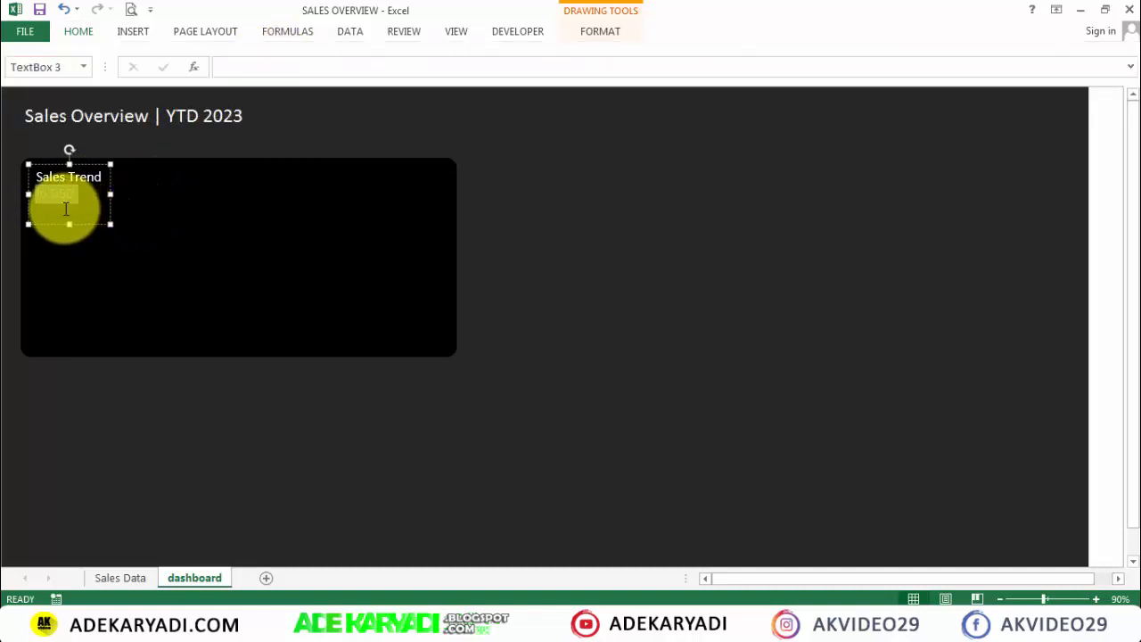
pyautogui.click(70, 225)
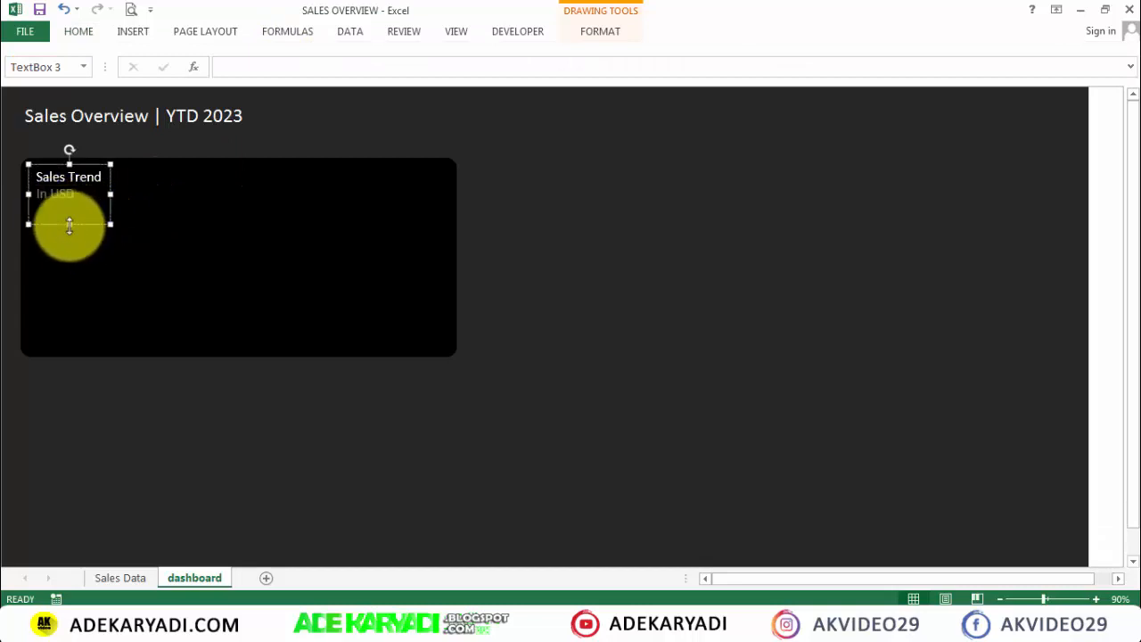
pyautogui.moveTo(69, 226); pyautogui.dragTo(70, 205)
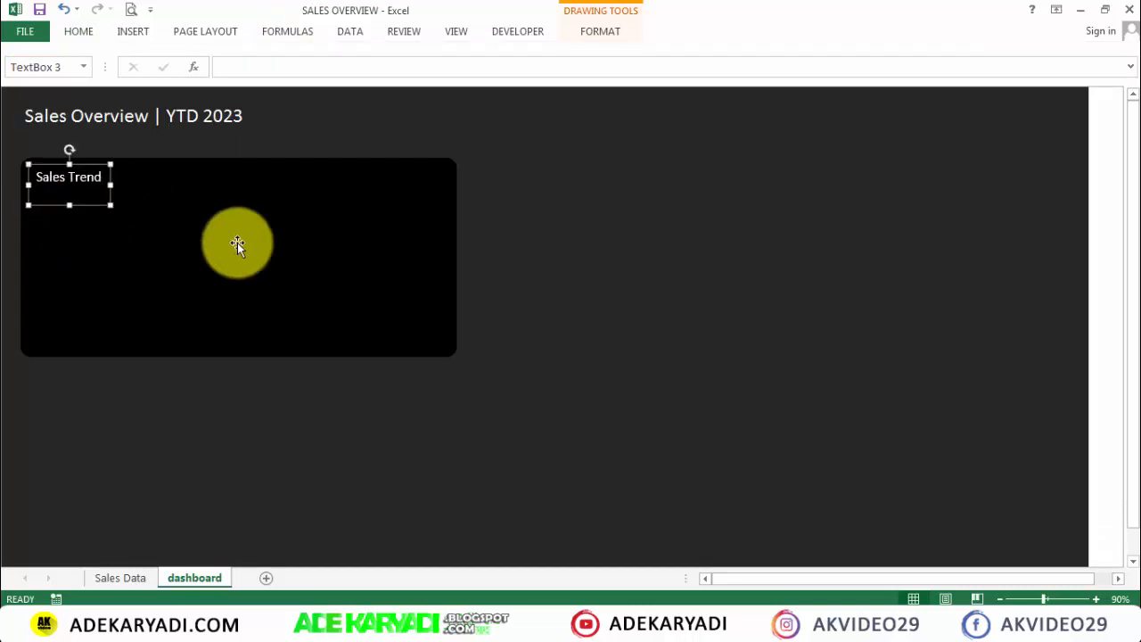
pyautogui.click(768, 282)
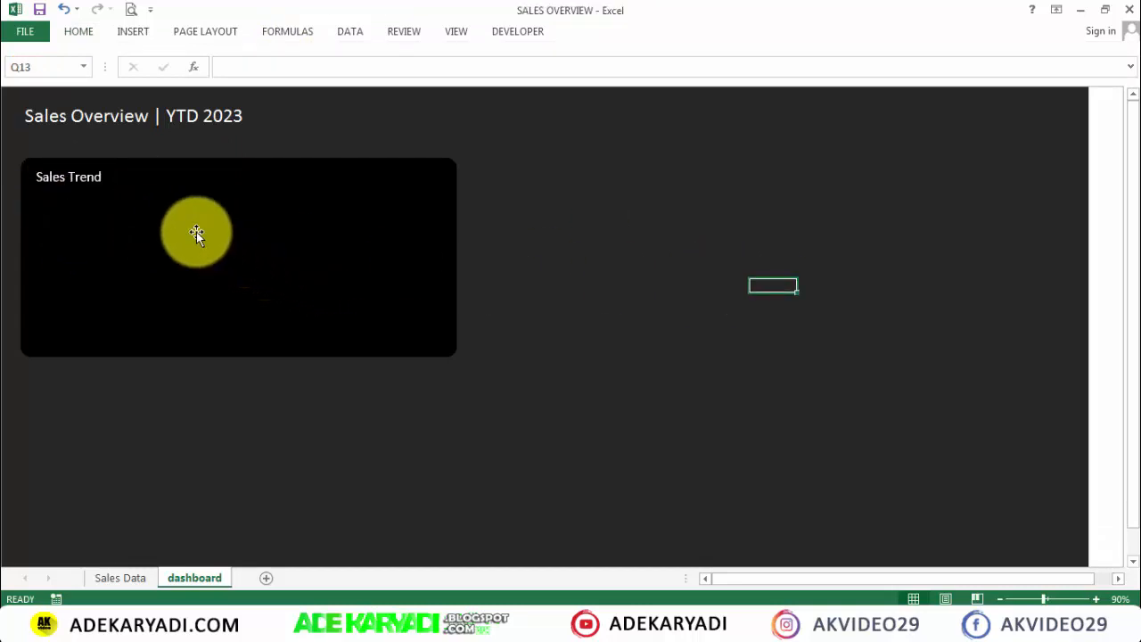
# Step: Make the text box slightly taller so both lines fit and reduce the font size of the "In USD" line
pyautogui.click(74, 190)
pyautogui.moveTo(69, 205); pyautogui.dragTo(32, 192)
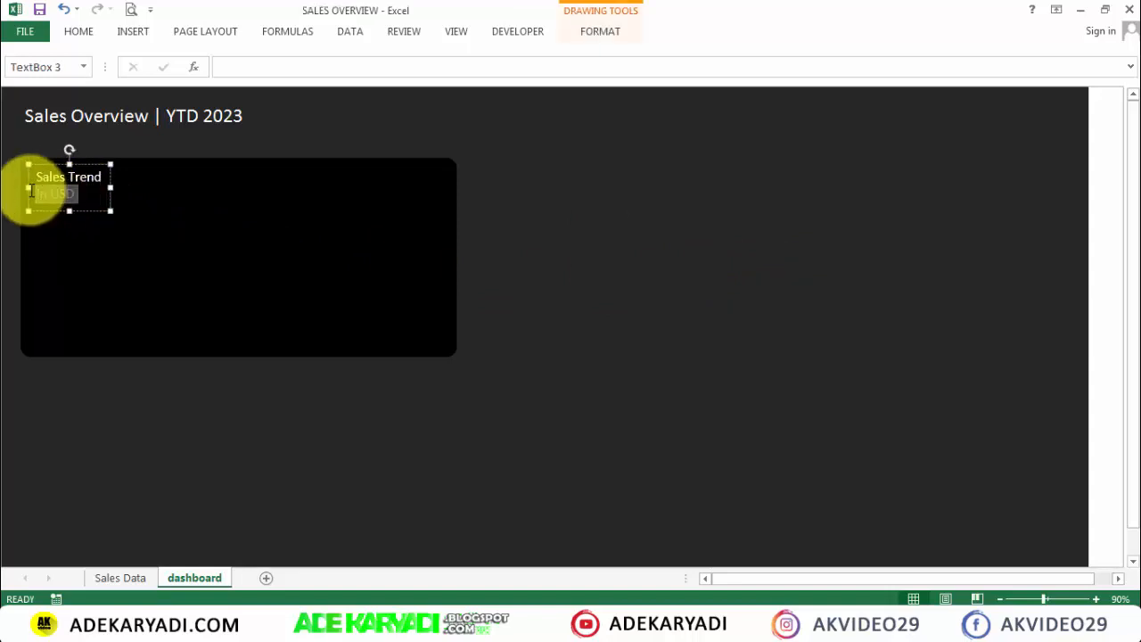
pyautogui.click(79, 34)
pyautogui.click(293, 61)
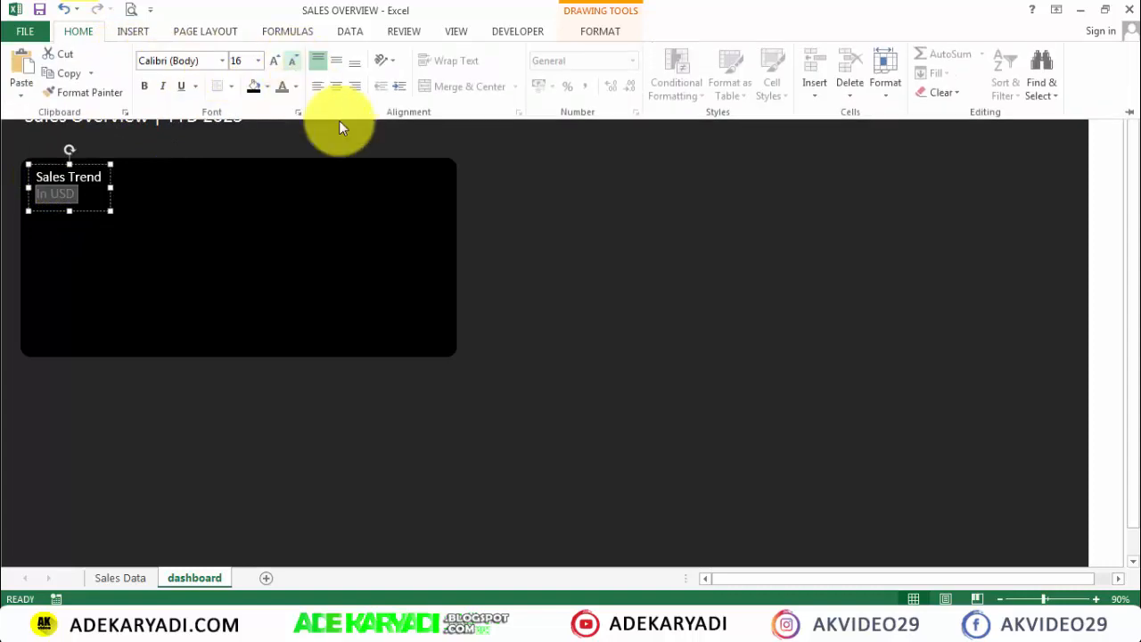
pyautogui.click(684, 237)
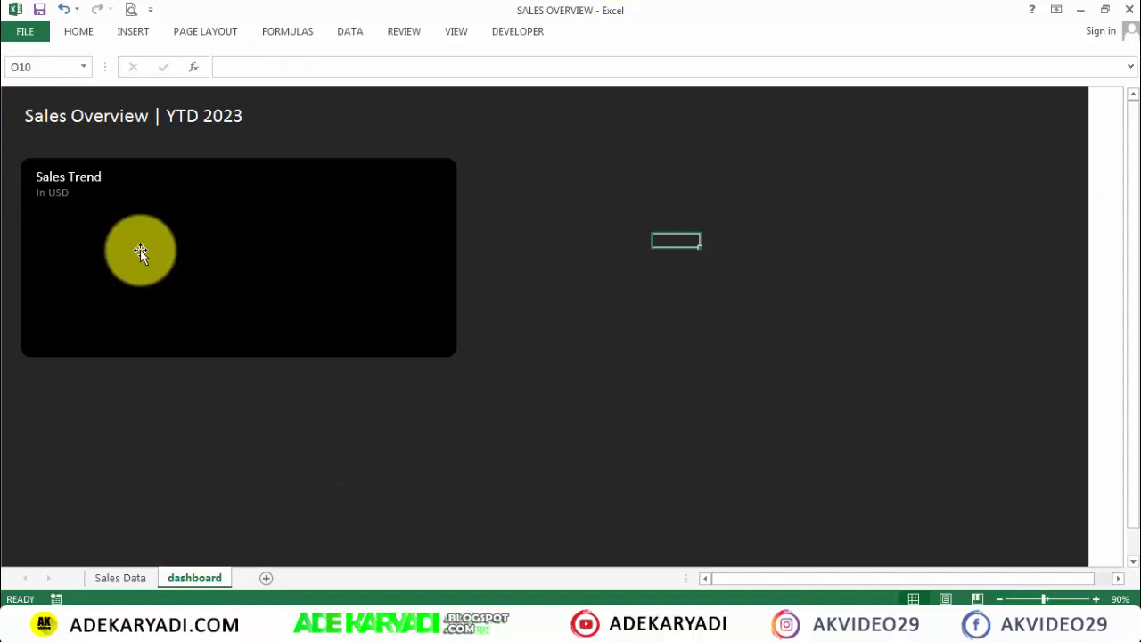
# Step: Try the combined "Sales Trend" and "In USD" label further right in the panel and return it to the upper-left corner
pyautogui.click(79, 206)
pyautogui.moveTo(84, 212); pyautogui.dragTo(140, 212)
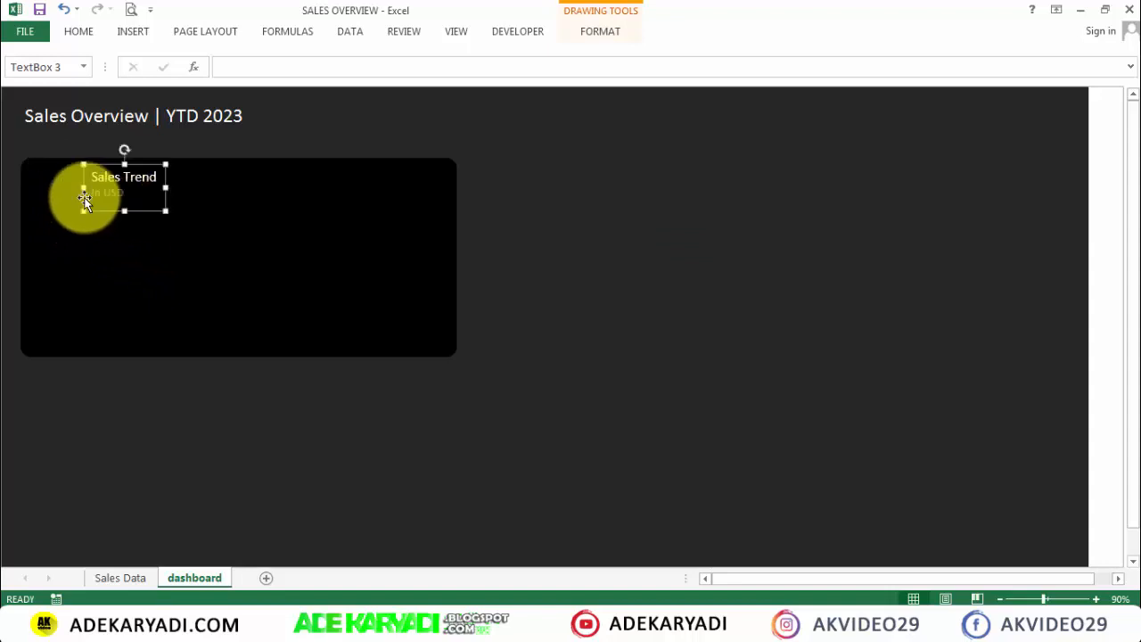
pyautogui.click(60, 193)
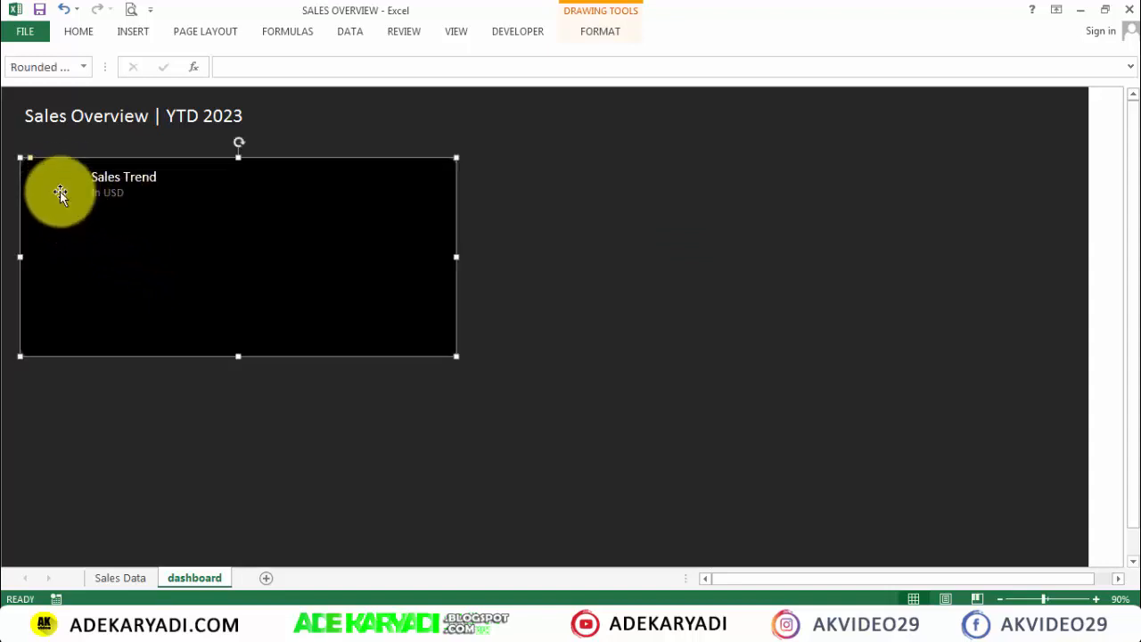
pyautogui.click(132, 204)
pyautogui.moveTo(136, 212); pyautogui.dragTo(77, 208)
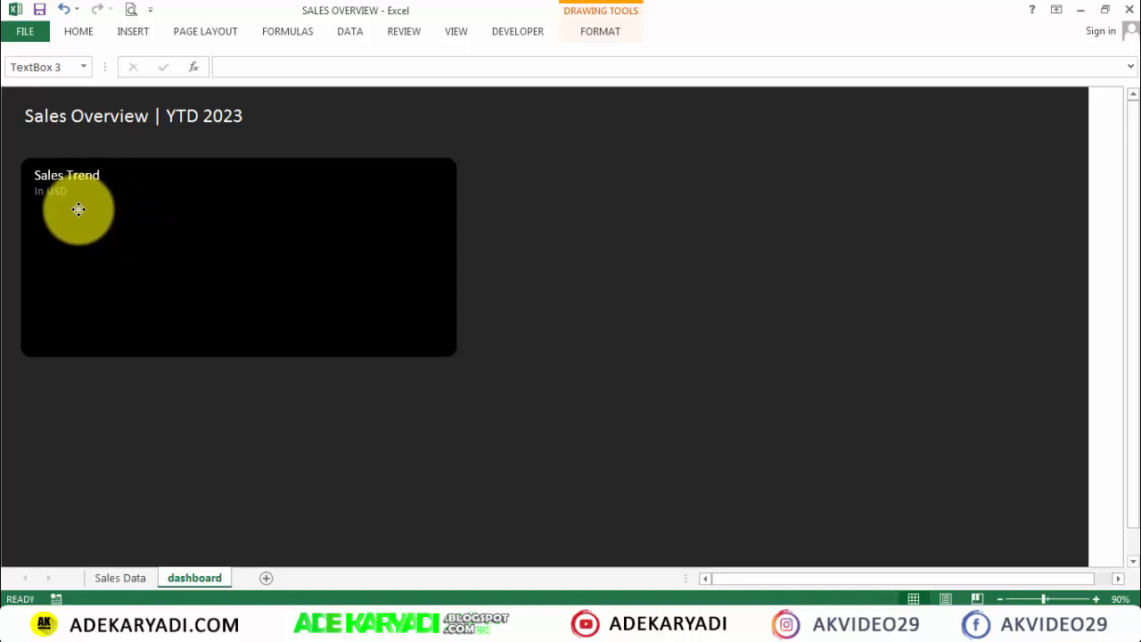
# Step: Duplicate the two-line "Sales Trend" label and align the copy beside the original along the panel's upper edge, near the middle
pyautogui.hotkey('ctrl', 'c')
pyautogui.hotkey('ctrl', 'v')
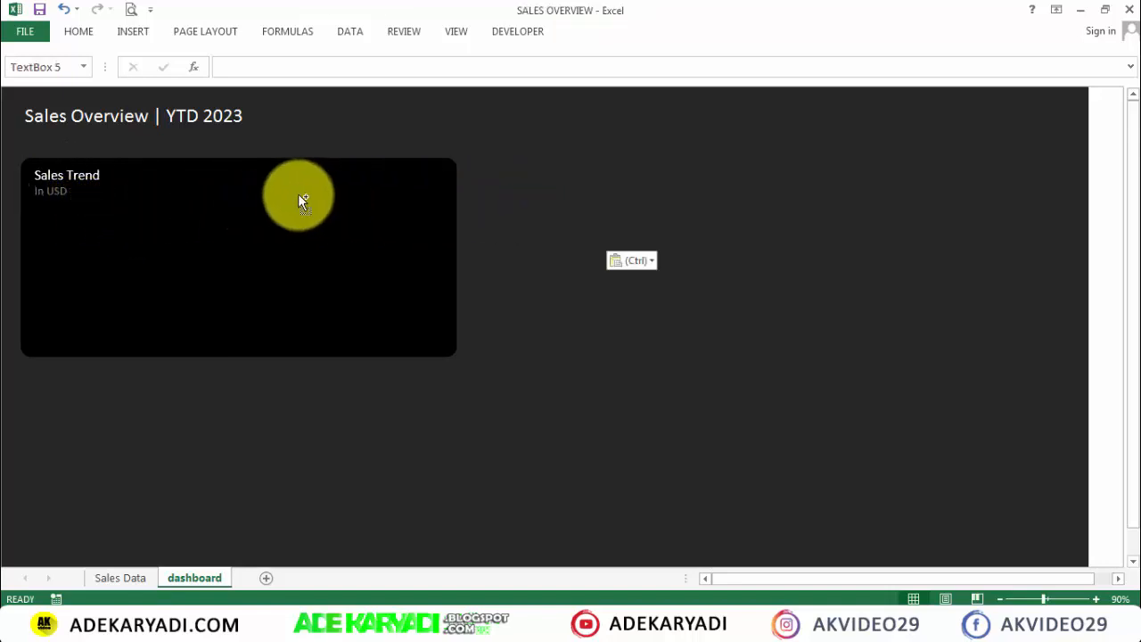
pyautogui.moveTo(515, 236); pyautogui.dragTo(225, 210)
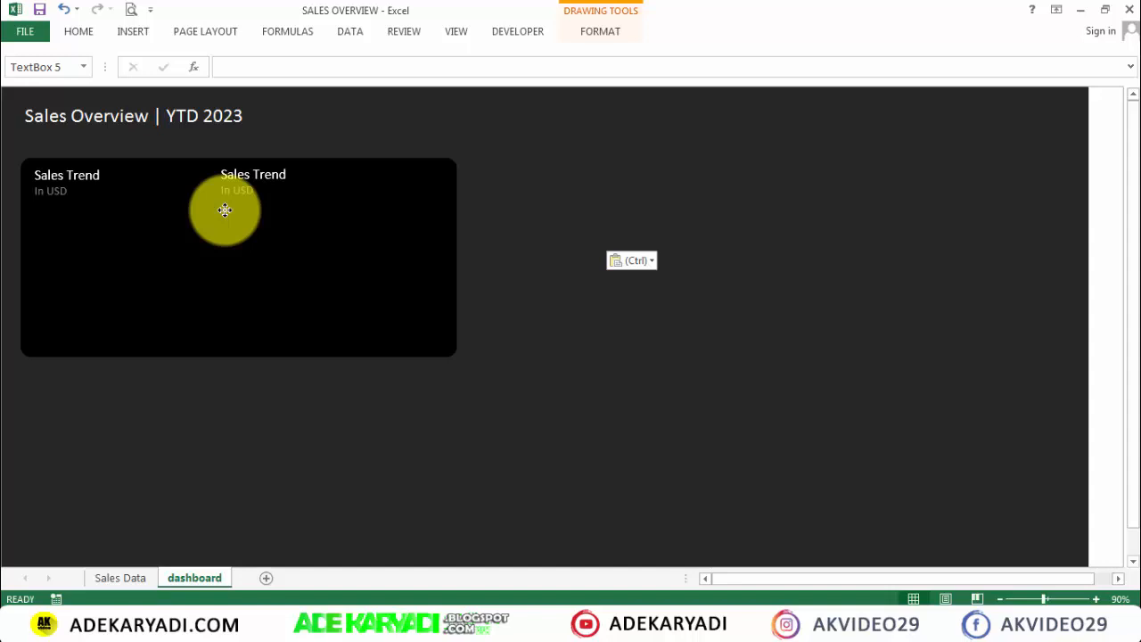
pyautogui.moveTo(225, 210); pyautogui.dragTo(224, 211)
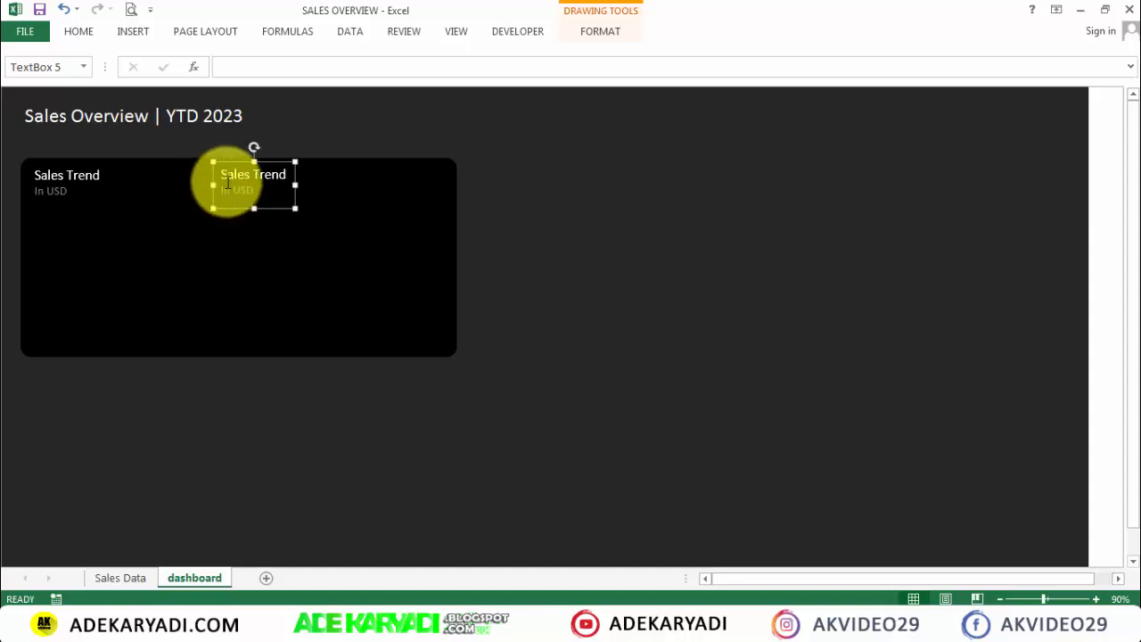
# Step: Replace the heading of the duplicated label near the panel's middle with "YTD ACT"
pyautogui.click(255, 176)
pyautogui.tripleClick(255, 177)
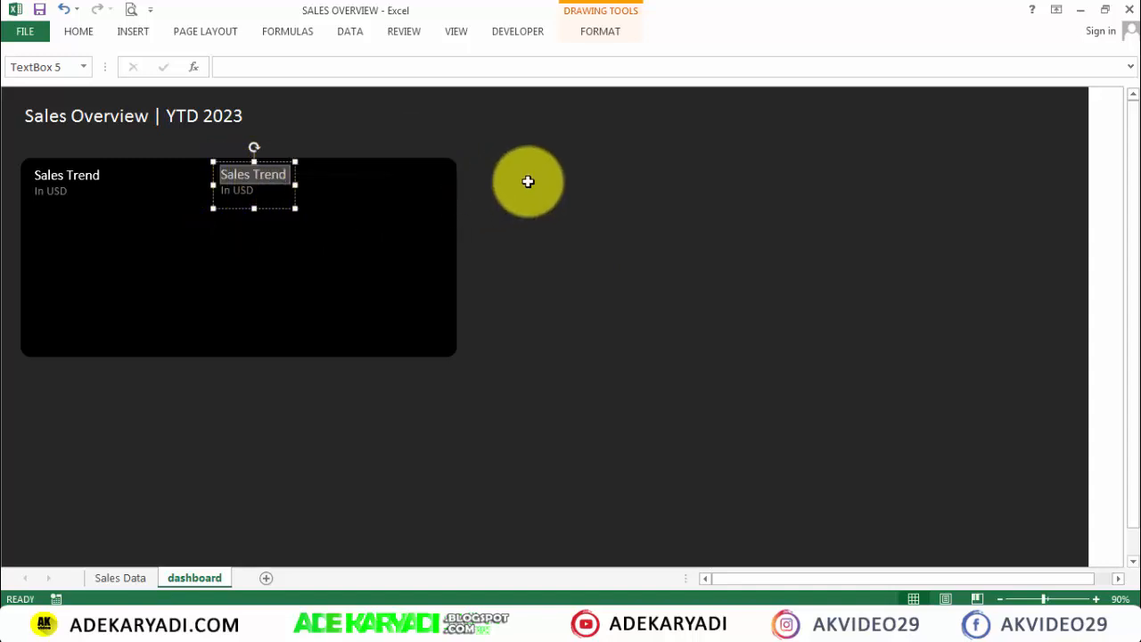
pyautogui.write('y')
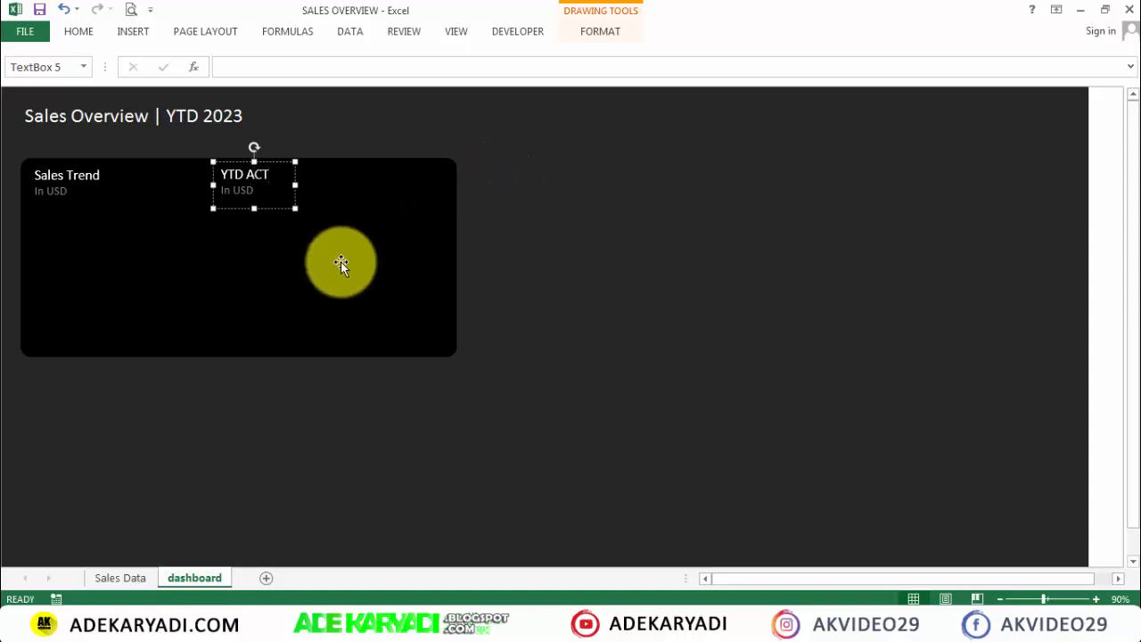
# Step: Remove the "In USD" line from the "YTD ACT" label and shorten its text box to fit one line
pyautogui.moveTo(258, 197); pyautogui.dragTo(222, 197)
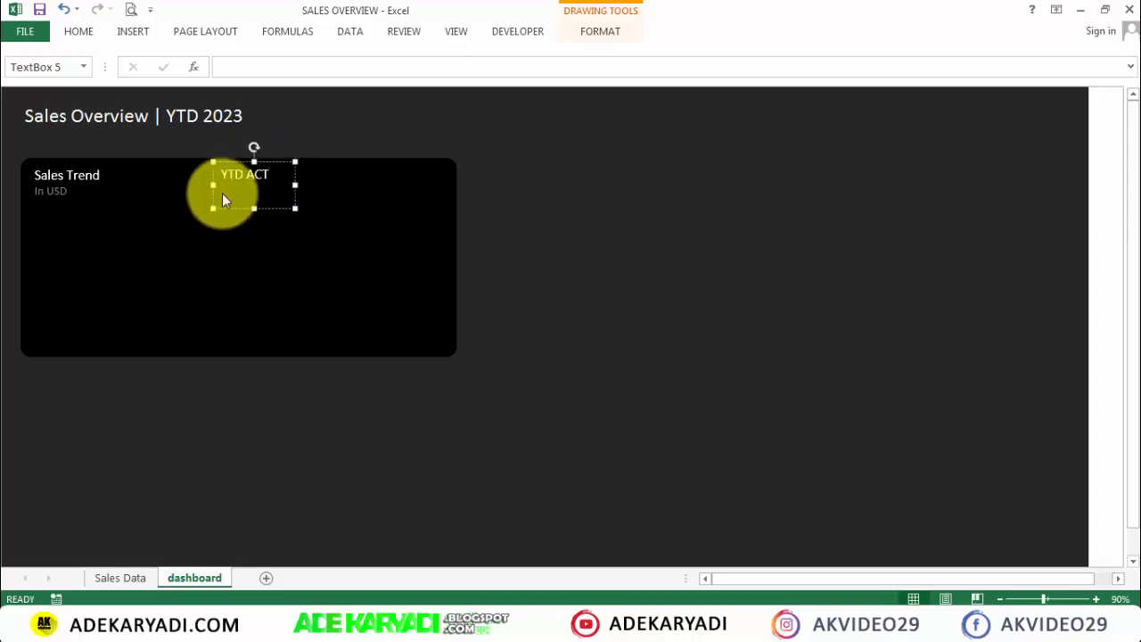
pyautogui.press('BackSpace')
pyautogui.write('T')
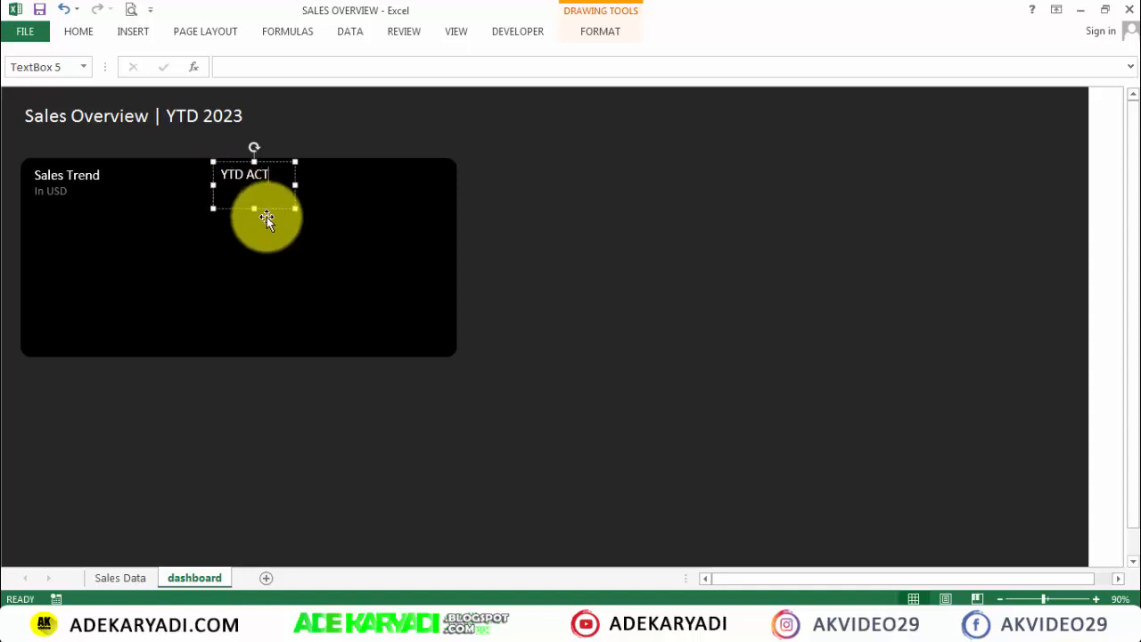
pyautogui.moveTo(256, 212); pyautogui.dragTo(252, 187)
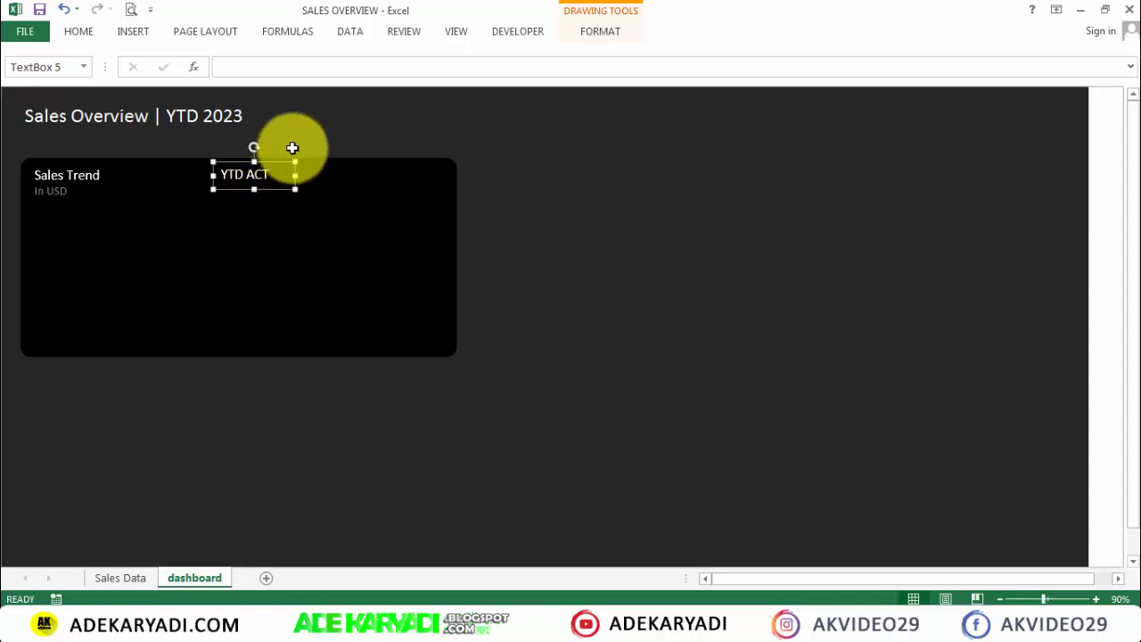
# Step: Duplicate the "YTD ACT" text box and place the copy directly beneath the original in the black panel
pyautogui.hotkey('ctrl', 'v')
pyautogui.click(320, 158)
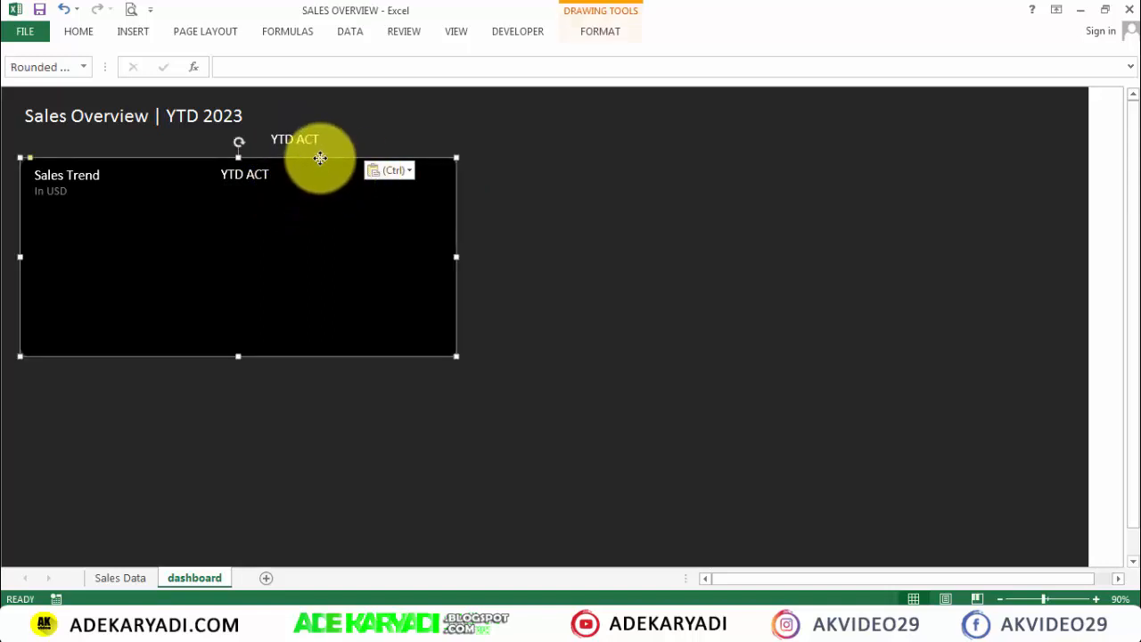
pyautogui.moveTo(320, 158); pyautogui.dragTo(319, 162)
pyautogui.hotkey('ctrl', 'z')
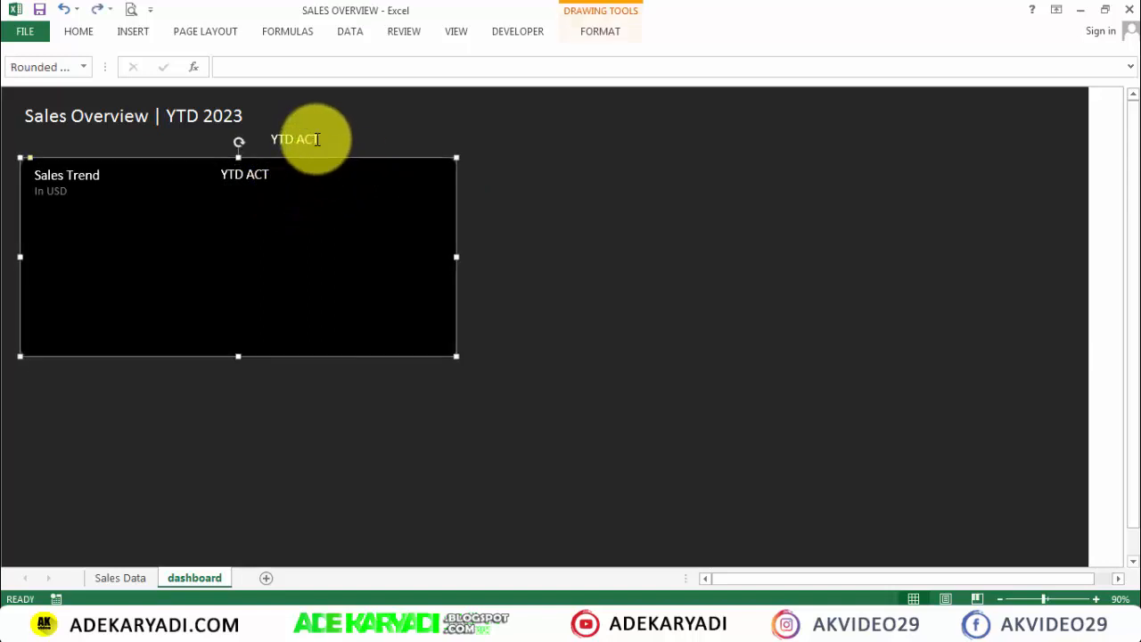
pyautogui.click(307, 141)
pyautogui.moveTo(317, 158); pyautogui.dragTo(264, 210)
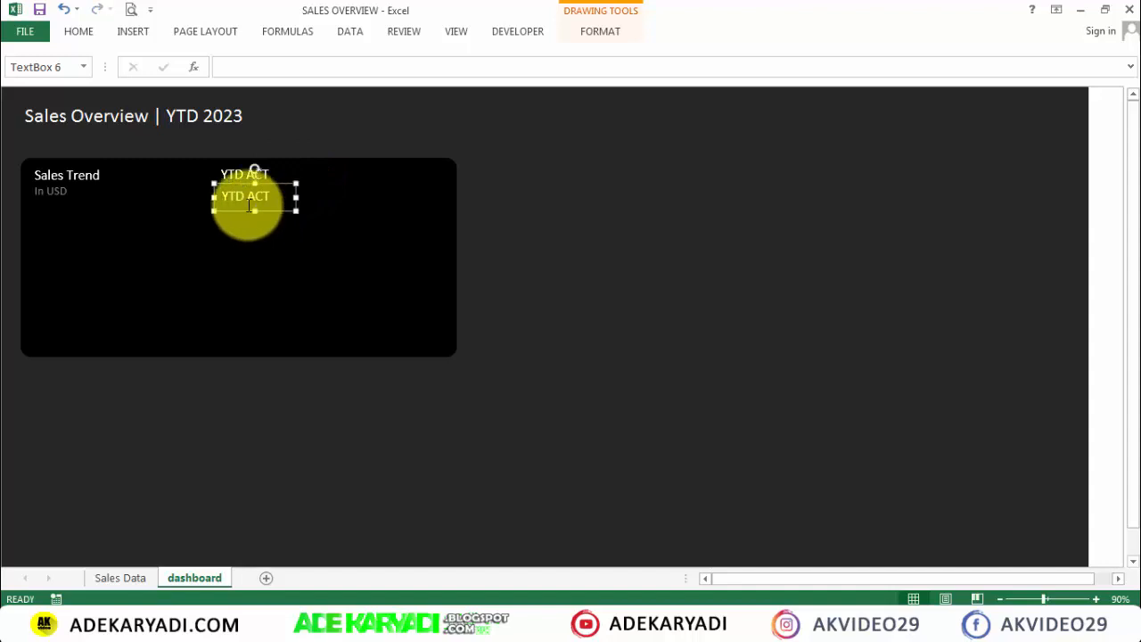
# Step: Set the text fill of the lower "YTD ACT" copy to a turquoise shade from the standard colour palette
pyautogui.click(581, 33)
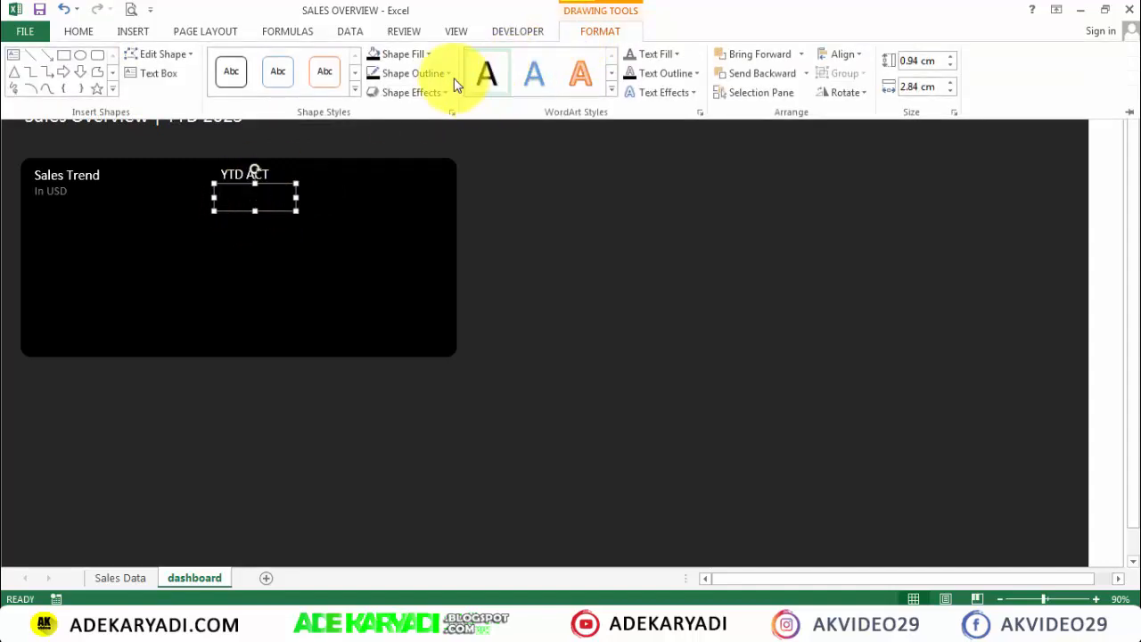
pyautogui.click(674, 53)
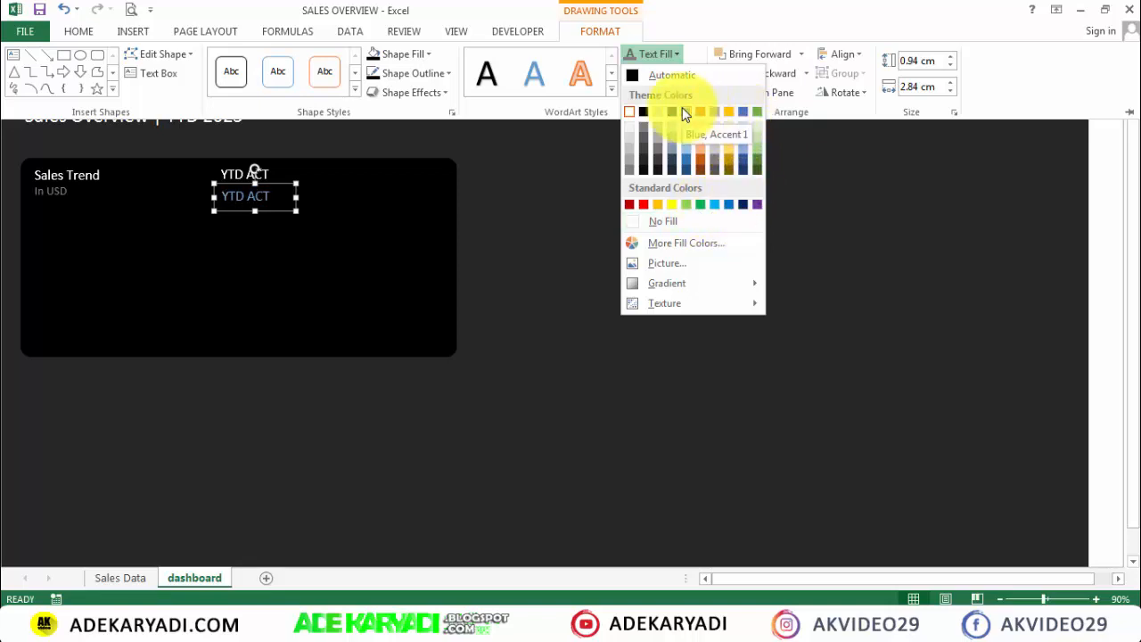
pyautogui.click(674, 243)
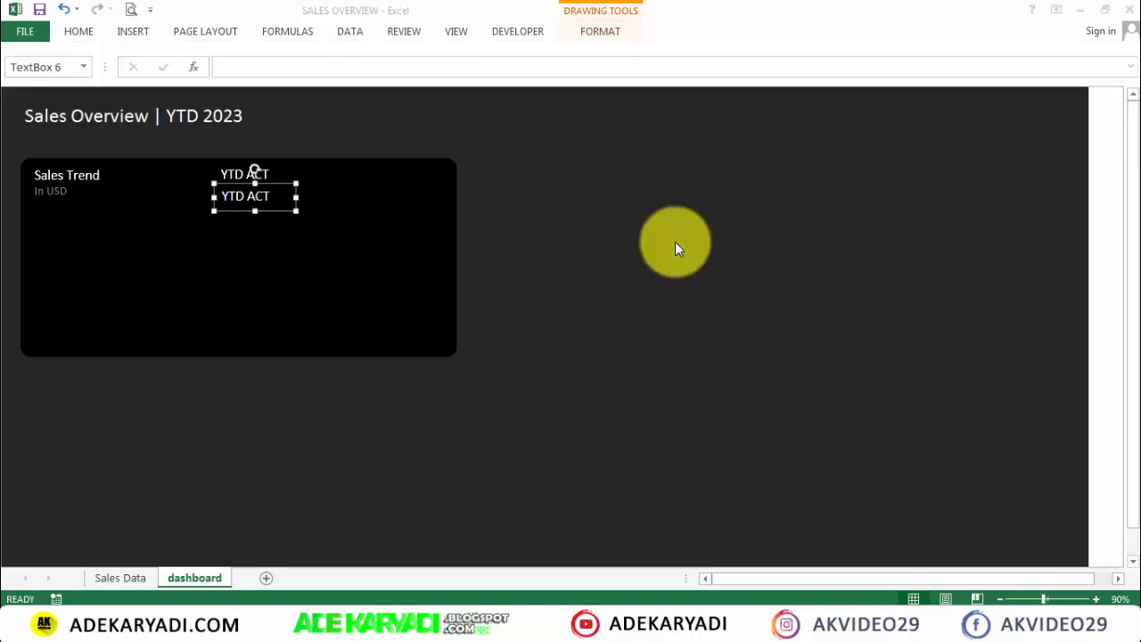
pyautogui.click(596, 235)
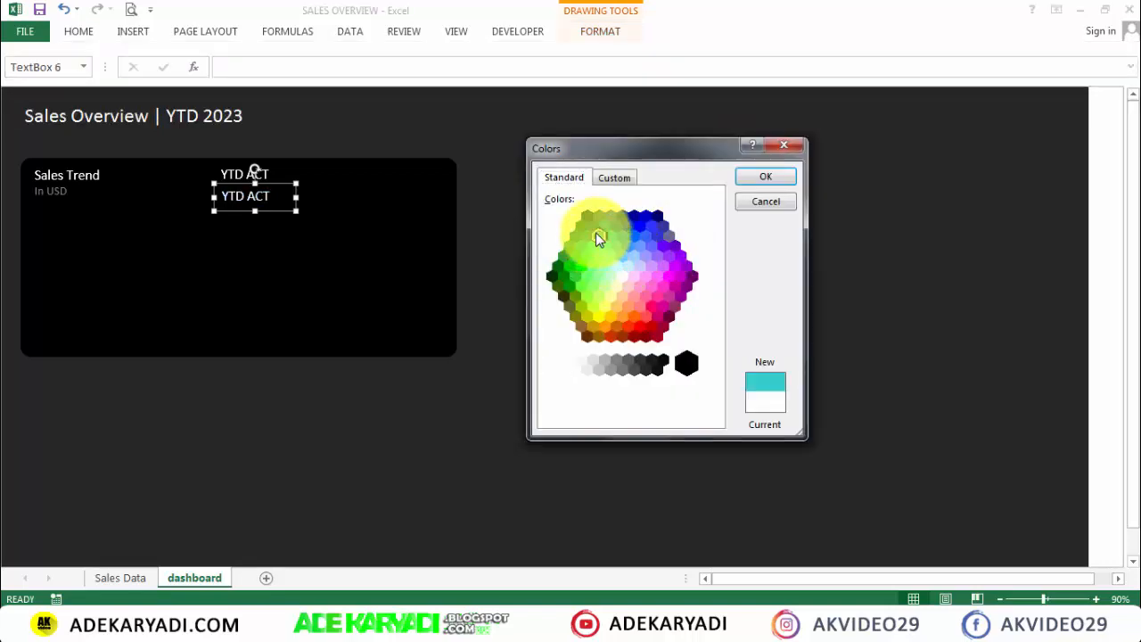
pyautogui.click(745, 176)
pyautogui.click(627, 196)
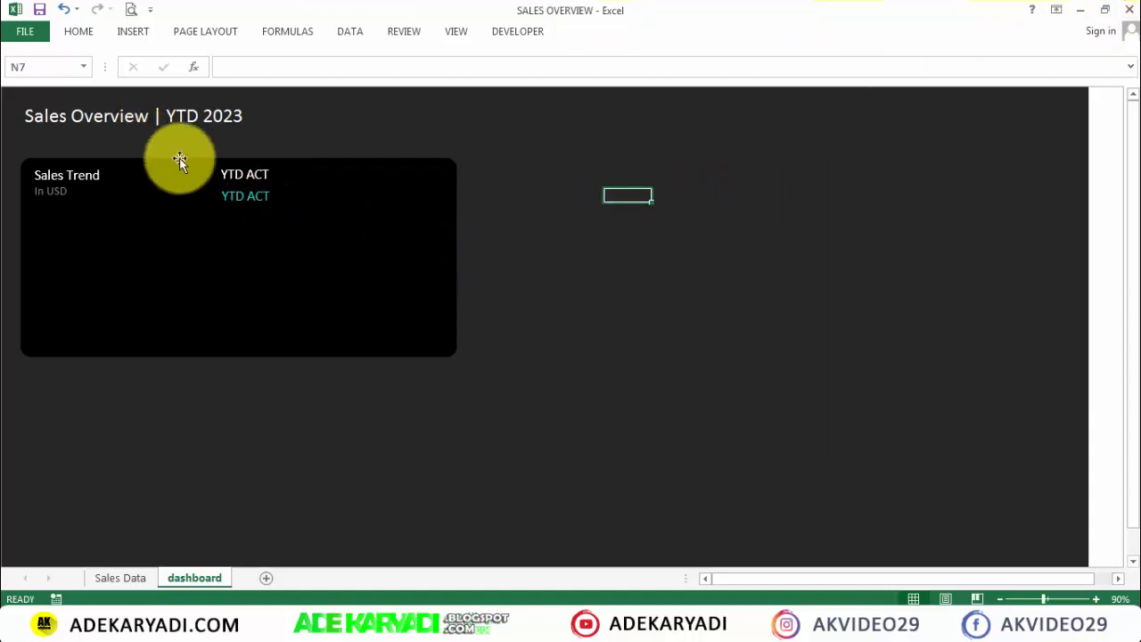
# Step: Replace the turquoise text with "150.8 M" and nudge its box up slightly towards the "YTD ACT" heading
pyautogui.moveTo(223, 195); pyautogui.dragTo(276, 195)
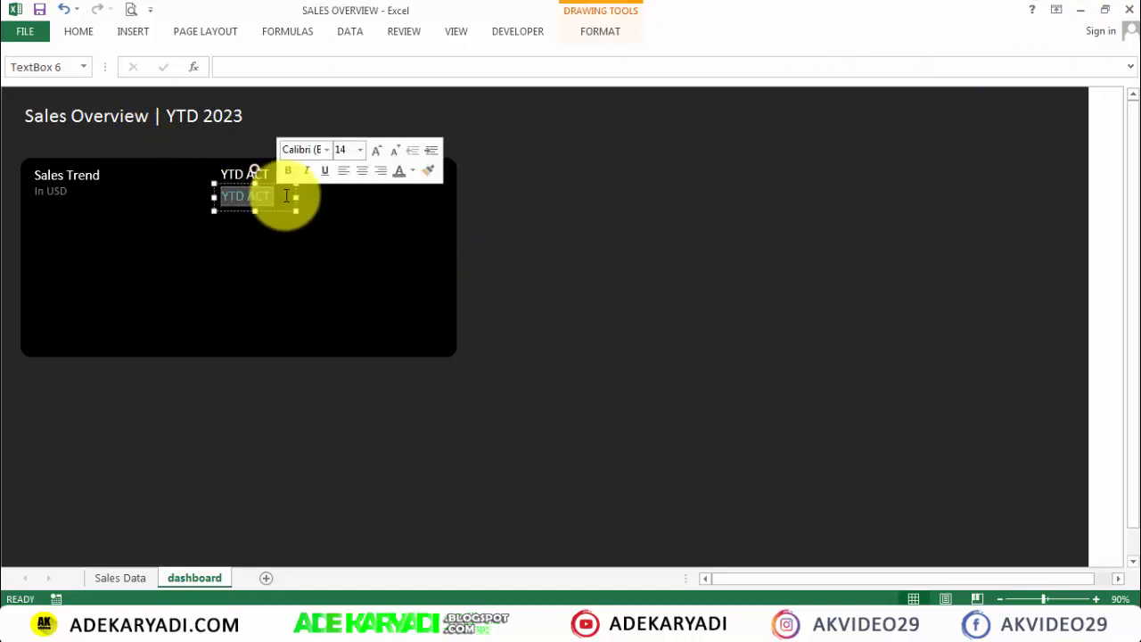
pyautogui.write('150.8 M')
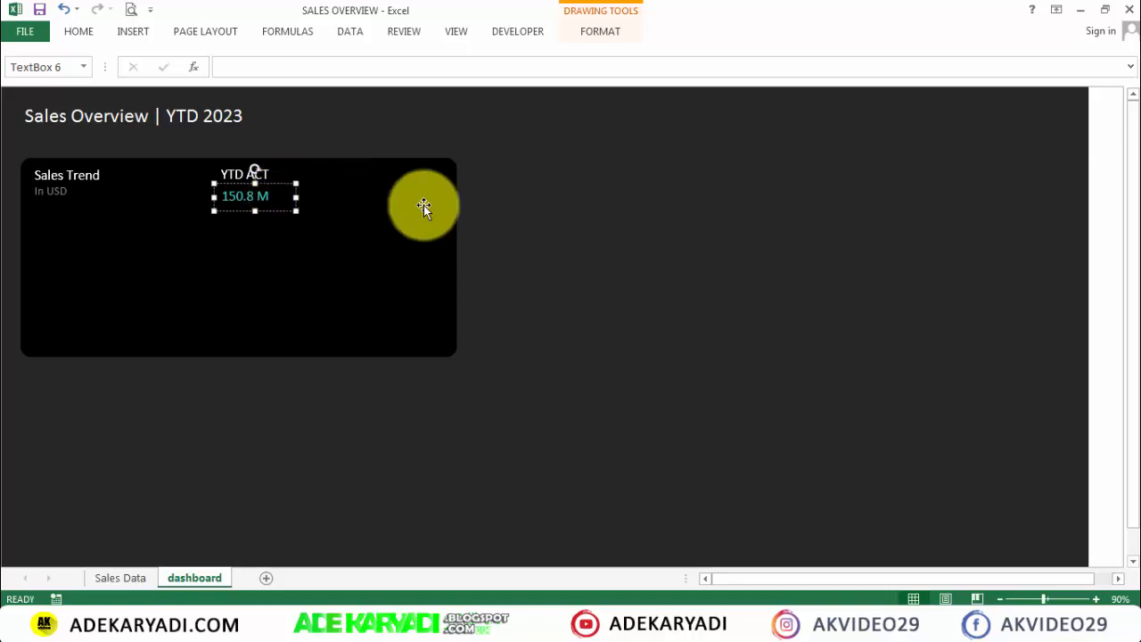
pyautogui.click(570, 197)
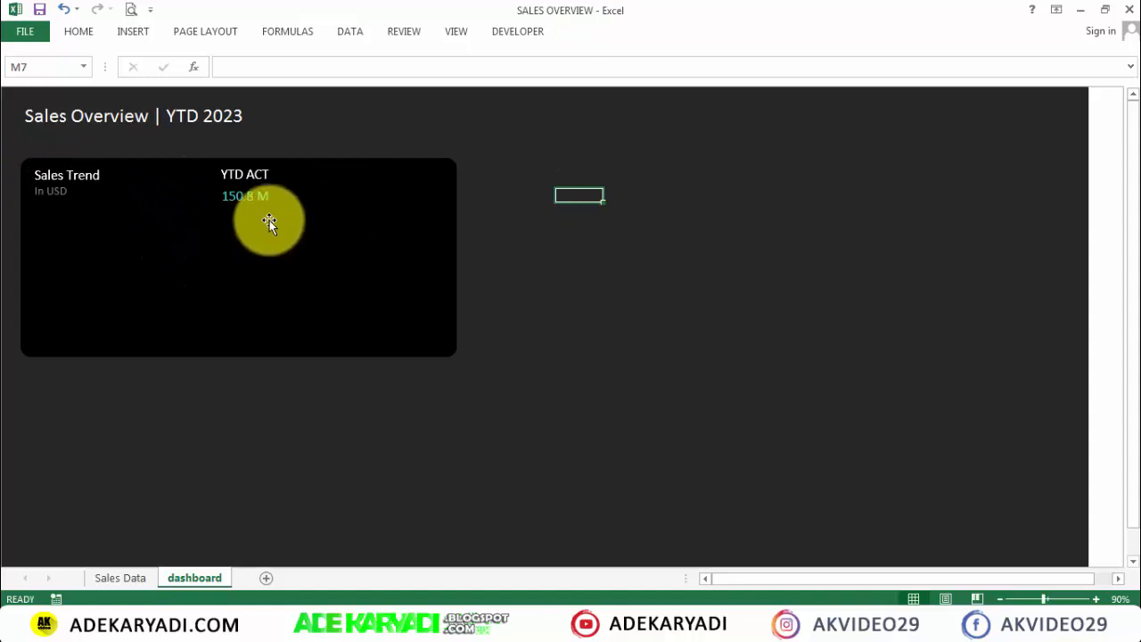
pyautogui.click(242, 197)
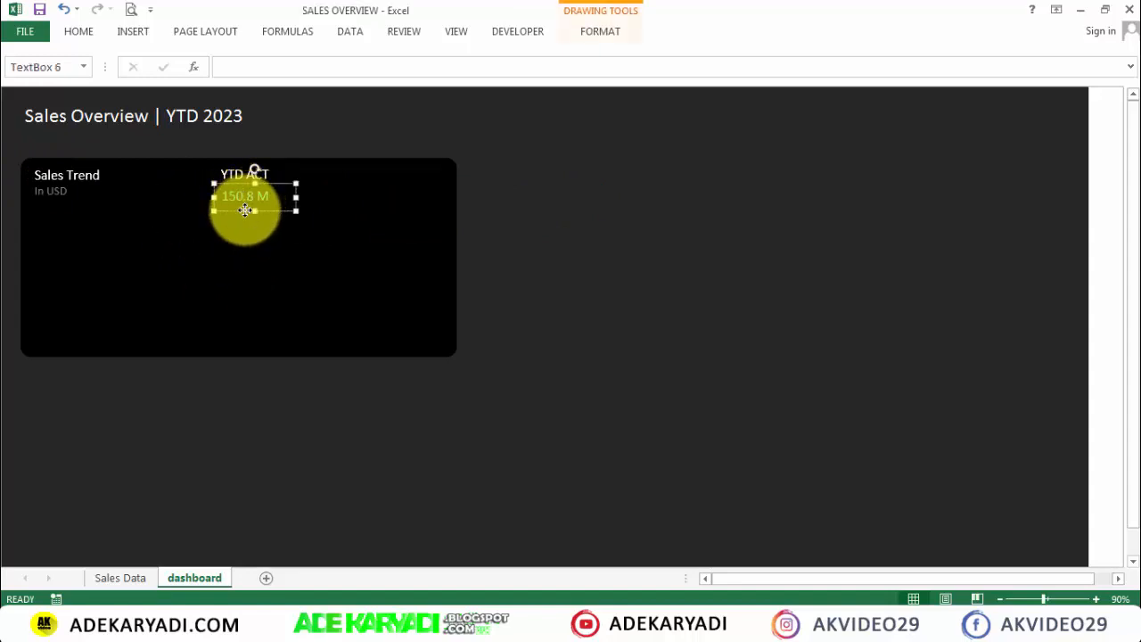
pyautogui.press('Up')
pyautogui.press('Up')
pyautogui.press('Up')
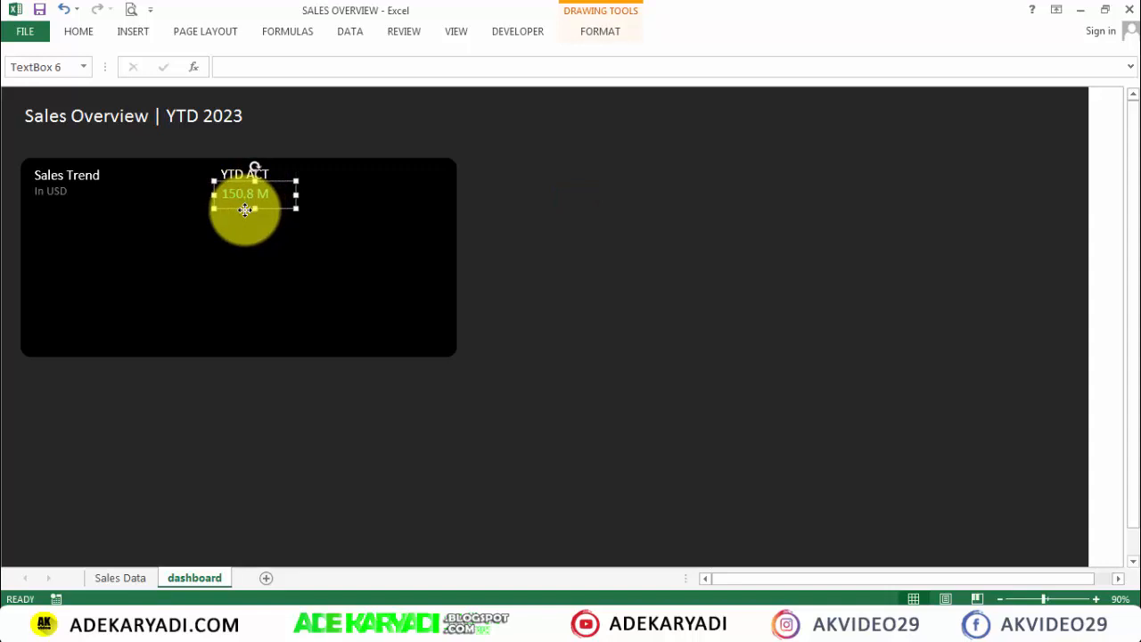
# Step: Increase the font size of the "In USD" line in the "Sales Trend" label
pyautogui.click(87, 189)
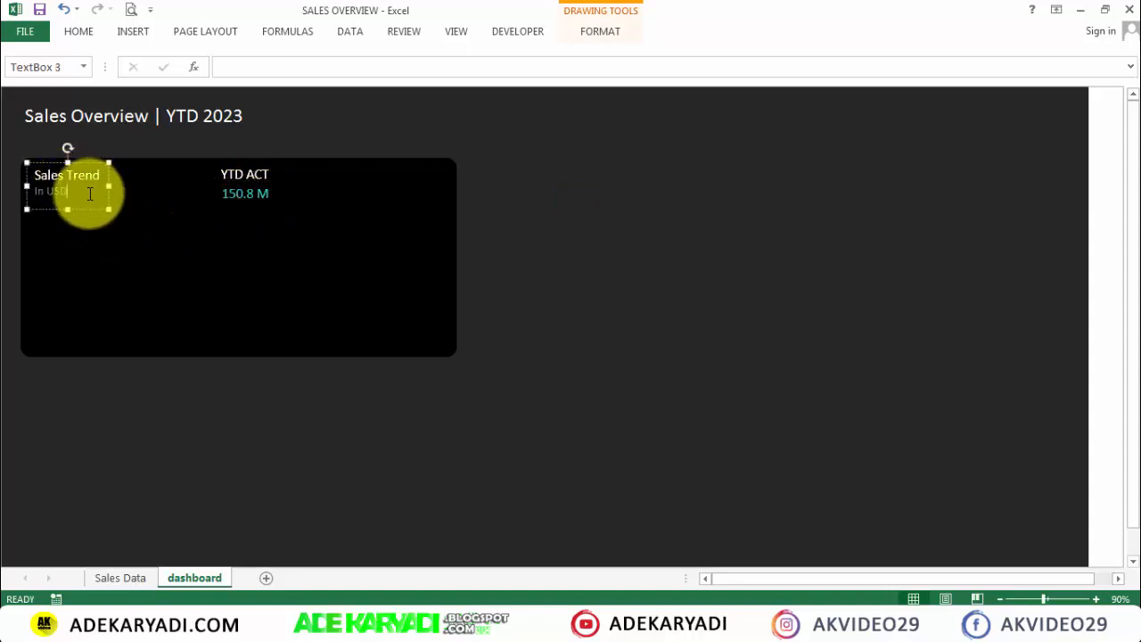
pyautogui.moveTo(89, 193); pyautogui.dragTo(34, 191)
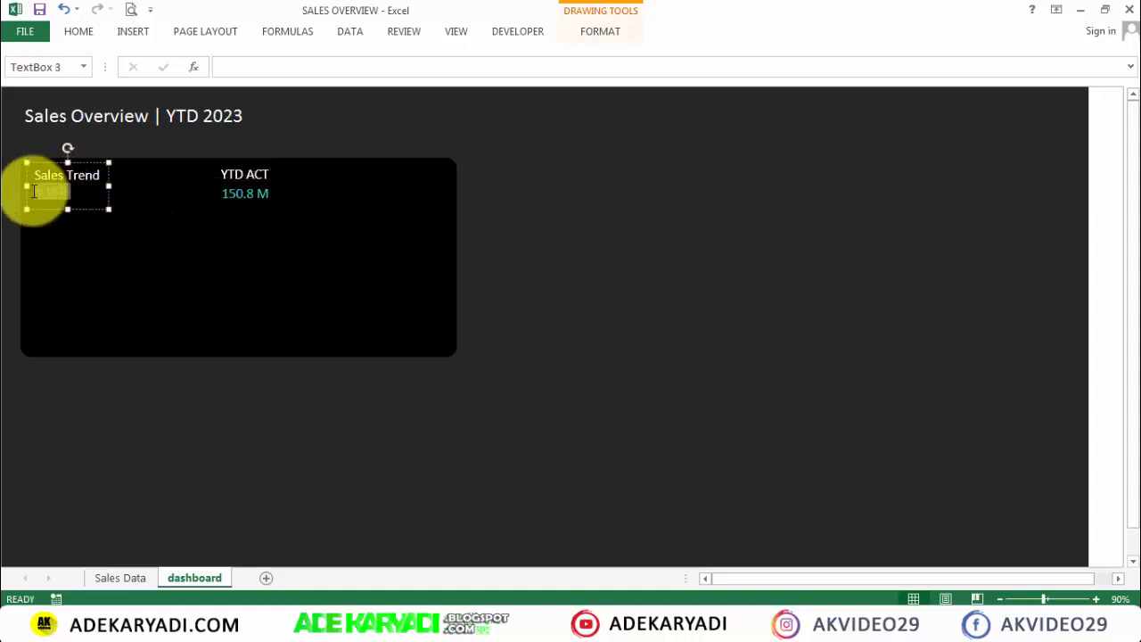
pyautogui.click(85, 30)
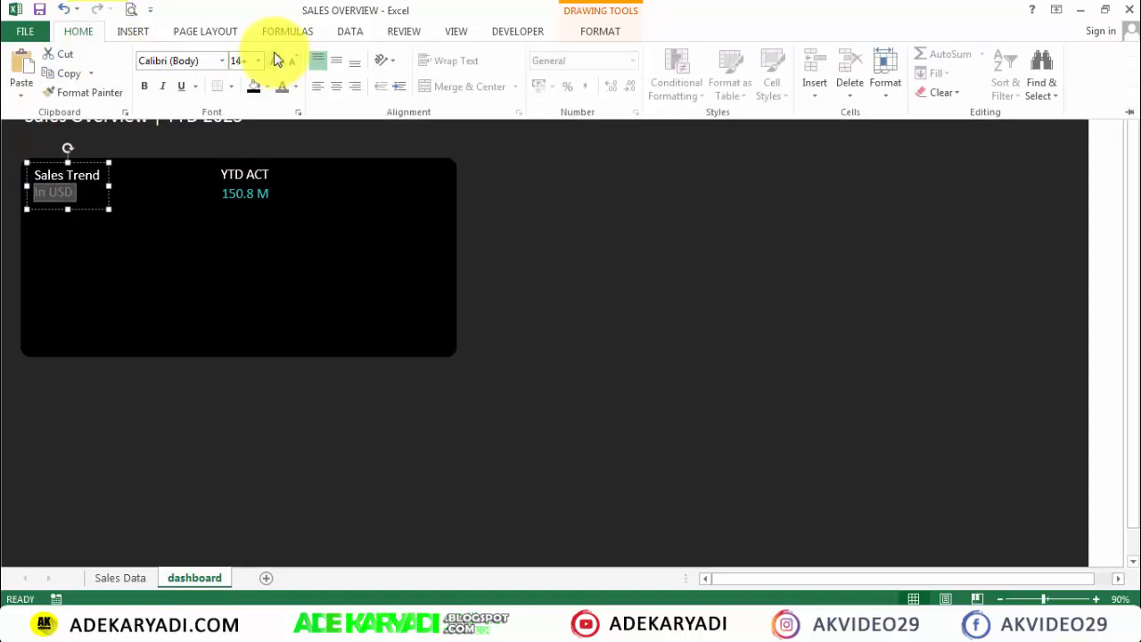
pyautogui.click(583, 218)
pyautogui.click(595, 192)
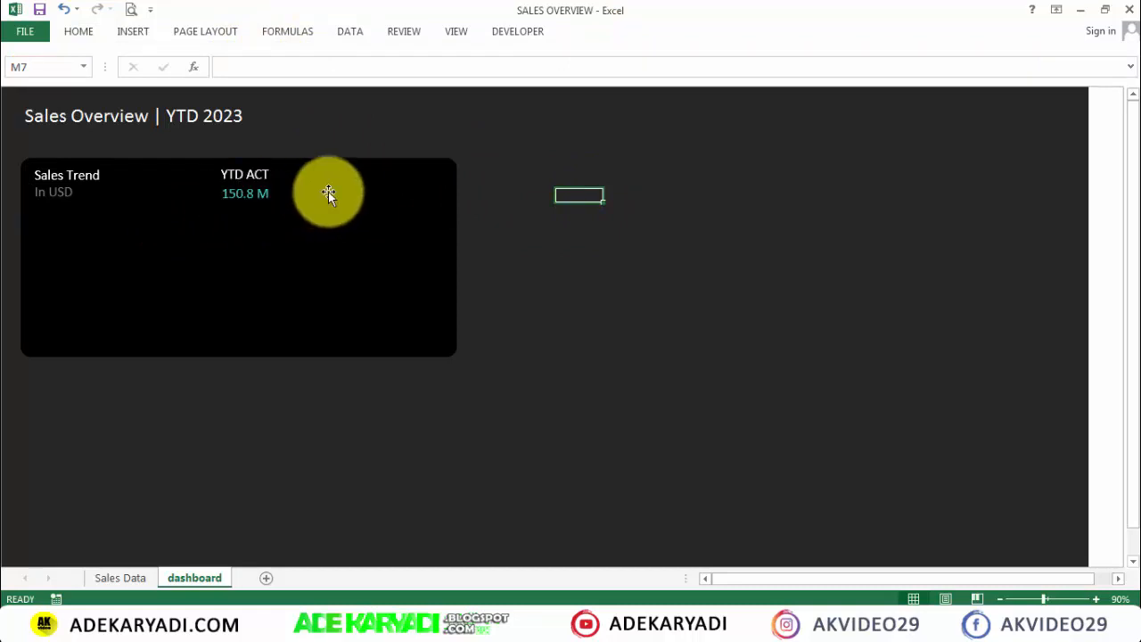
pyautogui.click(72, 196)
pyautogui.moveTo(89, 191); pyautogui.dragTo(12, 191)
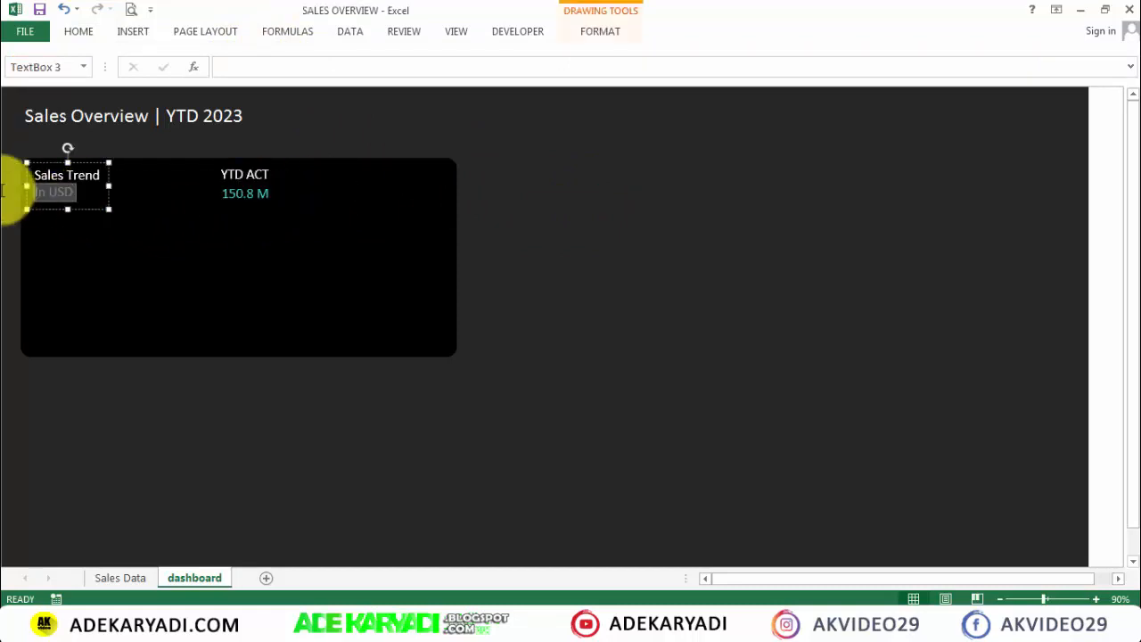
pyautogui.press('Delete')
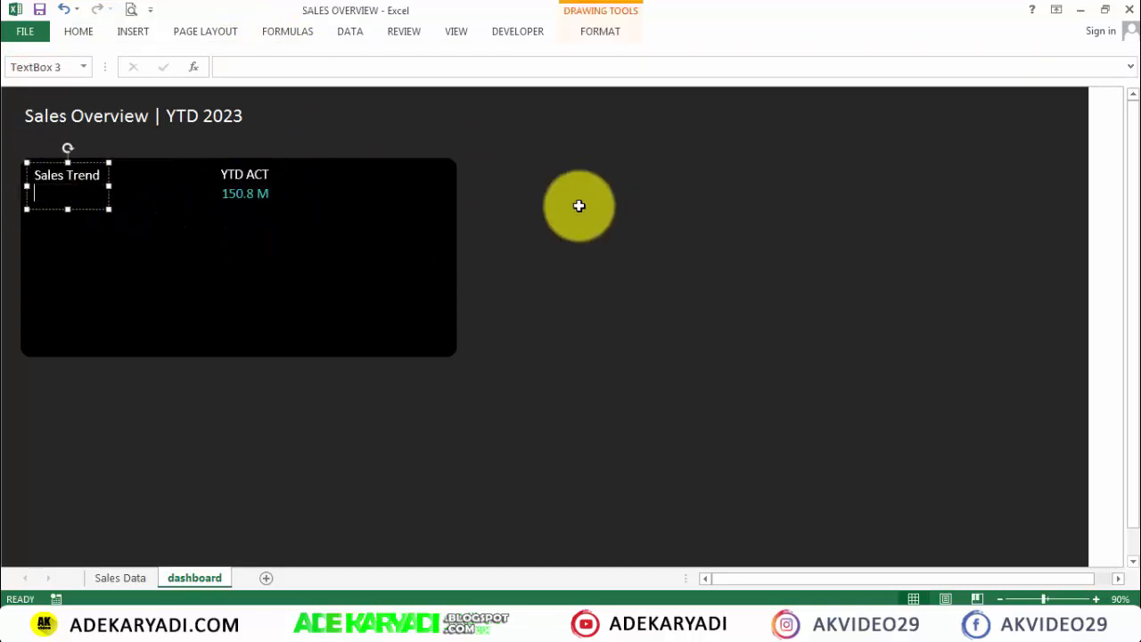
pyautogui.click(578, 209)
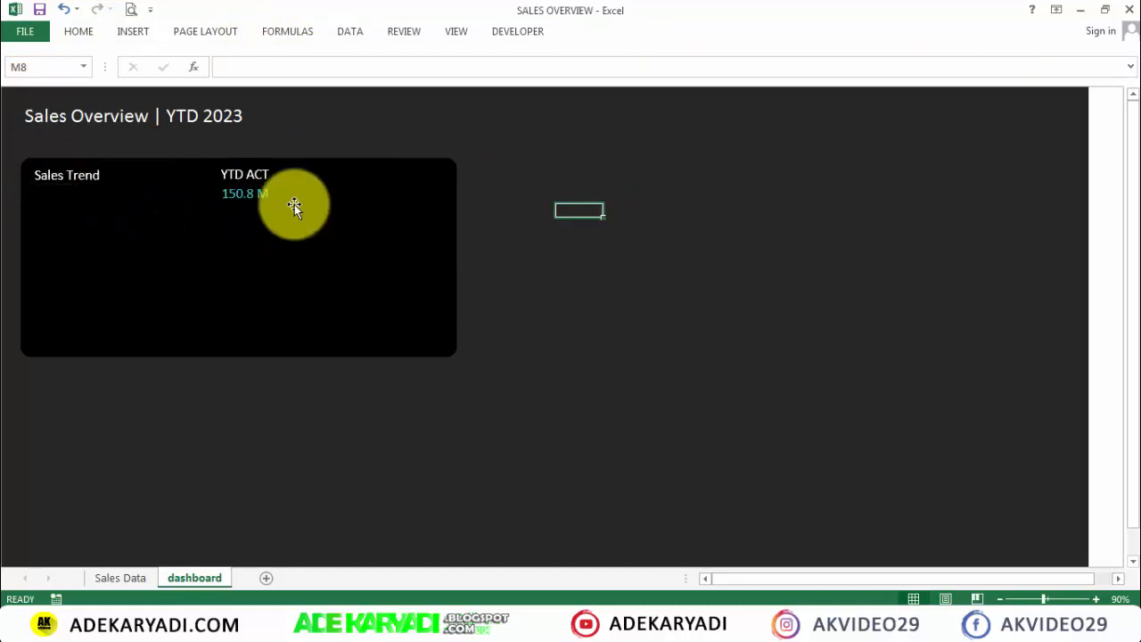
pyautogui.click(97, 187)
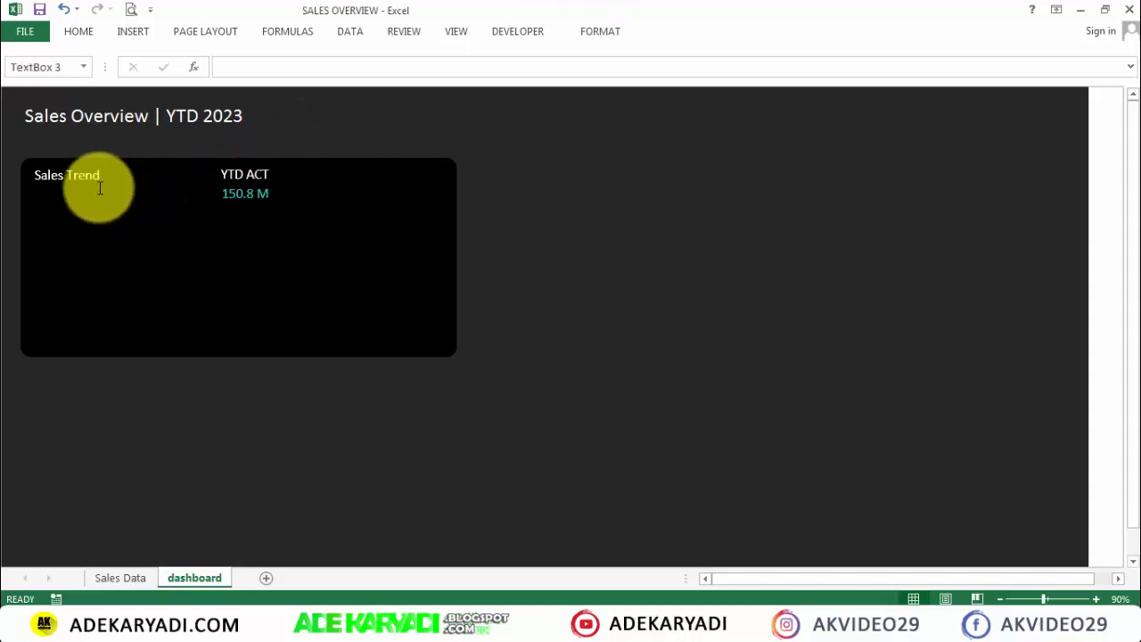
pyautogui.hotkey('ctrl', 'z')
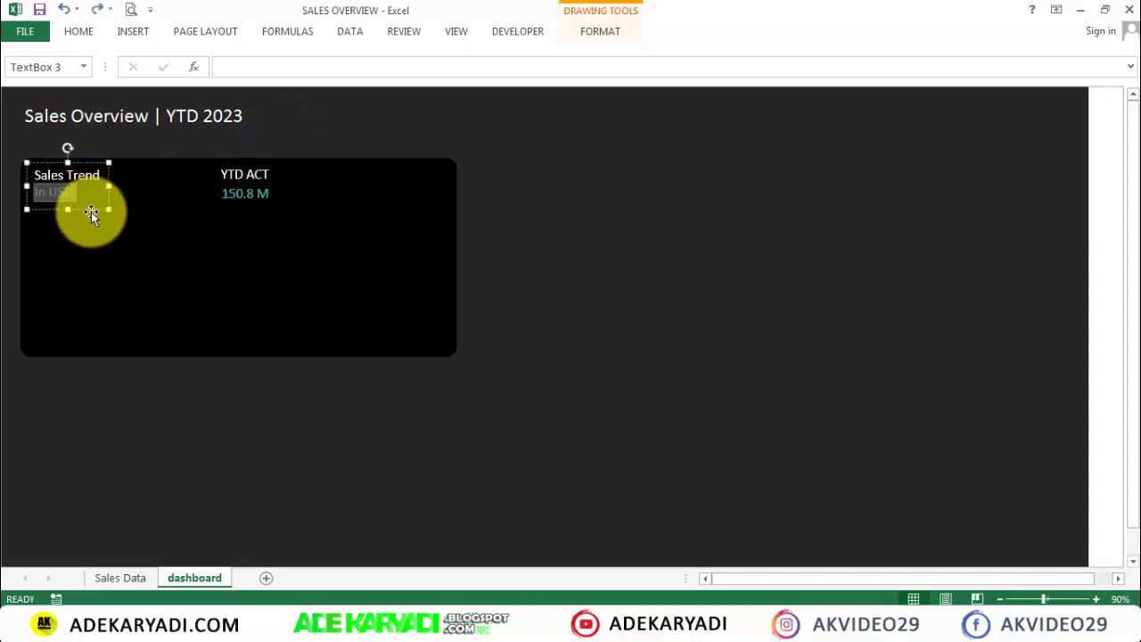
# Step: Duplicate the two-line "Sales Trend" / "In USD" text box
pyautogui.hotkey('ctrl', 'c')
pyautogui.click(287, 137)
pyautogui.hotkey('ctrl', 'v')
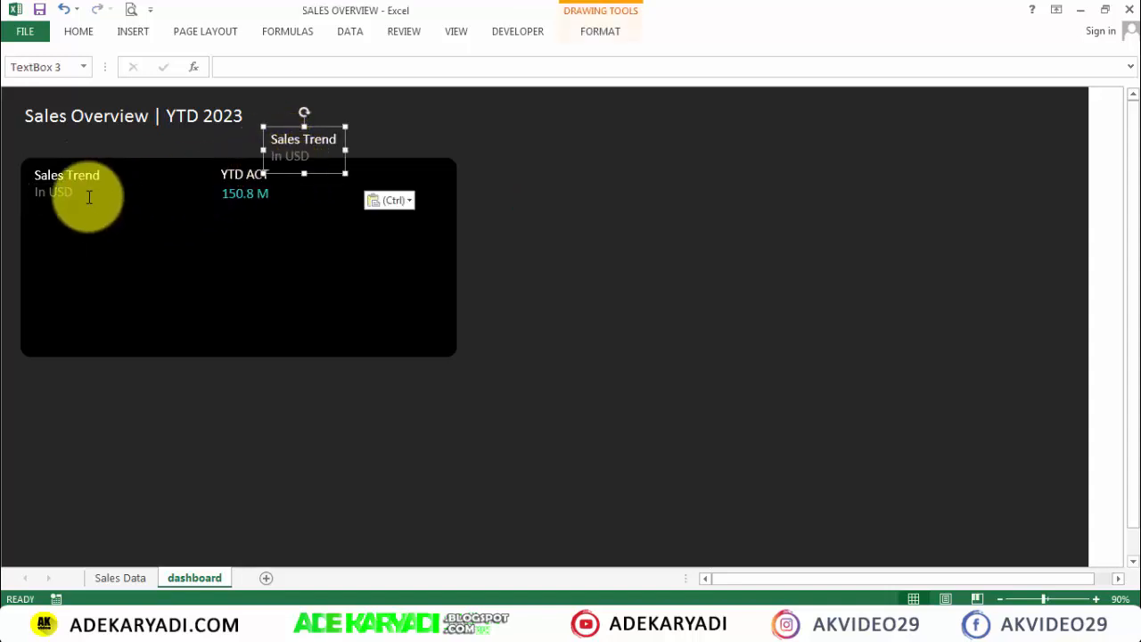
# Step: Delete the "In USD" line from the original "Sales Trend" label and shorten its text box to one line
pyautogui.moveTo(92, 193); pyautogui.dragTo(8, 199)
pyautogui.press('Delete')
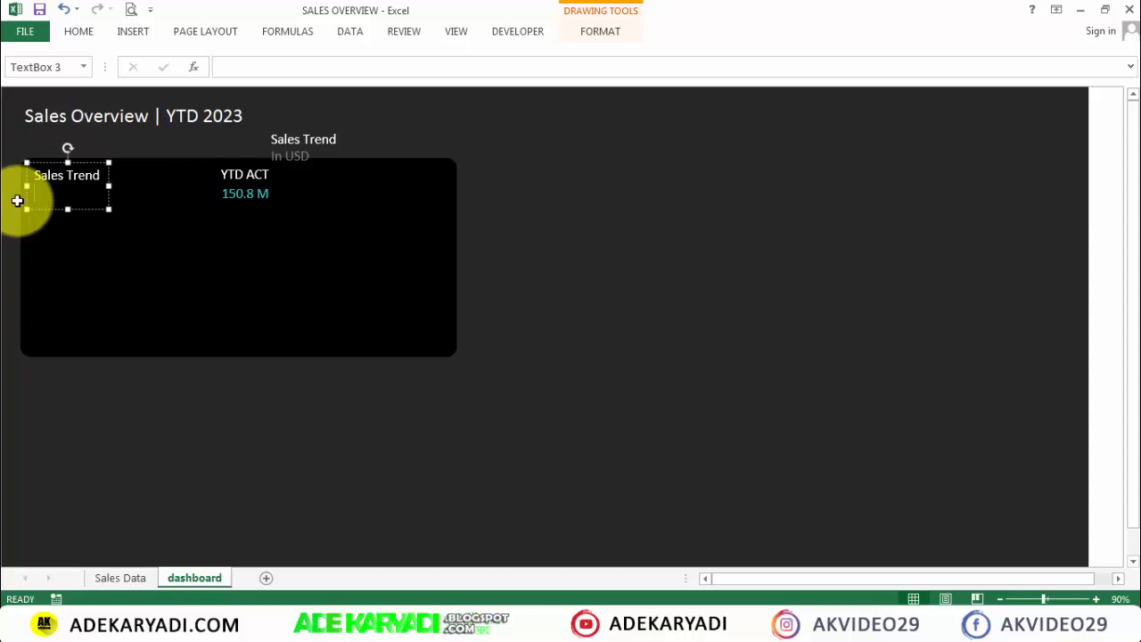
pyautogui.click(69, 214)
pyautogui.moveTo(70, 212)
pyautogui.mouseDown()
pyautogui.moveTo(66, 191)
pyautogui.moveTo(86, 197)
pyautogui.mouseUp()
# Step: Remove the "Sales Trend" line from the duplicated label and place the remaining "In USD" box beneath the original heading
pyautogui.click(303, 147)
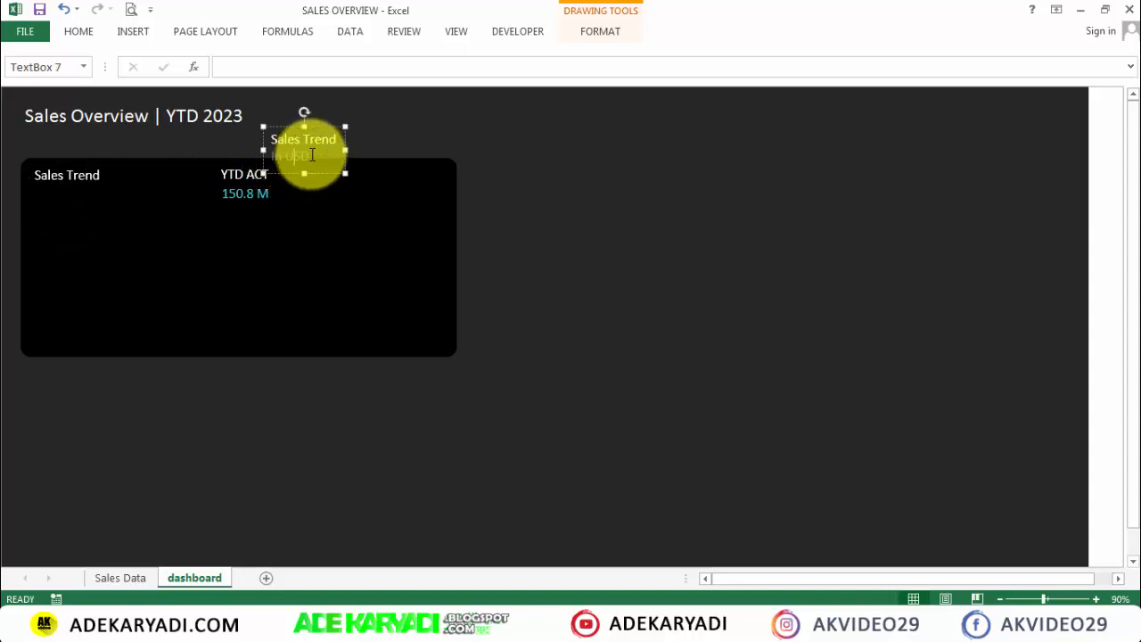
pyautogui.moveTo(344, 146); pyautogui.dragTo(222, 133)
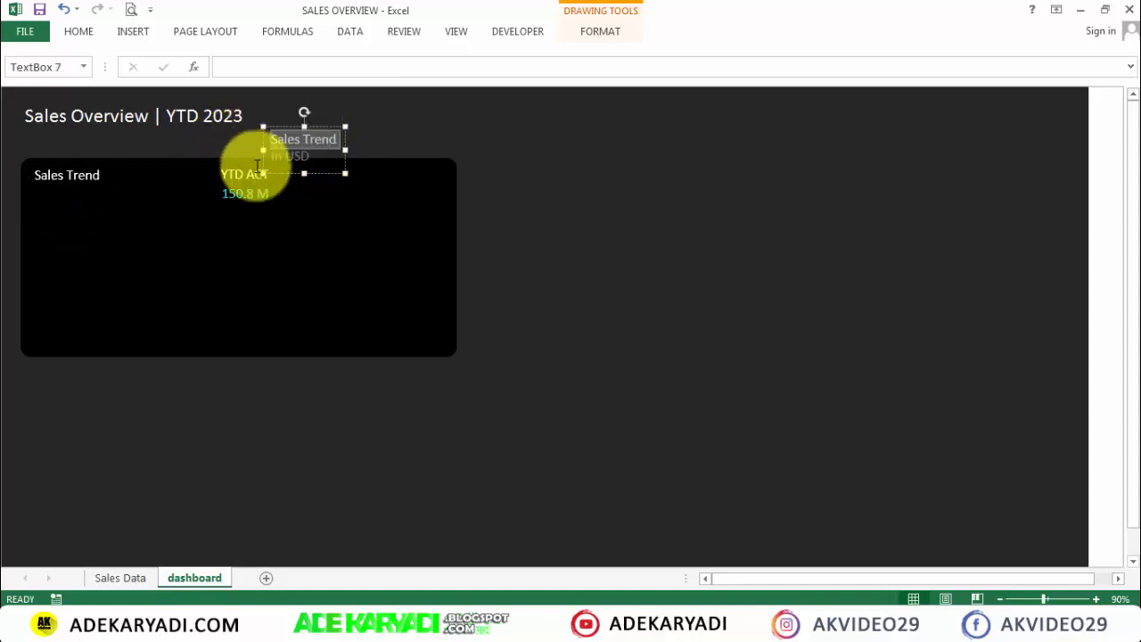
pyautogui.press('Delete')
pyautogui.moveTo(318, 174); pyautogui.dragTo(70, 209)
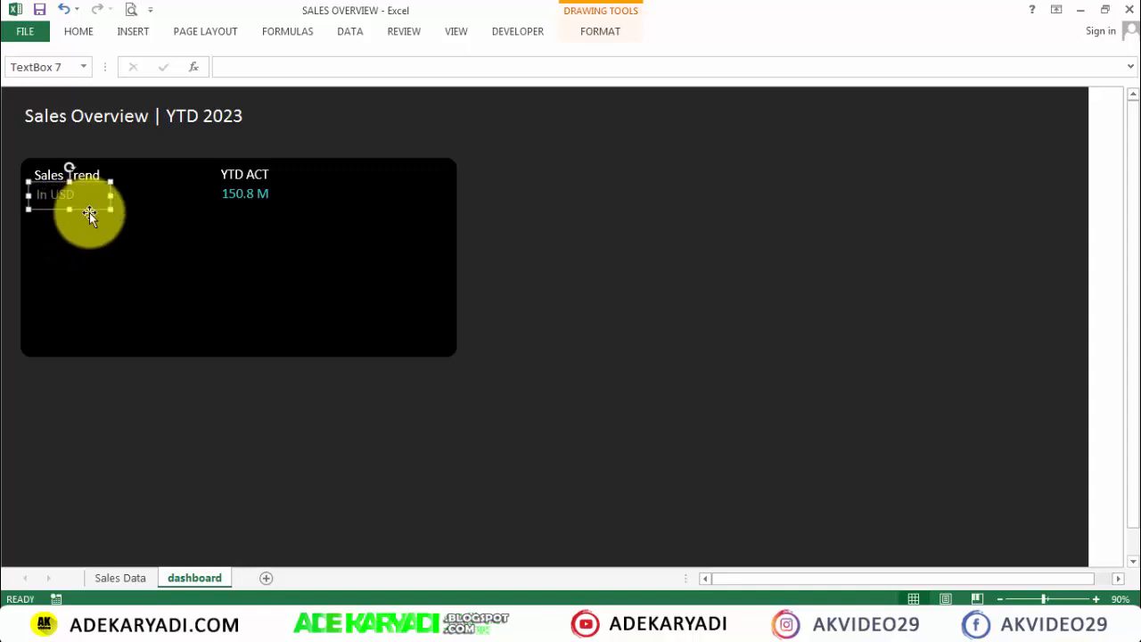
# Step: Nudge the "In USD" text box so it lines up with the left edge of "Sales Trend" and level with "150.8 M"
pyautogui.press('Up')
pyautogui.press('Up')
pyautogui.press('Up')
pyautogui.press('Up')
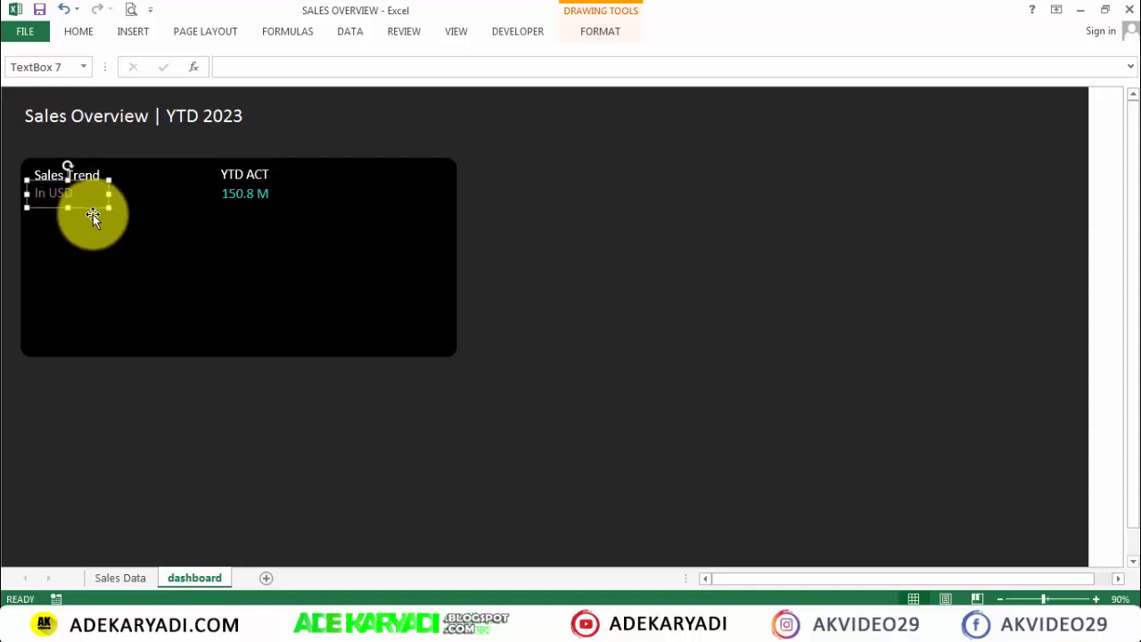
pyautogui.click(575, 225)
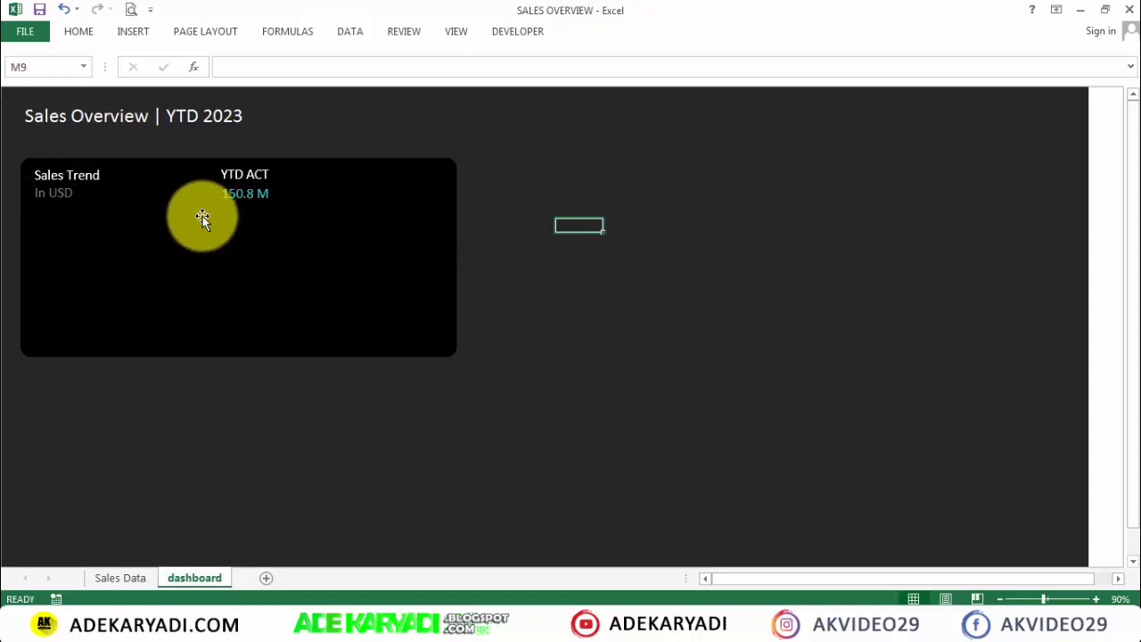
pyautogui.click(103, 187)
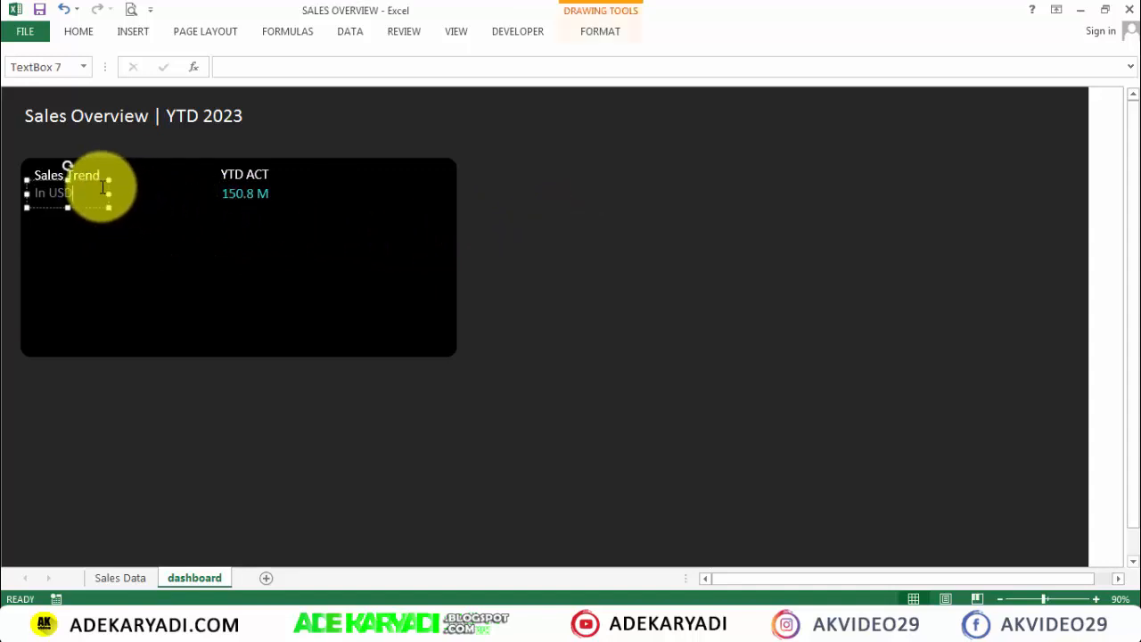
# Step: Group the "Sales Trend" heading and the "In USD" text box into one object
pyautogui.click(101, 193)
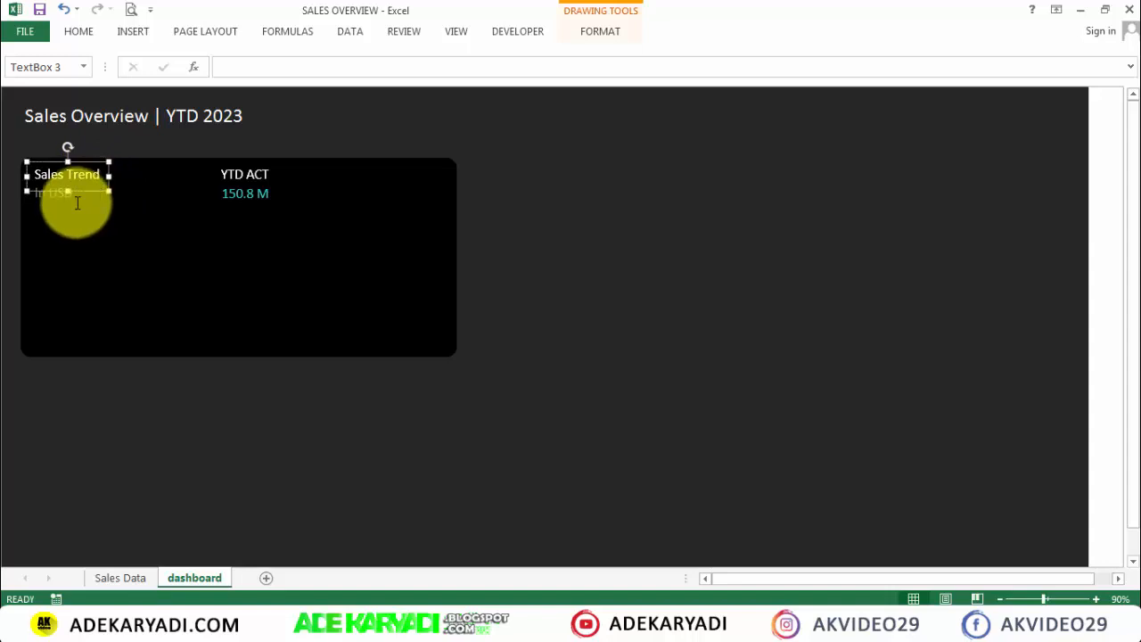
pyautogui.keyDown('ctrl'); pyautogui.click(69, 203); pyautogui.keyUp('ctrl')
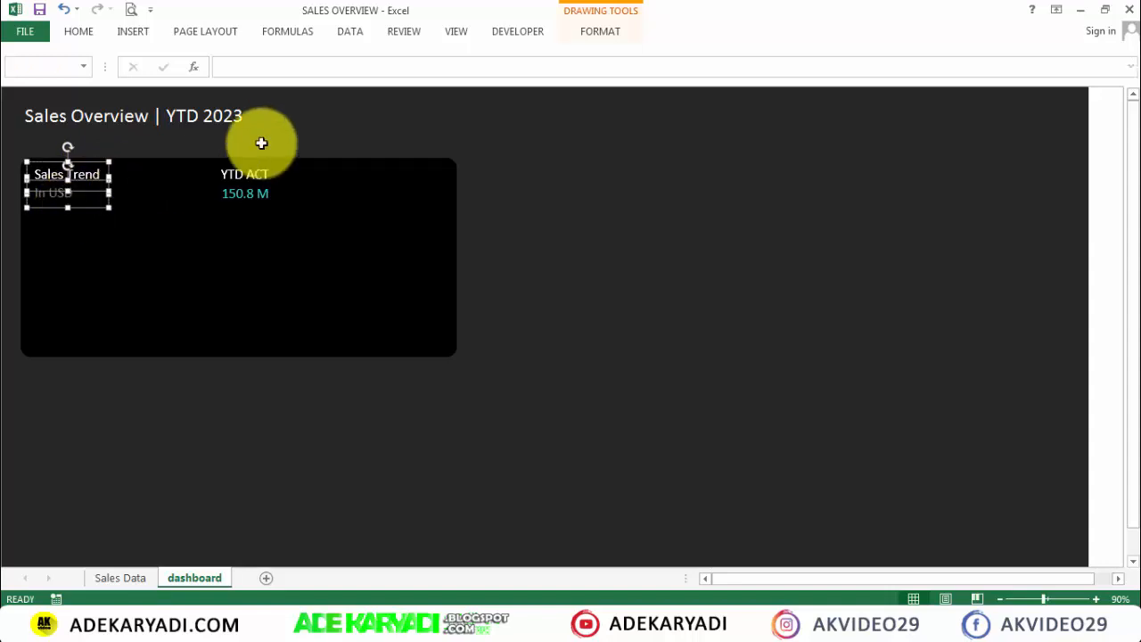
pyautogui.click(605, 33)
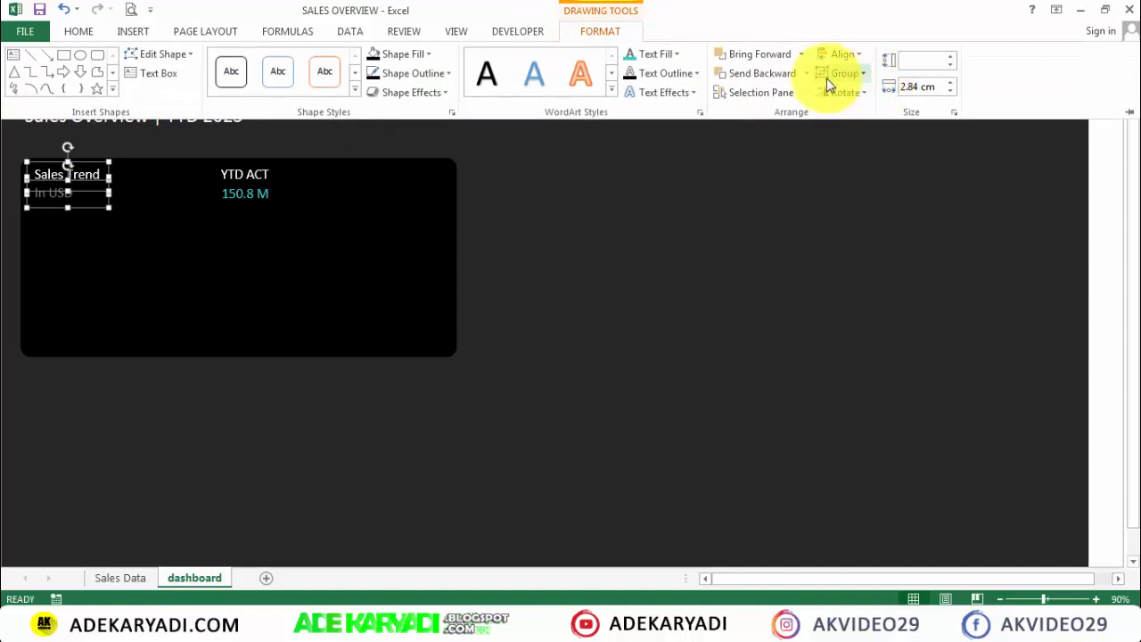
pyautogui.click(827, 77)
pyautogui.click(852, 92)
pyautogui.click(602, 194)
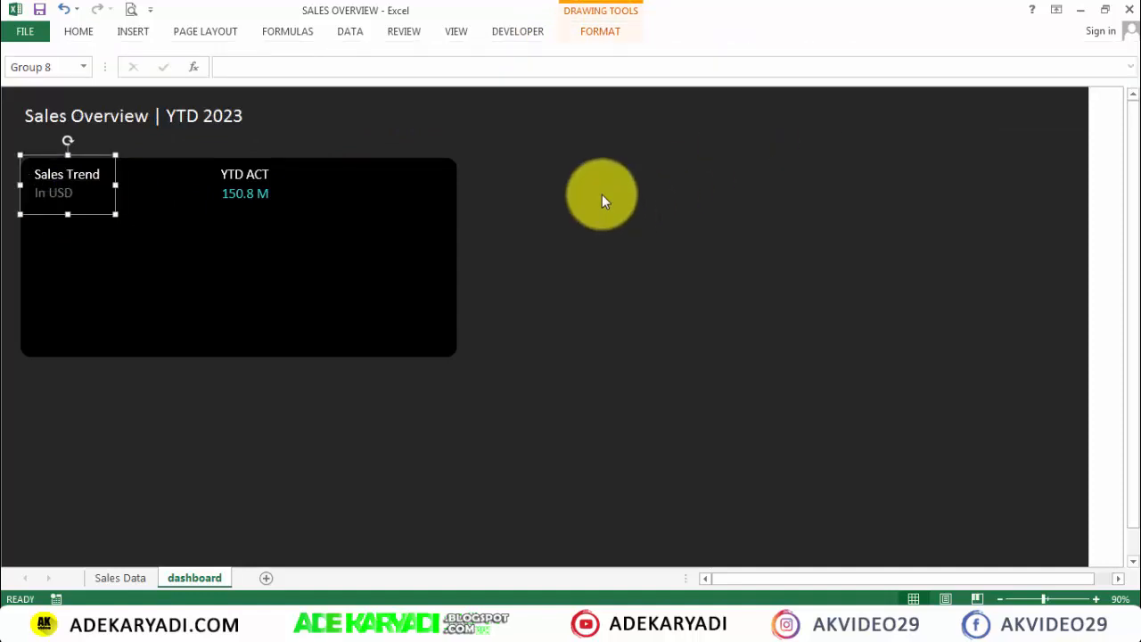
pyautogui.click(600, 193)
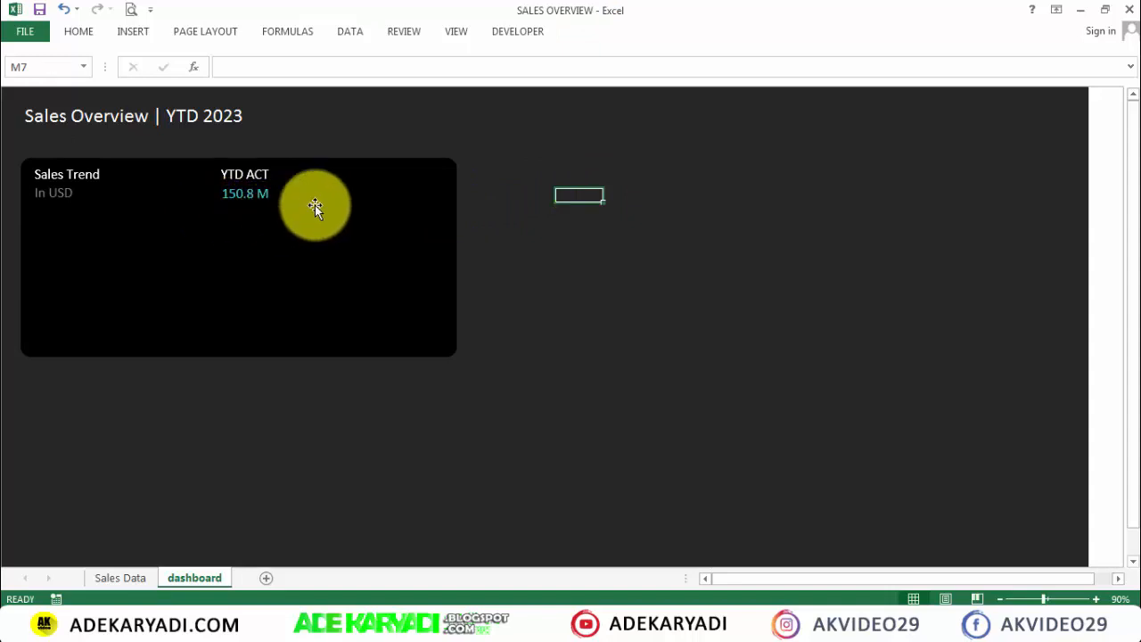
# Step: Group the "YTD ACT" heading with its "150.8 M" value text box
pyautogui.click(266, 180)
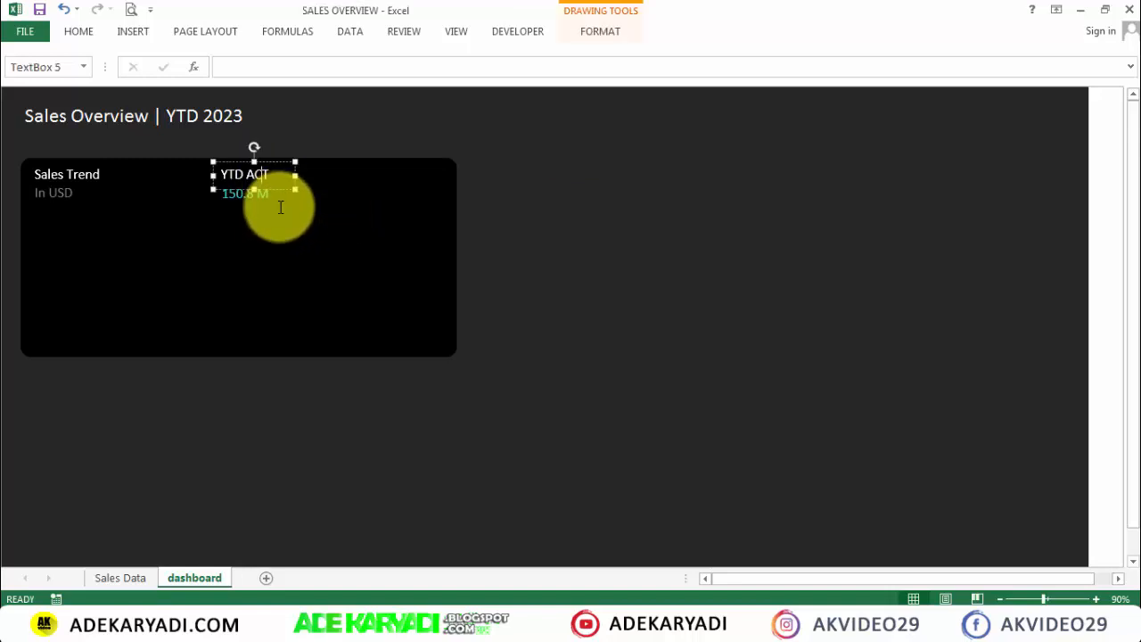
pyautogui.keyDown('shift'); pyautogui.click(272, 194); pyautogui.keyUp('shift')
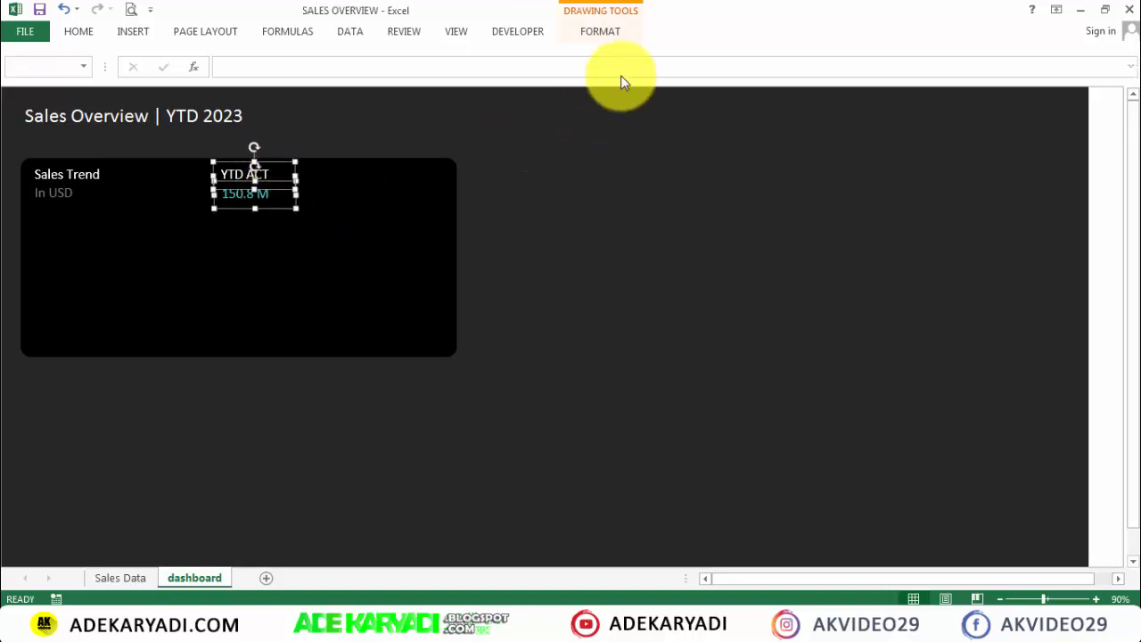
pyautogui.click(596, 32)
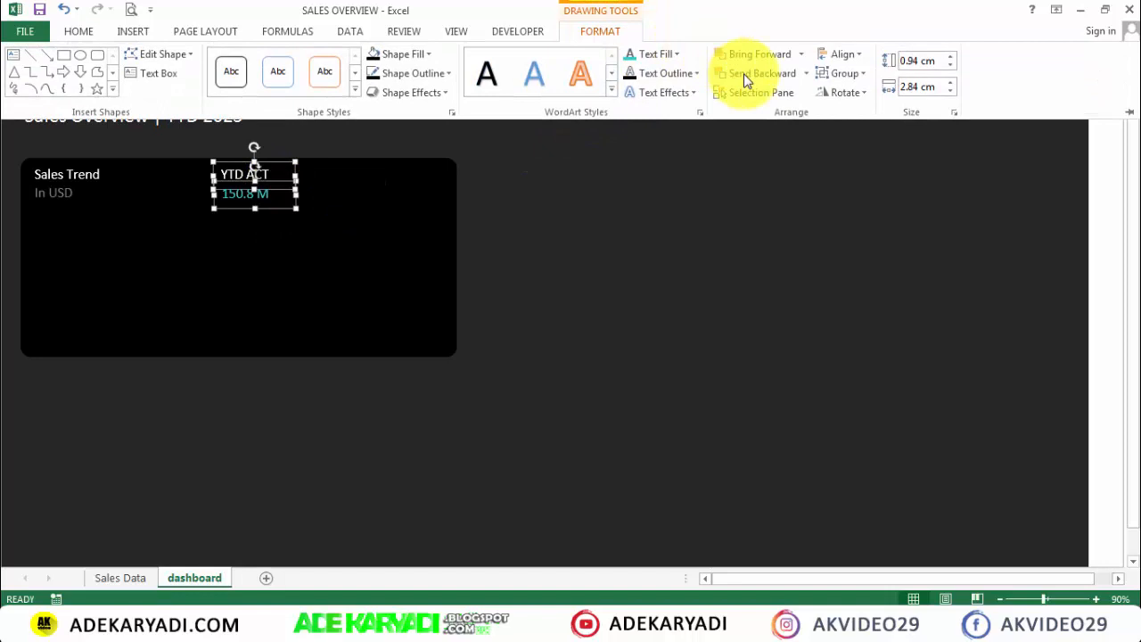
pyautogui.click(842, 73)
pyautogui.click(838, 96)
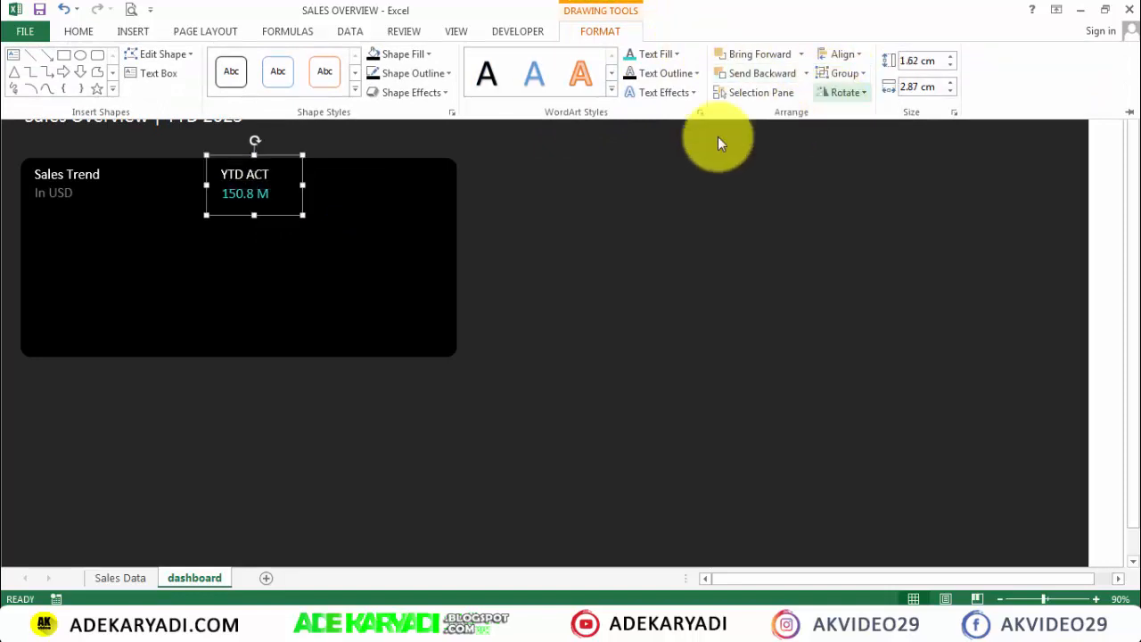
pyautogui.click(604, 175)
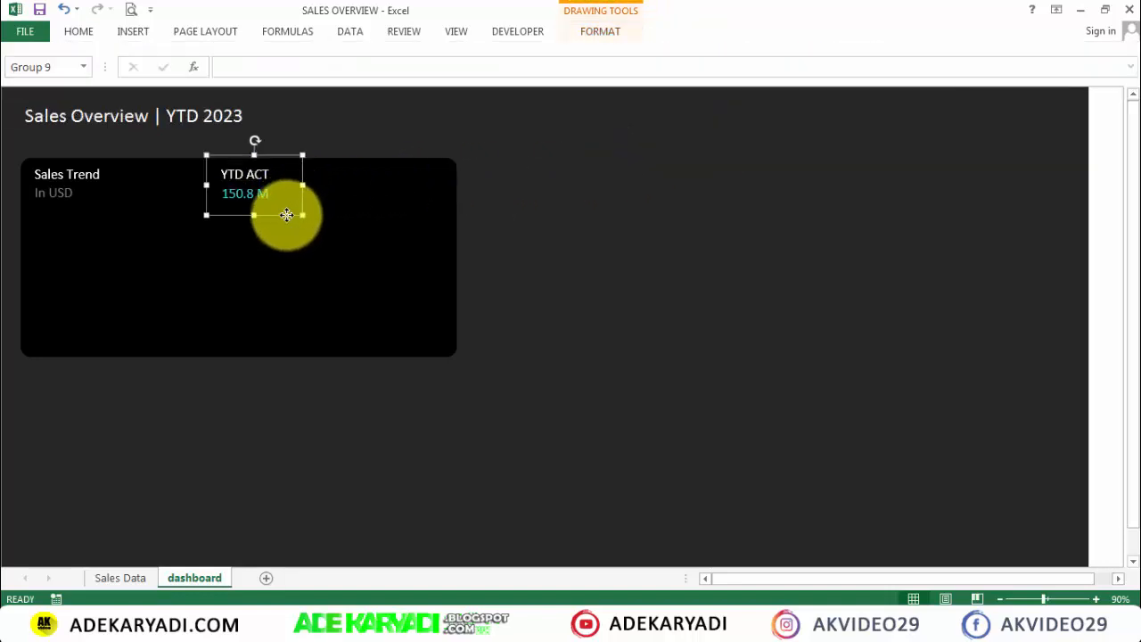
# Step: Duplicate the "YTD ACT" group just to its right on the same level and change the copy's heading to "YTD PRY"
pyautogui.moveTo(286, 215); pyautogui.dragTo(355, 214)
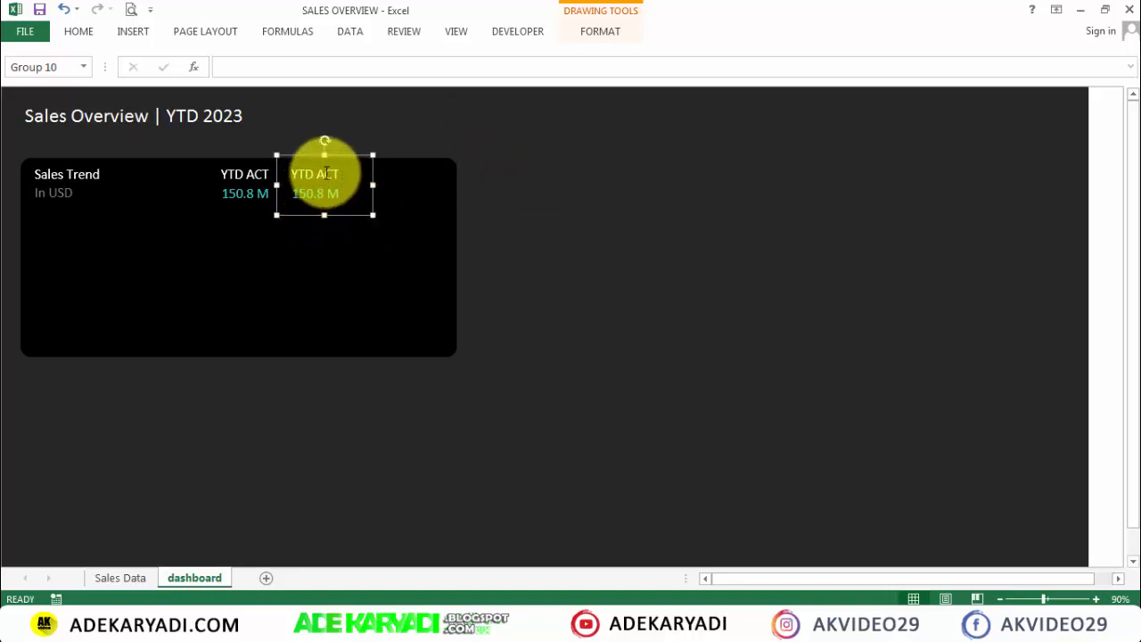
pyautogui.click(325, 172)
pyautogui.doubleClick(348, 174)
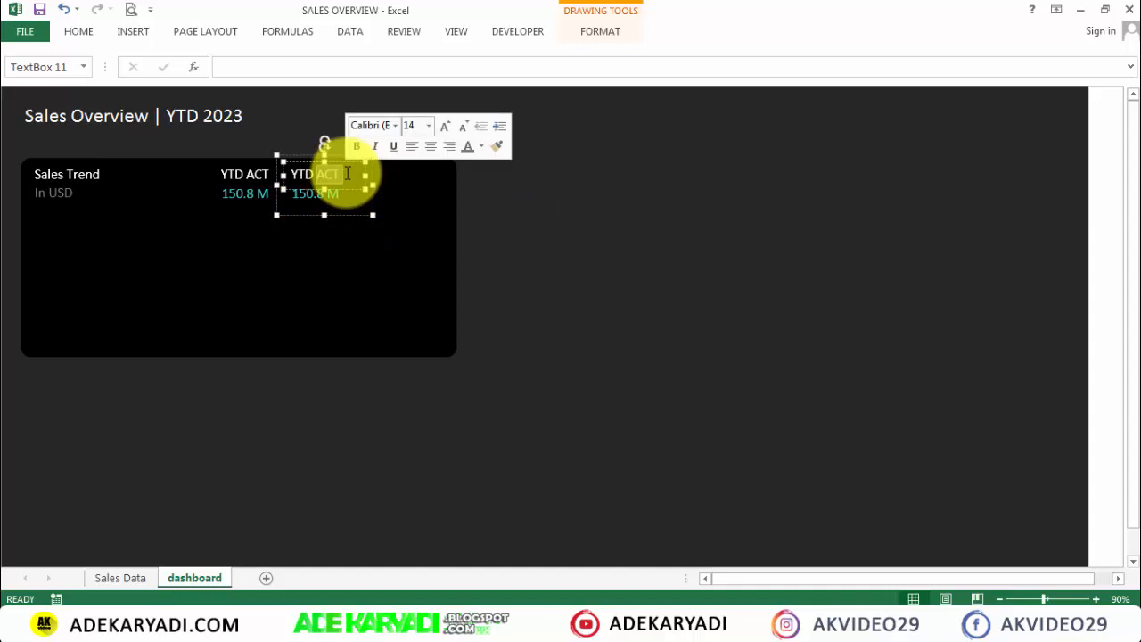
pyautogui.write('PRY')
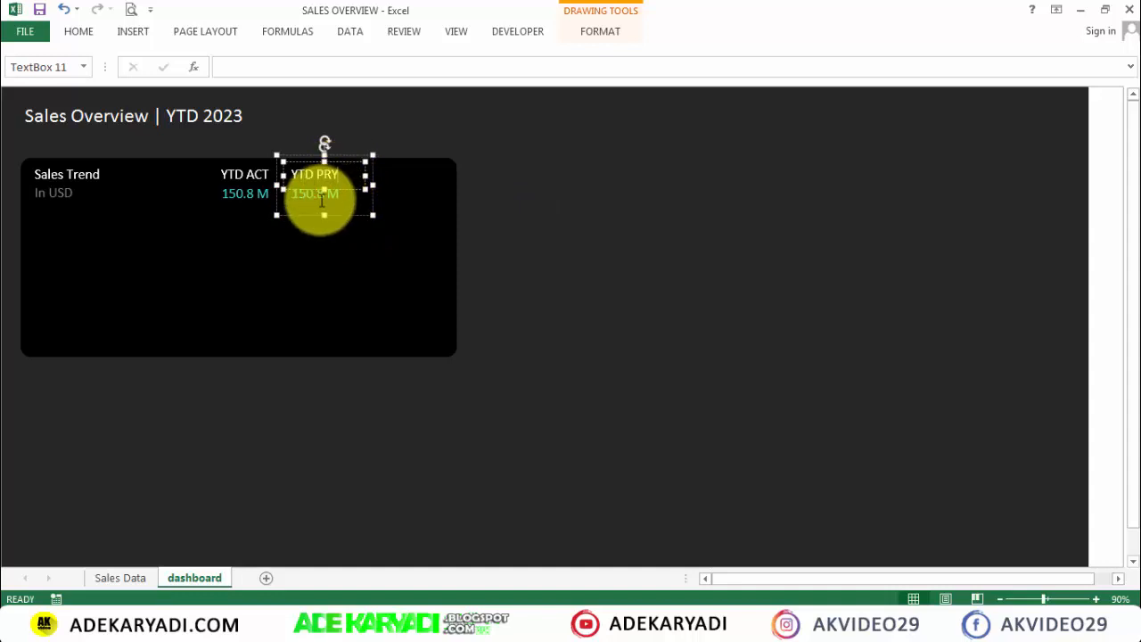
# Step: Recolour the "150.8 M" value under "YTD PRY" with a dark teal text fill from the standard colours
pyautogui.moveTo(294, 194); pyautogui.dragTo(336, 194)
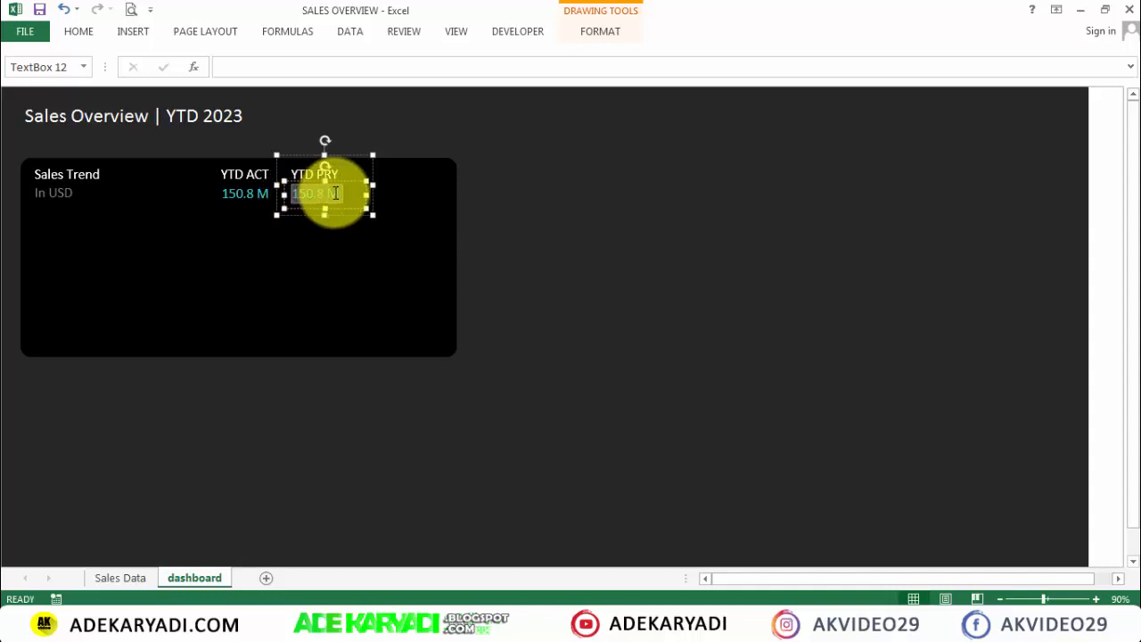
pyautogui.click(604, 35)
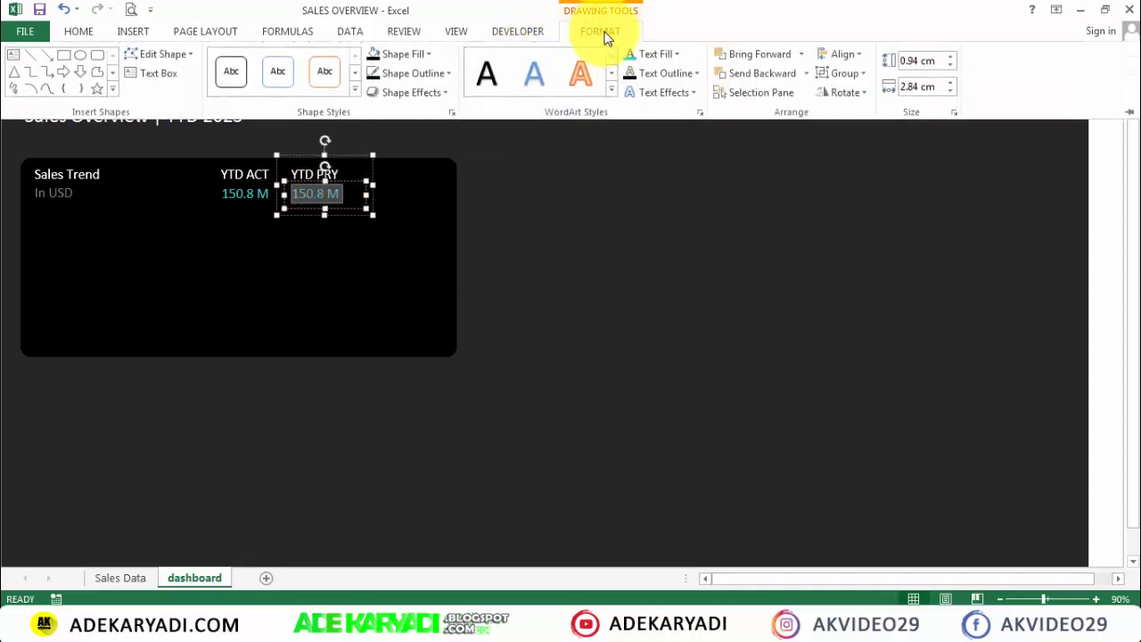
pyautogui.click(676, 53)
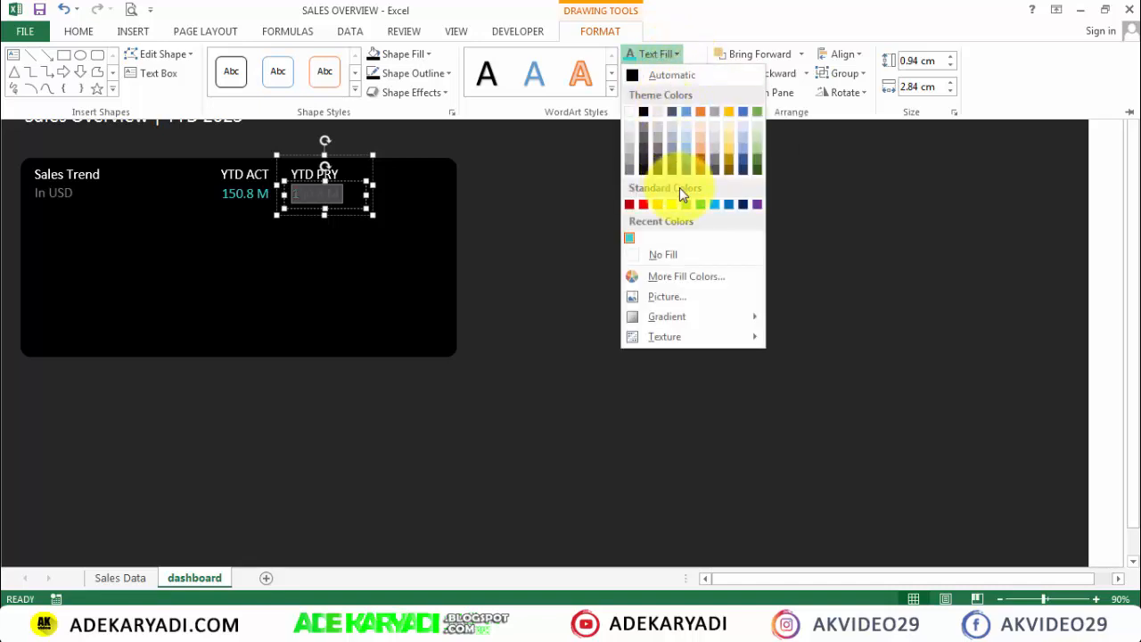
pyautogui.click(681, 277)
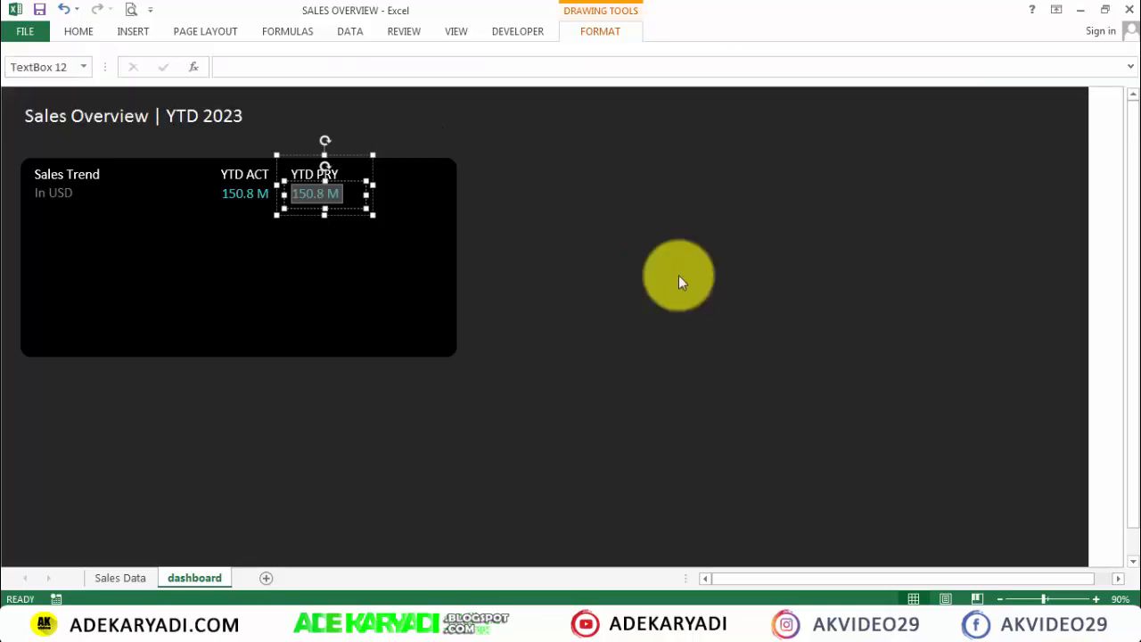
pyautogui.click(573, 235)
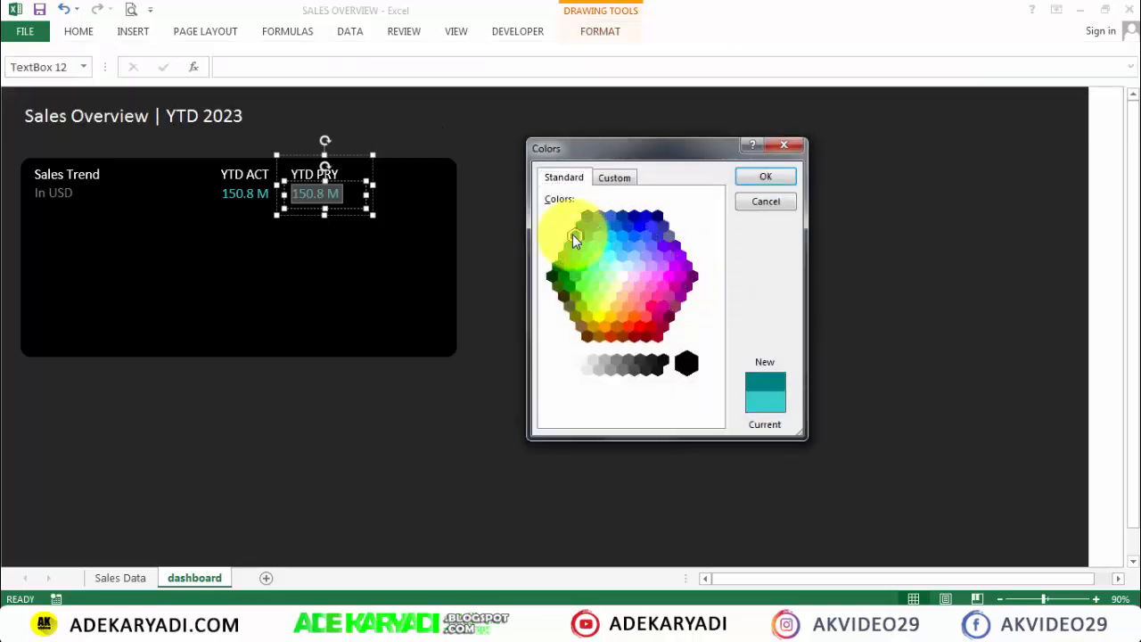
pyautogui.click(746, 175)
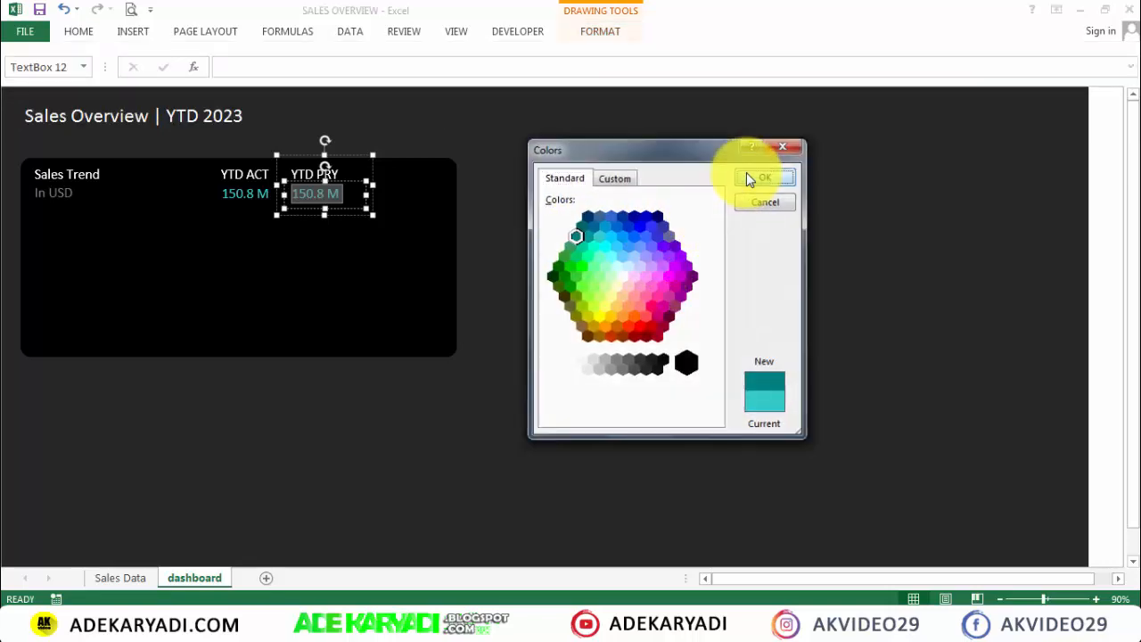
pyautogui.click(746, 172)
pyautogui.click(579, 209)
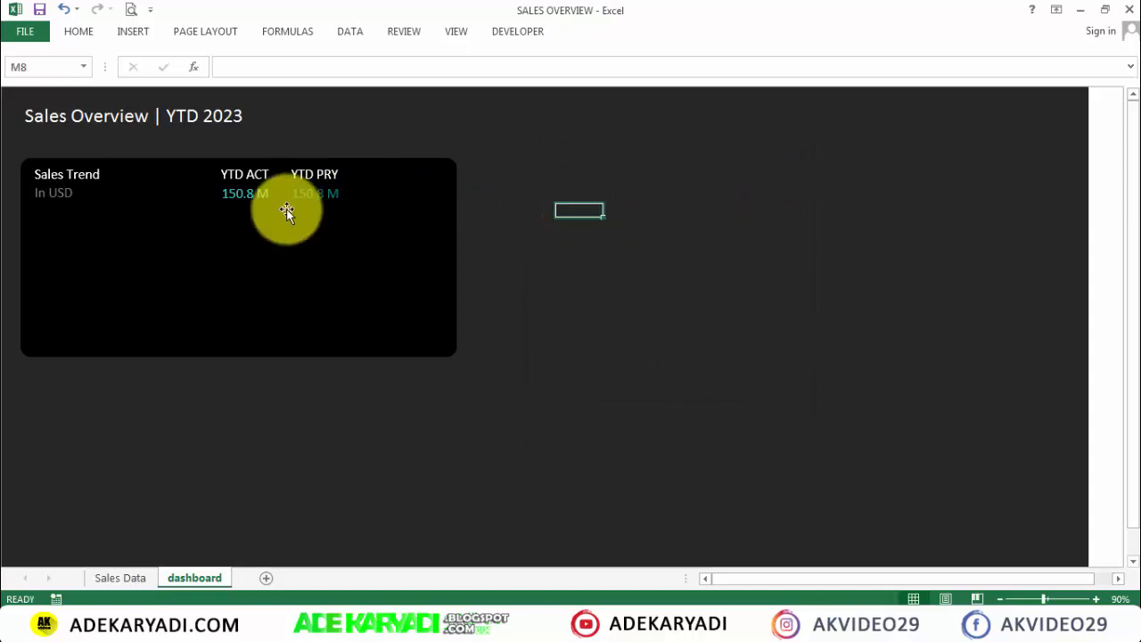
# Step: Copy the "YTD PRY" group and place the copy to its right inside the black panel, level with the other labels
pyautogui.click(340, 197)
pyautogui.click(347, 212)
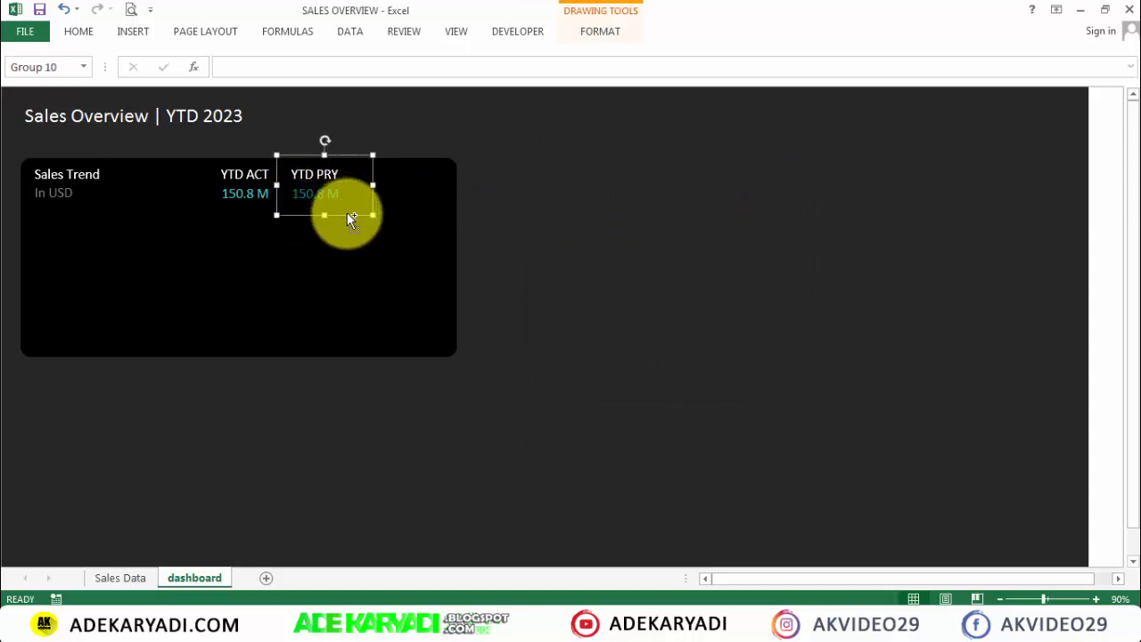
pyautogui.click(493, 191)
pyautogui.hotkey('ctrl', 'v')
pyautogui.moveTo(529, 236); pyautogui.dragTo(426, 216)
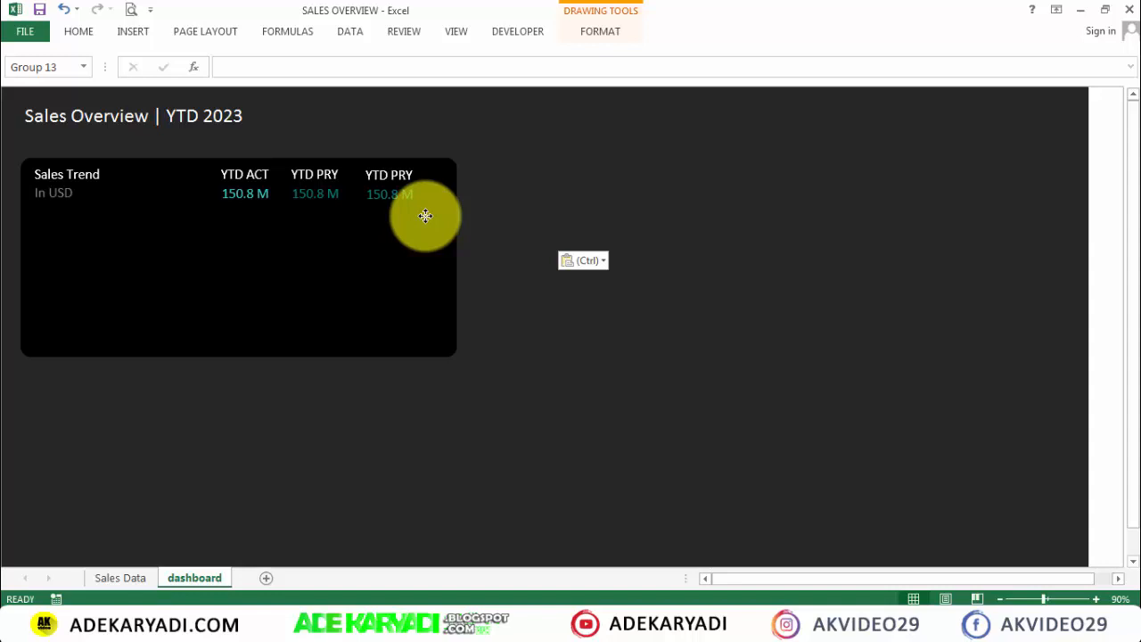
pyautogui.moveTo(425, 216); pyautogui.dragTo(422, 215)
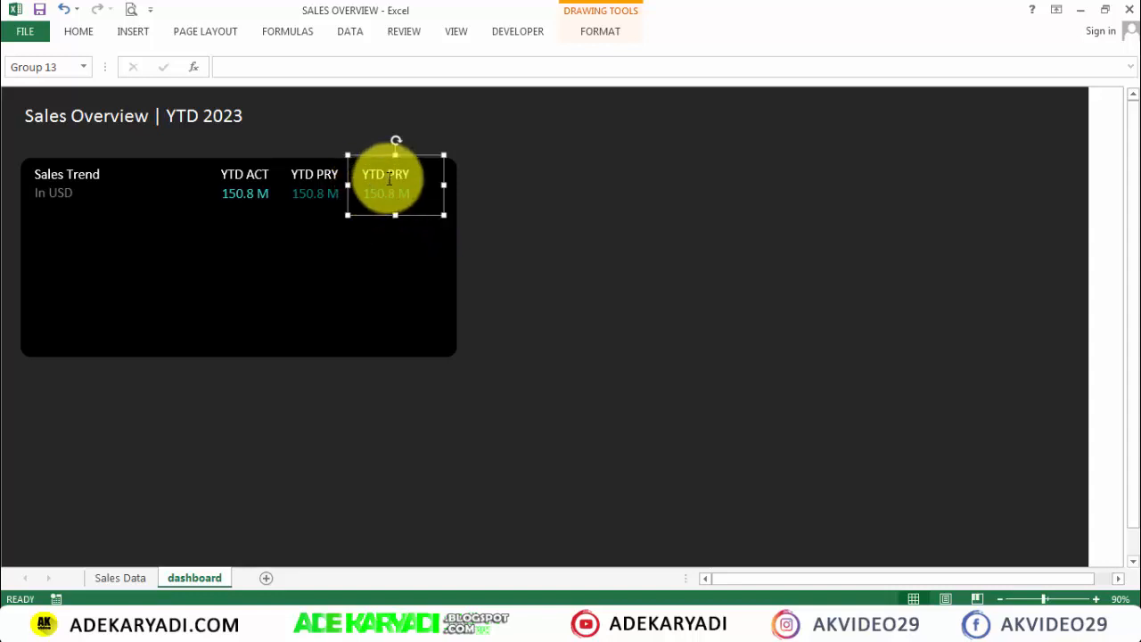
# Step: Replace the heading of the rightmost label group with "GROWTH"
pyautogui.click(395, 176)
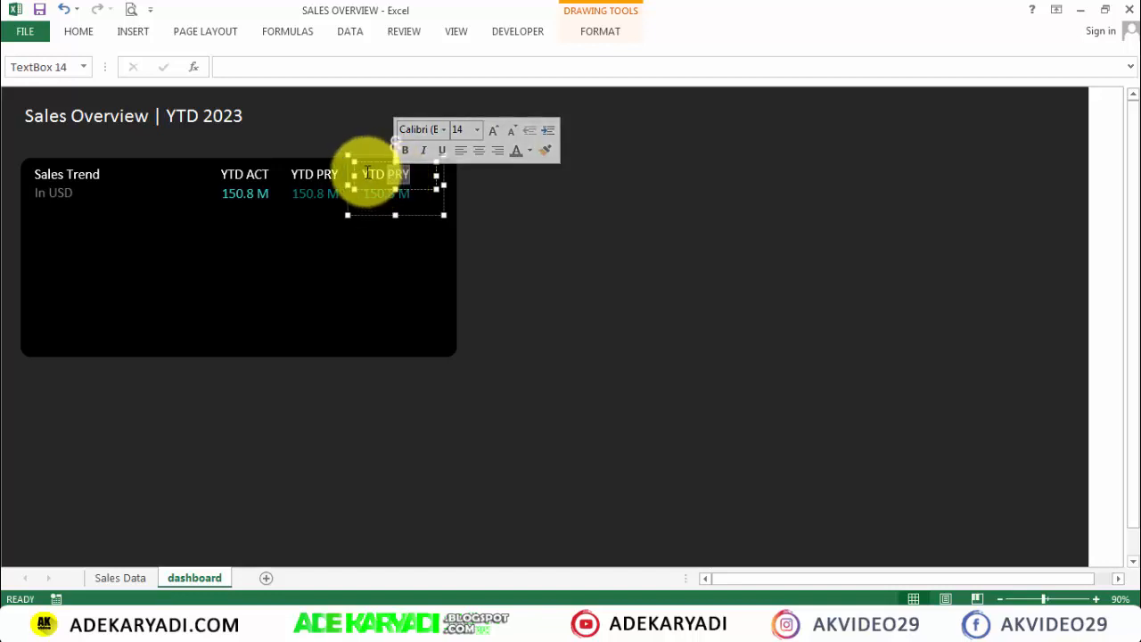
pyautogui.moveTo(364, 175); pyautogui.dragTo(416, 169)
pyautogui.write('GROWTH')
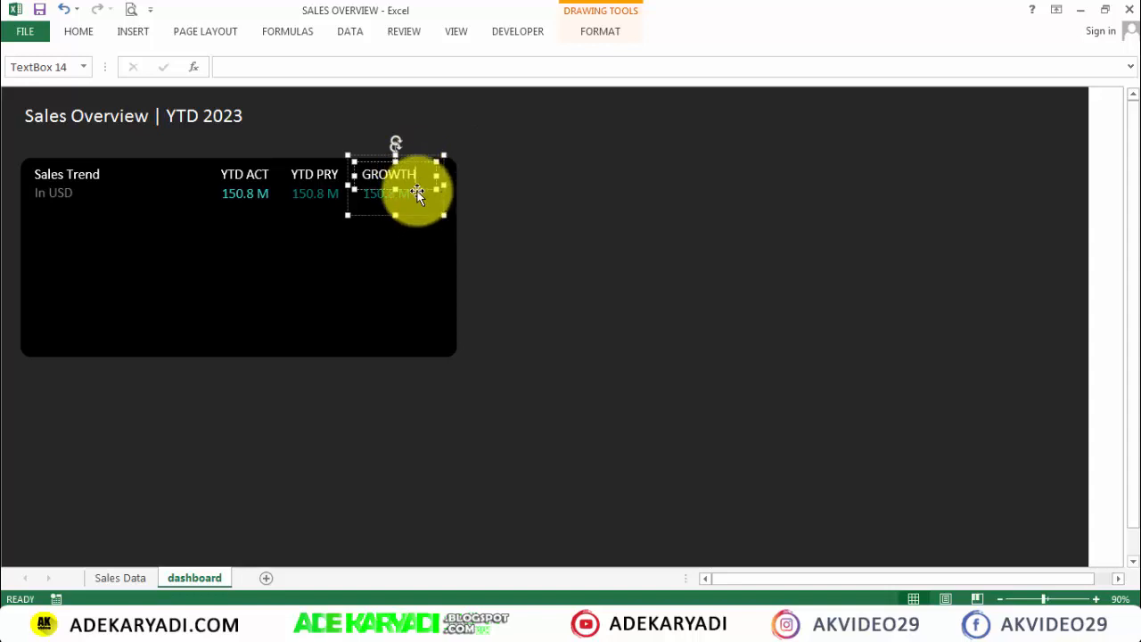
# Step: Change the text fill of the value under "GROWTH" to a standard red
pyautogui.click(411, 197)
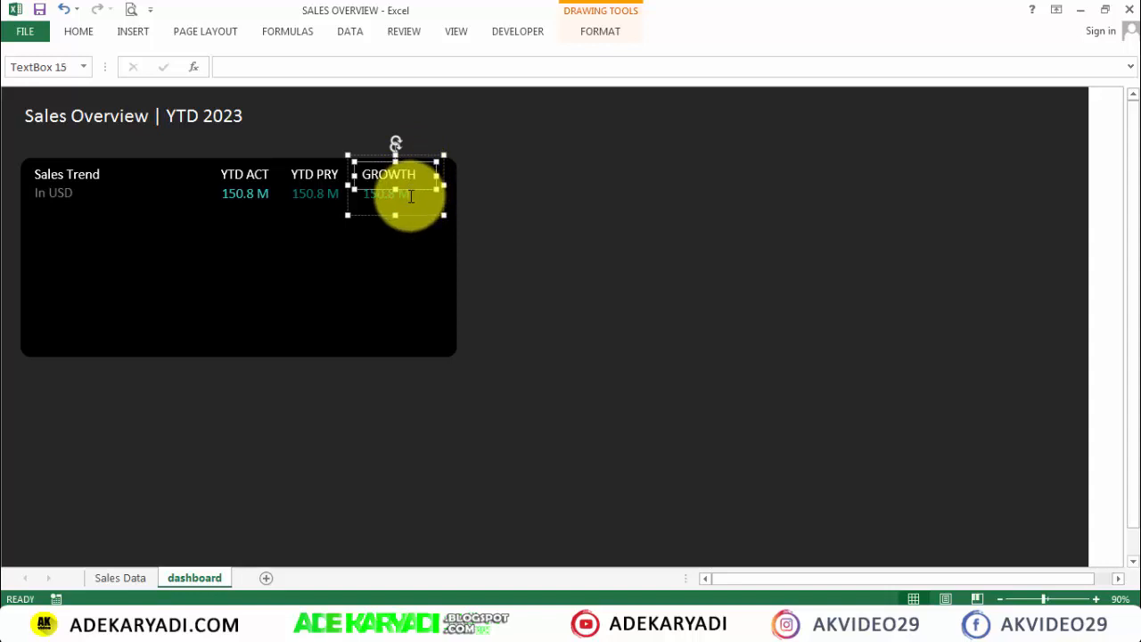
pyautogui.click(417, 198)
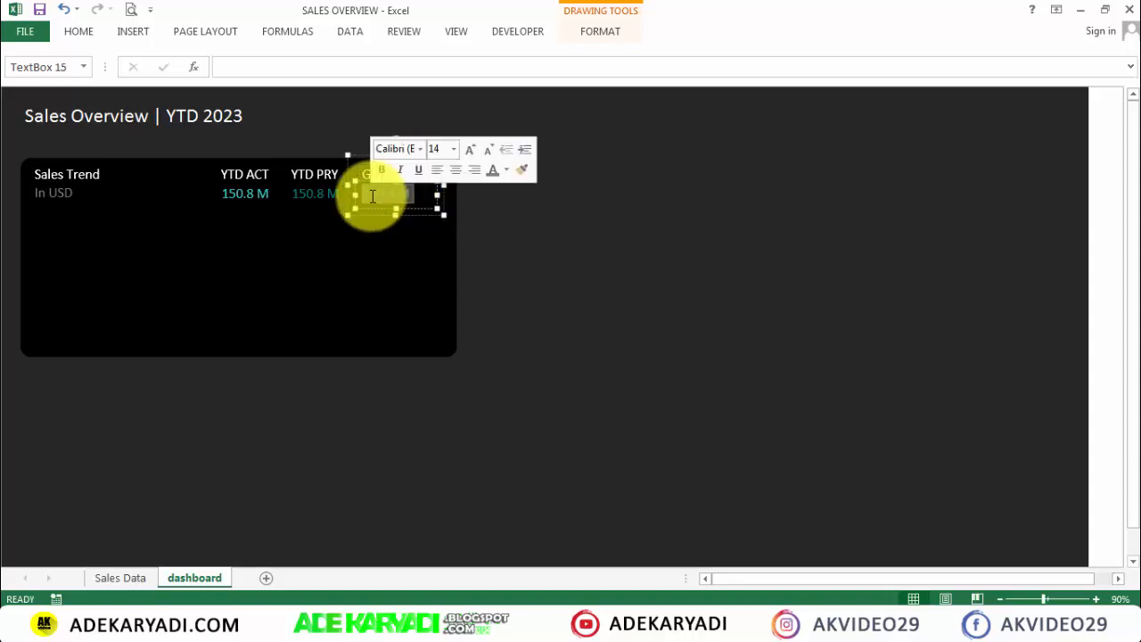
pyautogui.click(604, 33)
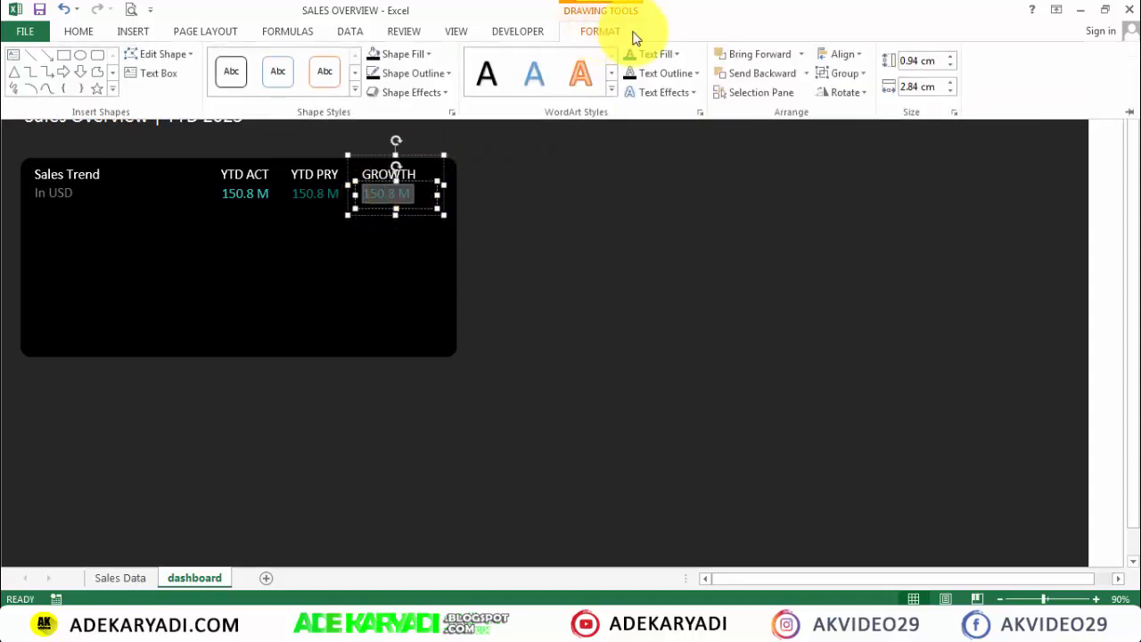
pyautogui.click(675, 55)
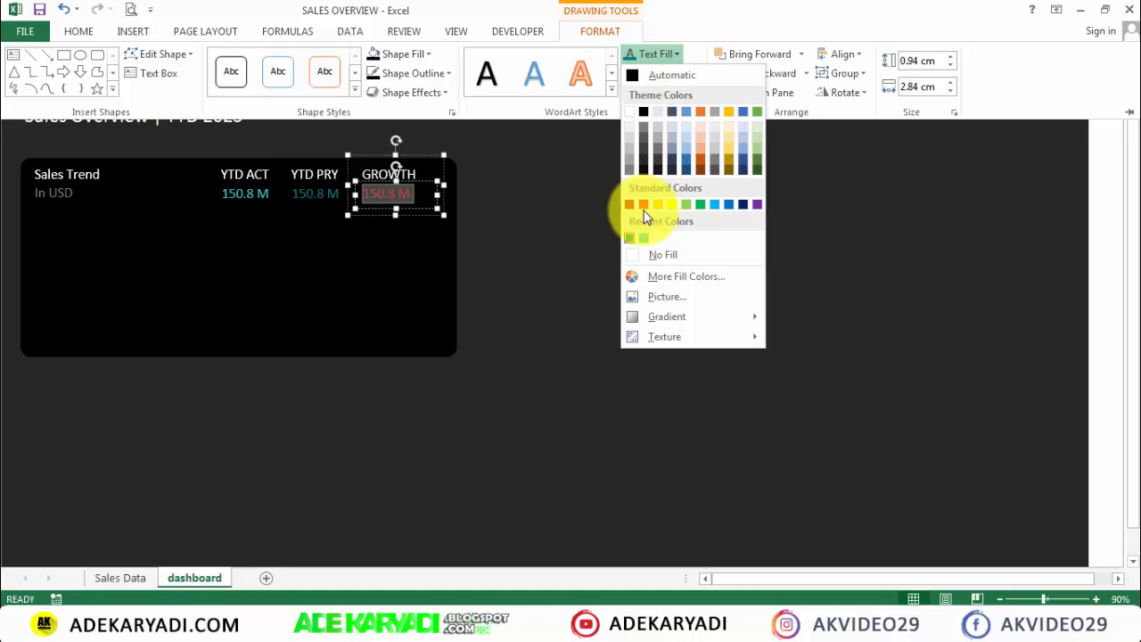
pyautogui.click(630, 206)
pyautogui.hotkey('ctrl', 'F1')
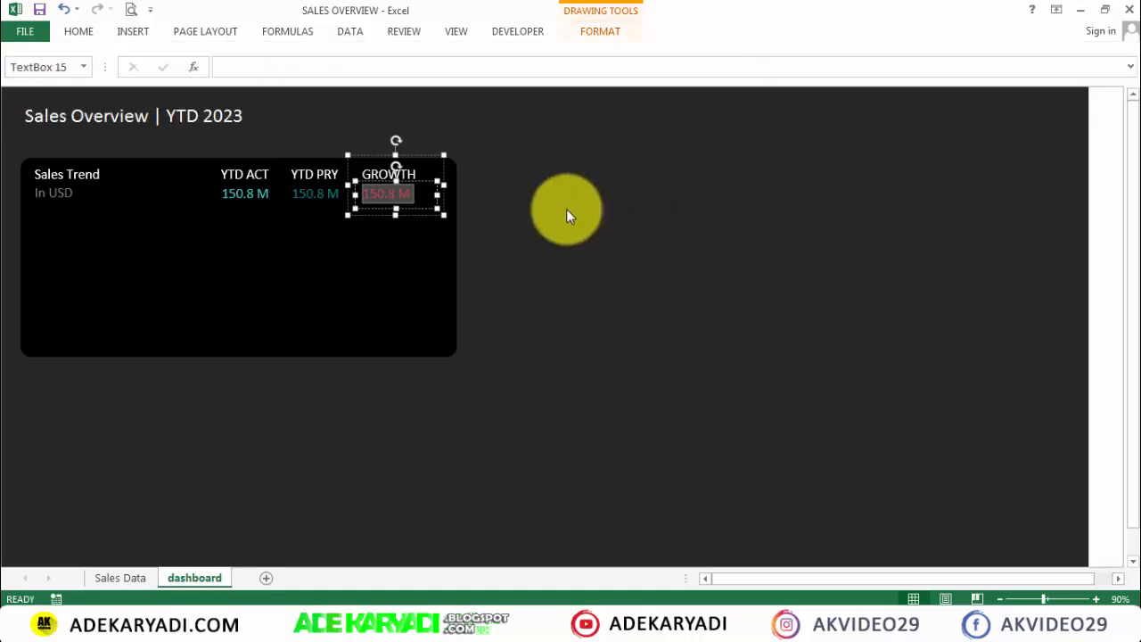
pyautogui.click(567, 211)
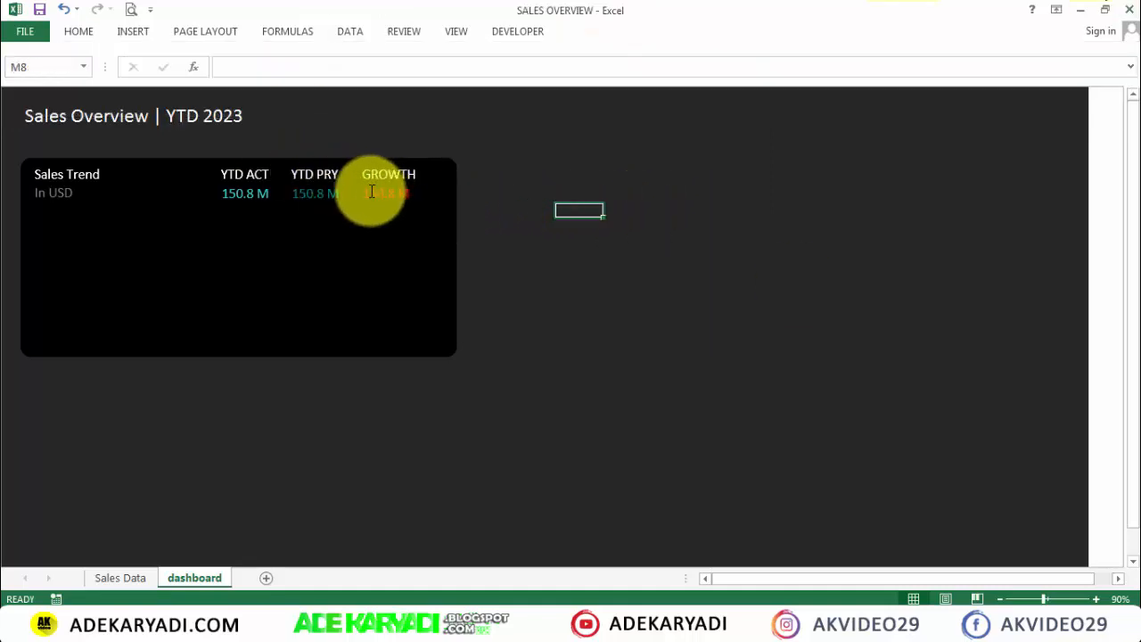
# Step: Replace the value under "GROWTH" with "+50%"
pyautogui.moveTo(364, 194); pyautogui.dragTo(416, 196)
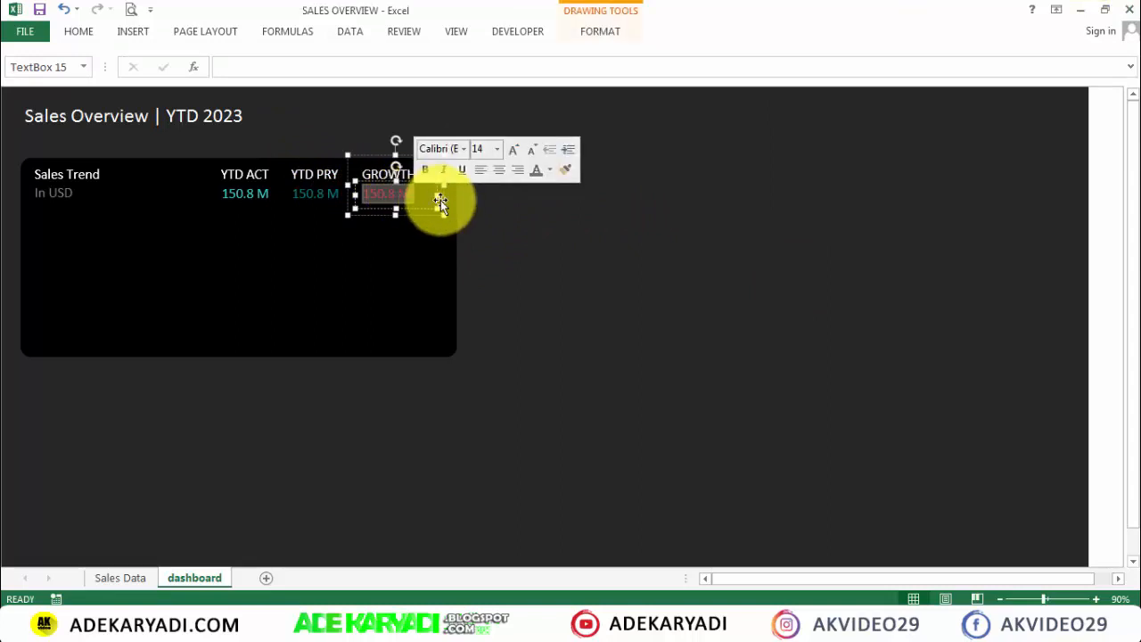
pyautogui.press('Delete')
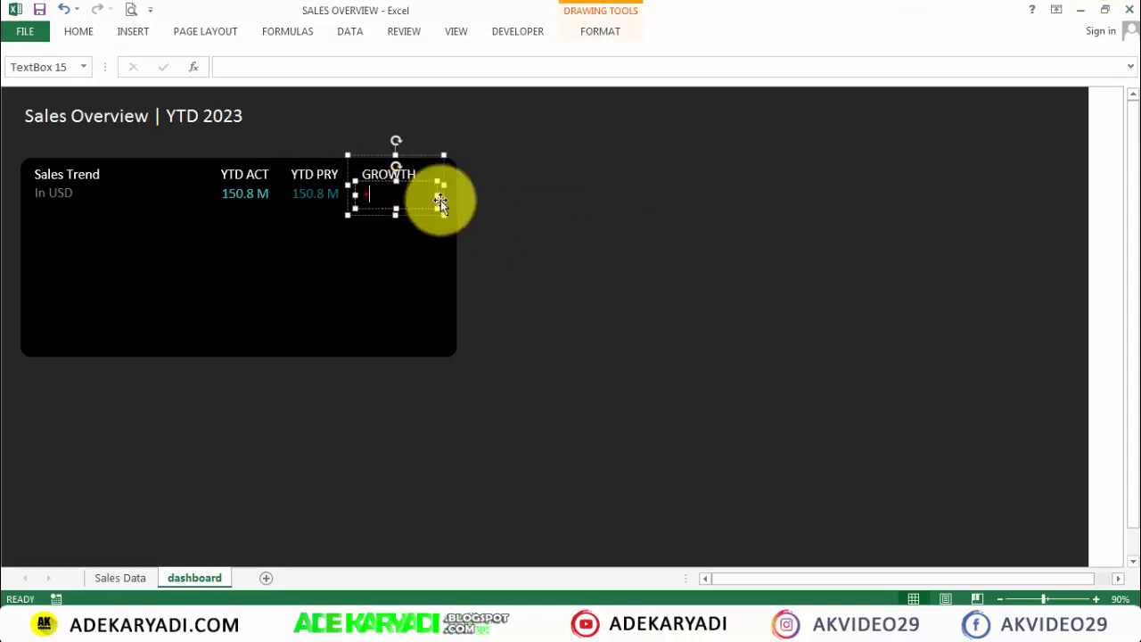
pyautogui.write('+50%')
pyautogui.click(539, 239)
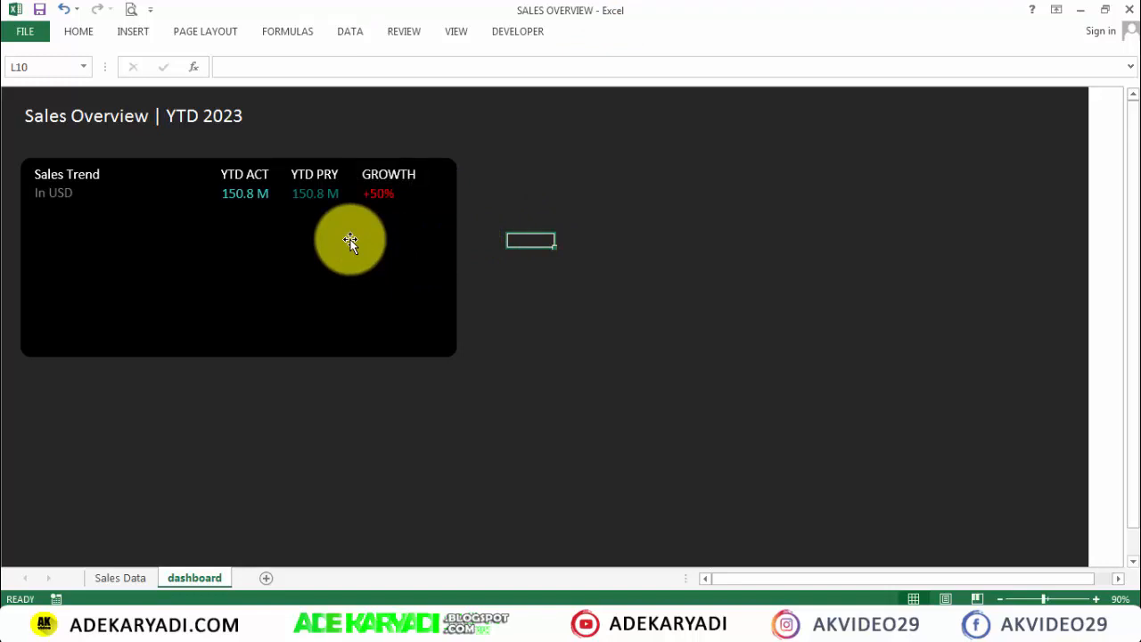
pyautogui.click(259, 194)
pyautogui.click(375, 194)
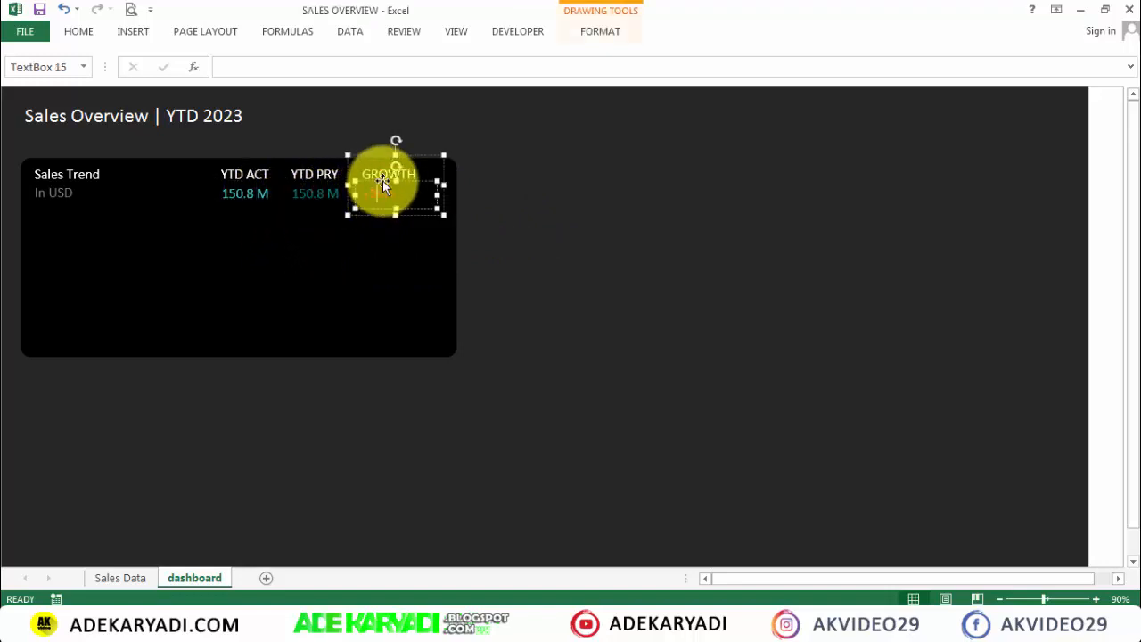
# Step: Align the "YTD ACT", "YTD PRY" and "GROWTH" label groups along their top edges
pyautogui.click(373, 158)
pyautogui.keyDown('shift'); pyautogui.click(318, 173); pyautogui.keyUp('shift')
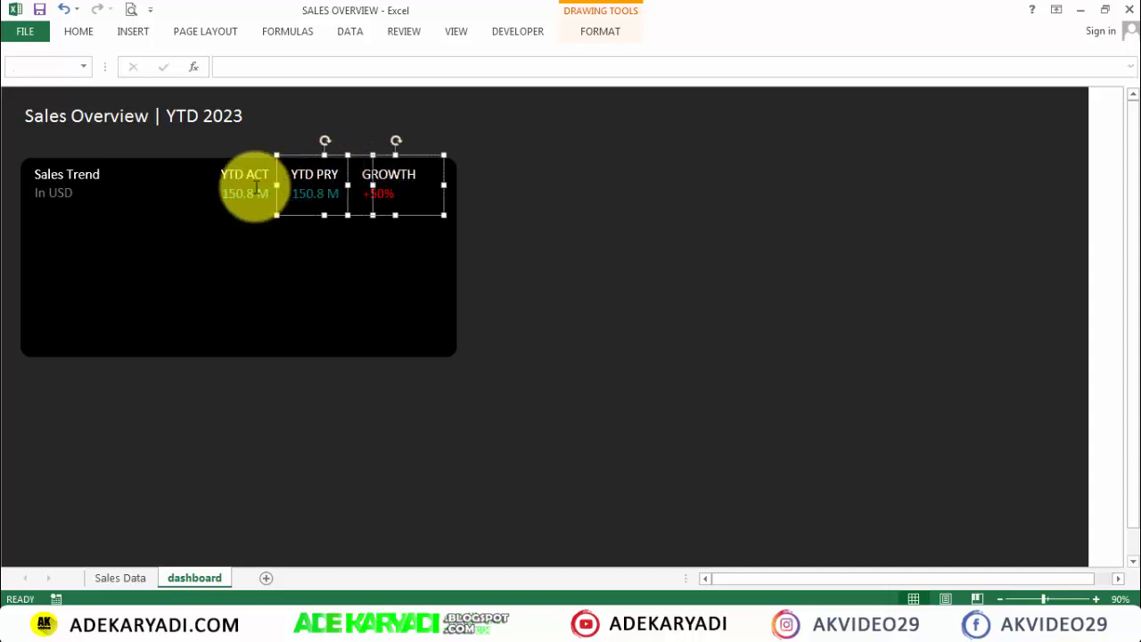
pyautogui.keyDown('shift'); pyautogui.click(237, 185); pyautogui.keyUp('shift')
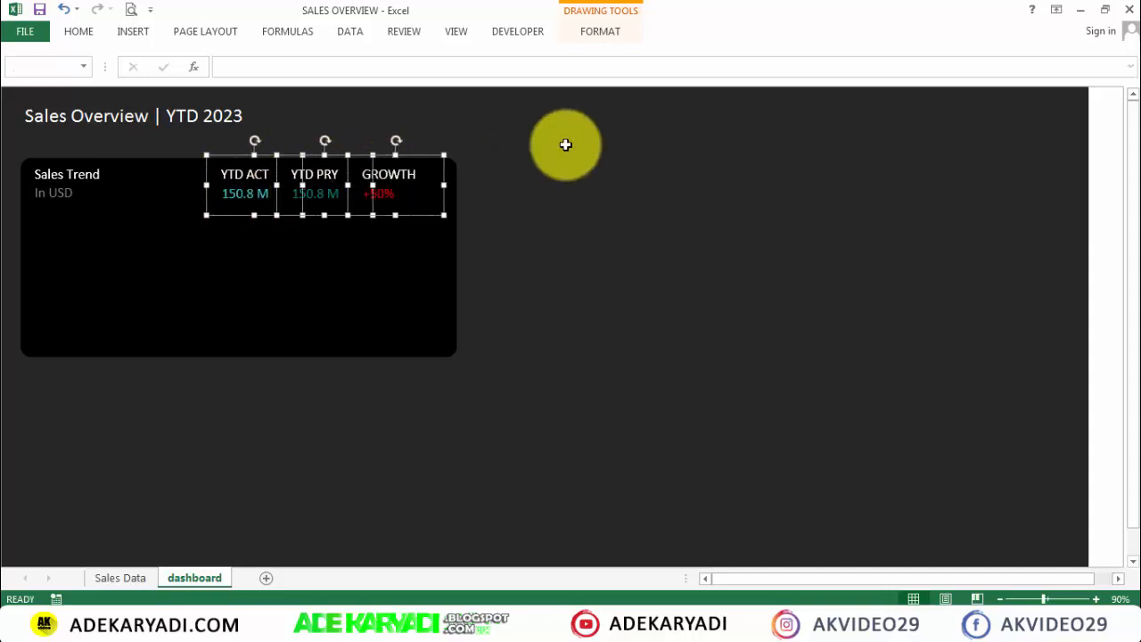
pyautogui.click(601, 34)
pyautogui.click(865, 68)
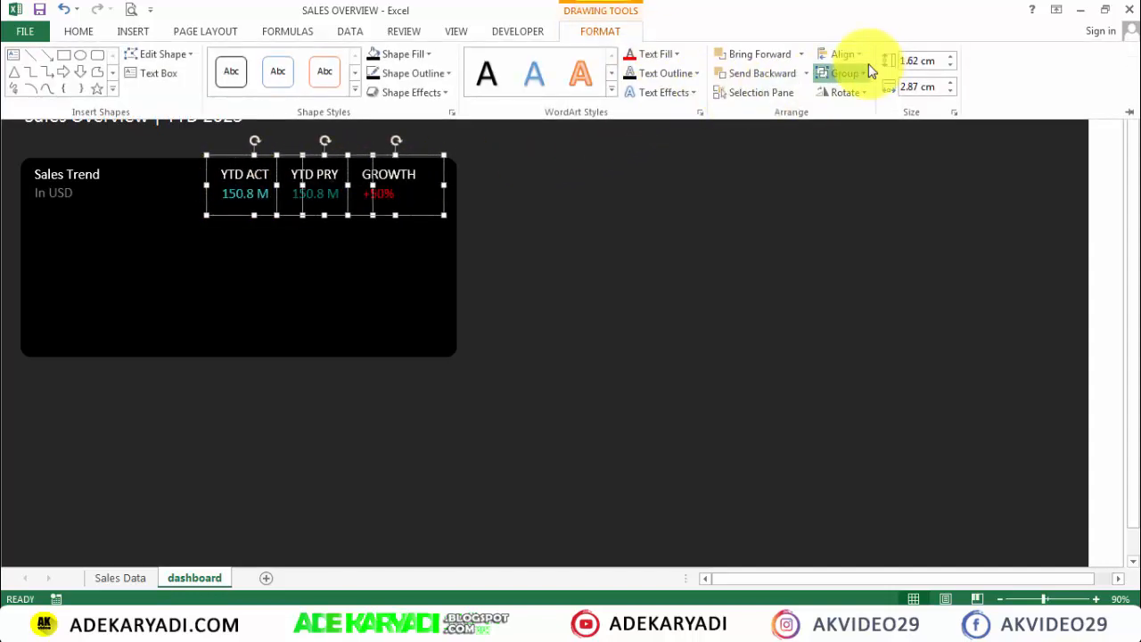
pyautogui.click(863, 51)
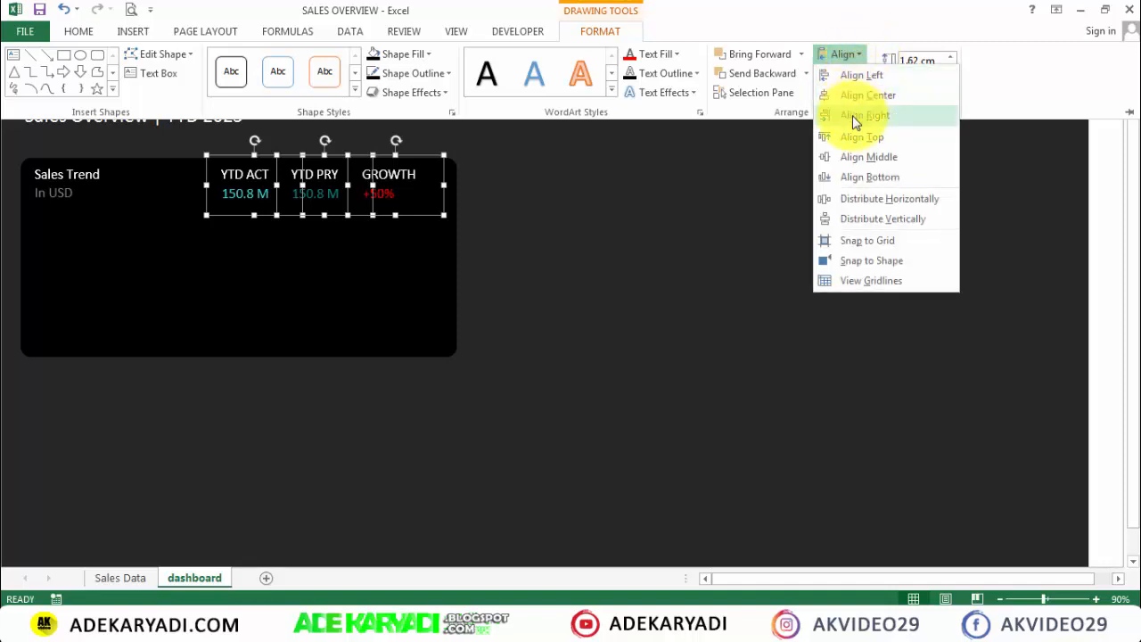
pyautogui.click(849, 140)
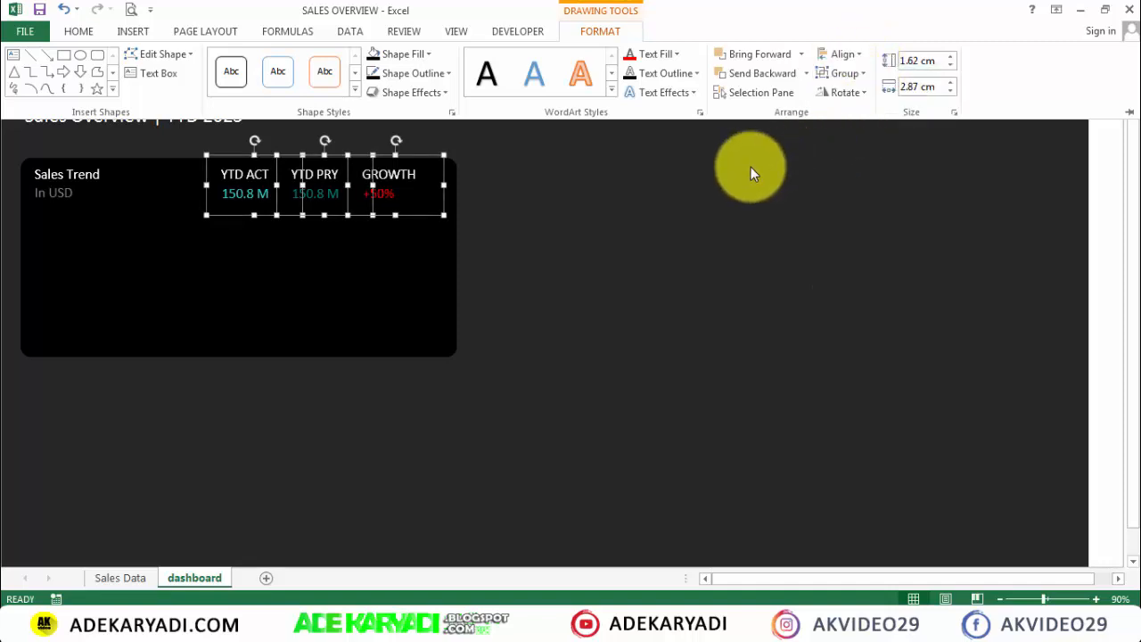
pyautogui.click(675, 179)
pyautogui.click(675, 182)
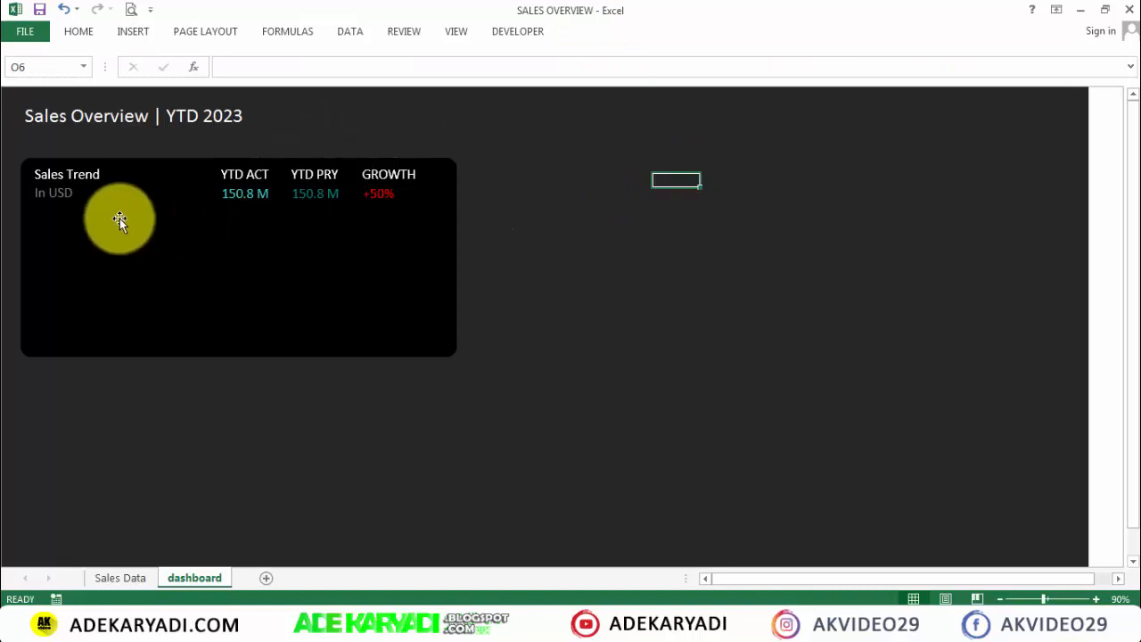
# Step: Increase the font size of the value under "YTD ACT" to 16
pyautogui.click(78, 196)
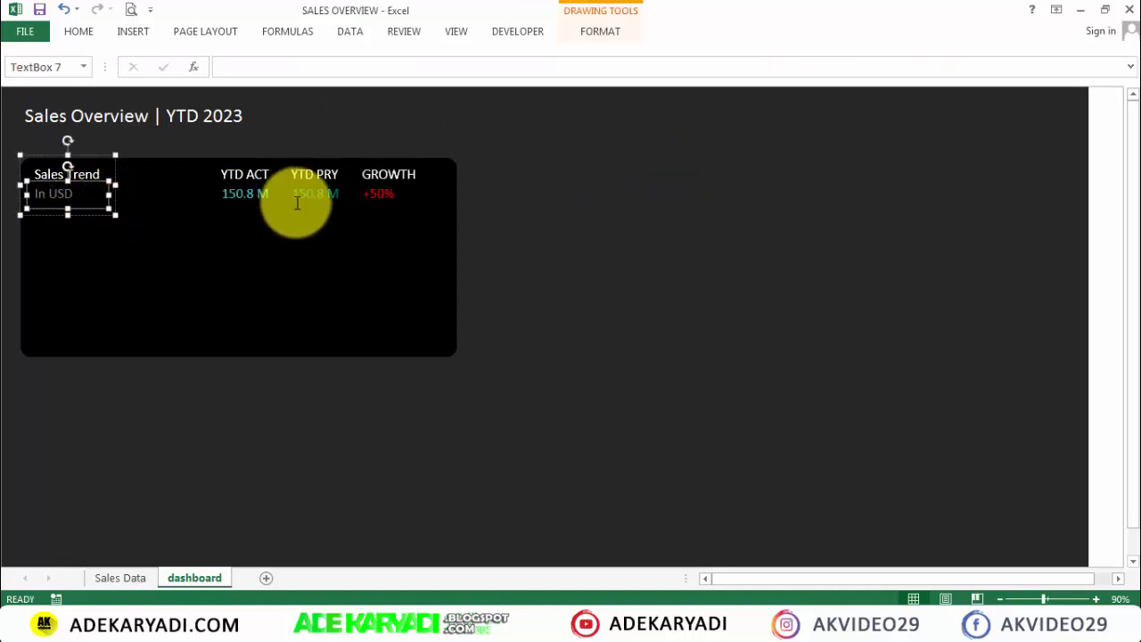
pyautogui.click(269, 198)
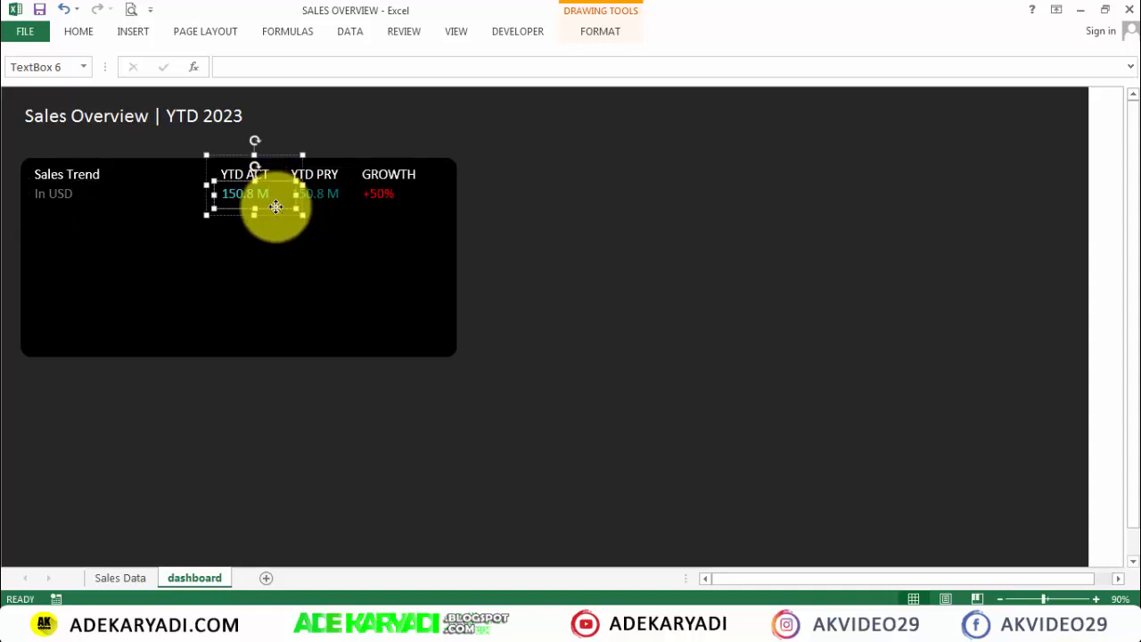
pyautogui.keyDown('shift'); pyautogui.click(327, 196); pyautogui.keyUp('shift')
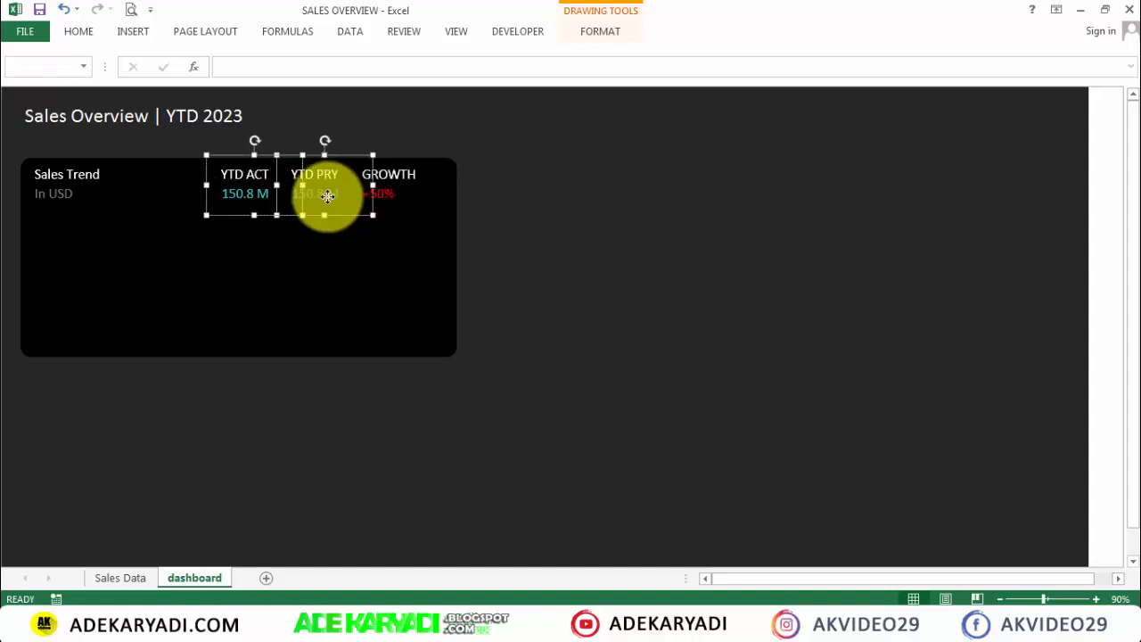
pyautogui.click(243, 199)
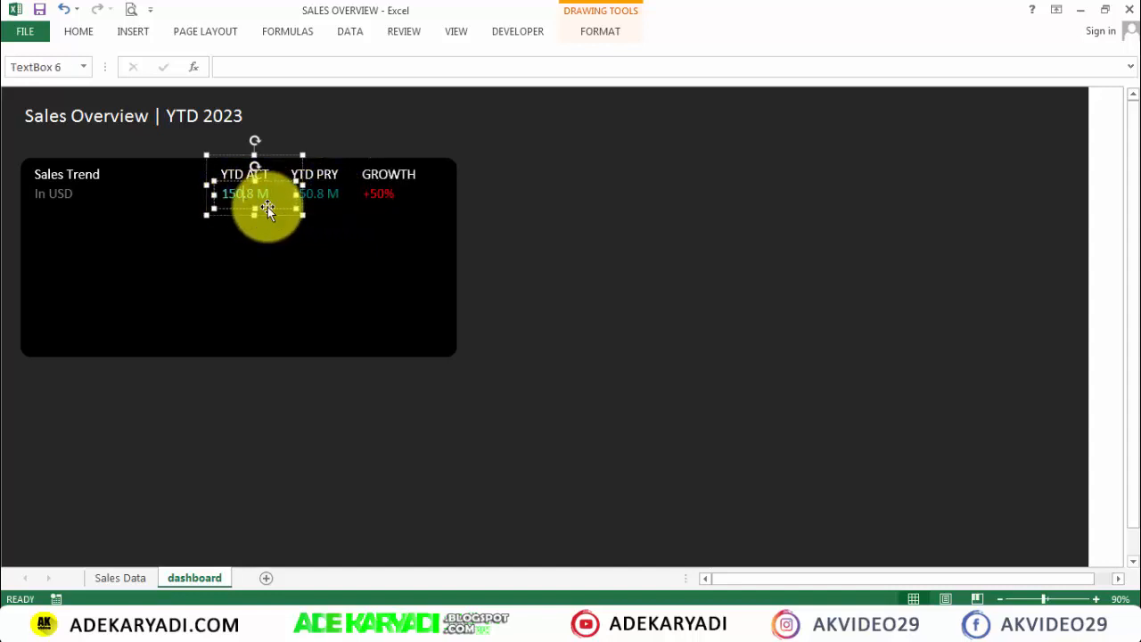
pyautogui.click(611, 37)
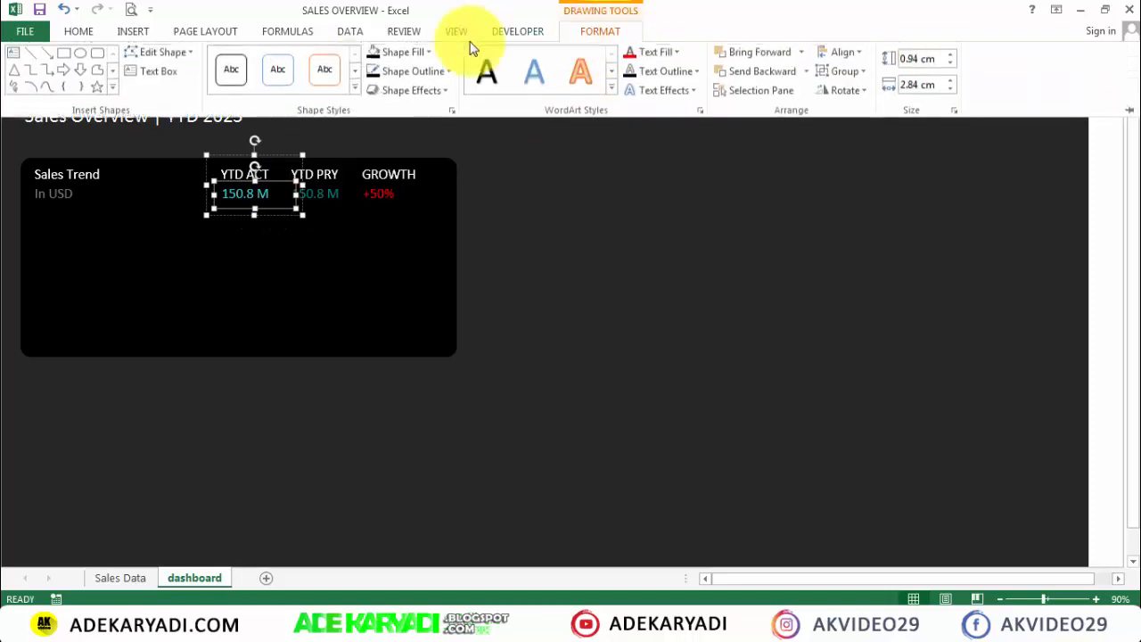
pyautogui.click(83, 36)
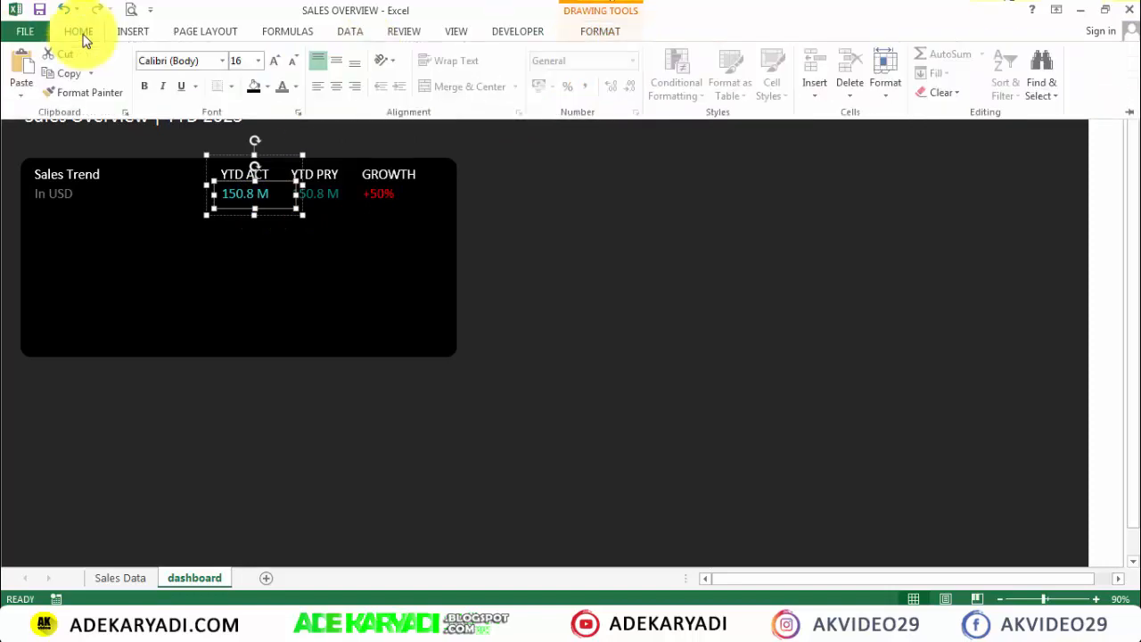
pyautogui.click(279, 54)
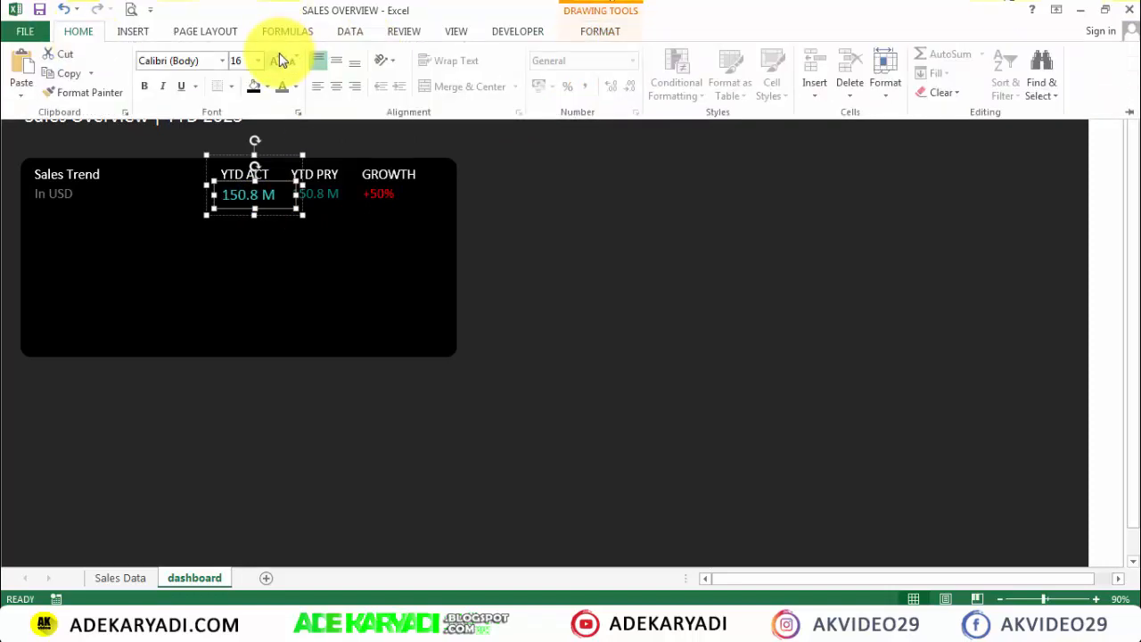
# Step: Increase the font size of the values under "YTD PRY" and "GROWTH" to 16
pyautogui.click(326, 193)
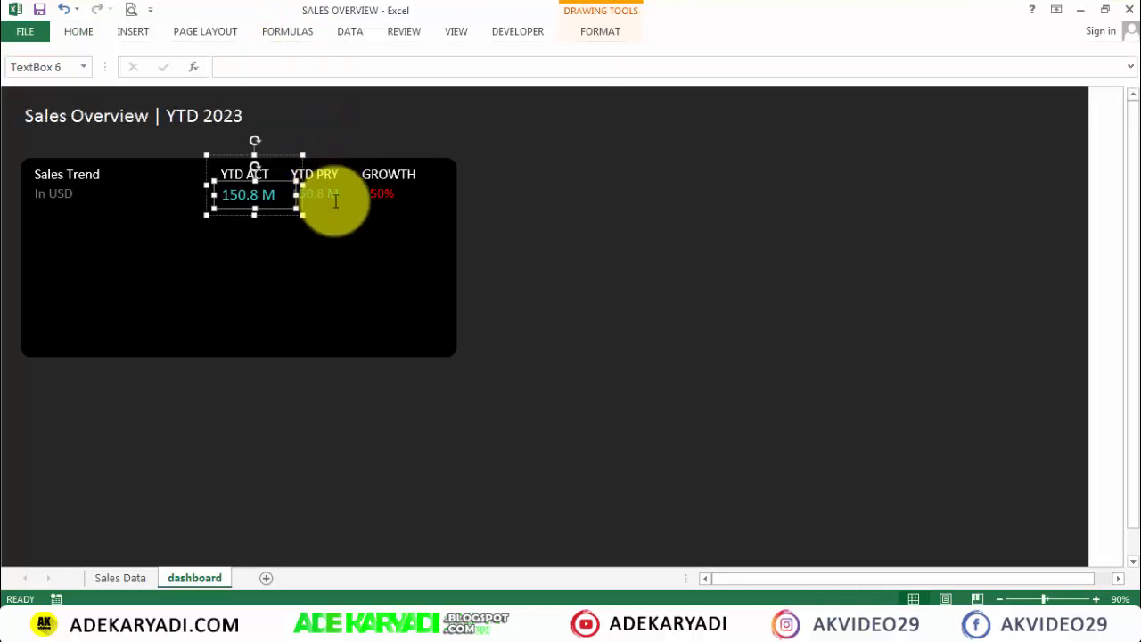
pyautogui.click(333, 205)
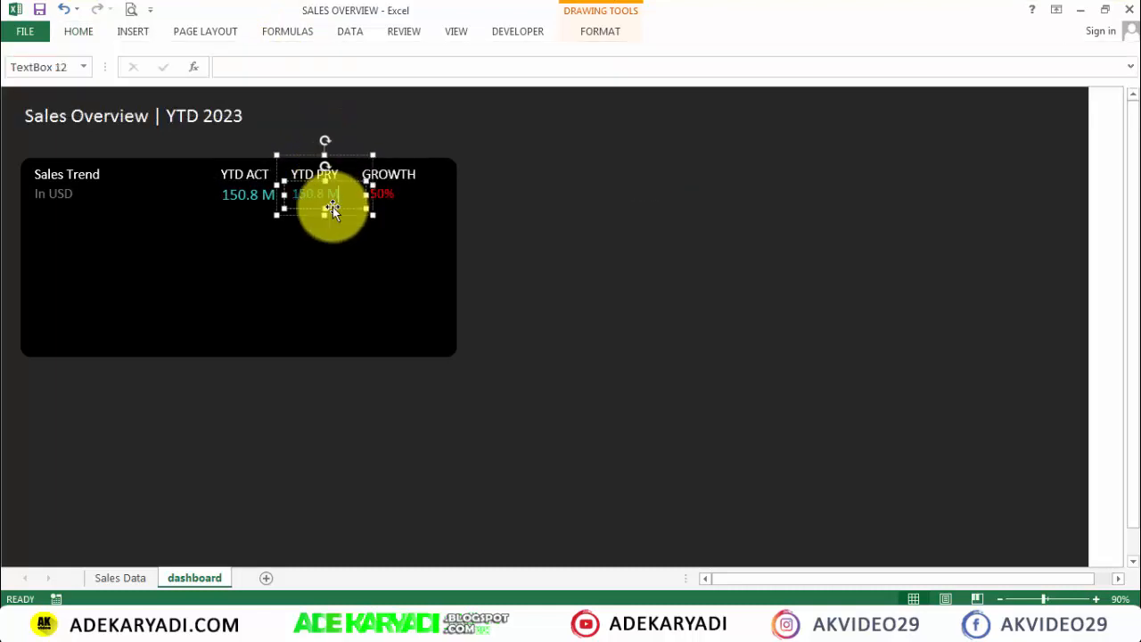
pyautogui.click(80, 32)
pyautogui.click(274, 60)
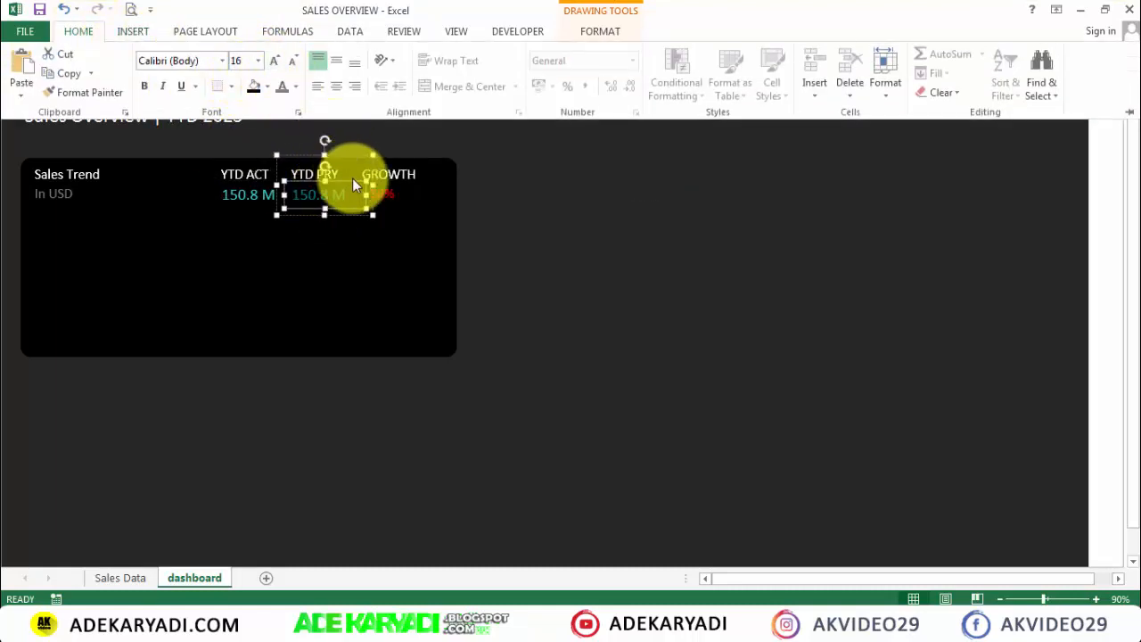
pyautogui.click(392, 208)
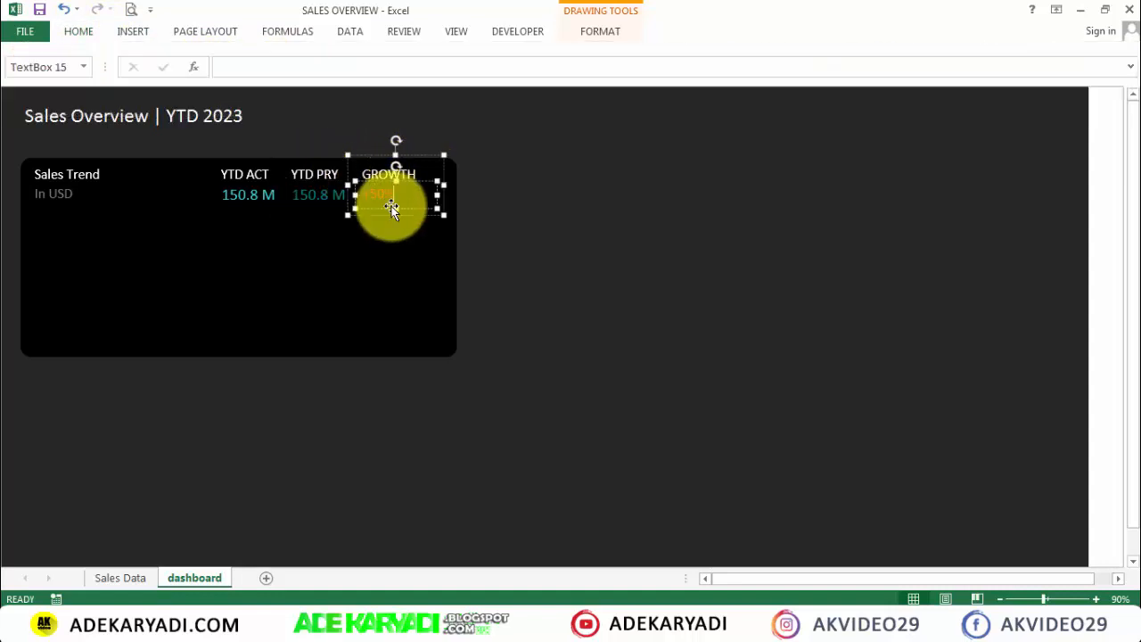
pyautogui.click(87, 34)
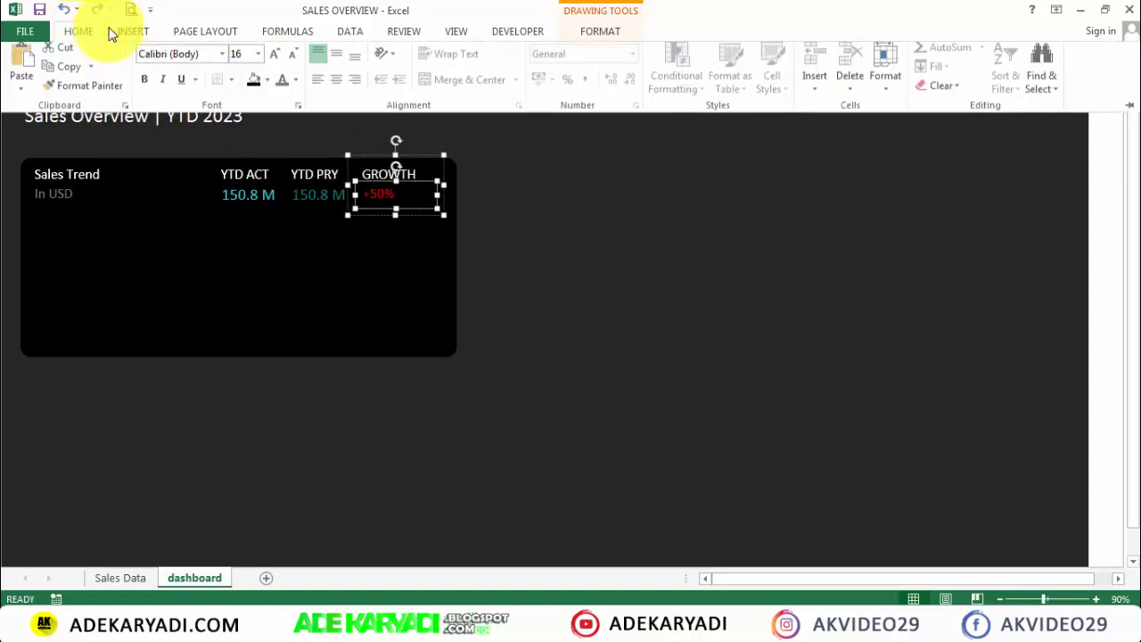
pyautogui.click(276, 60)
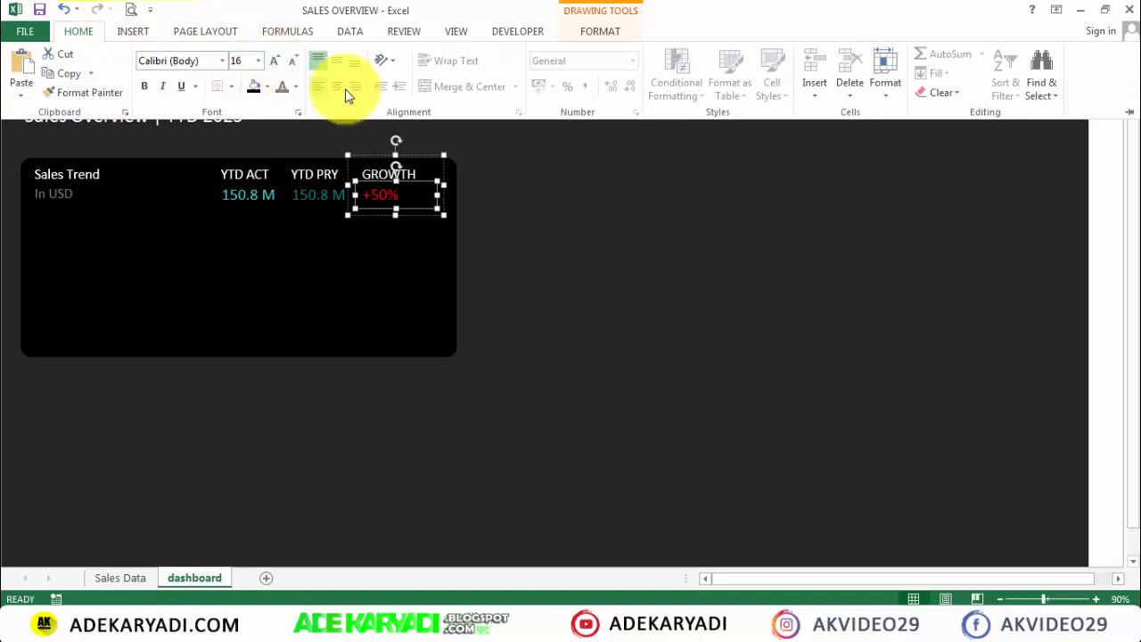
pyautogui.click(566, 186)
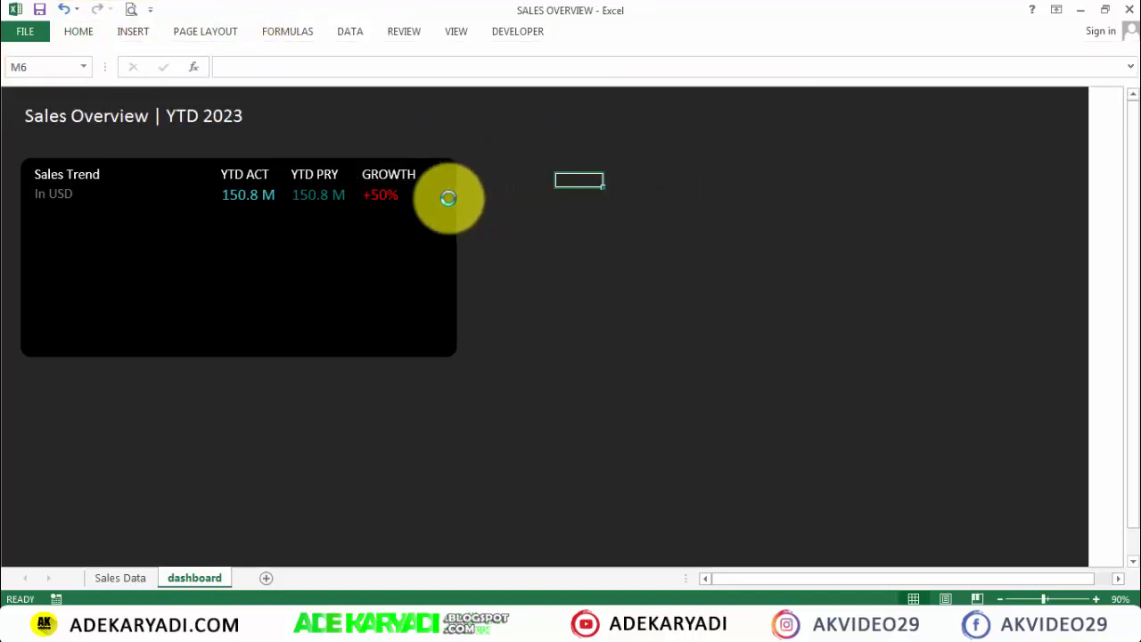
# Step: Nudge the "GROWTH" label group rightward so its heading sits just inside the black panel's right edge
pyautogui.click(417, 201)
pyautogui.click(418, 215)
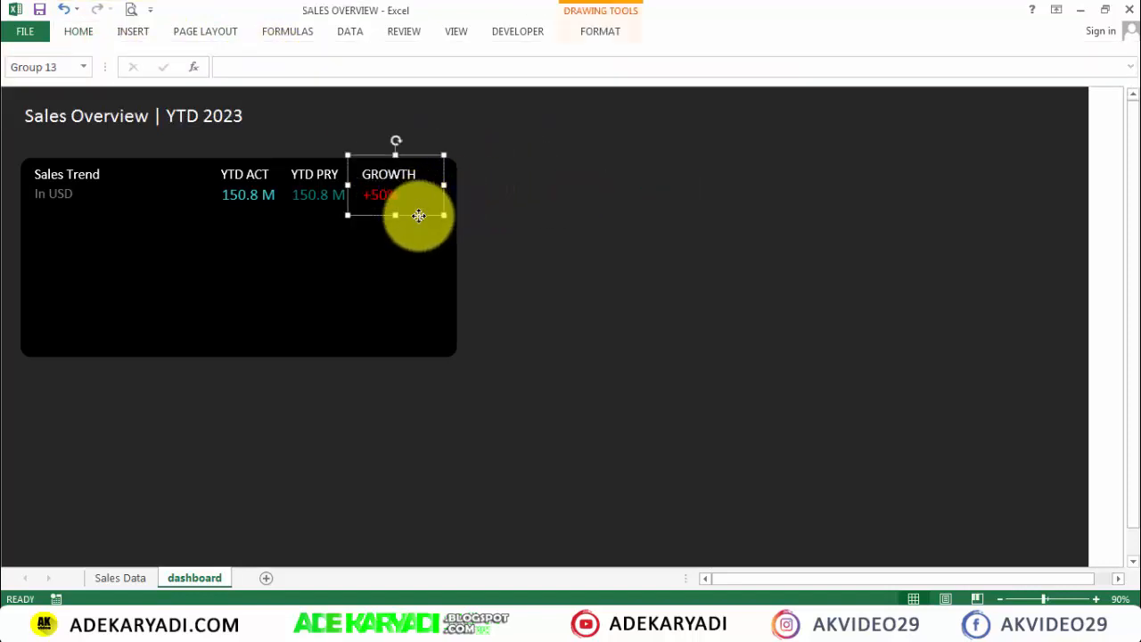
pyautogui.press('Right')
pyautogui.press('Right')
pyautogui.press('Right')
pyautogui.press('Right')
pyautogui.press('Right')
pyautogui.press('Right')
pyautogui.press('Right')
pyautogui.press('Right')
pyautogui.press('Right')
pyautogui.press('Right')
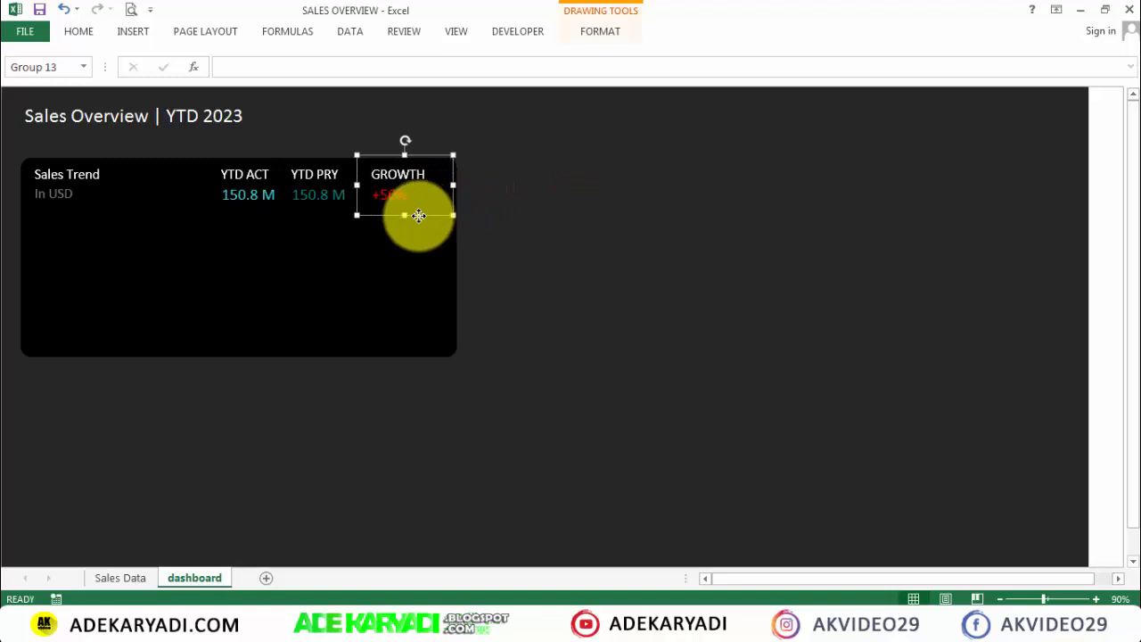
pyautogui.press('Right')
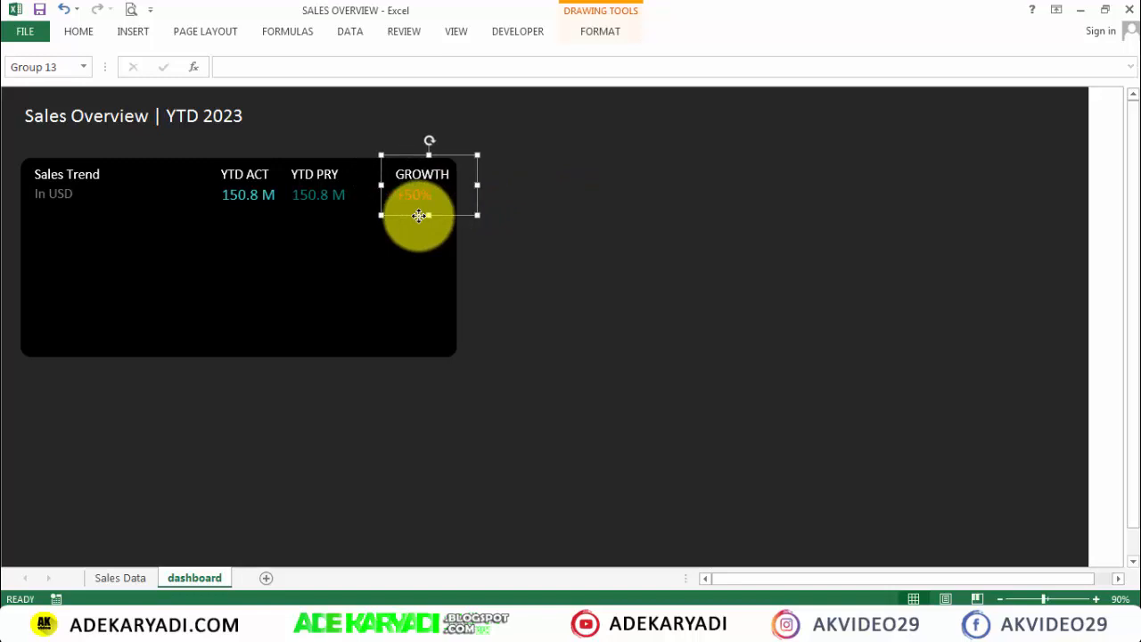
pyautogui.press('Left')
pyautogui.press('Left')
pyautogui.press('Left')
pyautogui.press('Left')
pyautogui.press('Left')
pyautogui.press('Left')
pyautogui.press('Left')
# Step: Nudge the "YTD PRY" group rightward to sit midway between "YTD ACT" and "GROWTH", and save the workbook
pyautogui.click(349, 198)
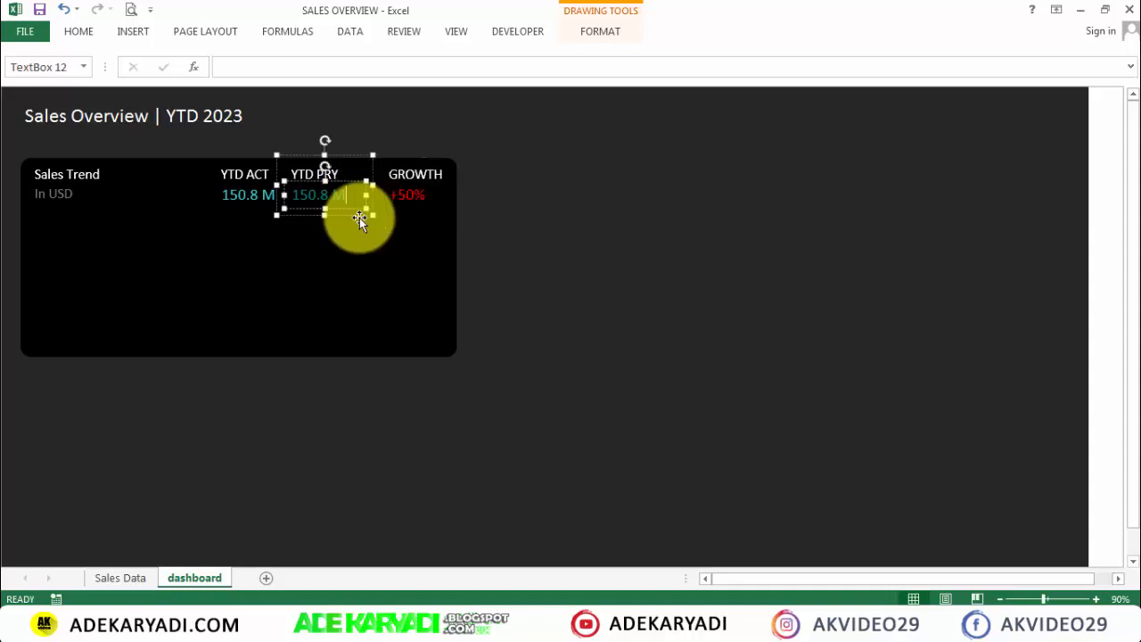
pyautogui.click(358, 216)
pyautogui.press('Right')
pyautogui.press('Right')
pyautogui.press('Right')
pyautogui.press('Right')
pyautogui.press('Right')
pyautogui.press('Right')
pyautogui.press('Right')
pyautogui.press('Right')
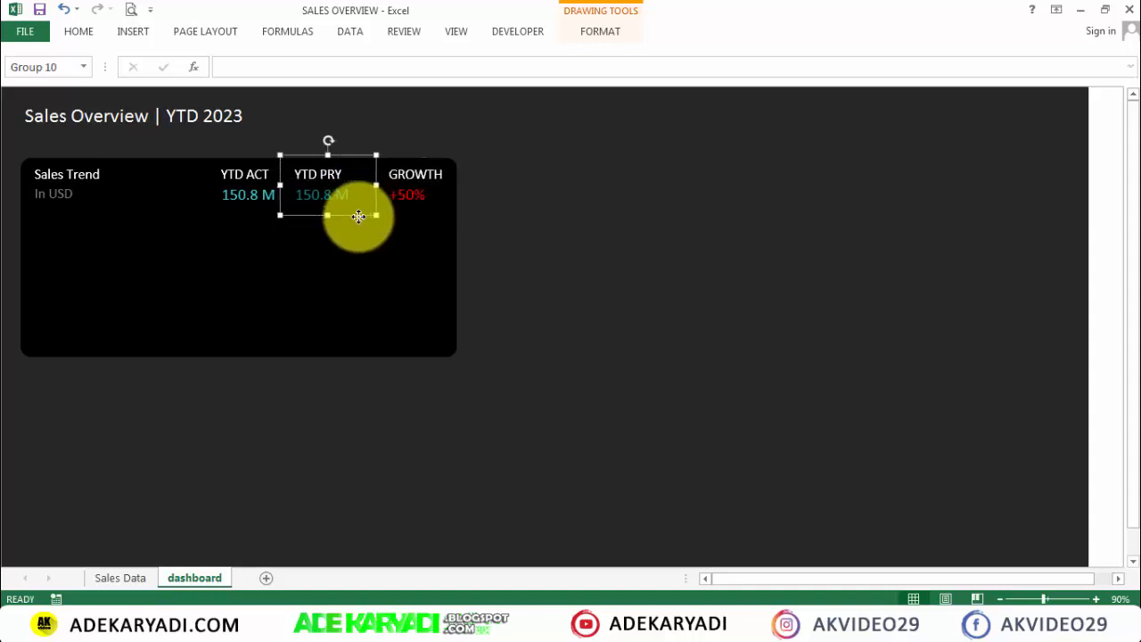
pyautogui.press('Right')
pyautogui.press('Right')
pyautogui.press('Right')
pyautogui.press('Right')
pyautogui.press('Right')
pyautogui.press('Right')
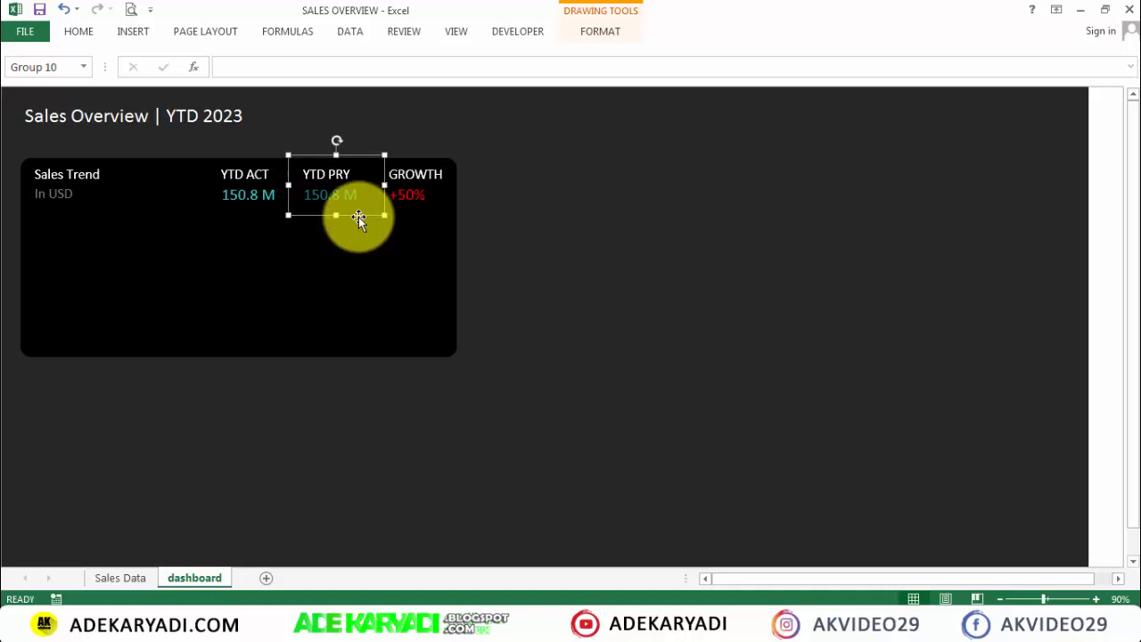
pyautogui.click(606, 240)
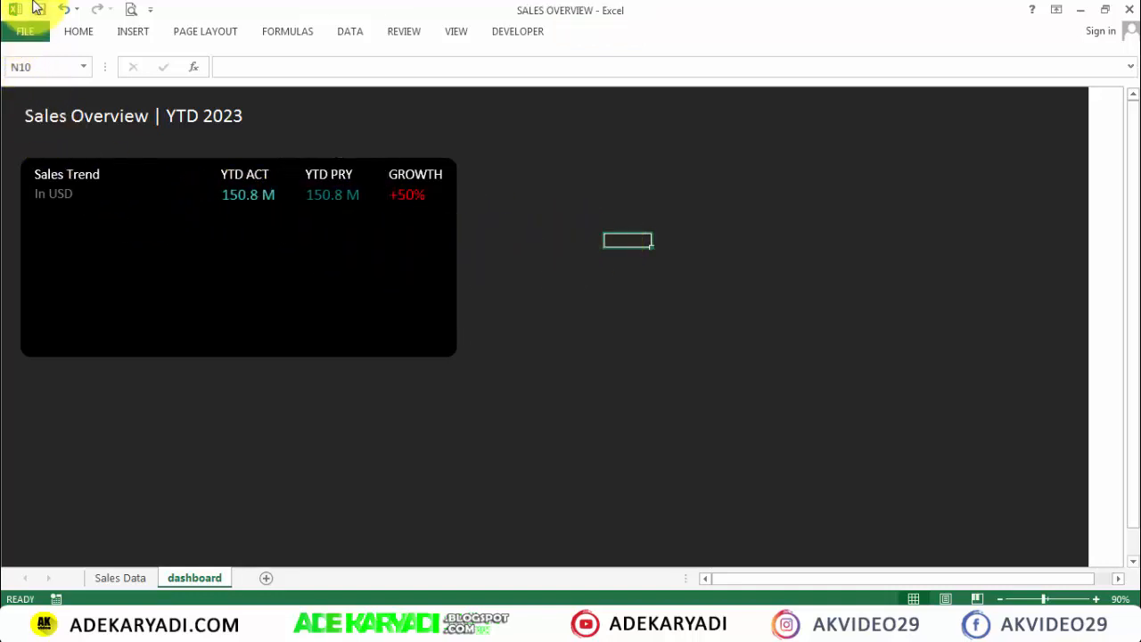
pyautogui.click(39, 10)
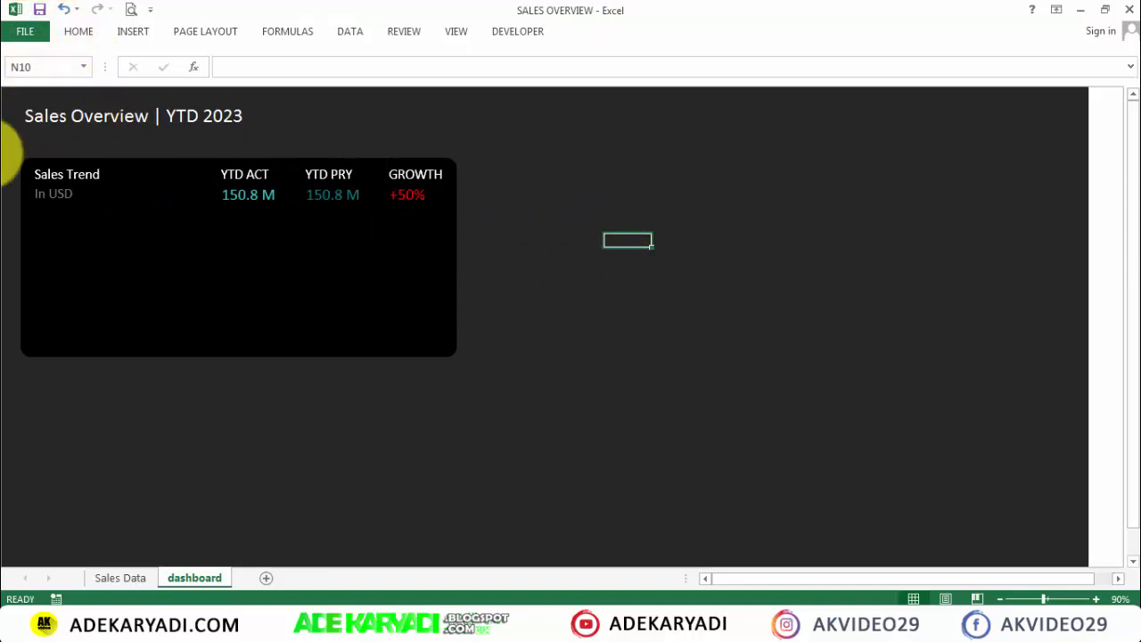
# Step: Change the value under "YTD PRY" to "50.8 M"
pyautogui.click(264, 201)
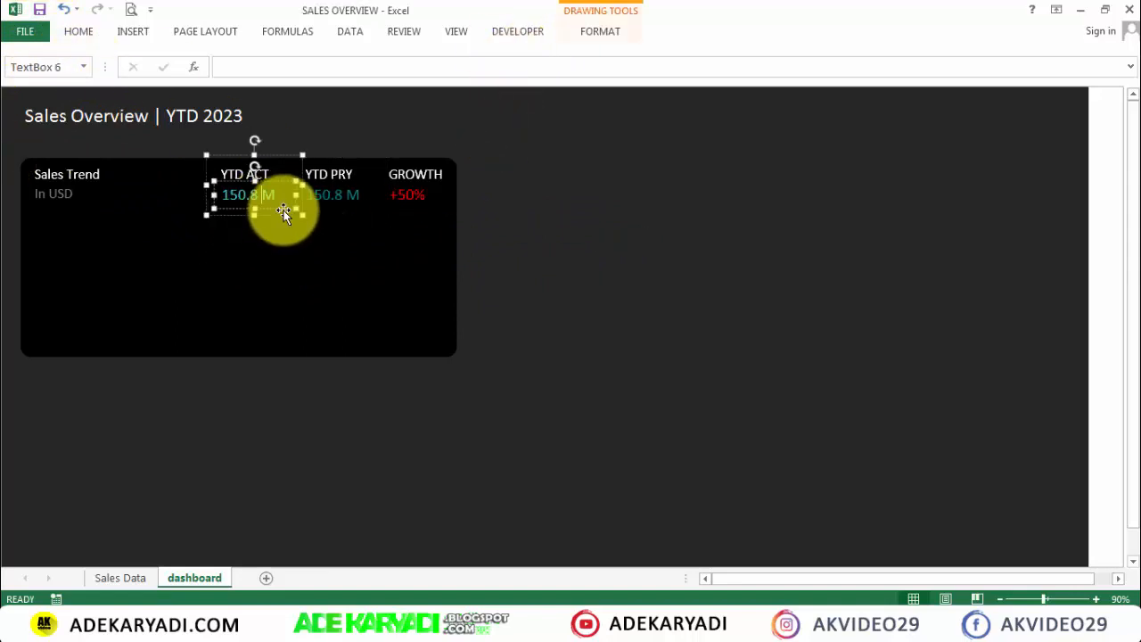
pyautogui.click(323, 194)
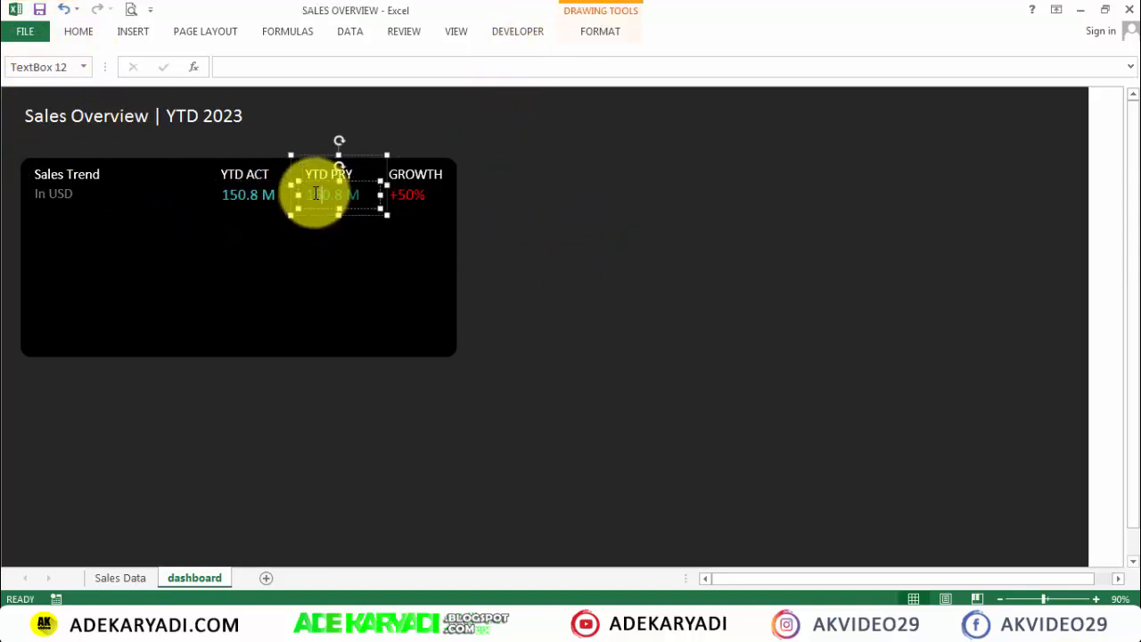
pyautogui.press('BackSpace')
pyautogui.click(609, 242)
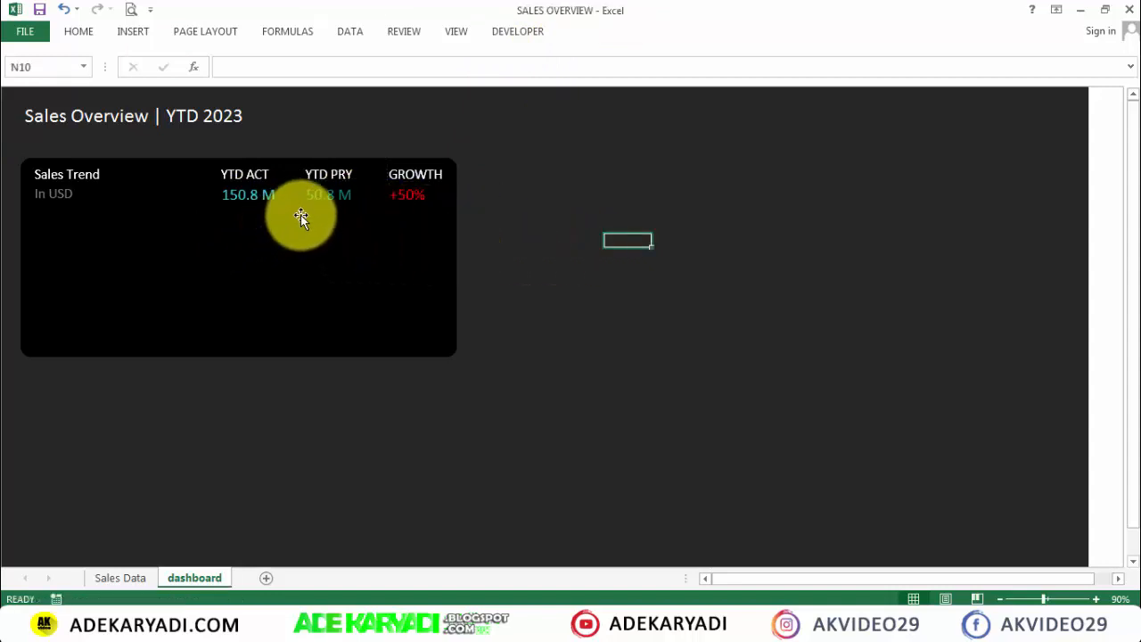
pyautogui.click(415, 198)
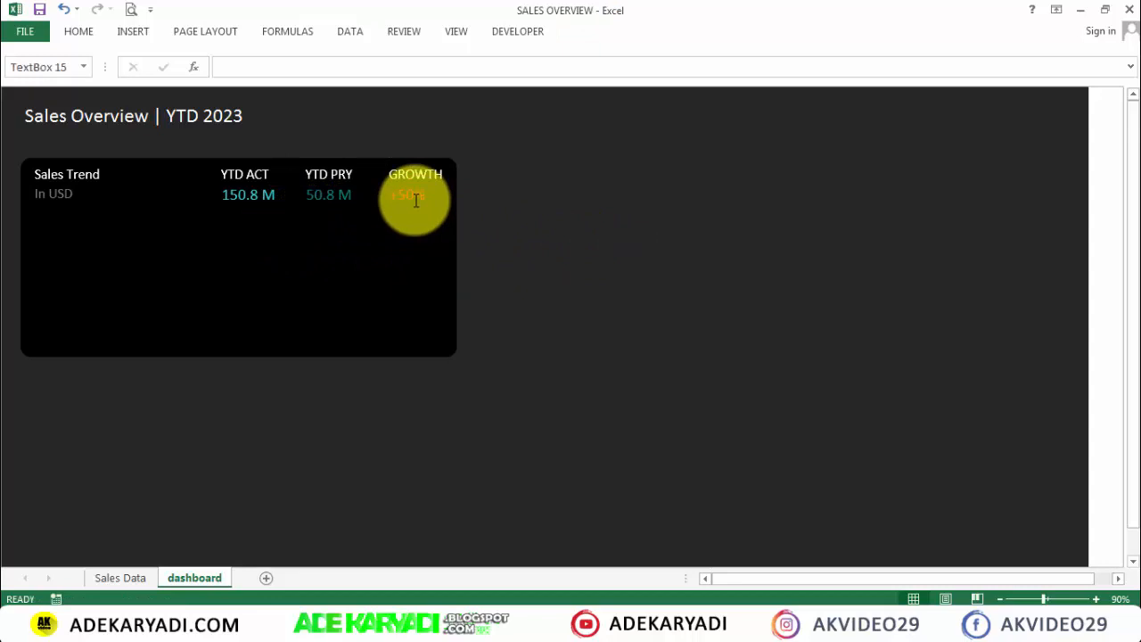
pyautogui.click(261, 206)
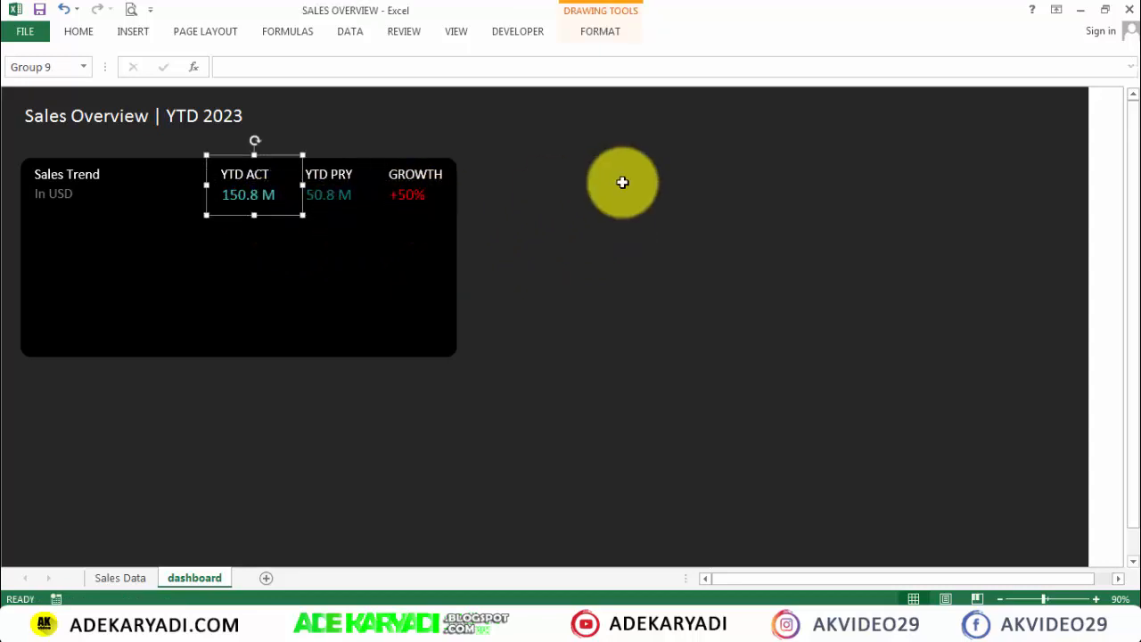
pyautogui.click(624, 182)
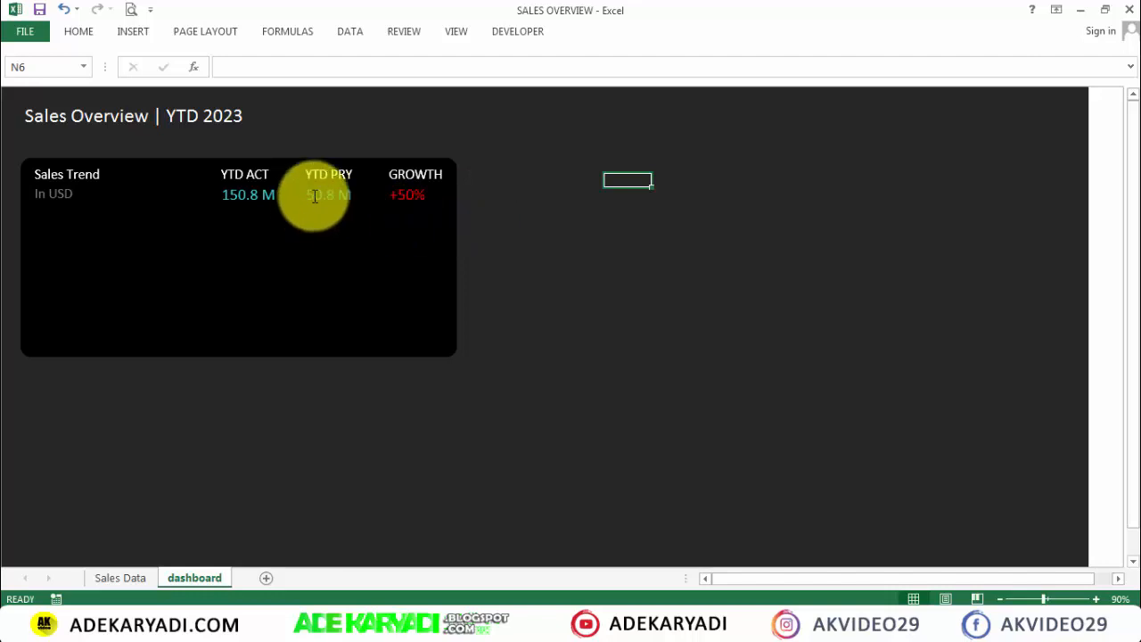
pyautogui.click(256, 317)
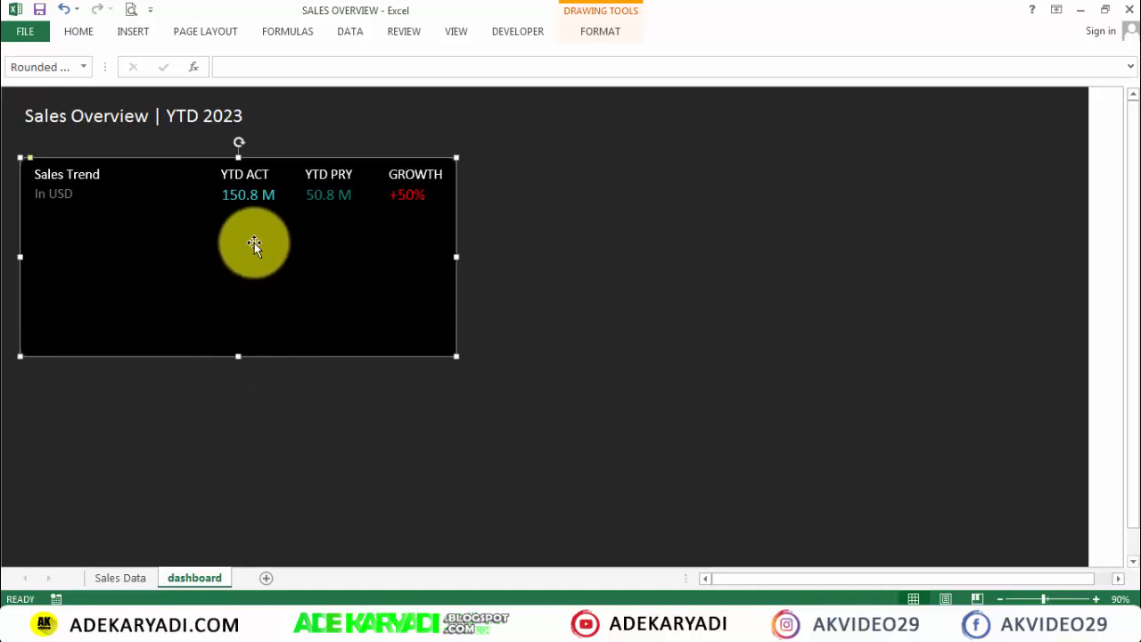
# Step: Group the black panel and all its Sales Trend, YTD ACT, YTD PRY and GROWTH labels into one object
pyautogui.hotkey('ctrl', 'a')
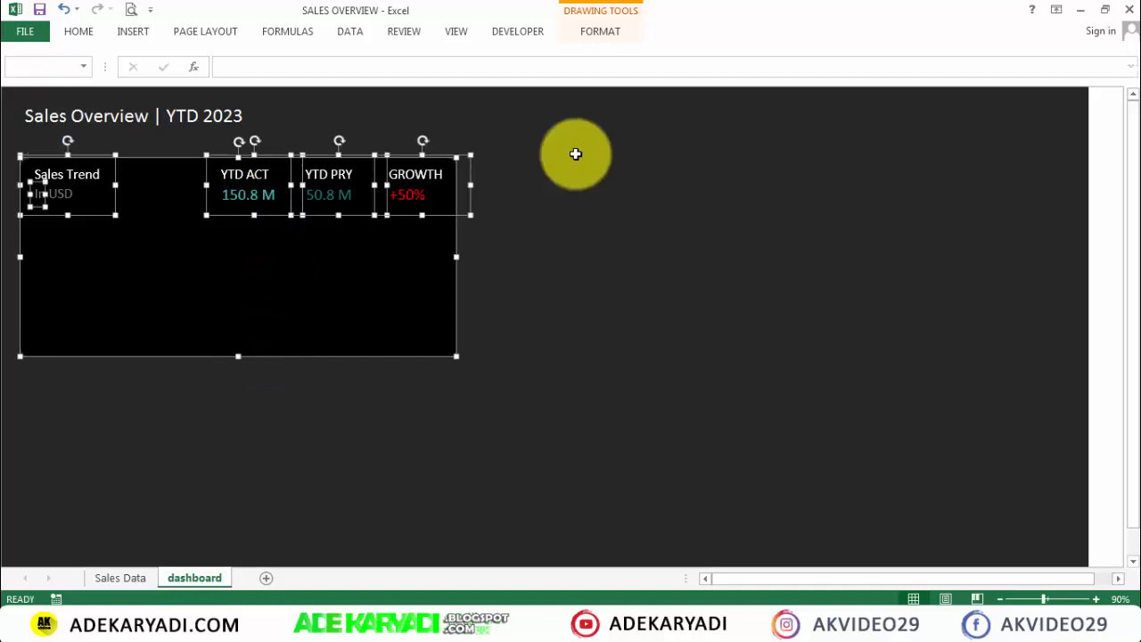
pyautogui.click(604, 36)
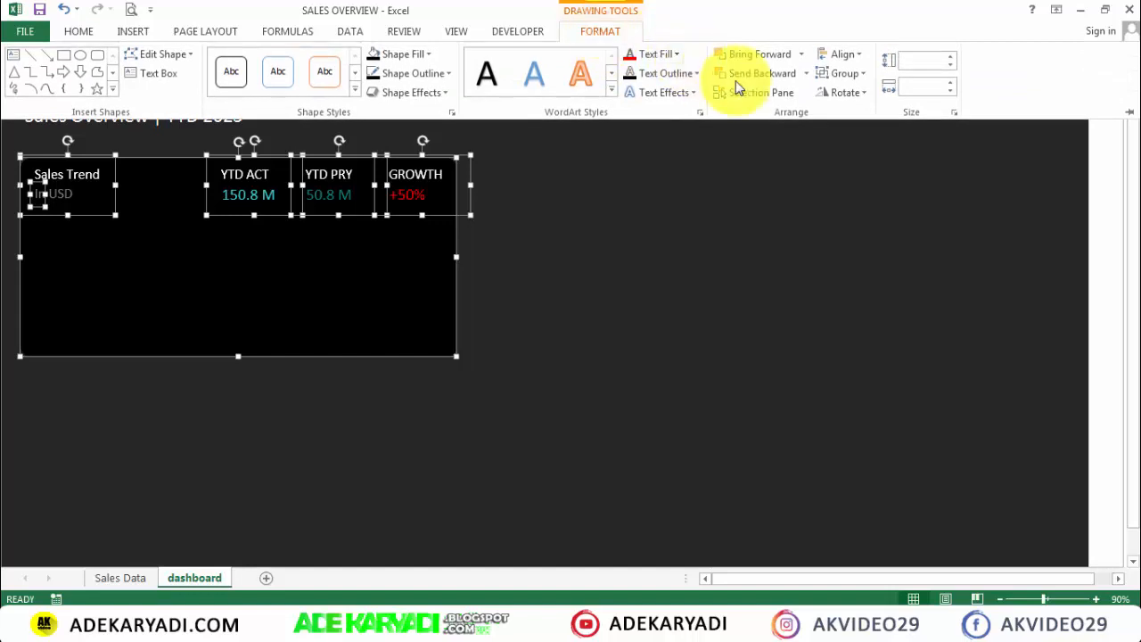
pyautogui.click(838, 74)
pyautogui.click(825, 93)
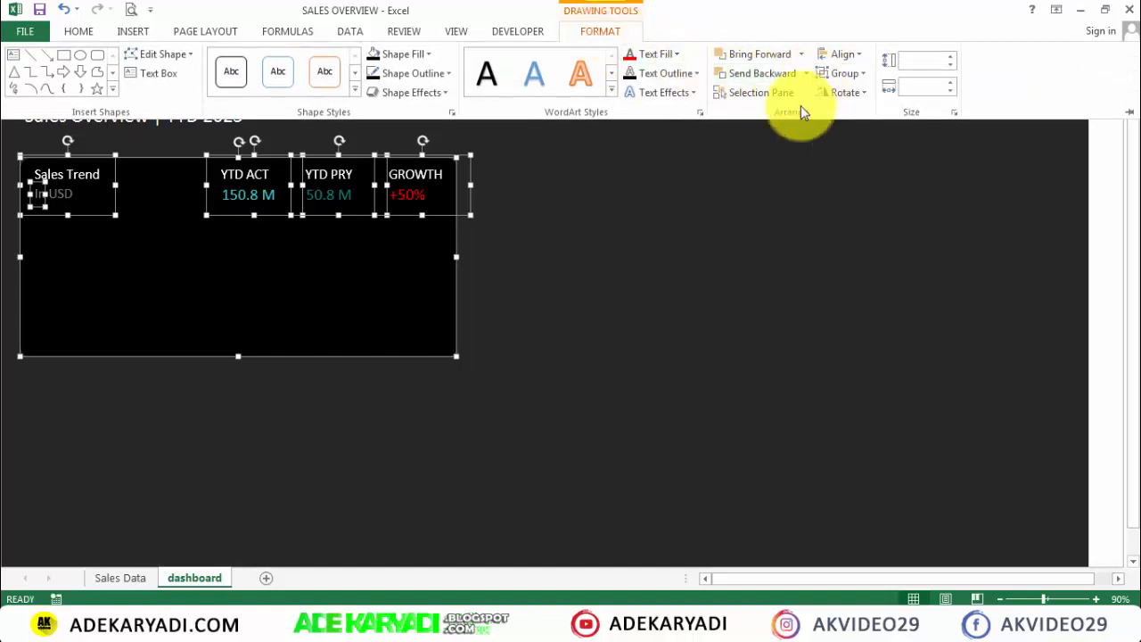
pyautogui.hotkey('ctrl', 'F1')
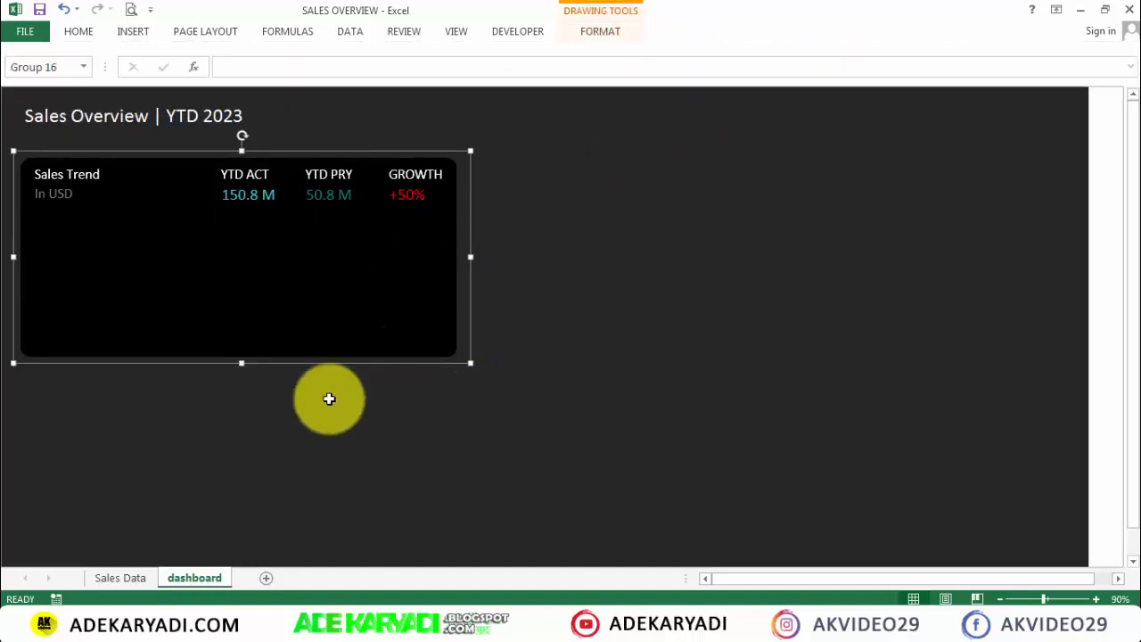
# Step: Paste a copy of the grouped Sales Trend panel and place it directly below the original, left edges aligned with a narrow gap
pyautogui.hotkey('ctrl', 'v')
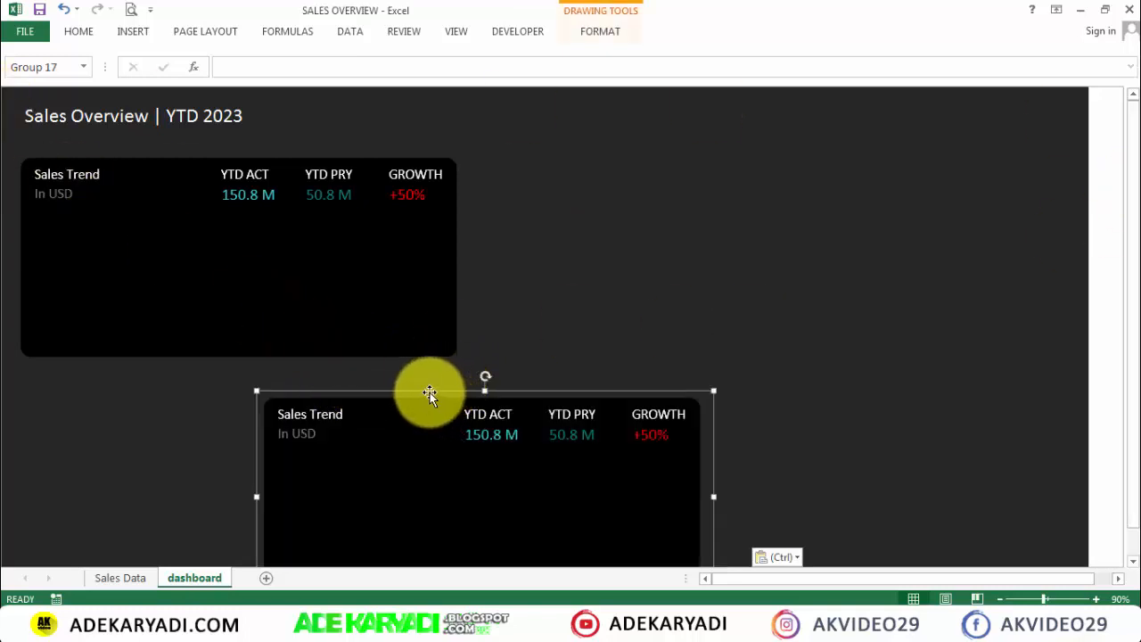
pyautogui.moveTo(430, 391); pyautogui.dragTo(186, 357)
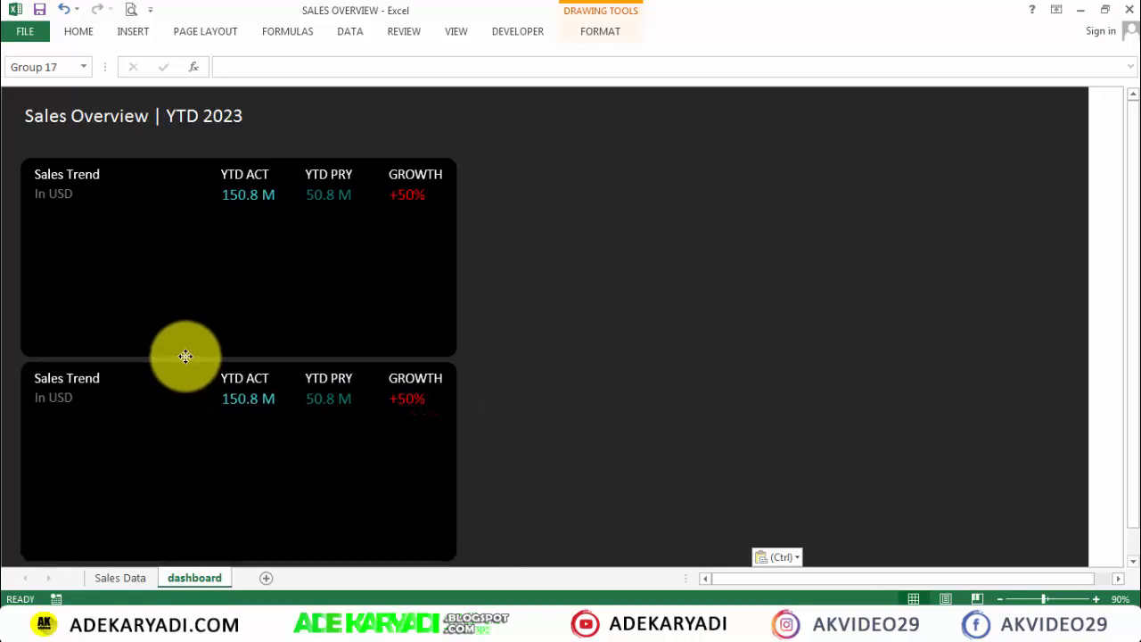
pyautogui.moveTo(185, 357); pyautogui.dragTo(185, 357)
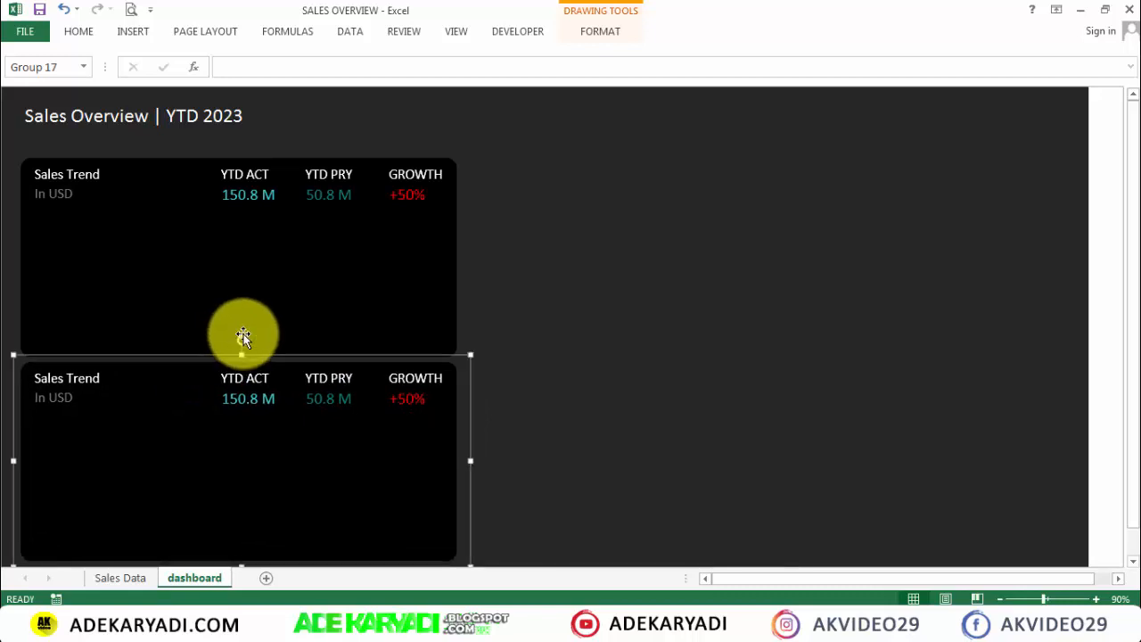
# Step: Nudge both stacked panels together upward and very slightly right, closer to the sheet title
pyautogui.keyDown('ctrl'); pyautogui.click(244, 329); pyautogui.keyUp('ctrl')
pyautogui.press('Up')
pyautogui.press('Up')
pyautogui.press('Up')
pyautogui.press('Up')
pyautogui.press('Up')
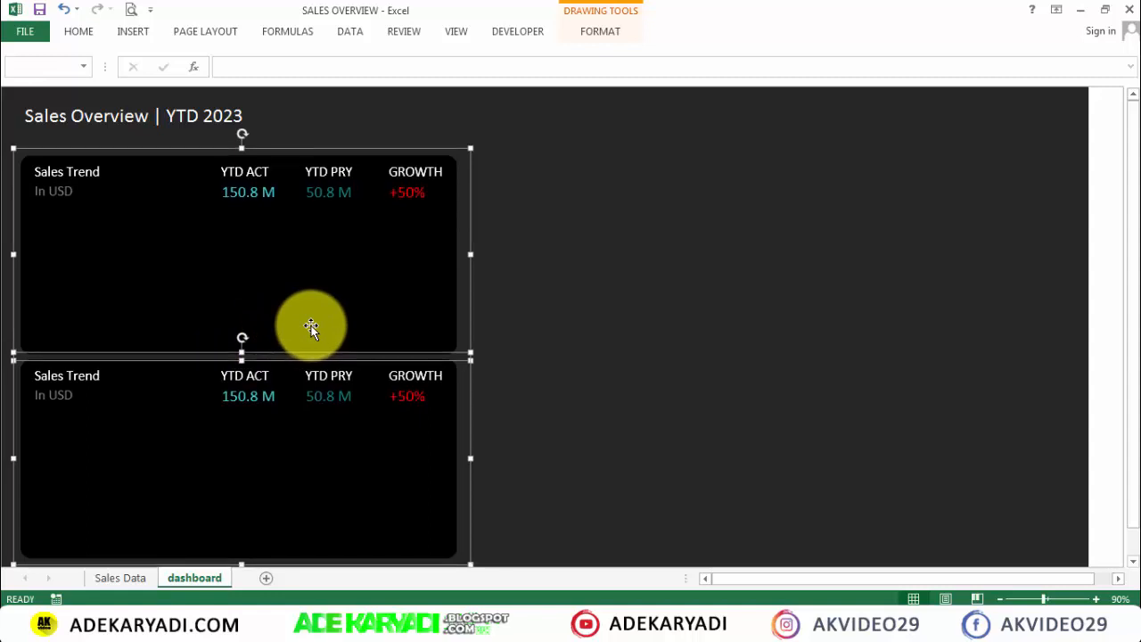
pyautogui.press('Left')
pyautogui.press('Right')
pyautogui.press('Right')
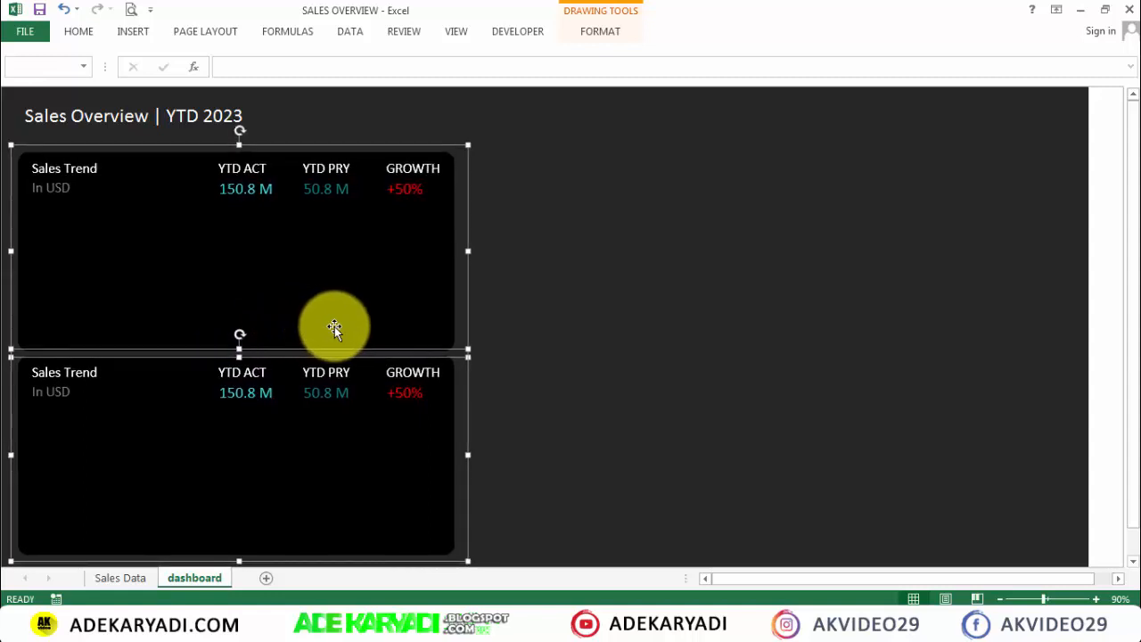
pyautogui.click(620, 317)
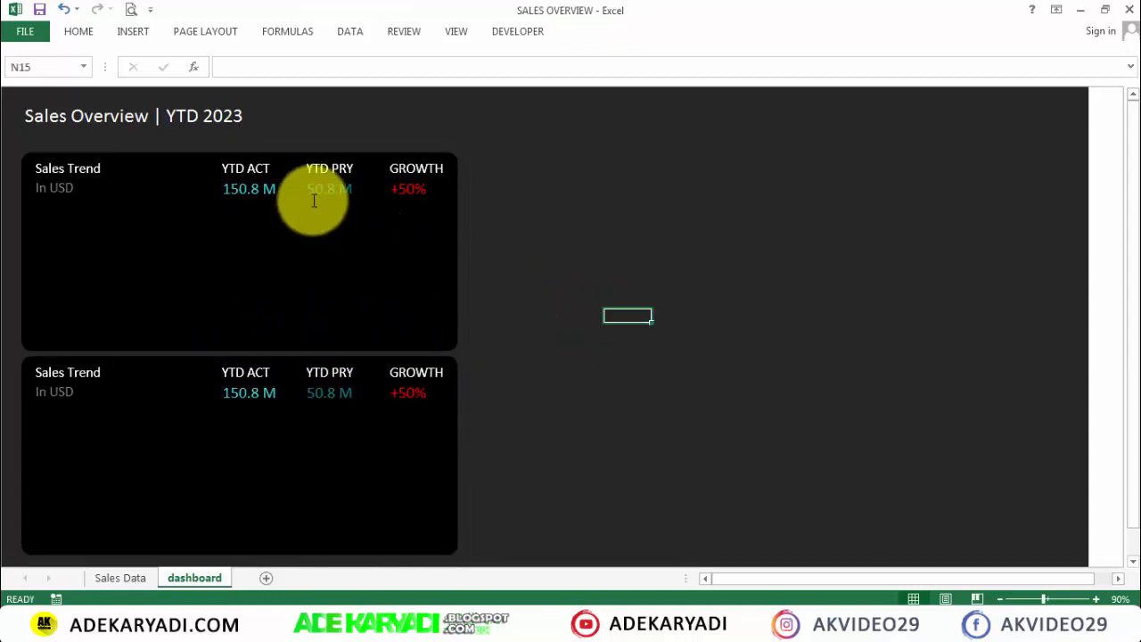
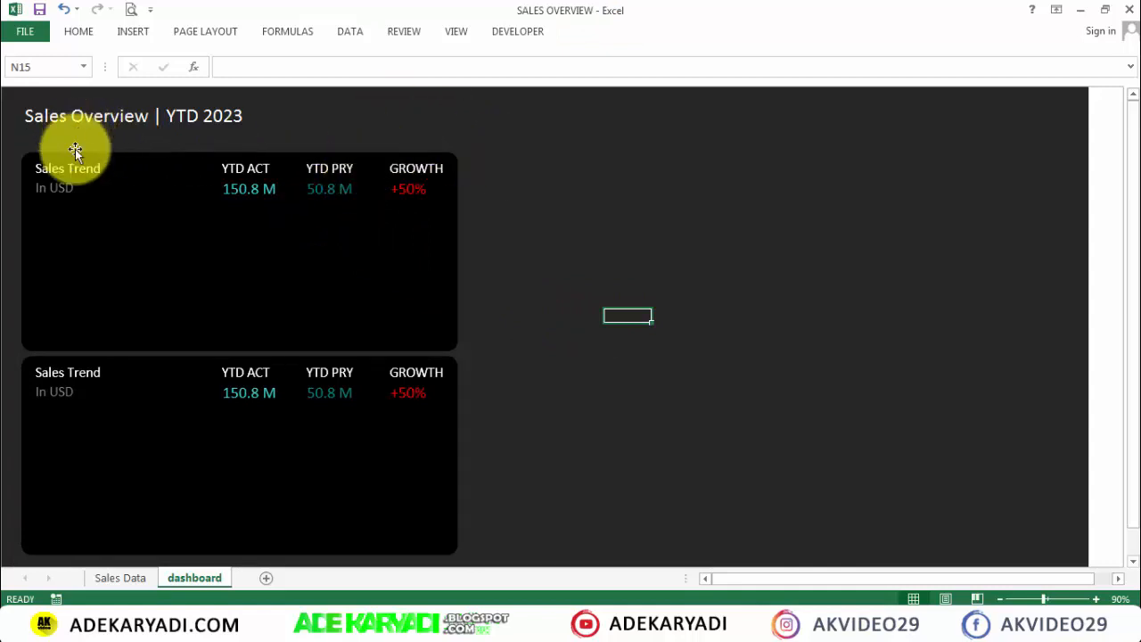
# Step: Nudge both stacked panels further up and slightly left, leaving a small gap beneath the "Sales Overview | YTD 2023" title
pyautogui.click(135, 167)
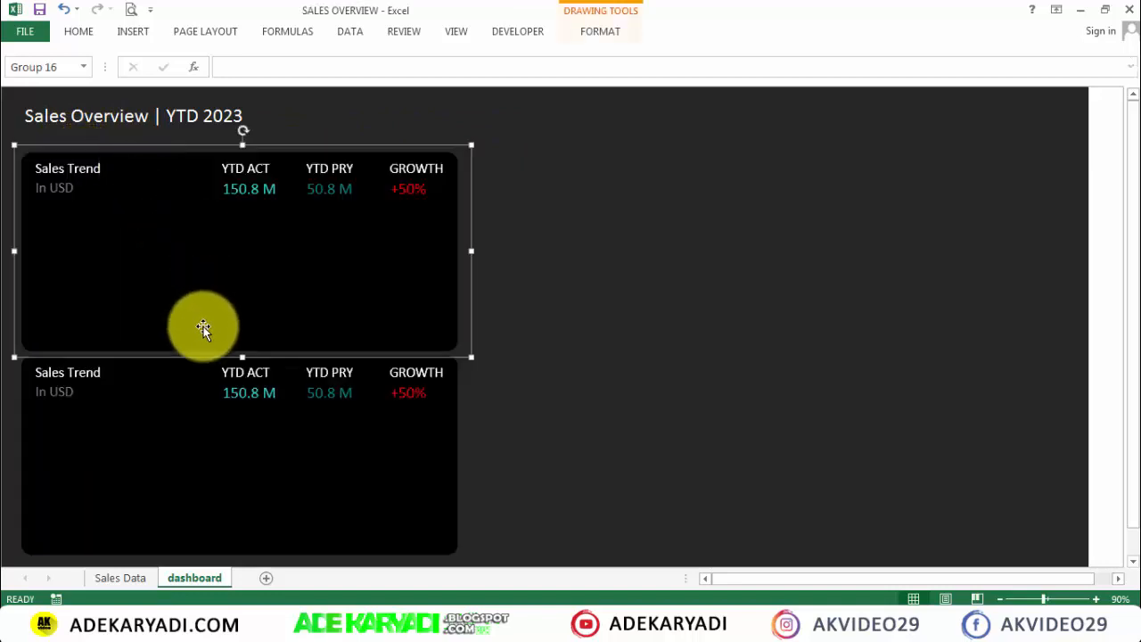
pyautogui.keyDown('ctrl'); pyautogui.click(179, 384); pyautogui.keyUp('ctrl')
pyautogui.press('Up')
pyautogui.press('Up')
pyautogui.press('Up')
pyautogui.press('Up')
pyautogui.press('Up')
pyautogui.press('Up')
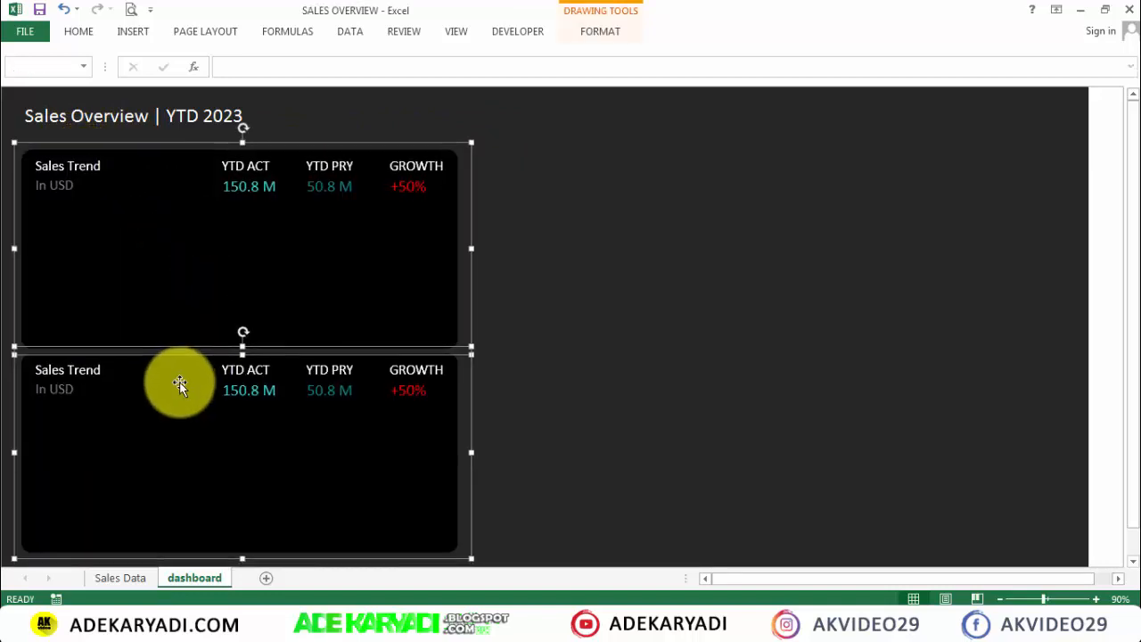
pyautogui.press('Left')
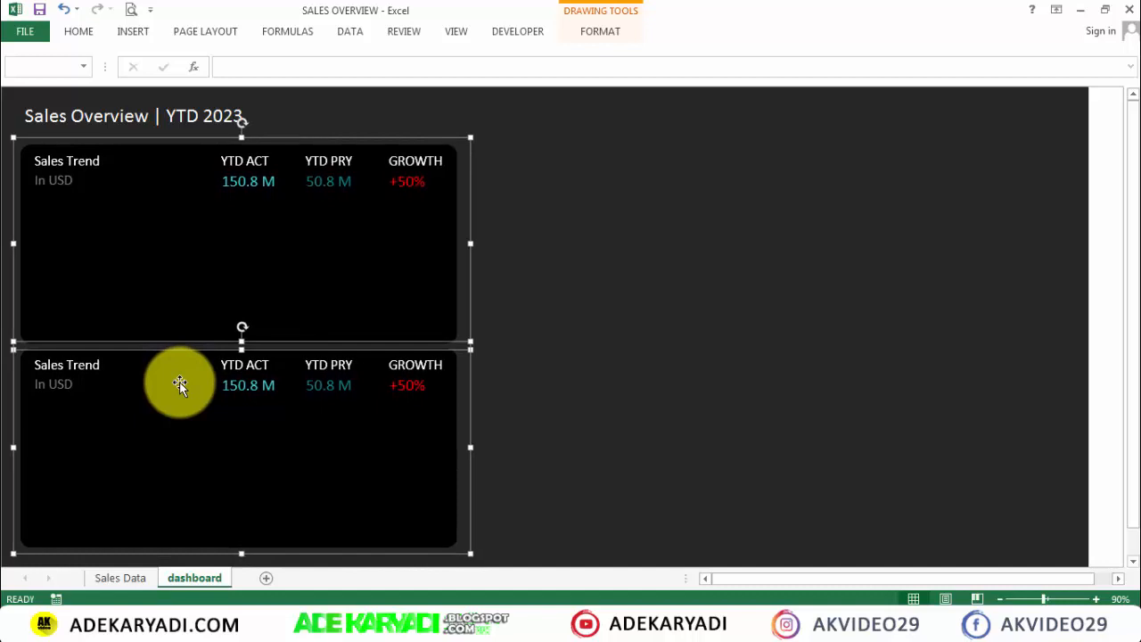
pyautogui.press('Up')
pyautogui.press('Up')
pyautogui.press('Left')
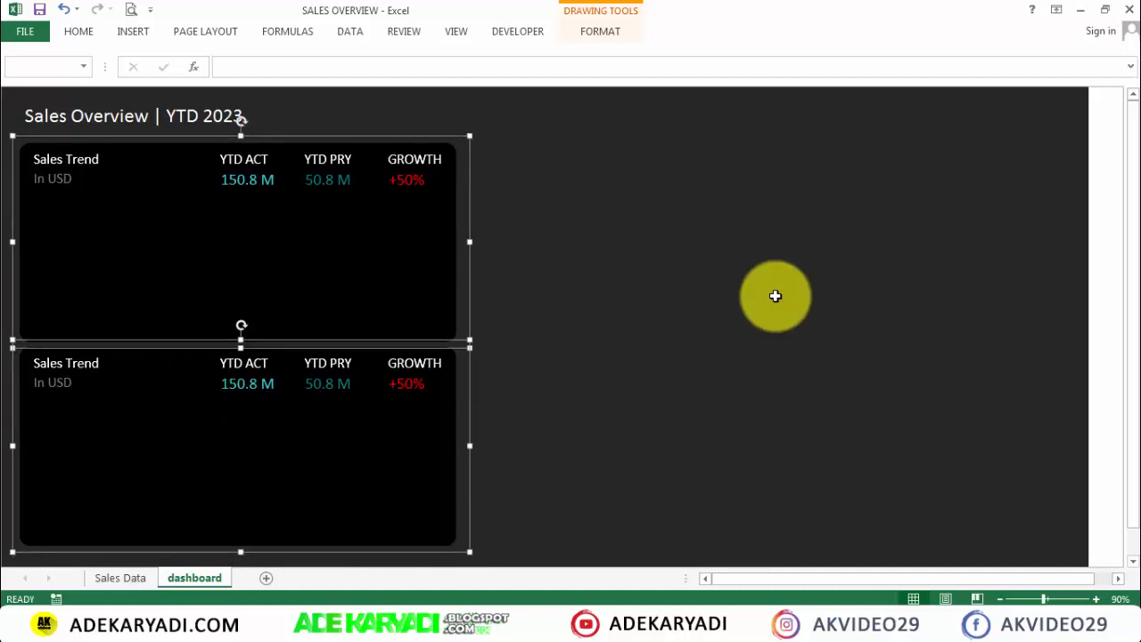
pyautogui.click(773, 299)
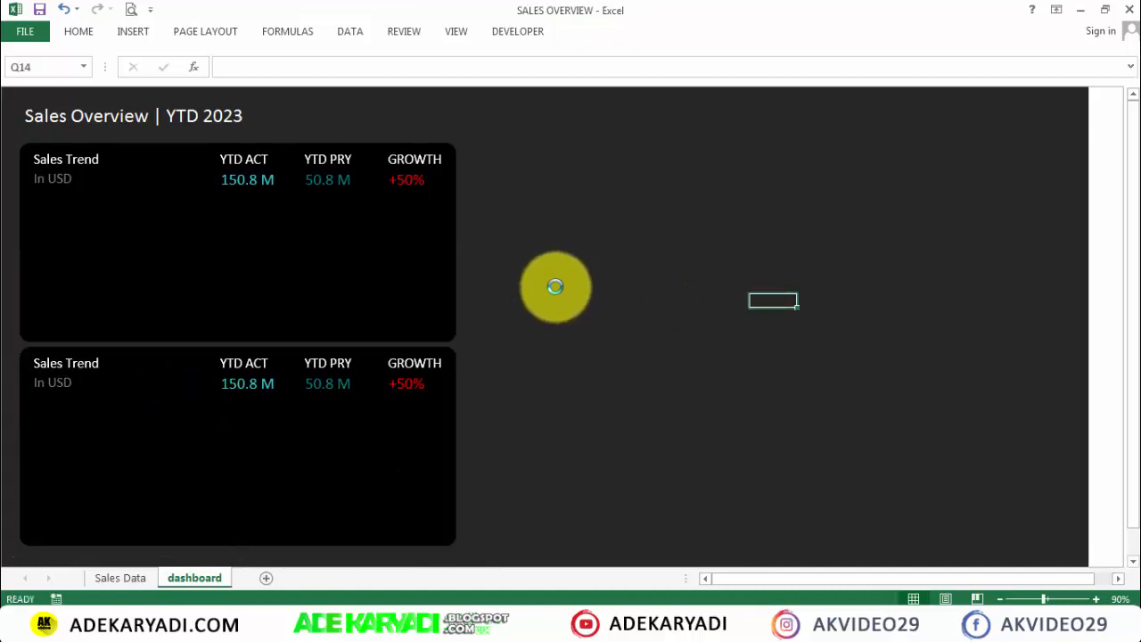
# Step: Change the lower panel's subtitle to "In Unit"
pyautogui.doubleClick(55, 385)
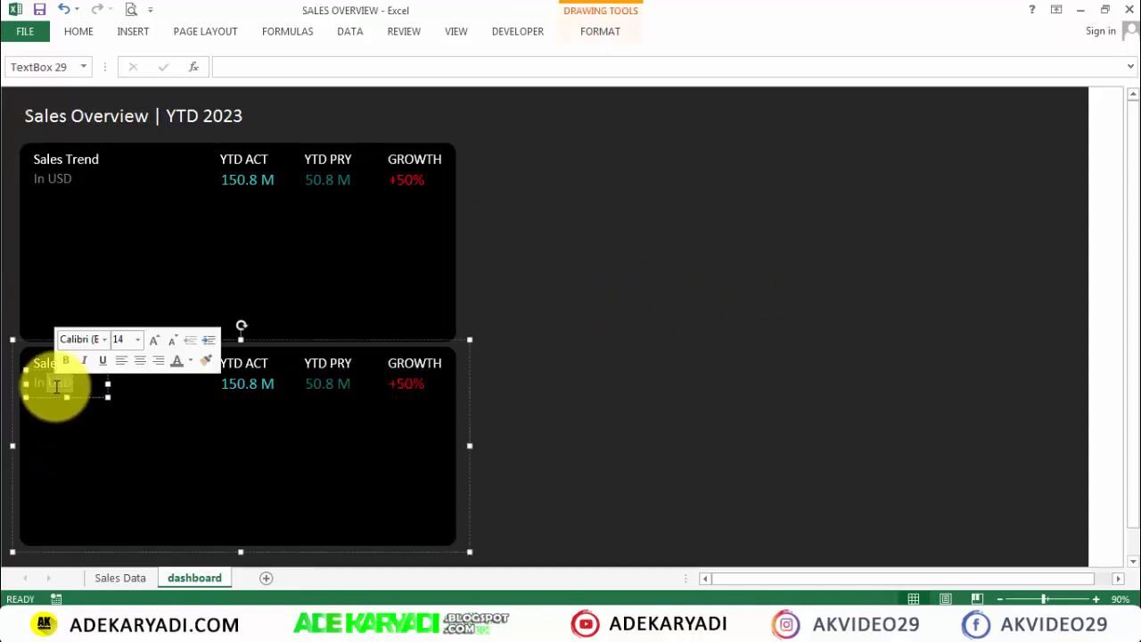
pyautogui.write('u')
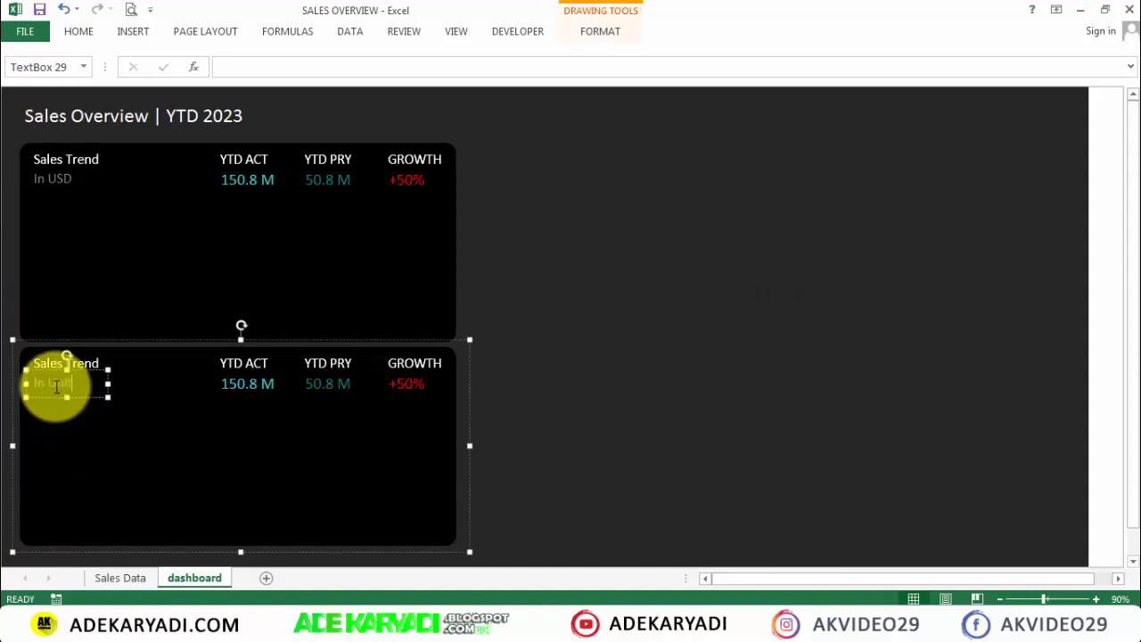
pyautogui.click(627, 270)
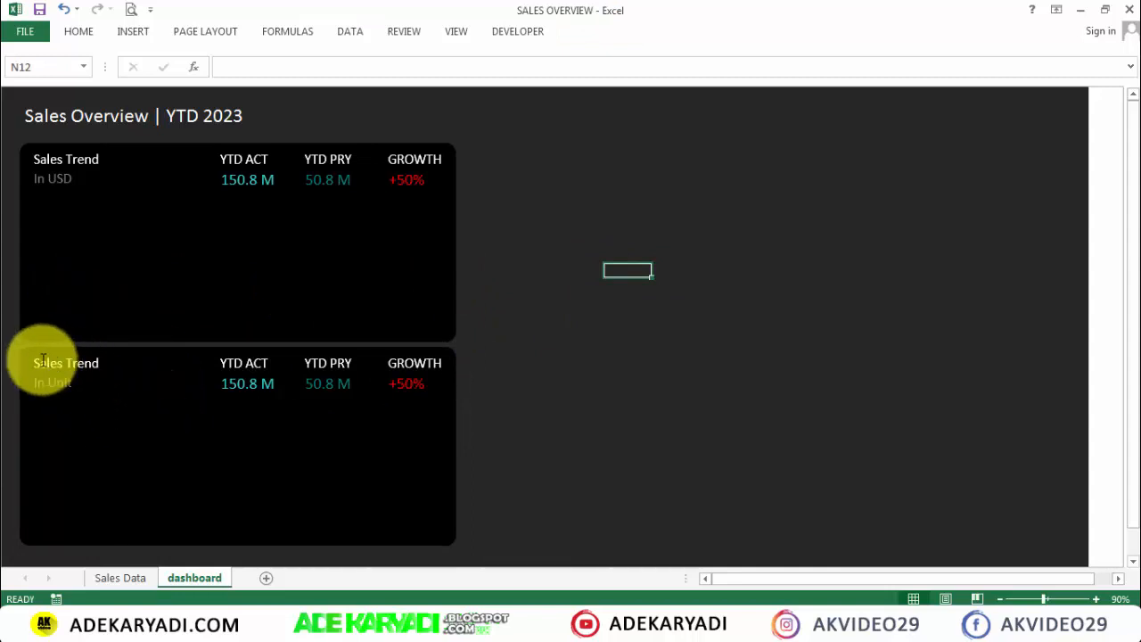
# Step: Change the lower panel's heading to "Unit Sold Trend" and widen its text box to fit the text
pyautogui.moveTo(36, 360); pyautogui.dragTo(102, 365)
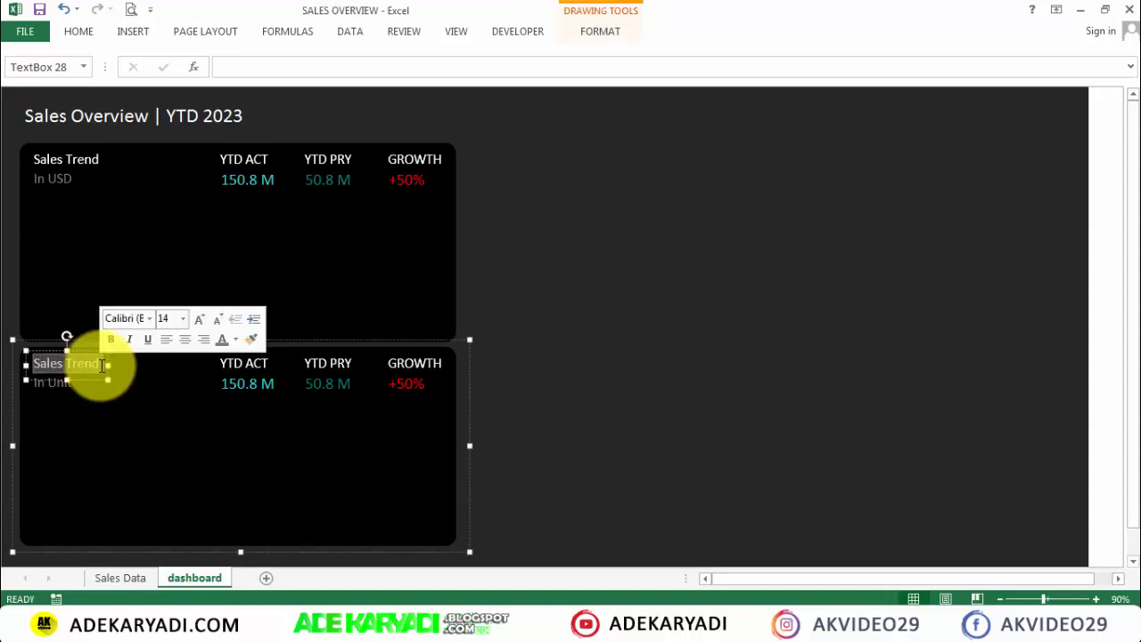
pyautogui.write('Unit')
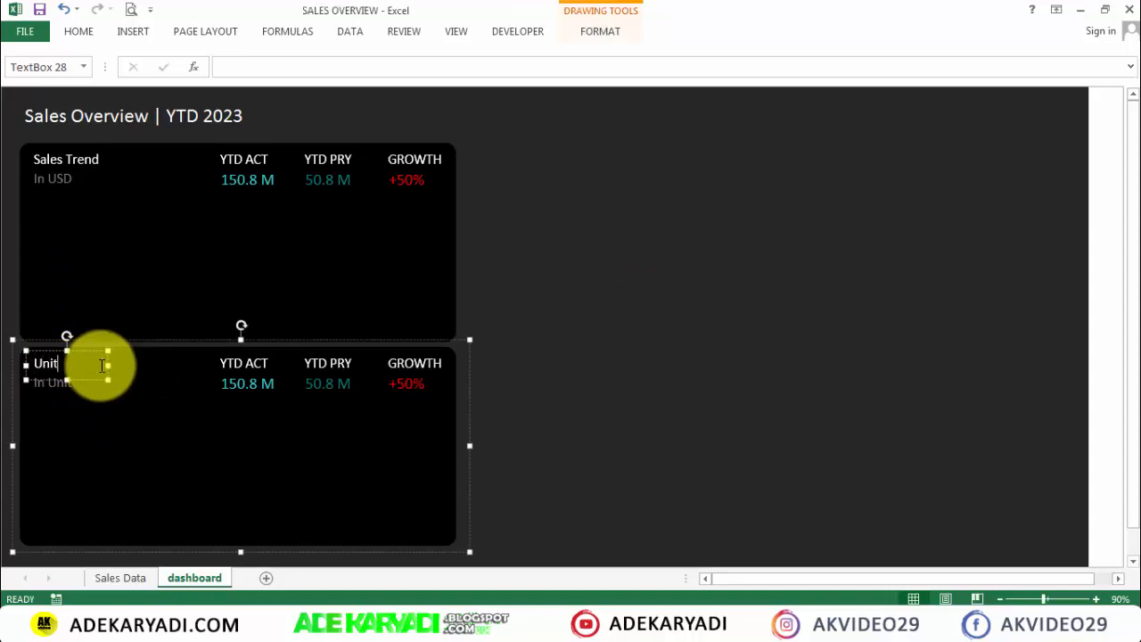
pyautogui.write(' Sold Trend')
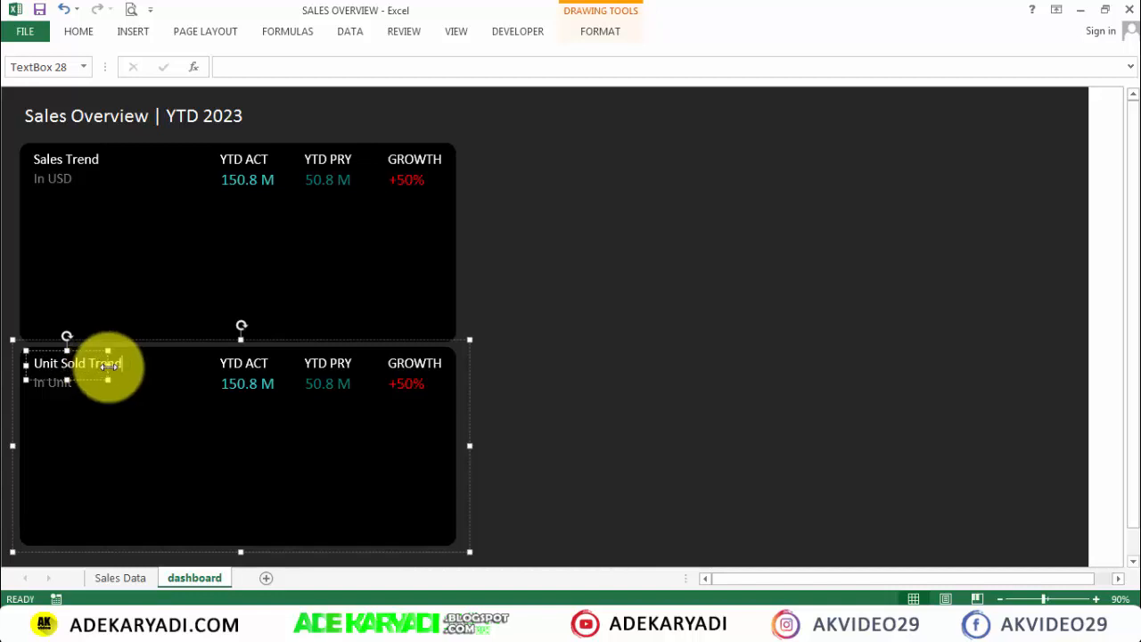
pyautogui.moveTo(108, 365); pyautogui.dragTo(132, 366)
pyautogui.click(821, 329)
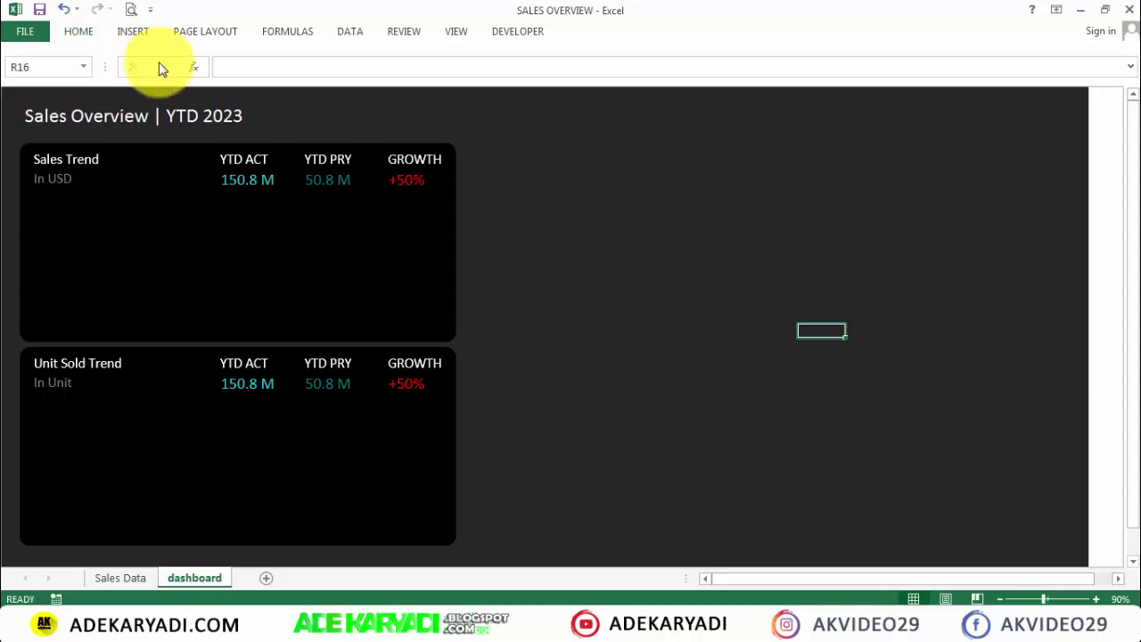
# Step: Paste another copy of the Sales Trend panel and place it beside the upper original, tops aligned with a narrow gap
pyautogui.click(658, 268)
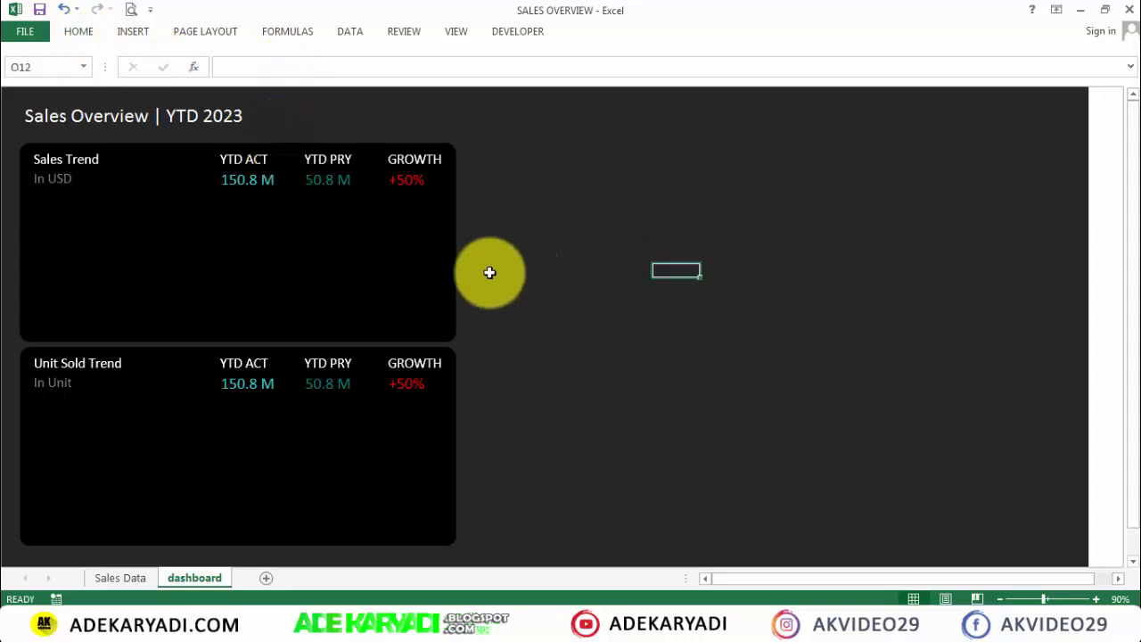
pyautogui.click(443, 301)
pyautogui.click(543, 238)
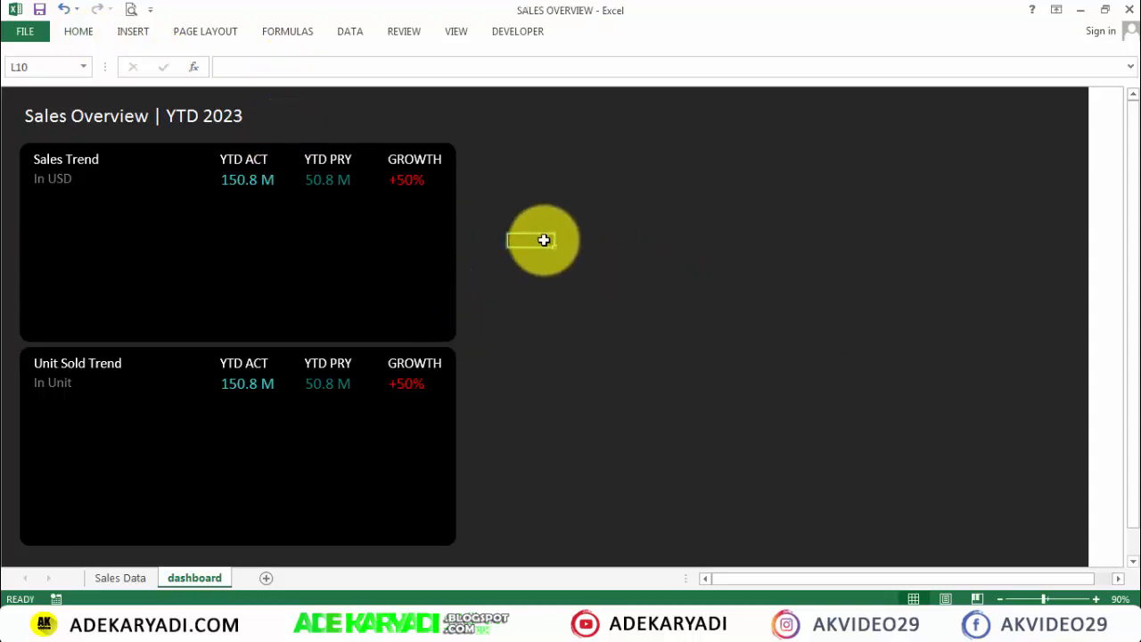
pyautogui.hotkey('ctrl', 'v')
pyautogui.moveTo(560, 232); pyautogui.dragTo(515, 140)
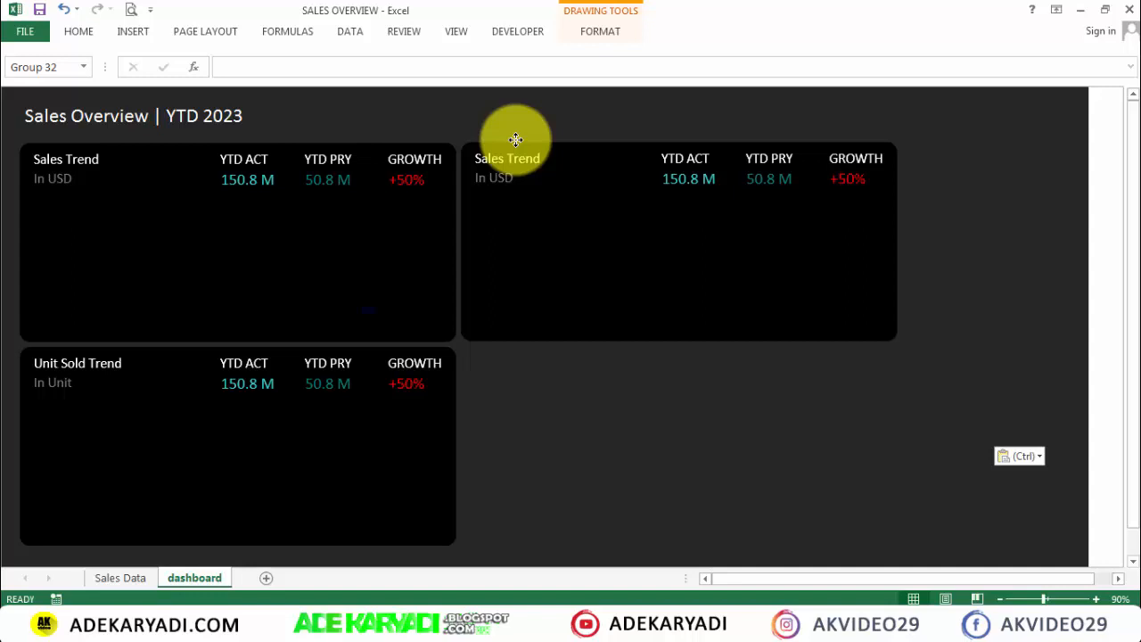
pyautogui.click(515, 140)
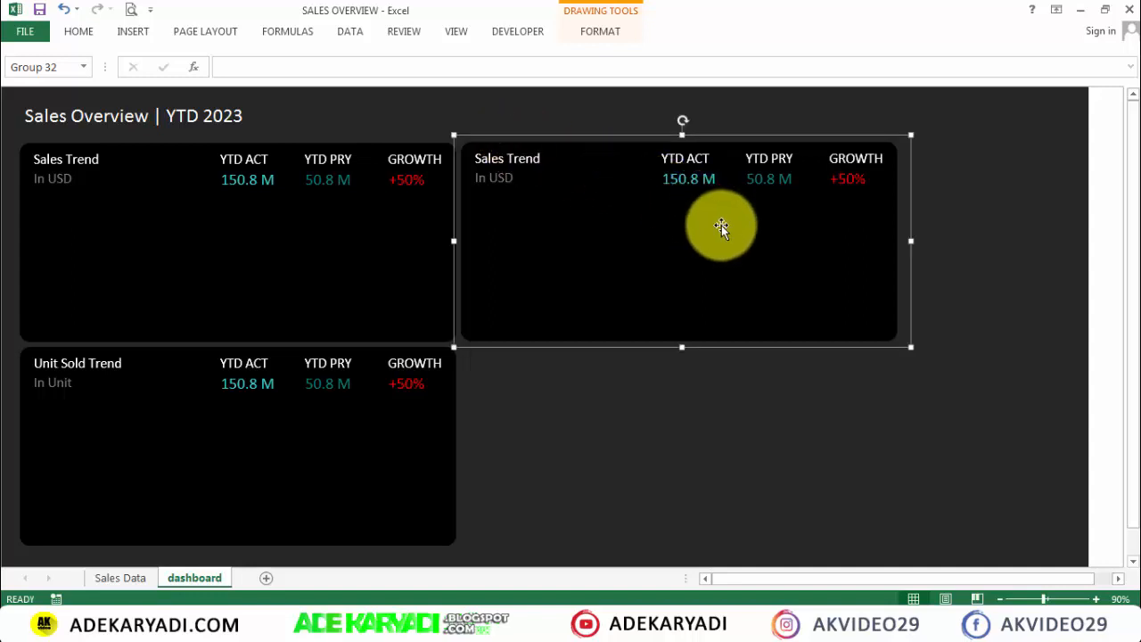
pyautogui.click(709, 194)
pyautogui.click(931, 193)
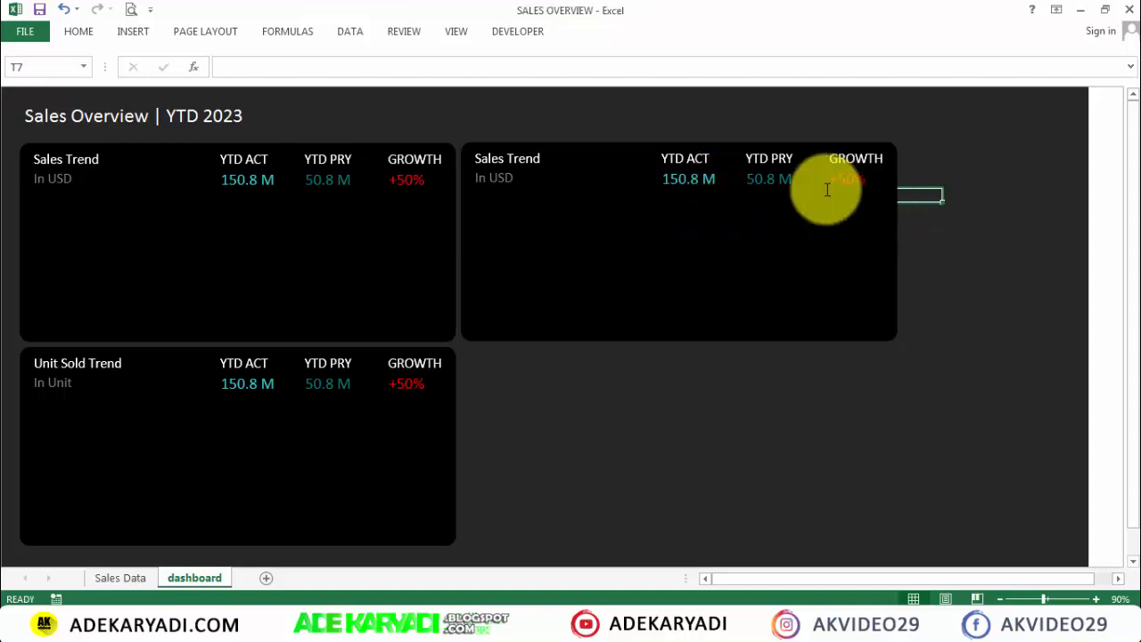
# Step: Delete the "YTD ACT" heading and its value from the new right-hand Sales Trend panel
pyautogui.doubleClick(710, 189)
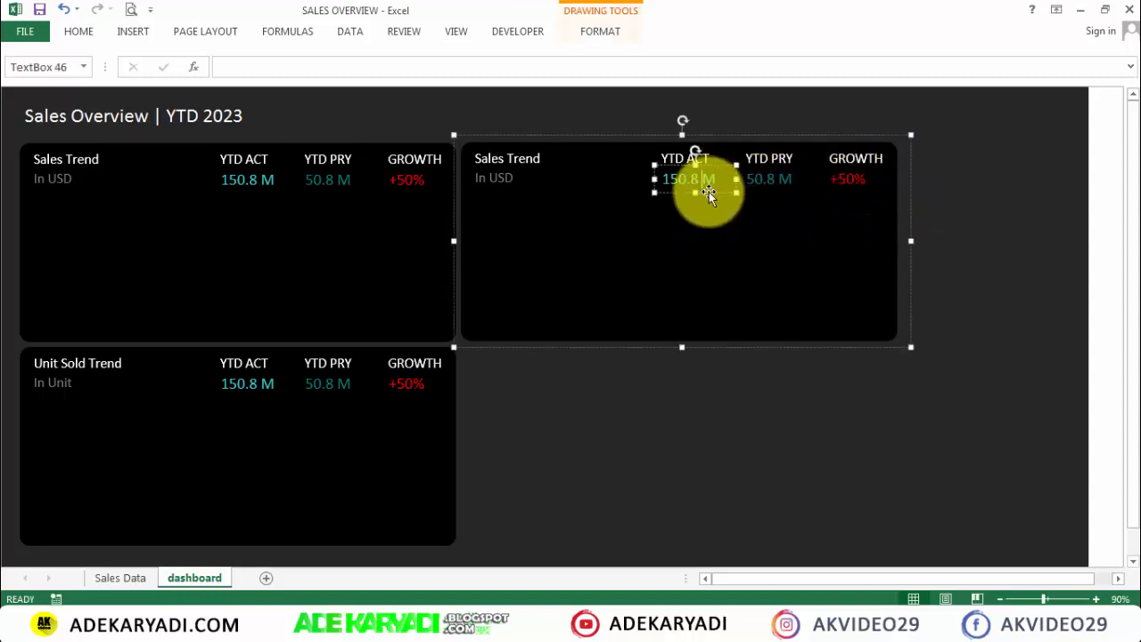
pyautogui.press('Escape')
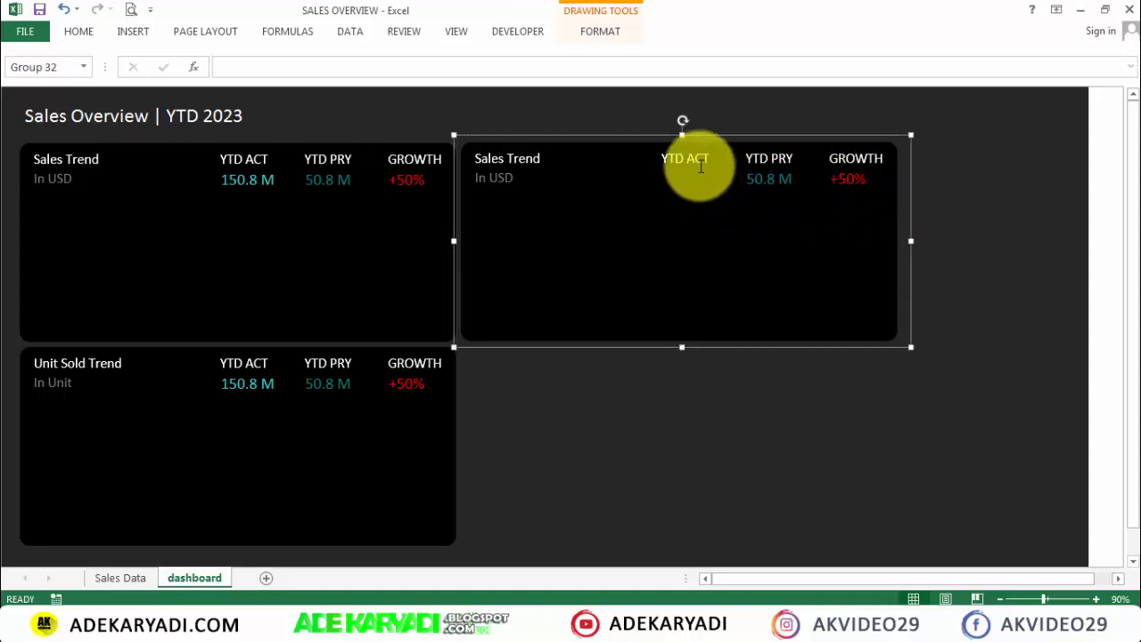
pyautogui.click(706, 174)
pyautogui.press('Delete')
# Step: Delete the "YTD PRY" heading and its value from the right-hand Sales Trend panel
pyautogui.click(772, 181)
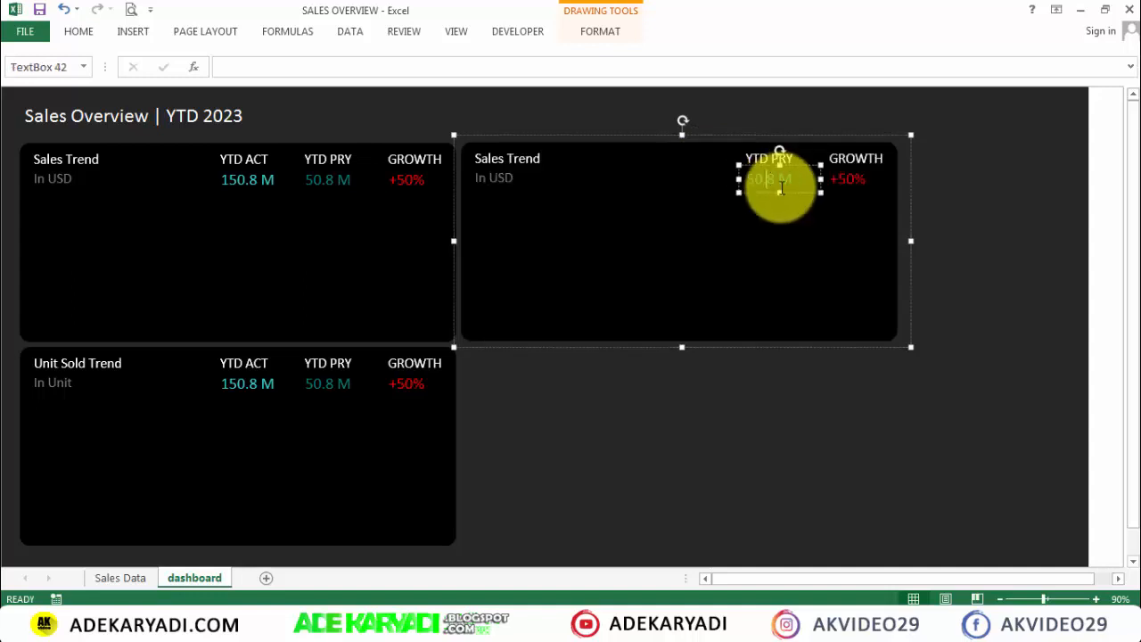
pyautogui.press('Escape')
pyautogui.press('Delete')
pyautogui.click(781, 165)
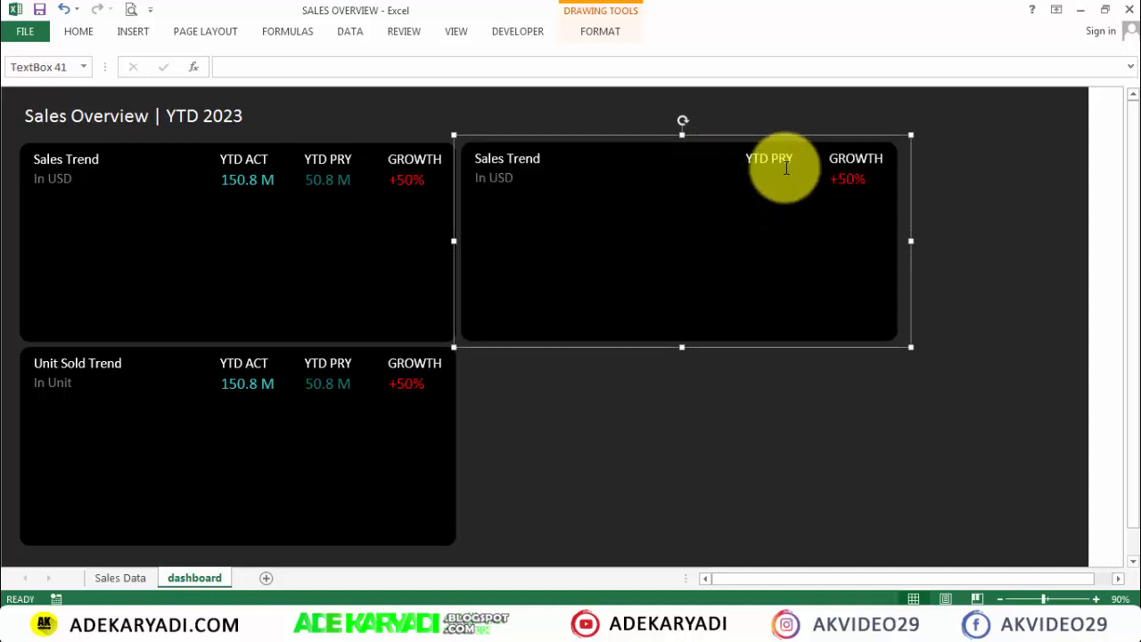
pyautogui.press('Escape')
pyautogui.press('Delete')
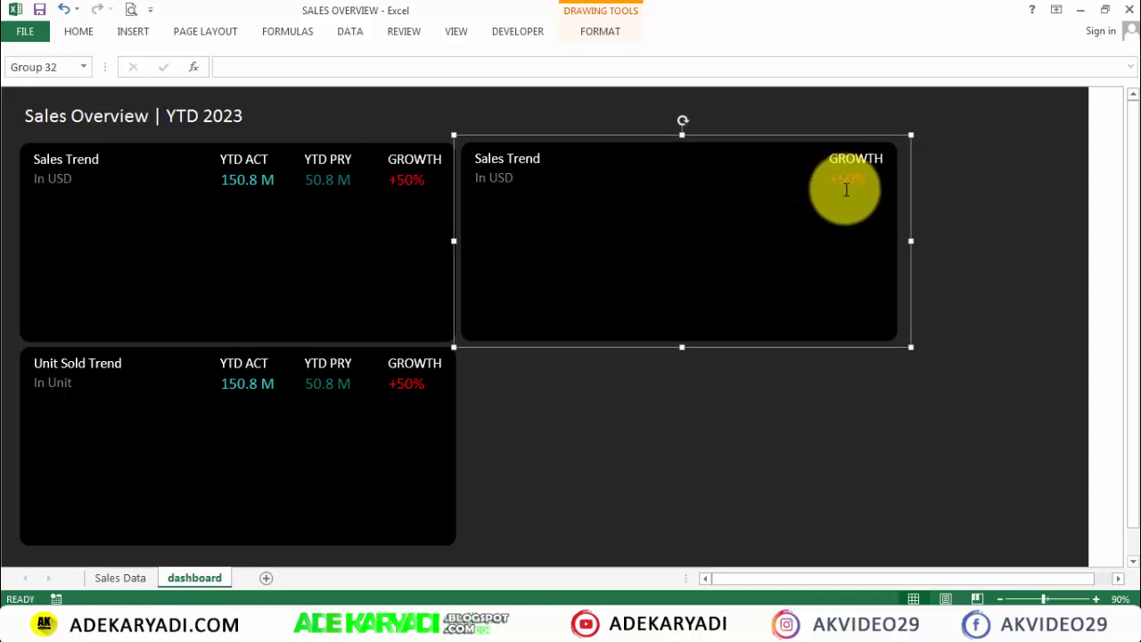
# Step: Delete the "GROWTH" heading and its value from the right-hand Sales Trend panel
pyautogui.click(846, 187)
pyautogui.press('Escape')
pyautogui.press('Delete')
pyautogui.click(844, 174)
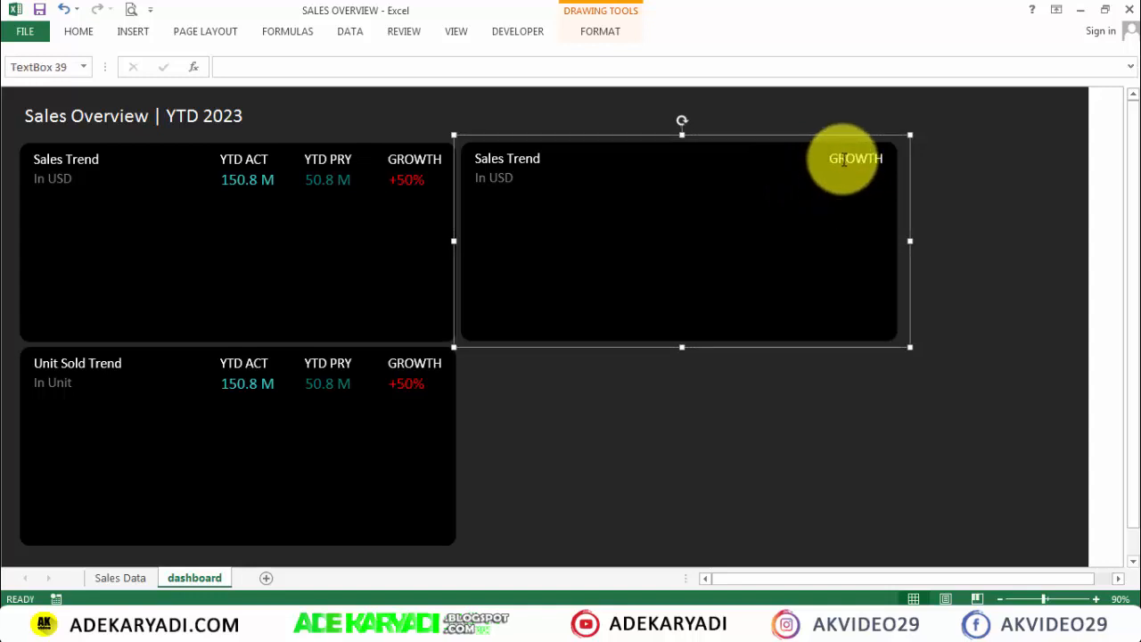
pyautogui.press('Escape')
pyautogui.press('Delete')
pyautogui.click(935, 155)
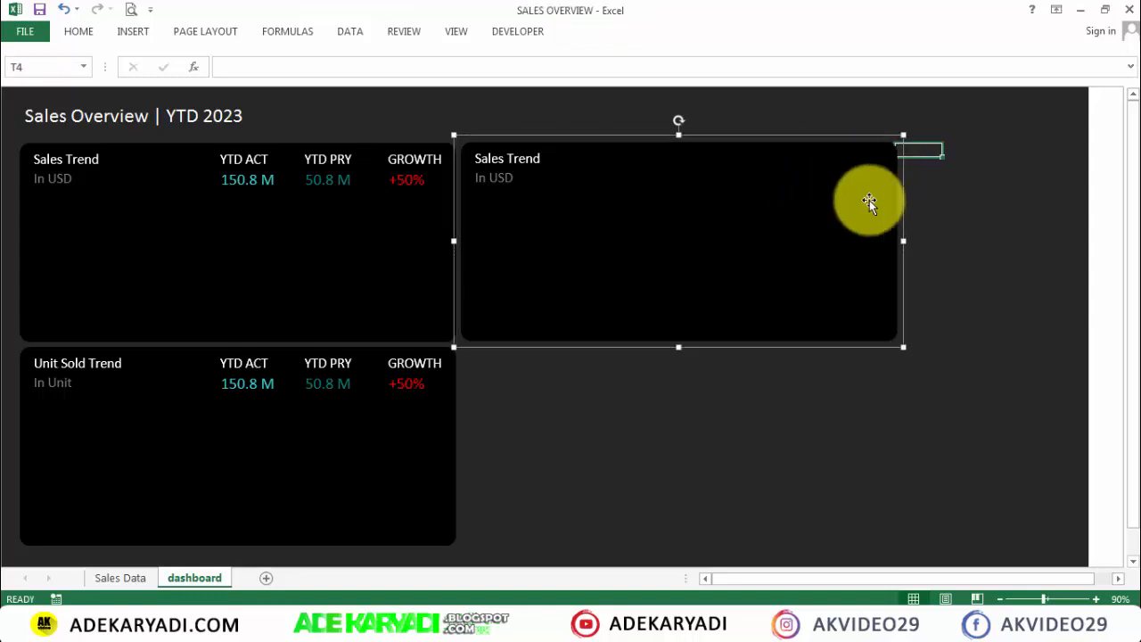
# Step: Narrow the black background of the right-hand Sales Trend panel to about two thirds of its width, keeping its height
pyautogui.click(846, 214)
pyautogui.click(887, 238)
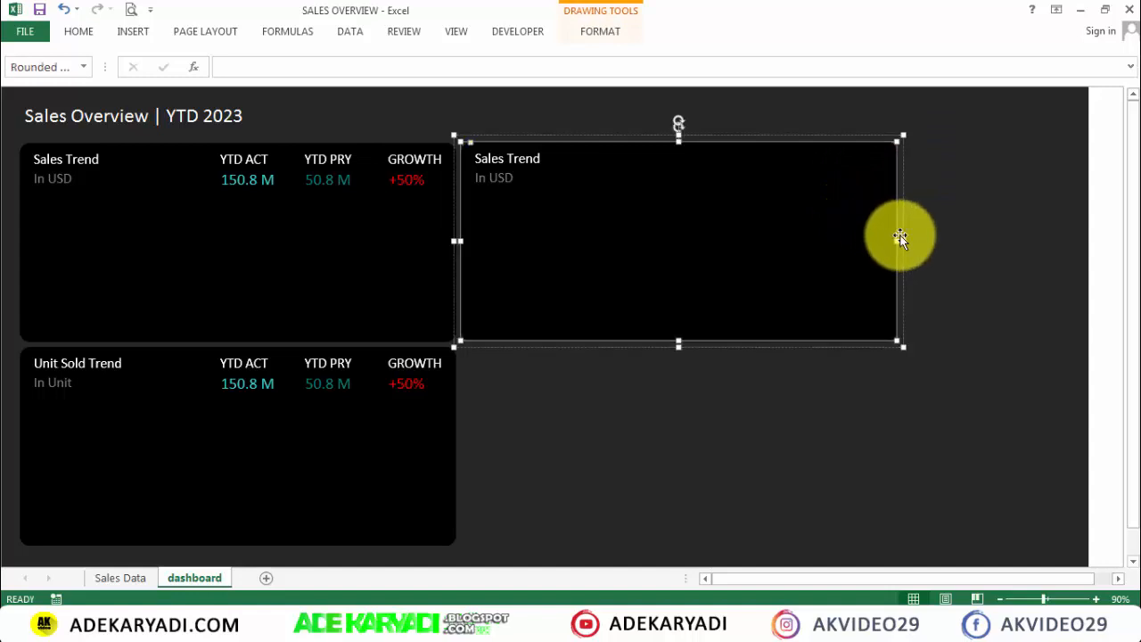
pyautogui.moveTo(897, 239); pyautogui.dragTo(767, 228)
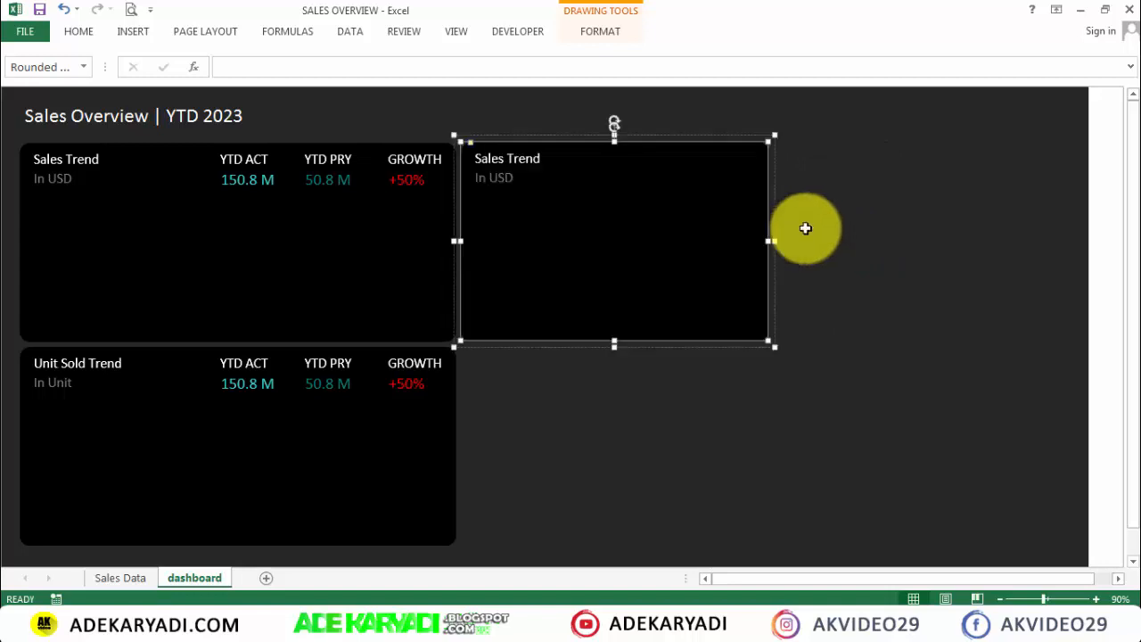
# Step: Extend the dark dashboard background by copying a dark-filled cell onto the blank white column cells beside it
pyautogui.click(1075, 96)
pyautogui.hotkey('ctrl', 'c')
pyautogui.moveTo(1106, 94); pyautogui.dragTo(1098, 532)
pyautogui.hotkey('ctrl', 'v')
pyautogui.click(1034, 461)
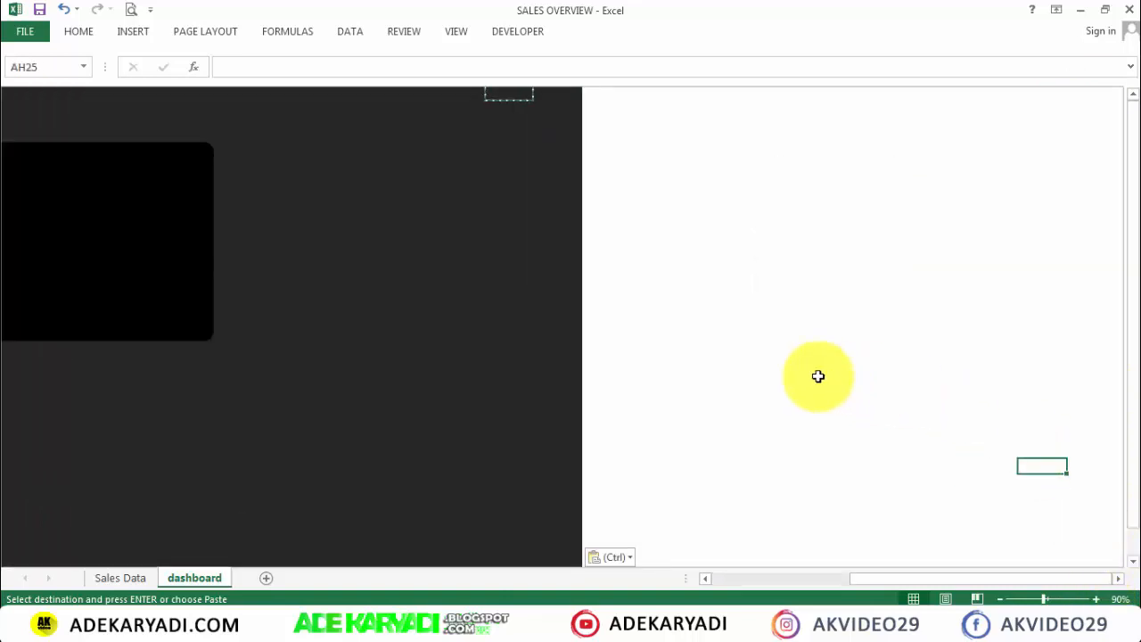
pyautogui.moveTo(1037, 581); pyautogui.dragTo(749, 581)
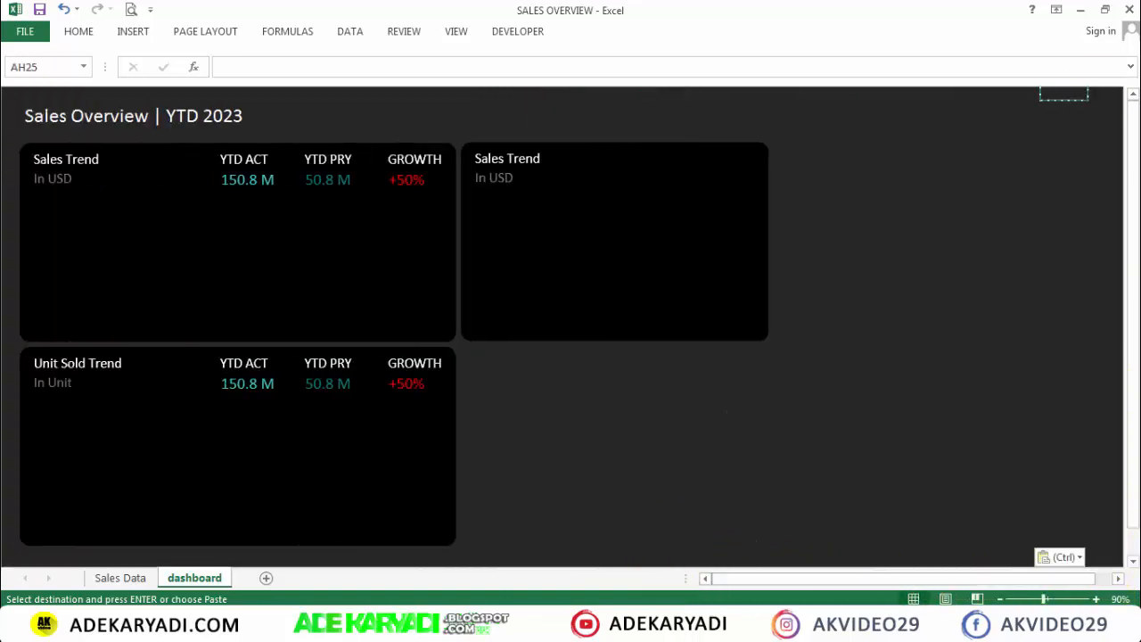
# Step: Duplicate the narrowed Sales Trend panel and place the copy directly below it, level with the Unit Sold Trend panel
pyautogui.click(559, 326)
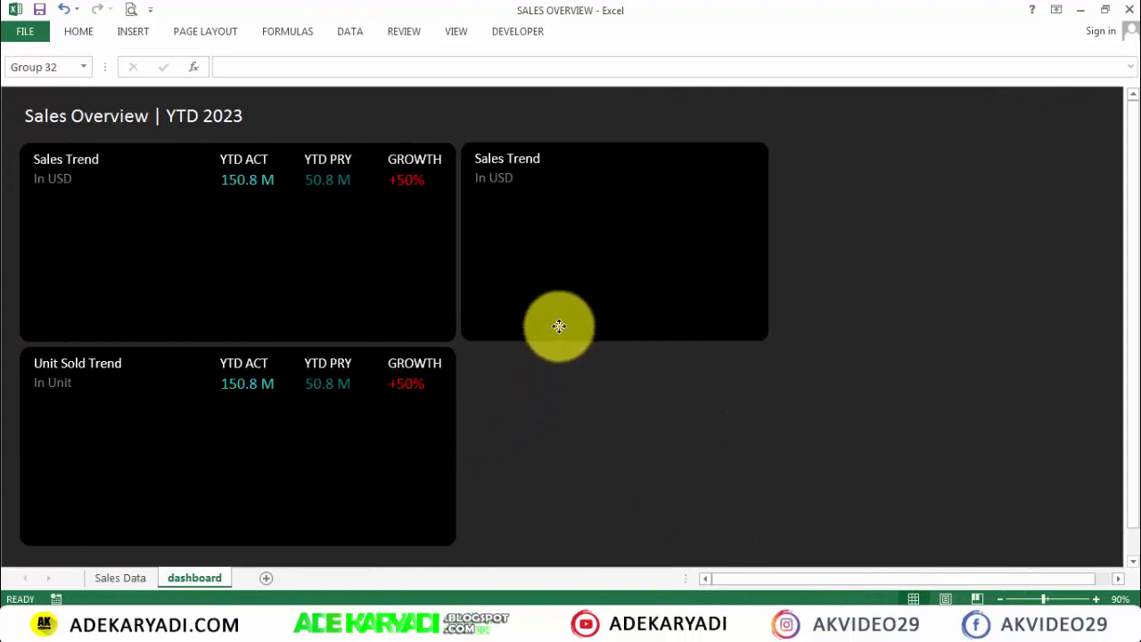
pyautogui.hotkey('ctrl', 'c')
pyautogui.click(945, 184)
pyautogui.hotkey('ctrl', 'v')
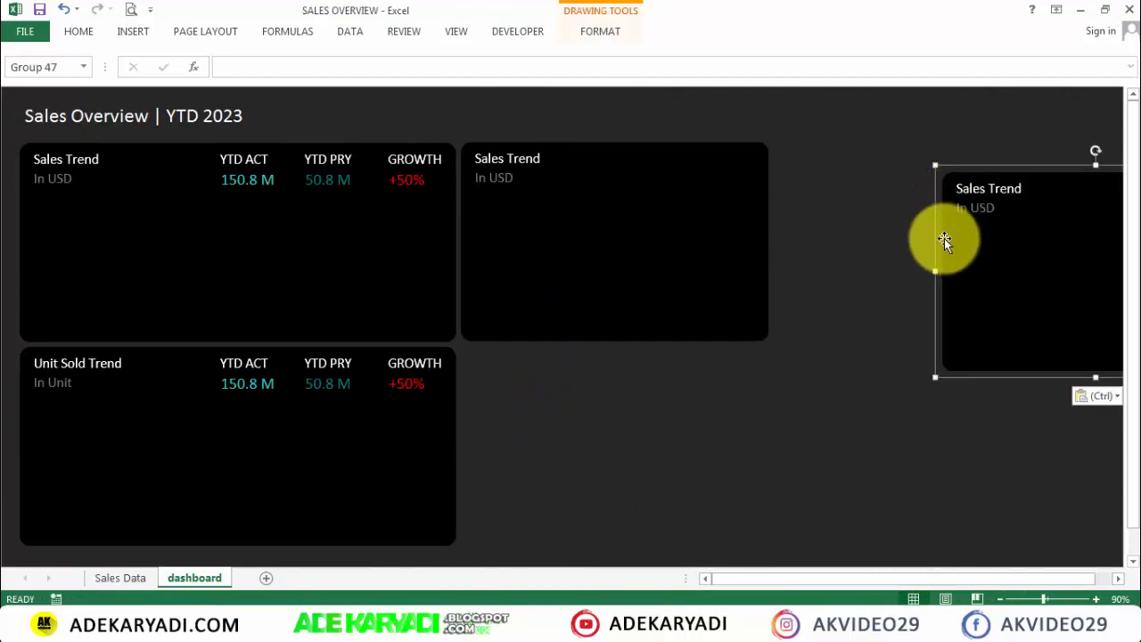
pyautogui.moveTo(933, 380); pyautogui.dragTo(464, 555)
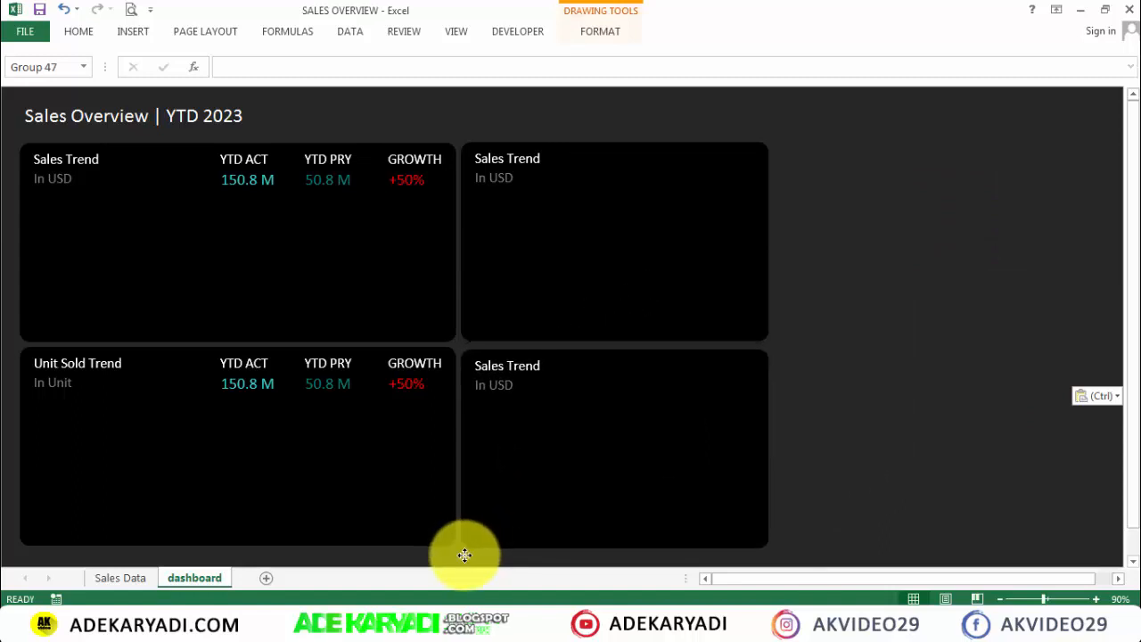
pyautogui.moveTo(464, 555); pyautogui.dragTo(464, 554)
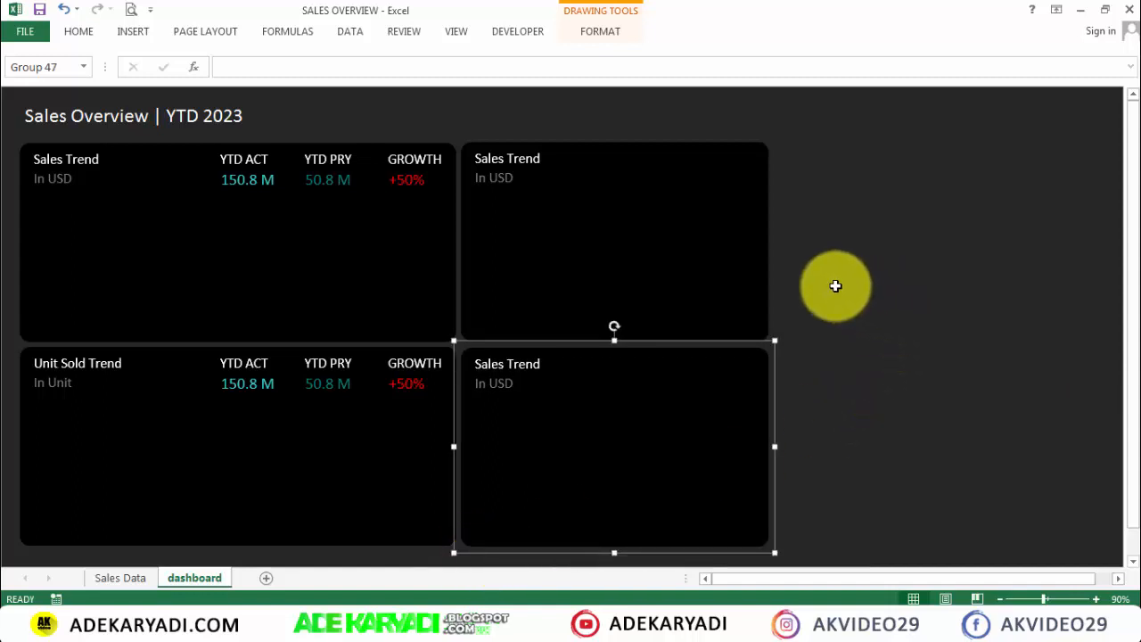
# Step: Paste another copy of the narrow Sales Trend panel and place it at the end of the upper row, tops aligned
pyautogui.click(805, 187)
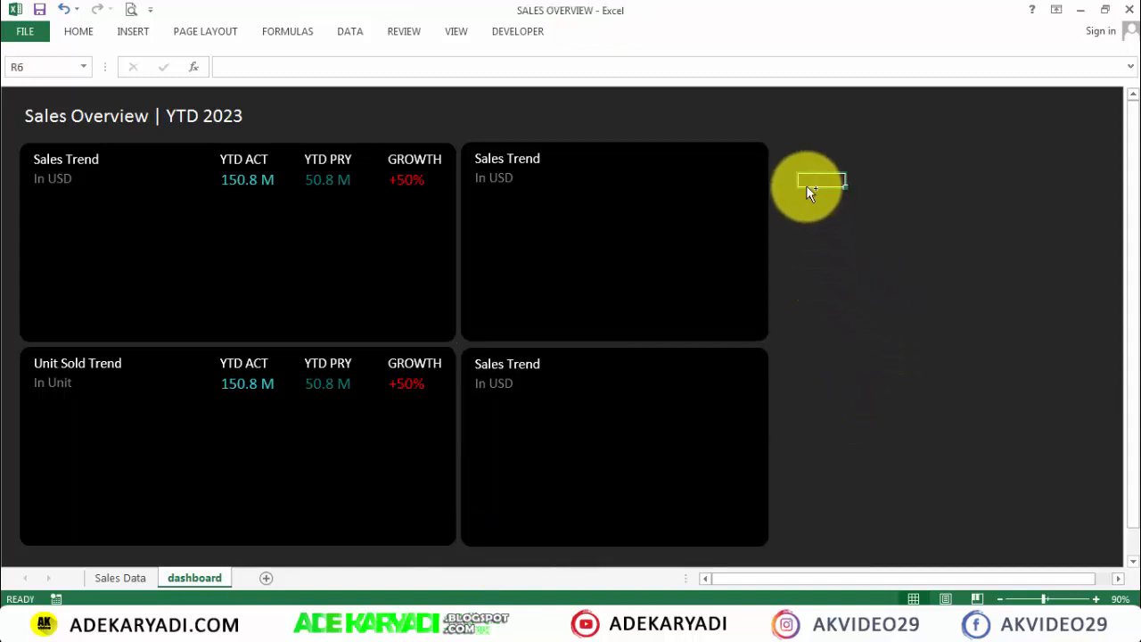
pyautogui.hotkey('ctrl', 'v')
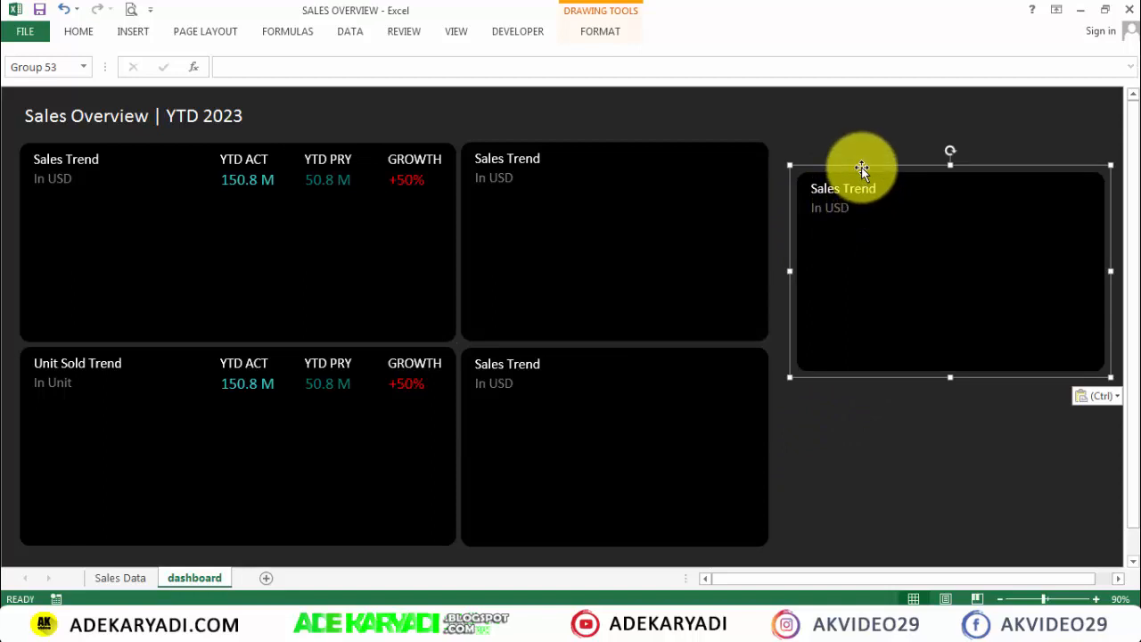
pyautogui.moveTo(861, 167); pyautogui.dragTo(838, 137)
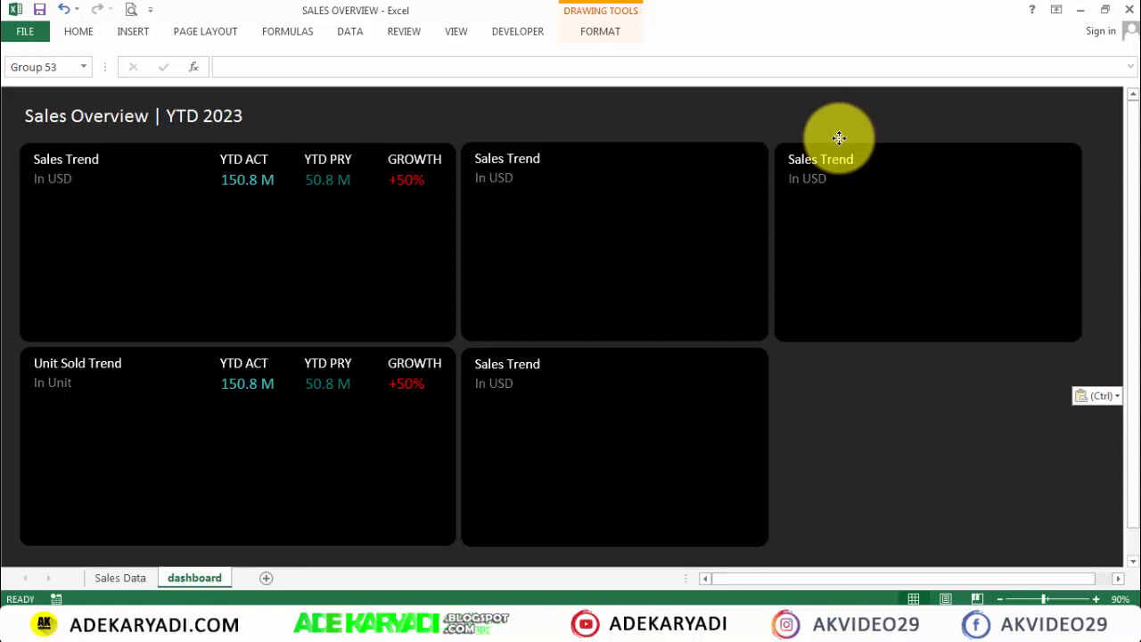
pyautogui.moveTo(839, 138); pyautogui.dragTo(839, 137)
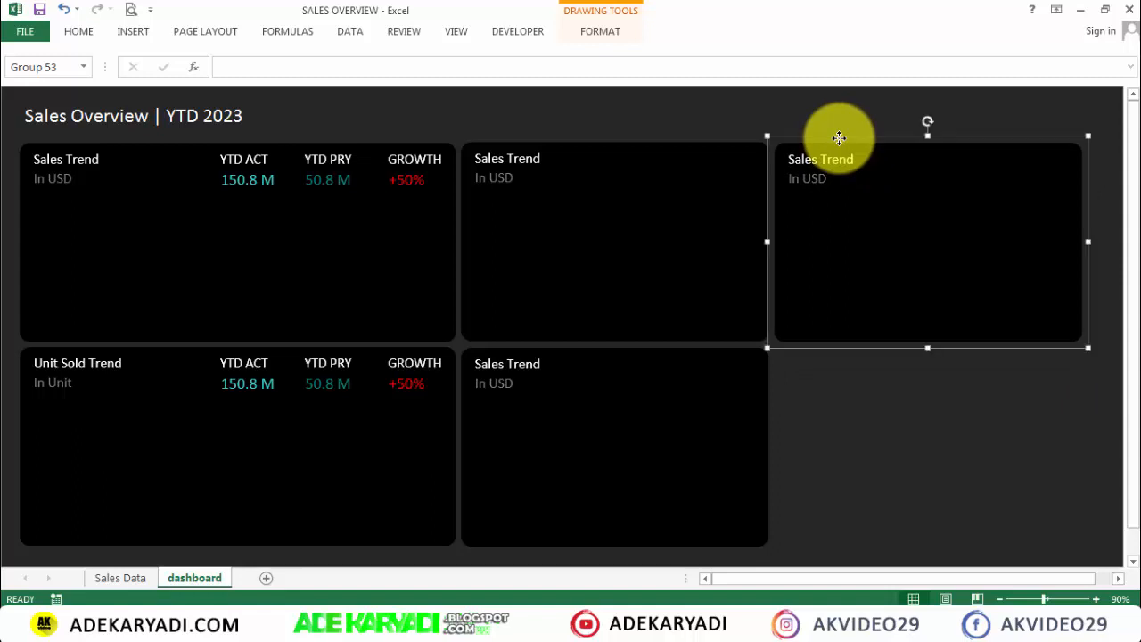
# Step: Change the title of the upper middle panel to "YTD Sales"
pyautogui.doubleClick(492, 172)
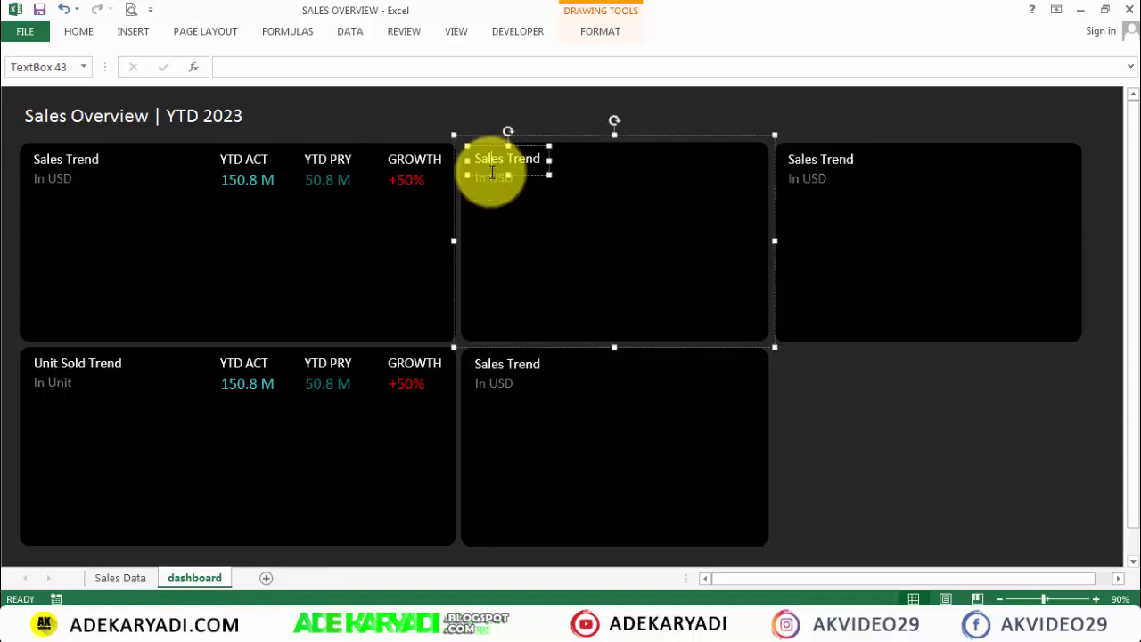
pyautogui.moveTo(474, 161); pyautogui.dragTo(535, 160)
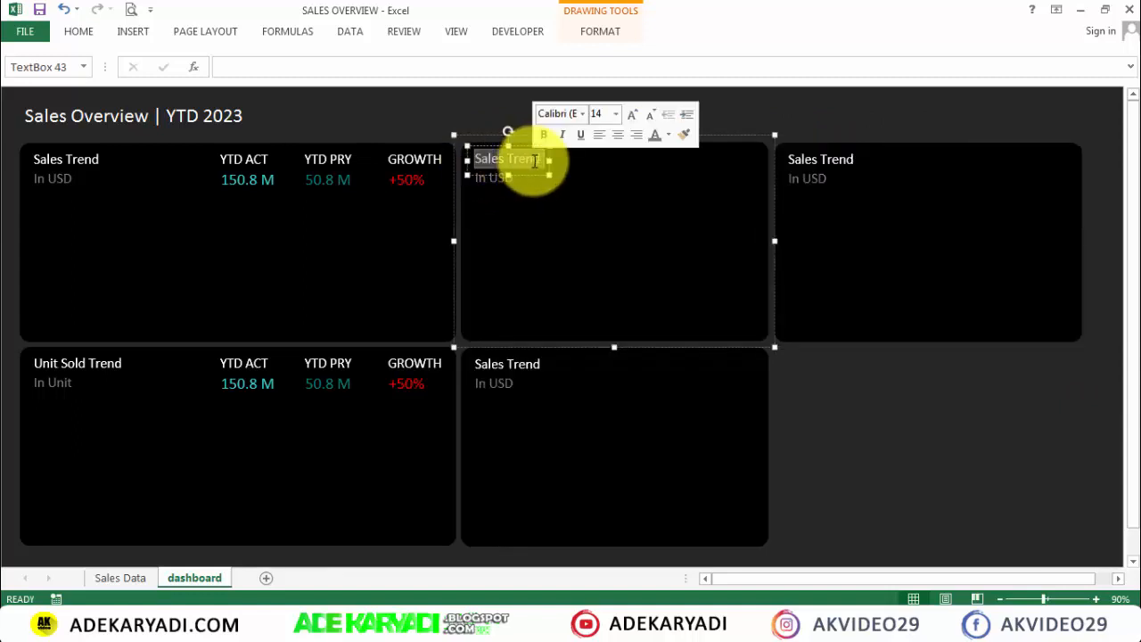
pyautogui.write('YTD S')
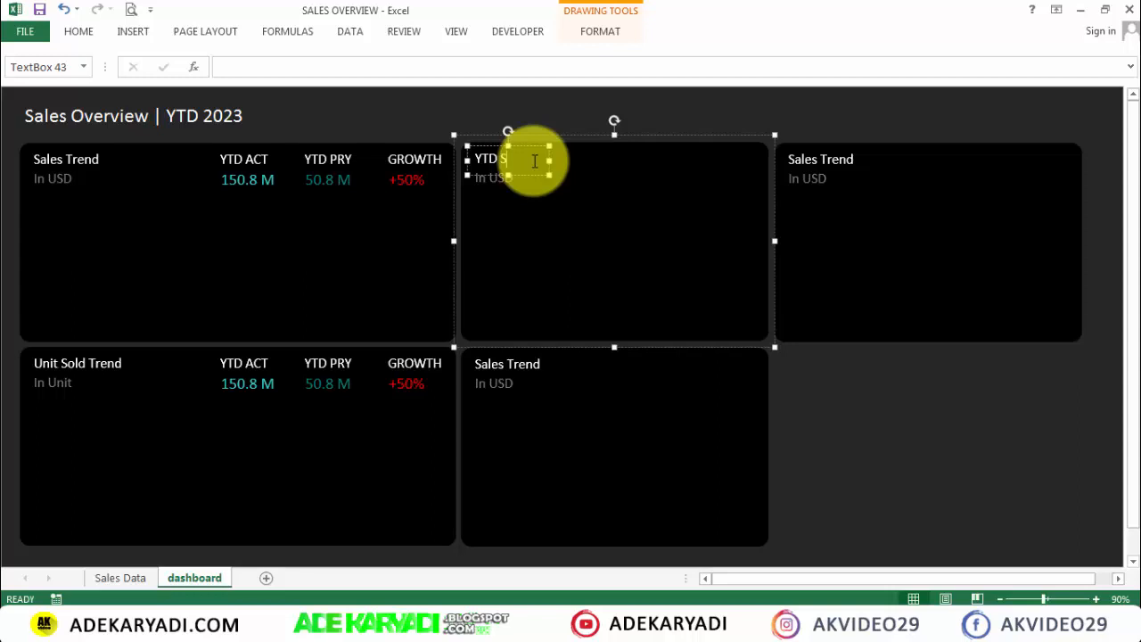
pyautogui.write('ales')
# Step: Change the subtitle of the YTD Sales panel to "In Country"
pyautogui.click(490, 180)
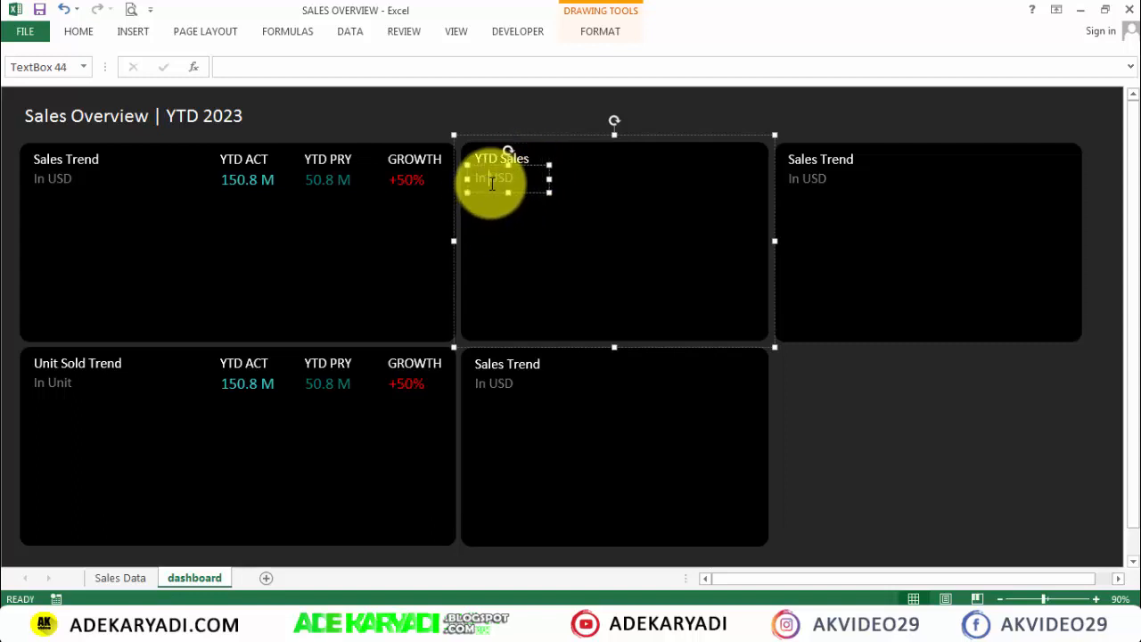
pyautogui.tripleClick(495, 177)
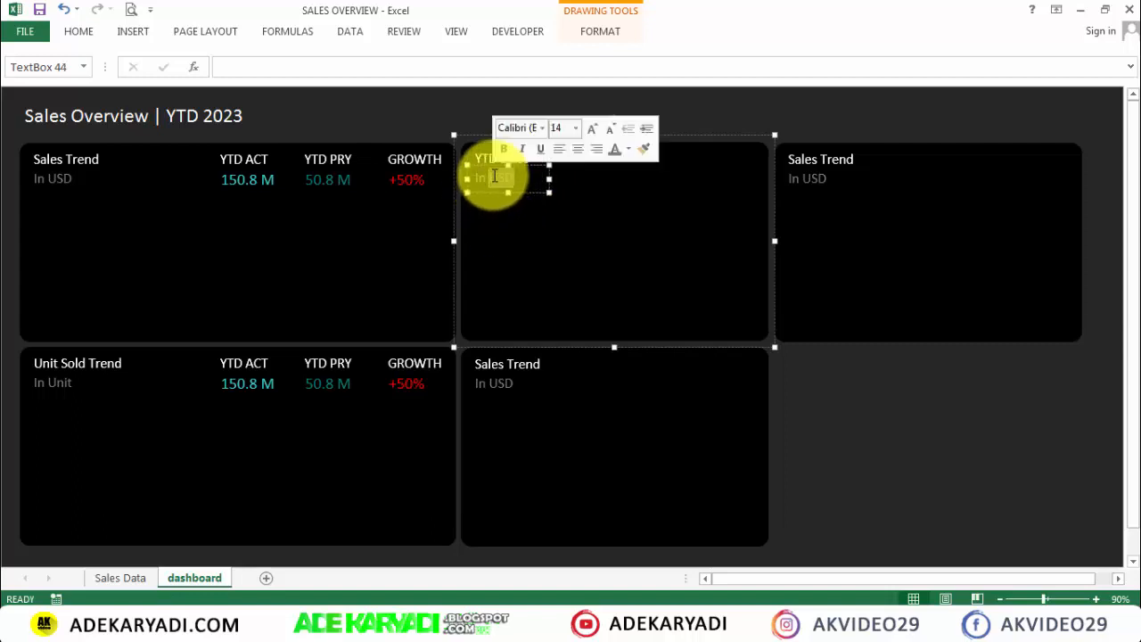
pyautogui.write('C')
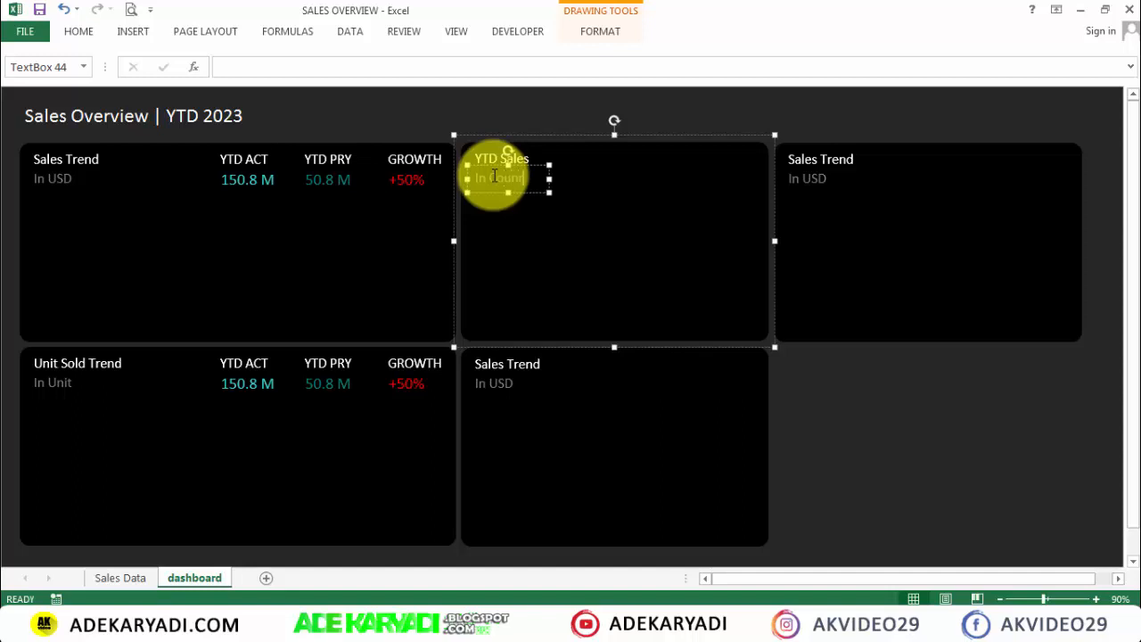
pyautogui.write('ountry')
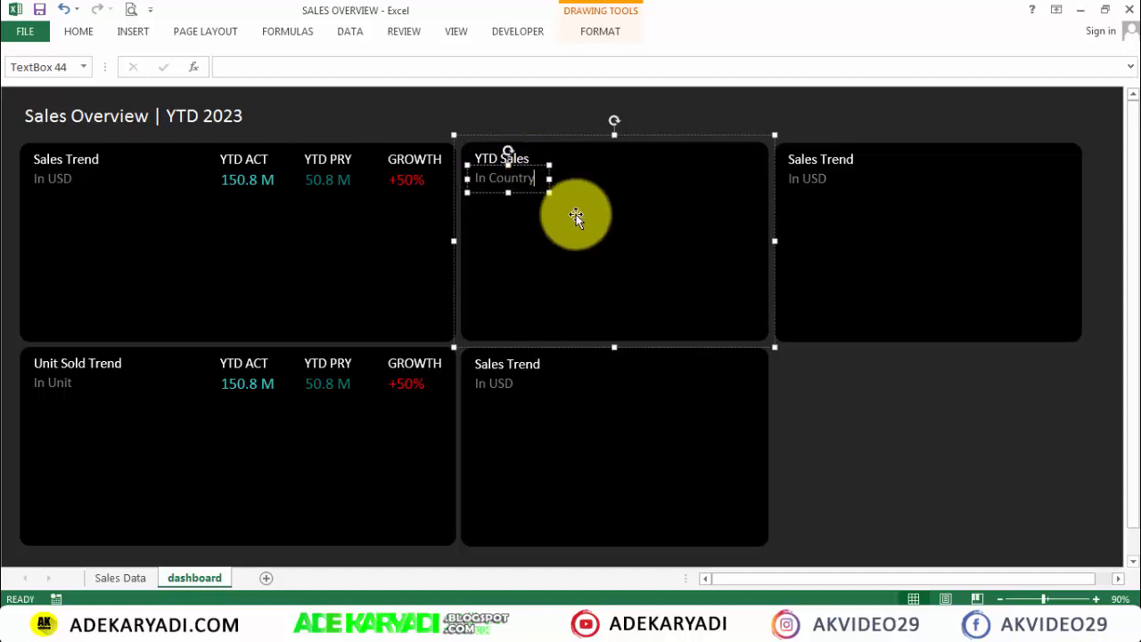
pyautogui.click(918, 391)
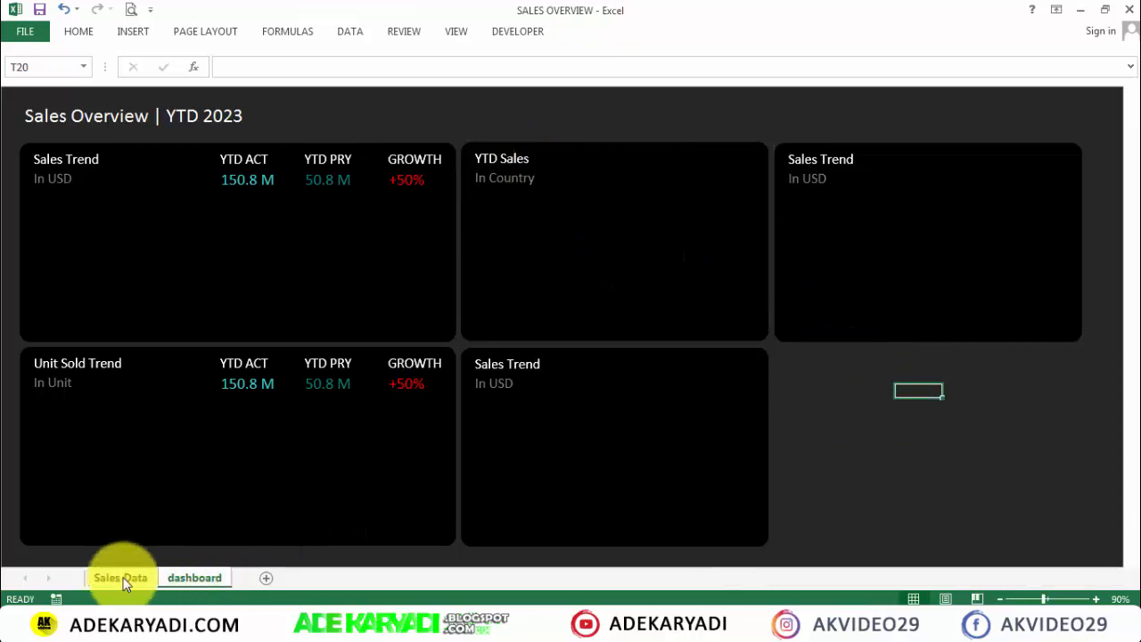
# Step: Check the Sales Data sheet for the location columns available to the YTD Sales panel
pyautogui.click(117, 577)
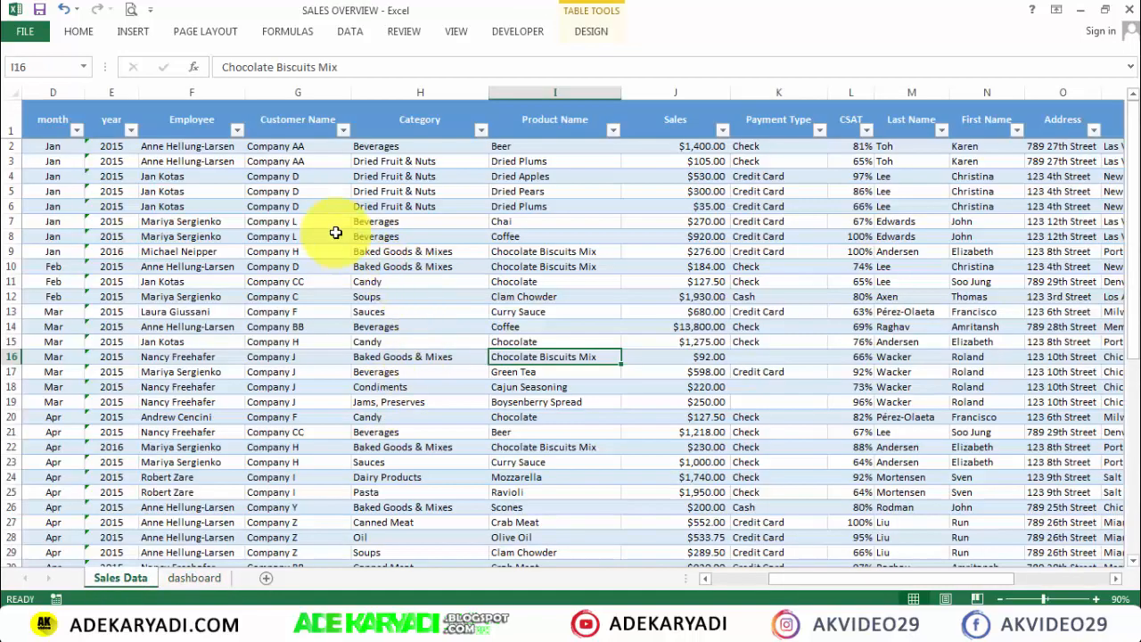
pyautogui.click(554, 146)
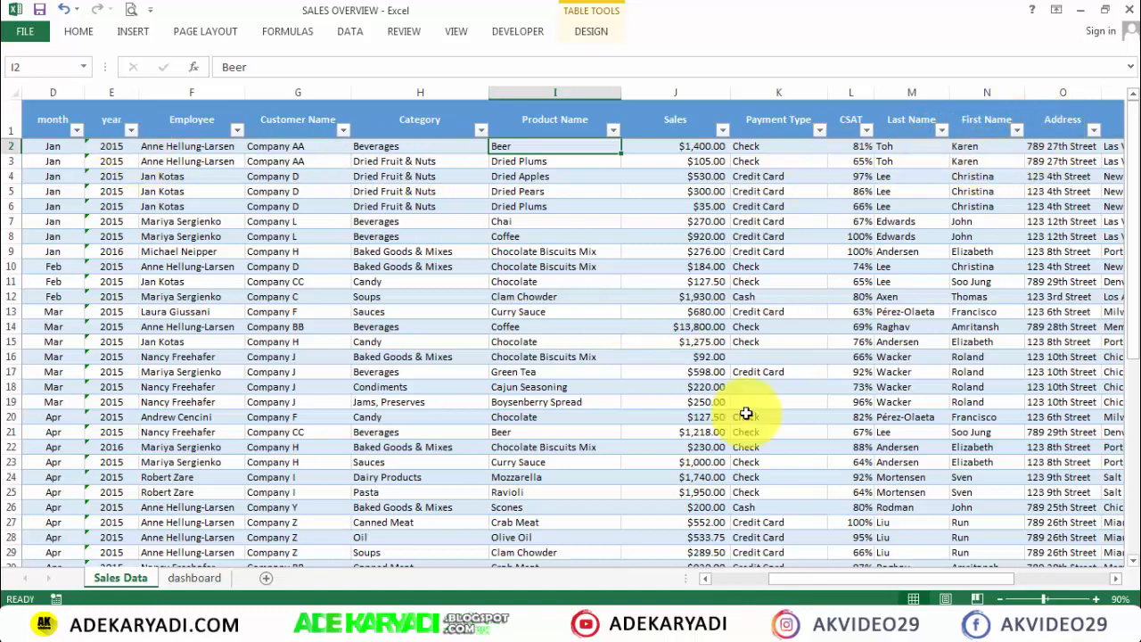
pyautogui.moveTo(864, 578); pyautogui.dragTo(926, 582)
pyautogui.moveTo(912, 121); pyautogui.dragTo(906, 193)
pyautogui.click(195, 578)
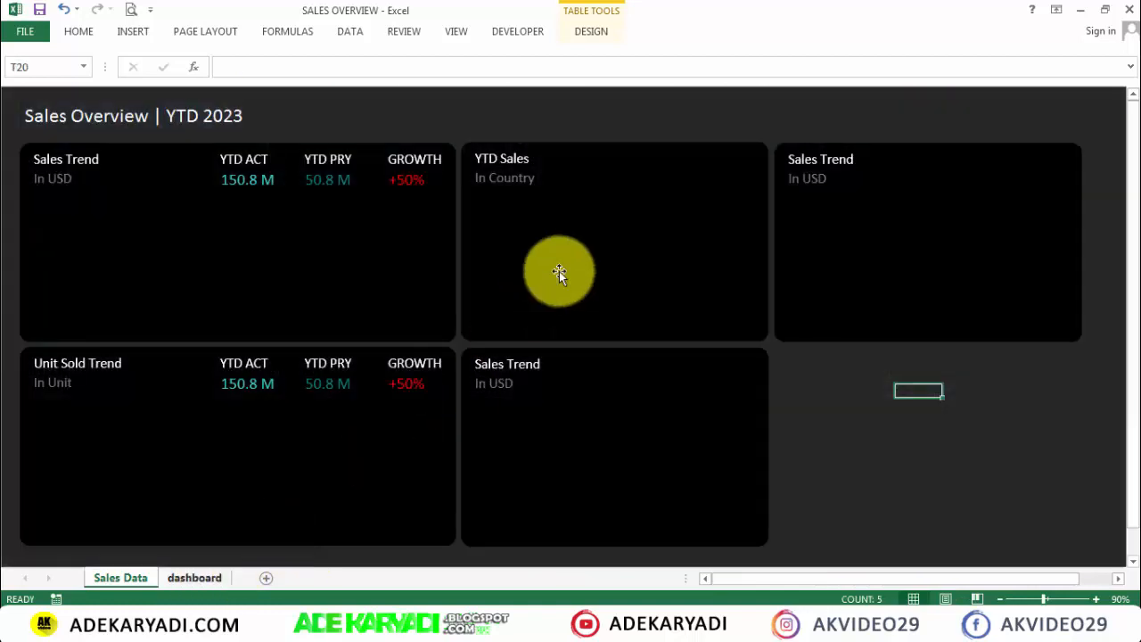
# Step: Change the subtitle of the YTD Sales panel to "In City"
pyautogui.doubleClick(506, 177)
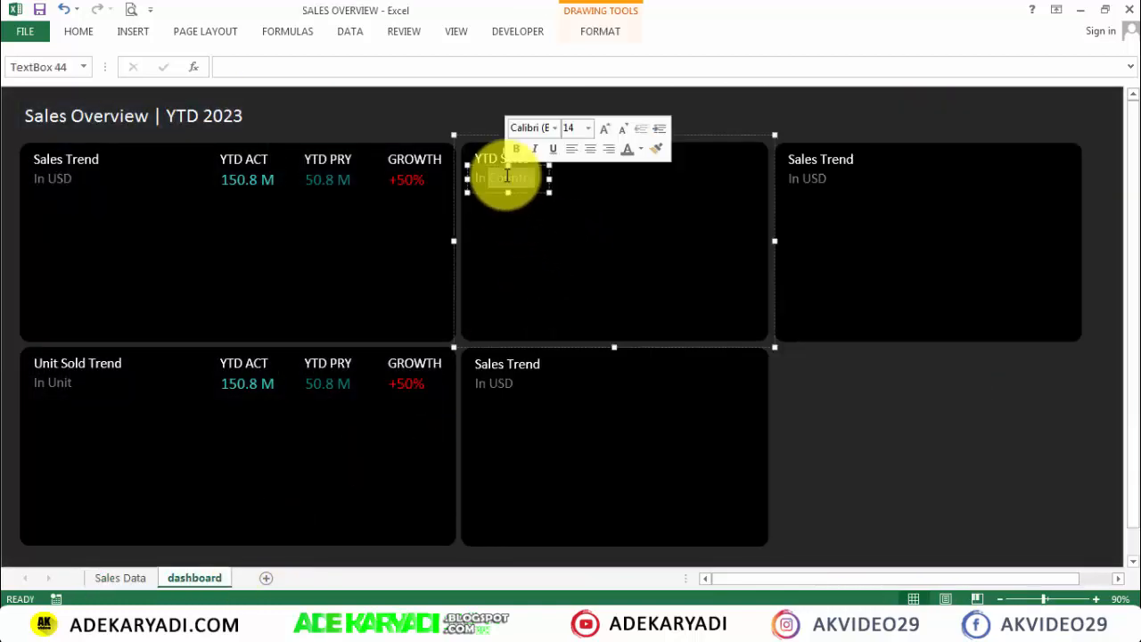
pyautogui.write('C')
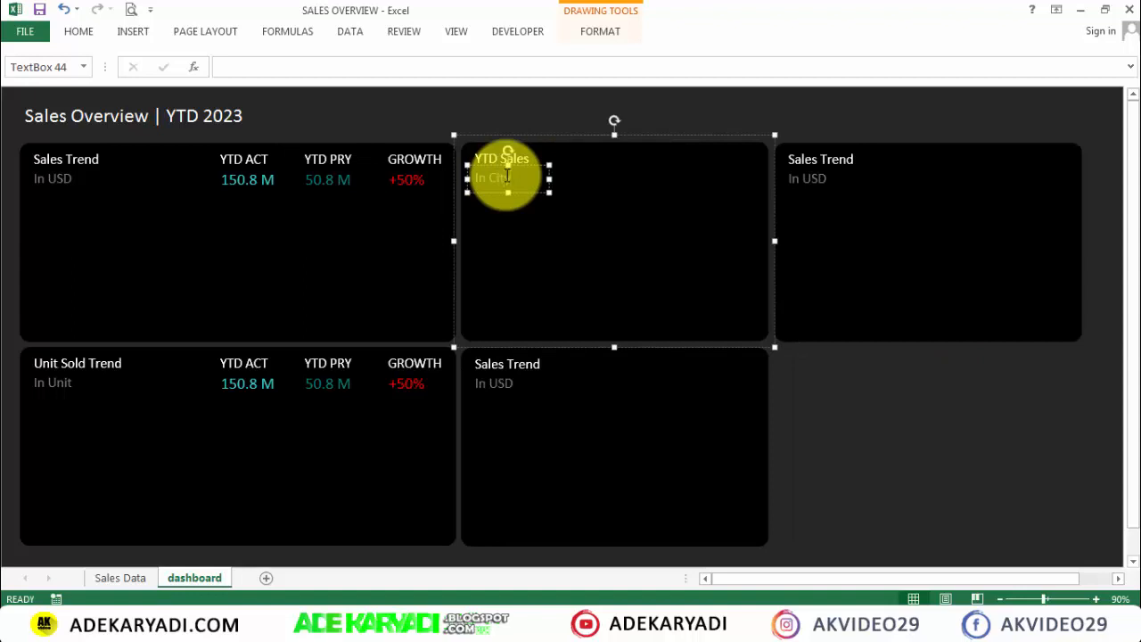
pyautogui.write('ity')
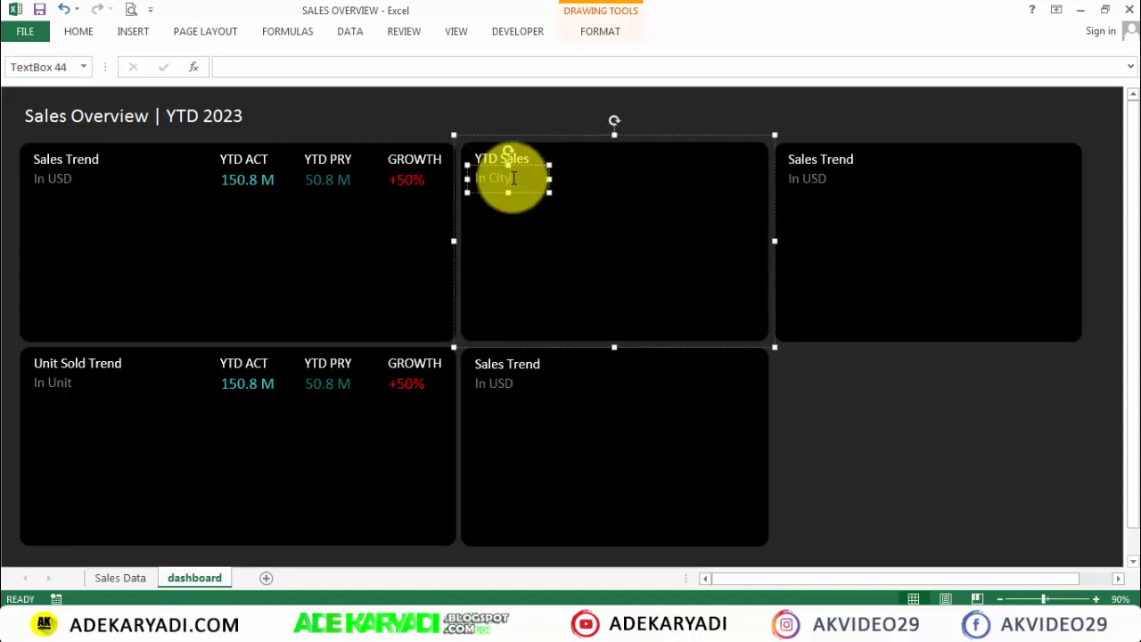
pyautogui.click(815, 433)
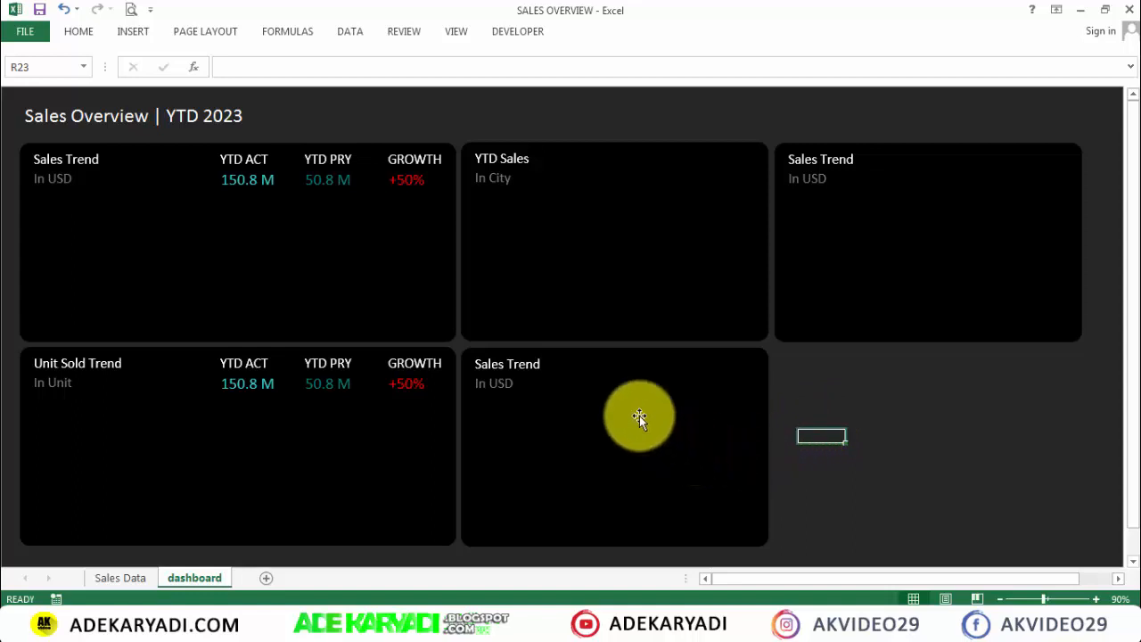
# Step: Change the title of the lower middle panel to "YTD Unit Sold Trend"
pyautogui.moveTo(481, 367); pyautogui.dragTo(542, 365)
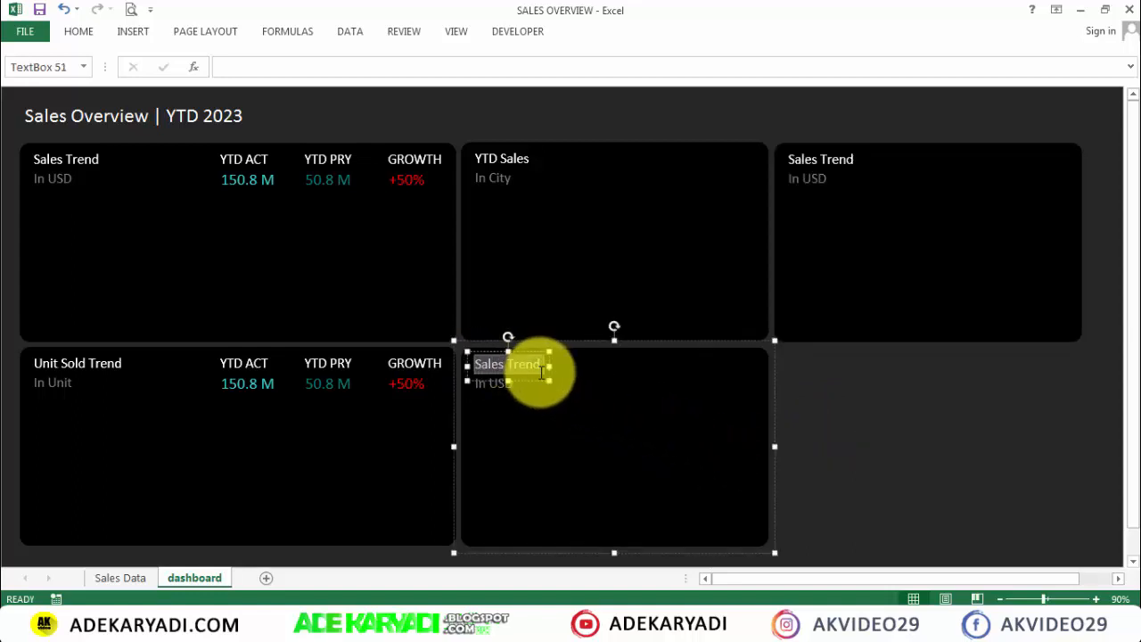
pyautogui.write('y')
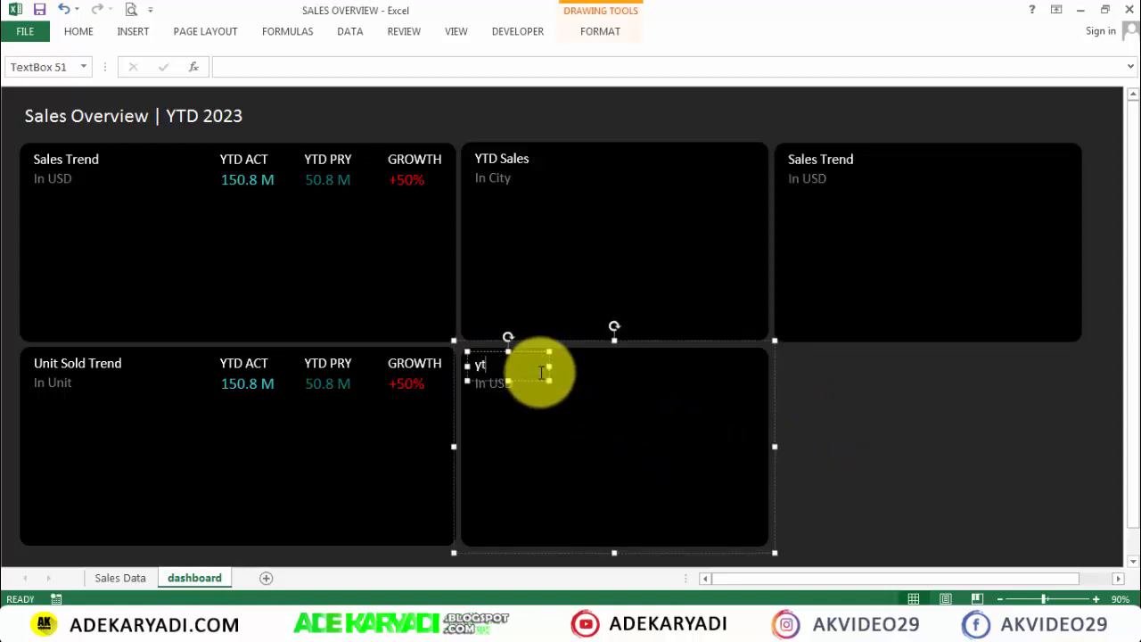
pyautogui.write('t')
pyautogui.press('BackSpace')
pyautogui.press('BackSpace')
pyautogui.write('YTD U')
pyautogui.write('nit Sold Trend')
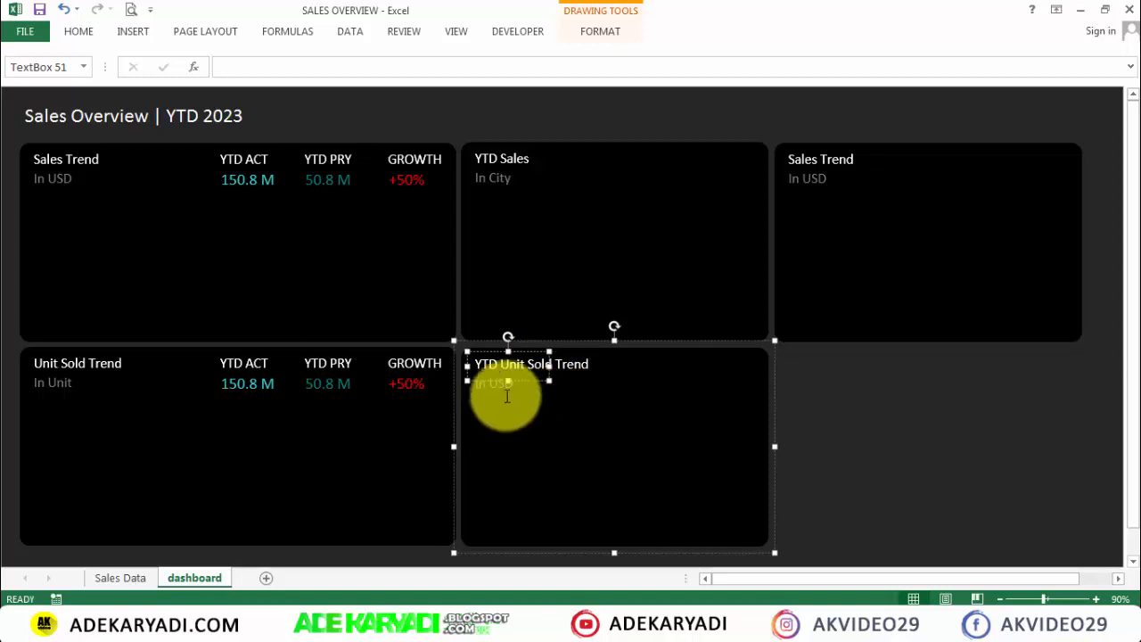
# Step: Change the subtitle of the lower middle panel to "In City"
pyautogui.click(502, 385)
pyautogui.doubleClick(502, 385)
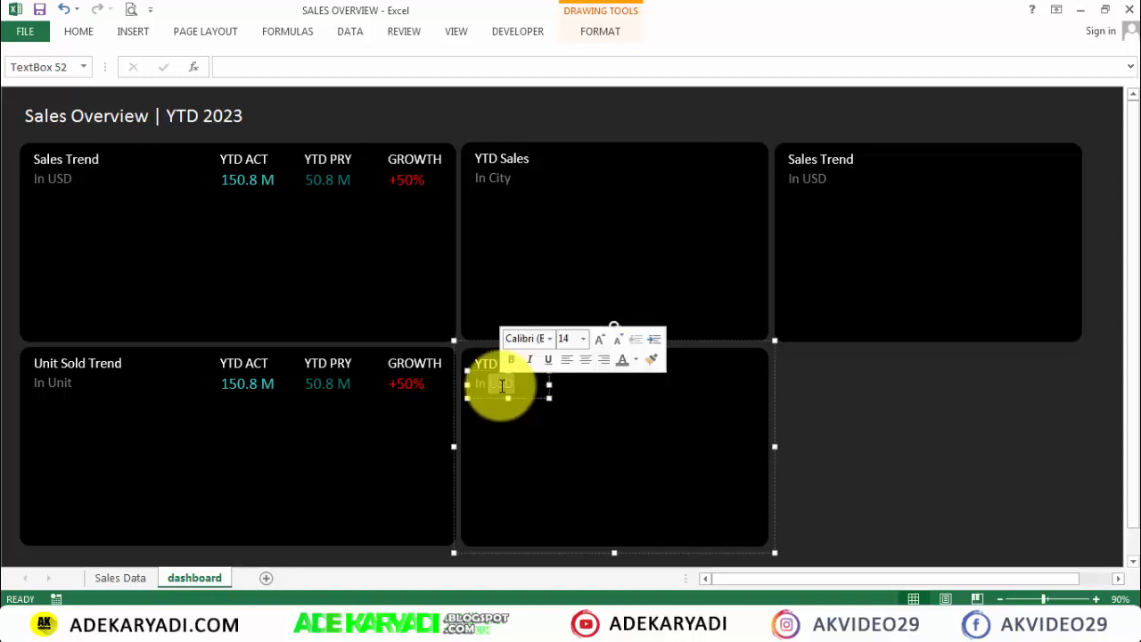
pyautogui.write('City')
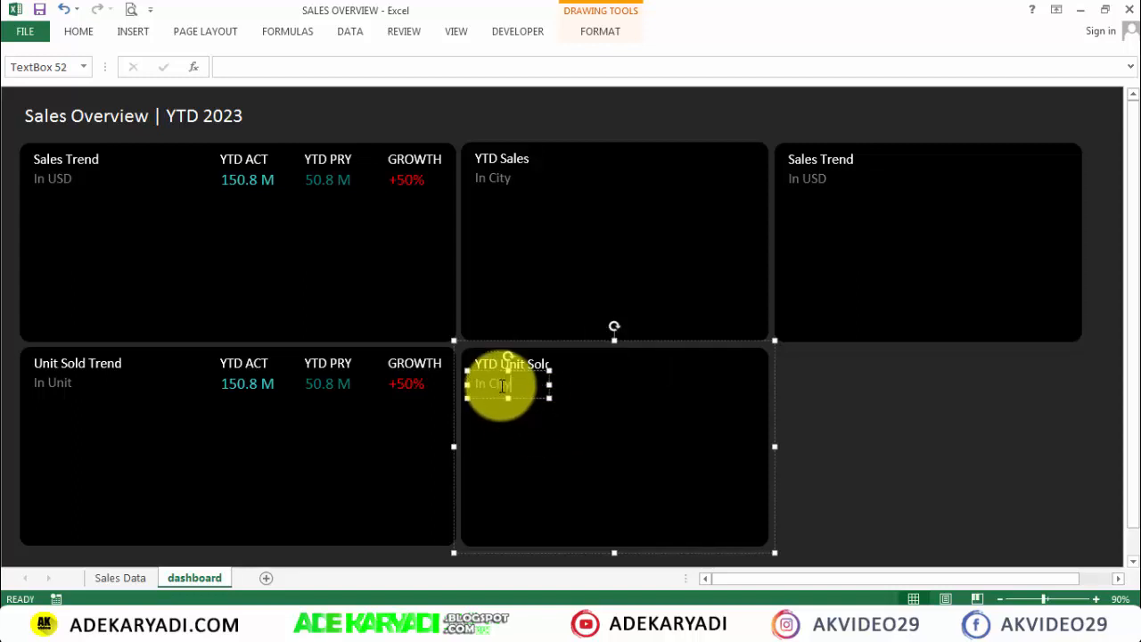
pyautogui.click(860, 434)
pyautogui.click(992, 431)
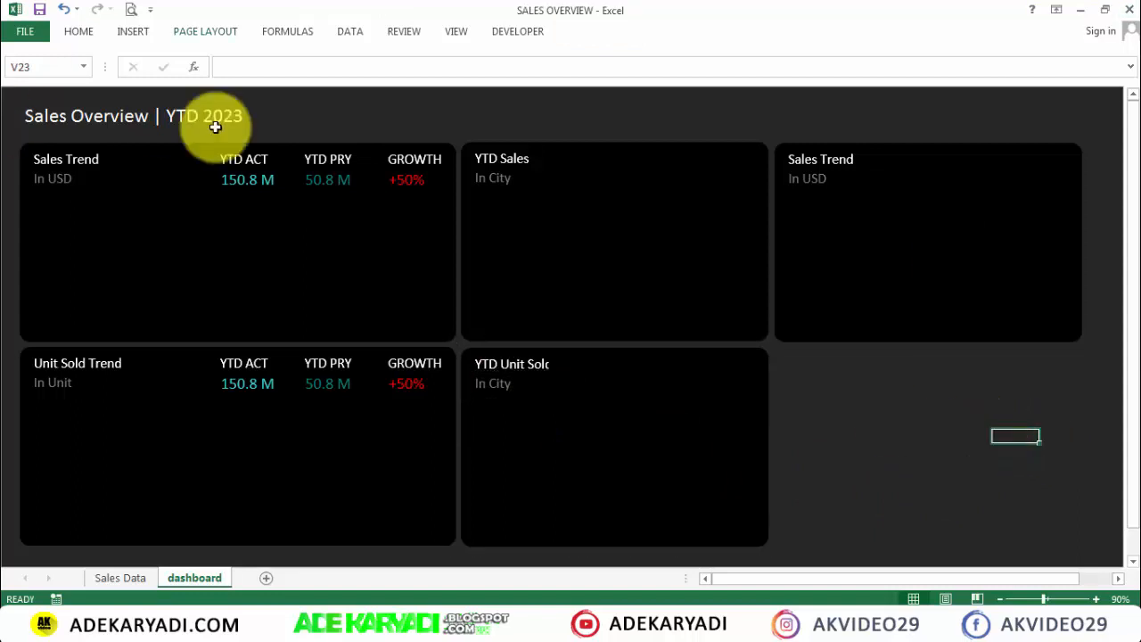
# Step: Widen the title text box of the lower middle panel to fit "YTD Unit Sold Trend" and save the workbook
pyautogui.click(512, 382)
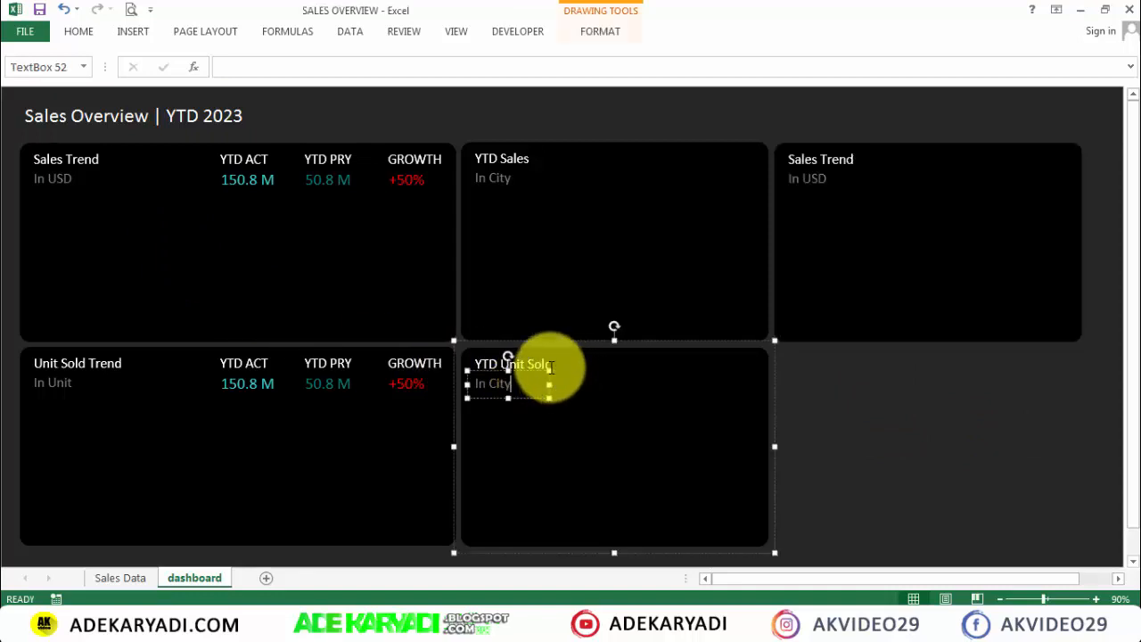
pyautogui.click(550, 365)
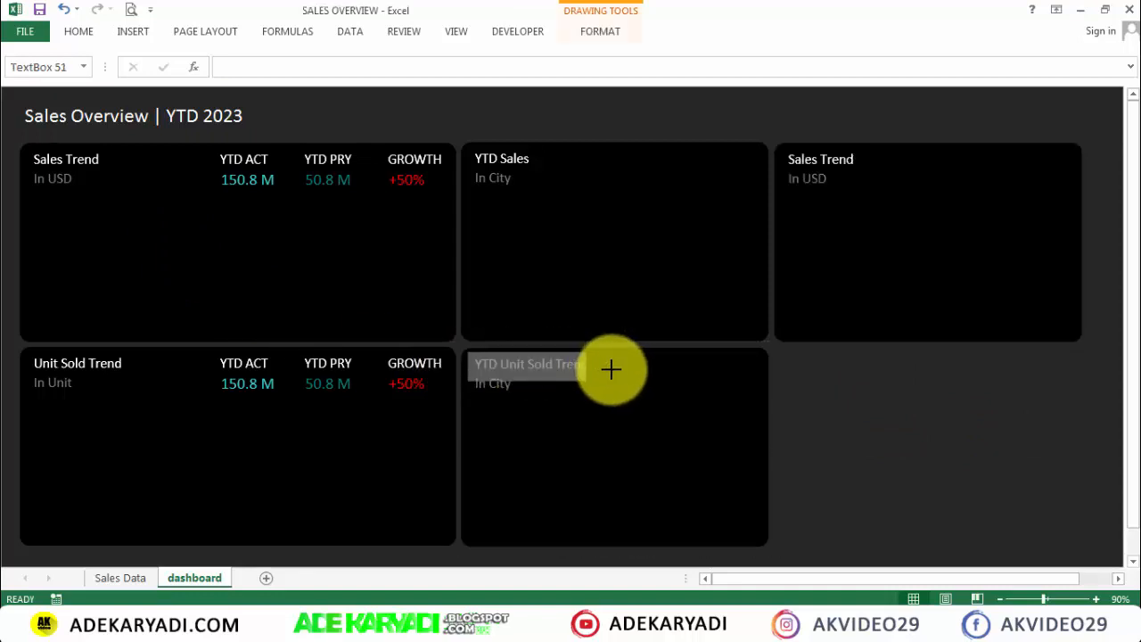
pyautogui.click(870, 376)
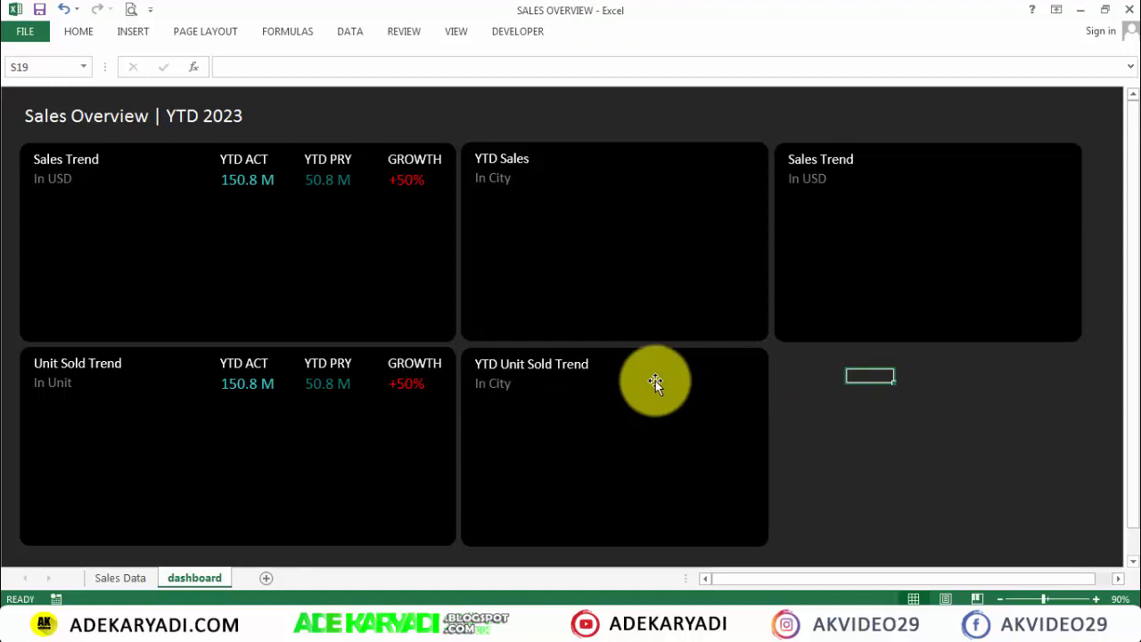
pyautogui.click(38, 11)
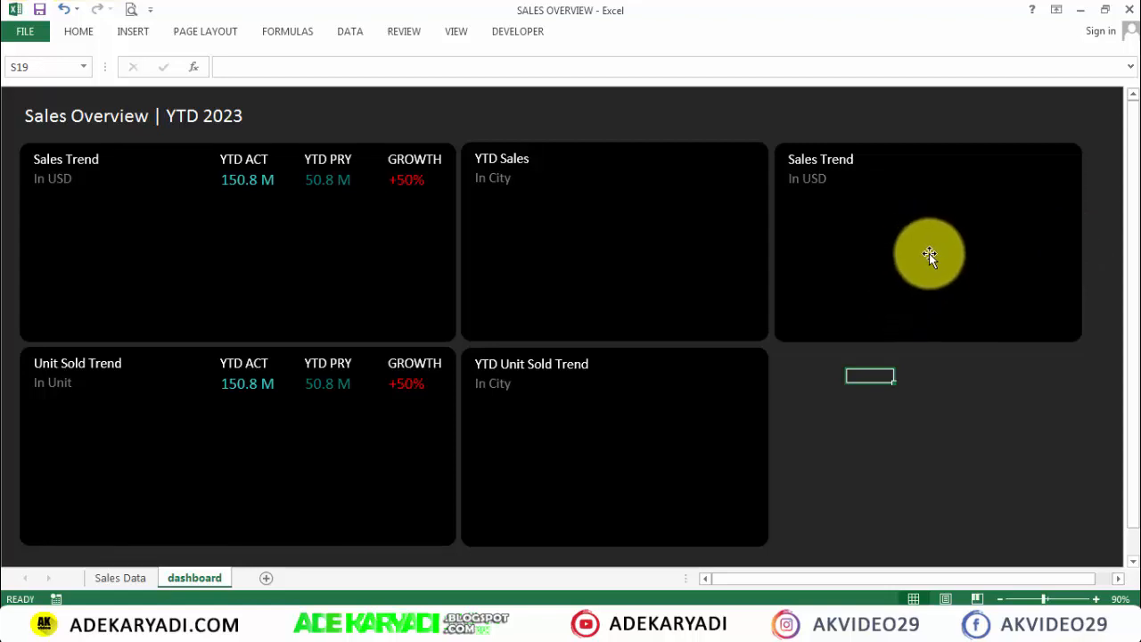
# Step: Shorten the title of the upper right panel to "Sales"
pyautogui.doubleClick(836, 157)
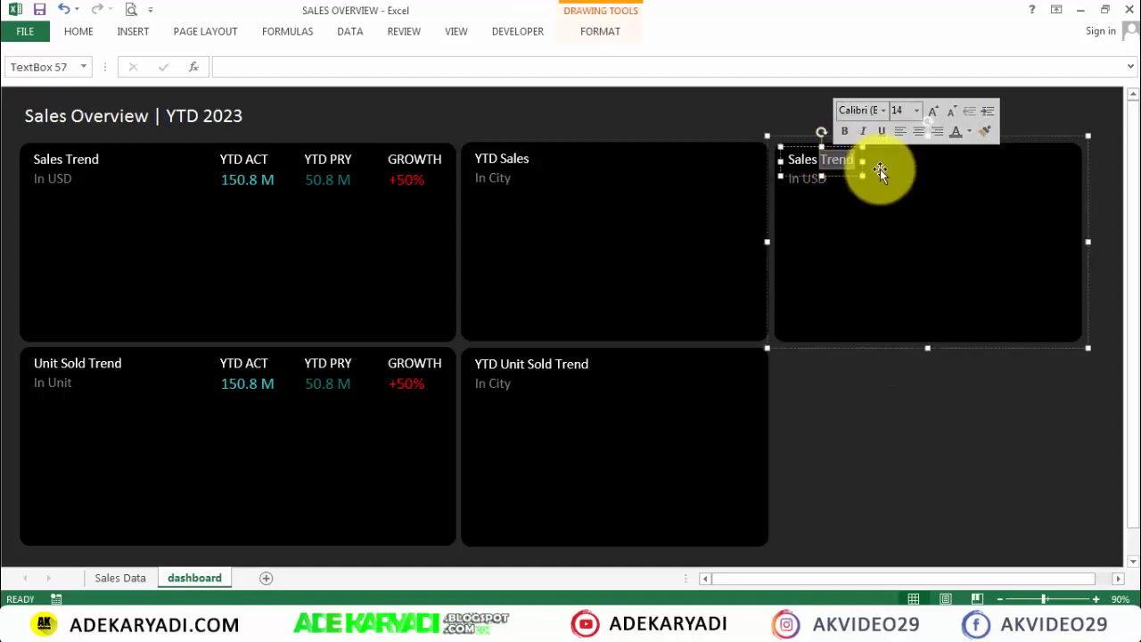
pyautogui.press('Delete')
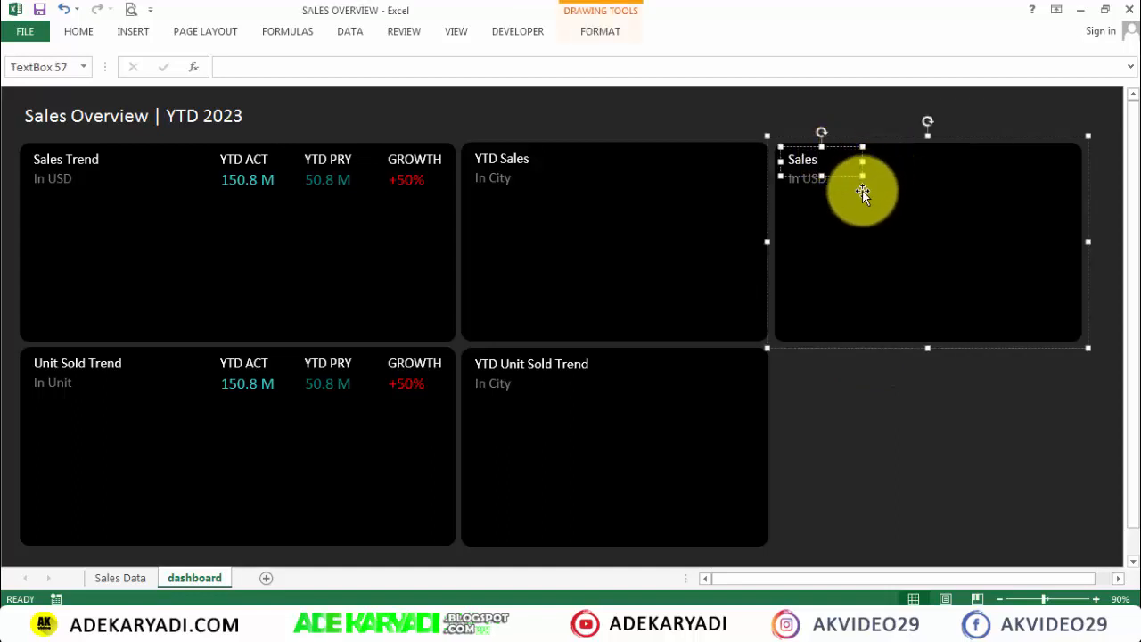
pyautogui.click(863, 190)
# Step: Check the Product Name column on the Sales Data sheet and change the upper right panel's subtitle to "In Product"
pyautogui.doubleClick(821, 178)
pyautogui.doubleClick(821, 177)
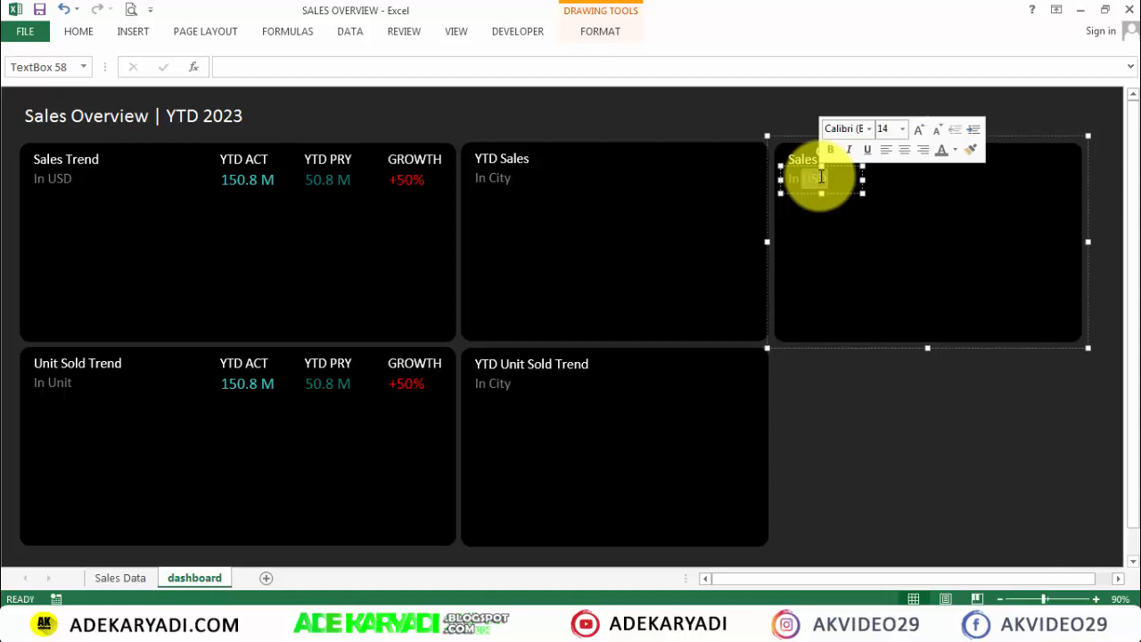
pyautogui.click(116, 578)
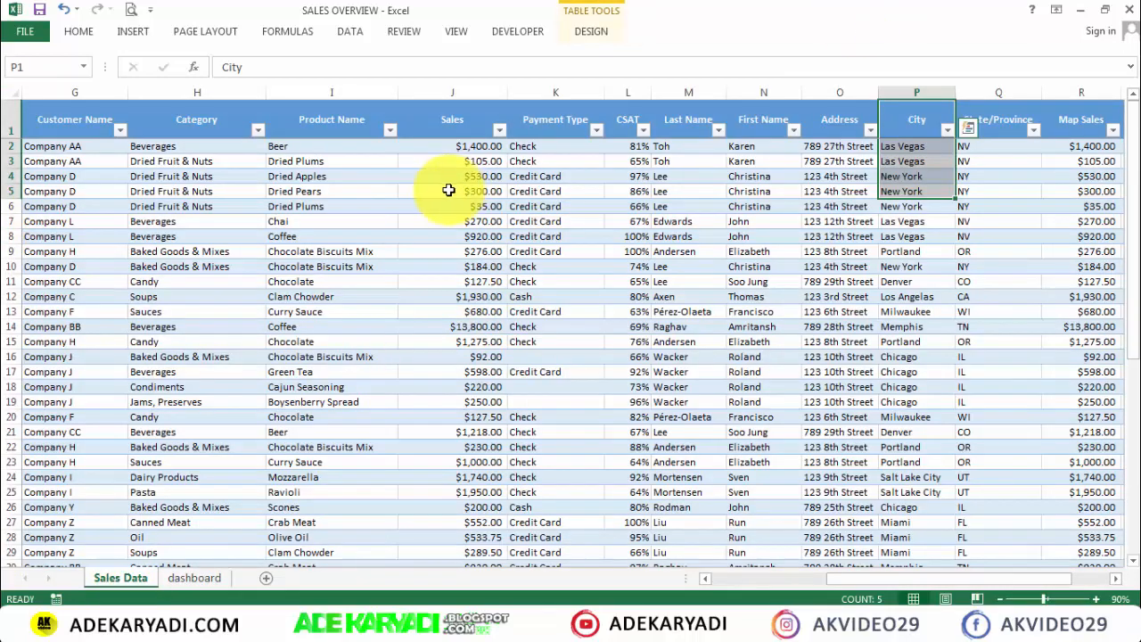
pyautogui.click(300, 119)
pyautogui.moveTo(303, 172); pyautogui.dragTo(313, 250)
pyautogui.click(194, 578)
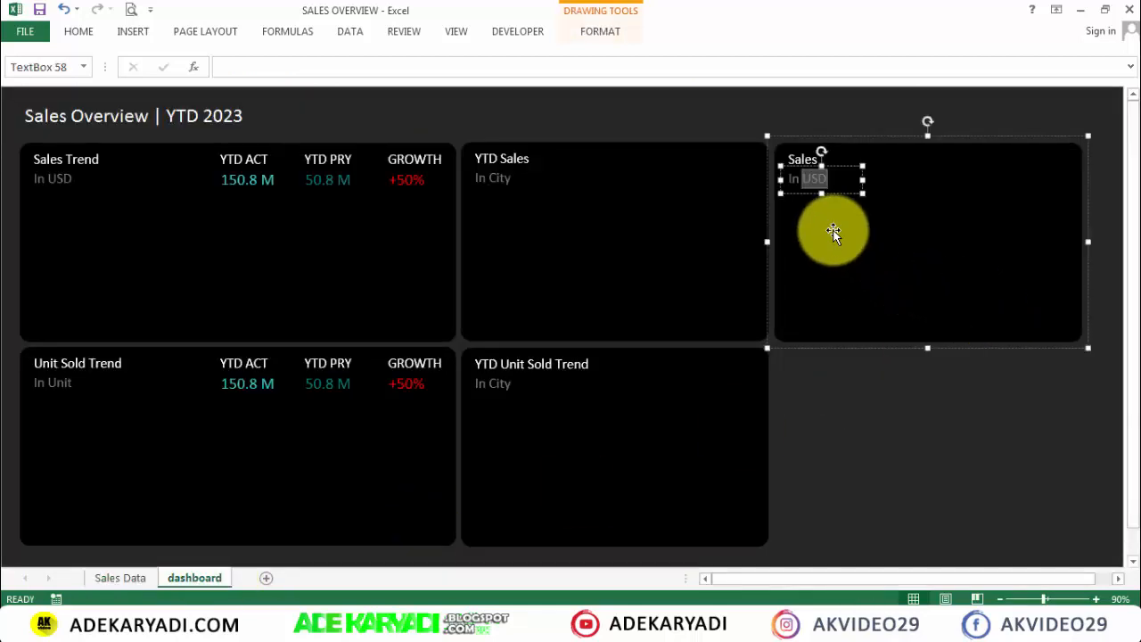
pyautogui.press('BackSpace')
pyautogui.write('Product')
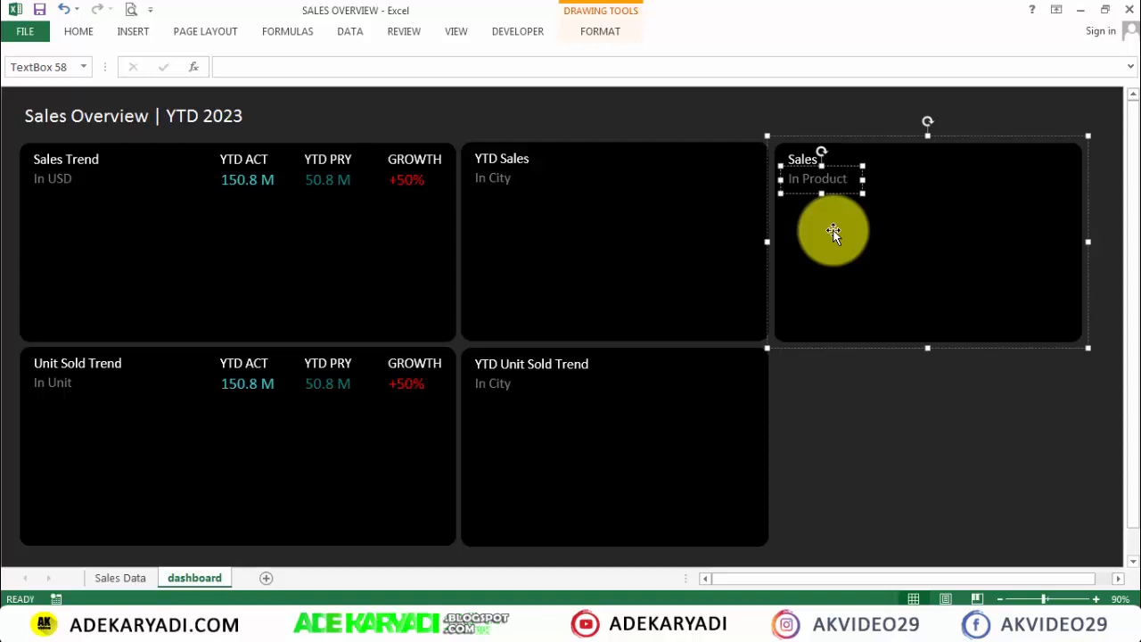
# Step: Duplicate the "In Product" text box, place the copy just below the original, and set its text to "TOP 5"
pyautogui.doubleClick(800, 179)
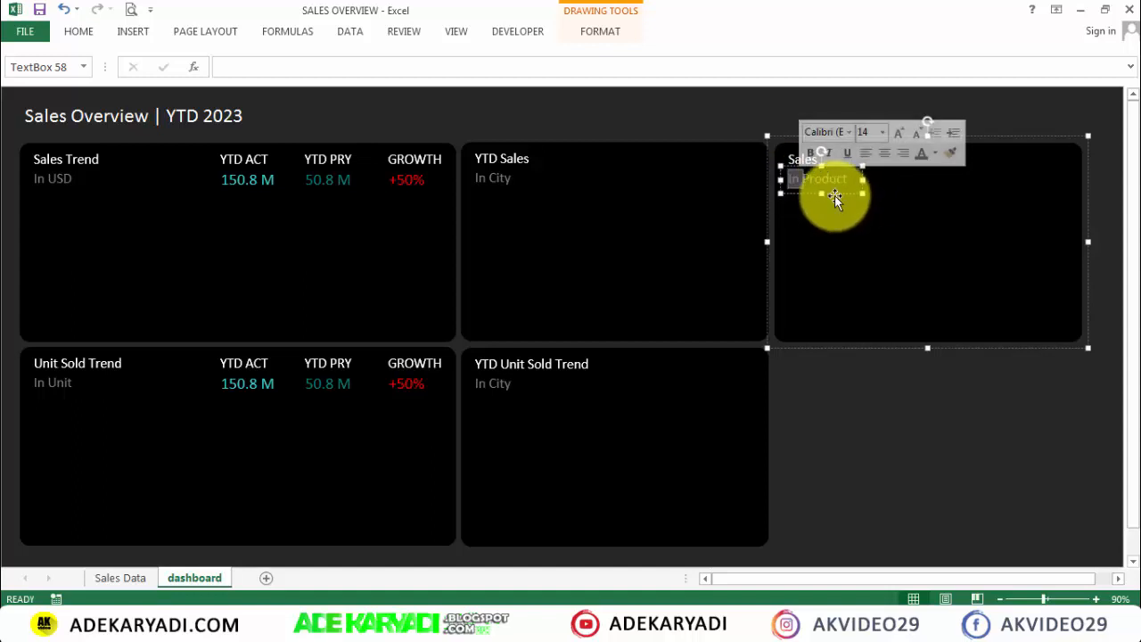
pyautogui.click(835, 196)
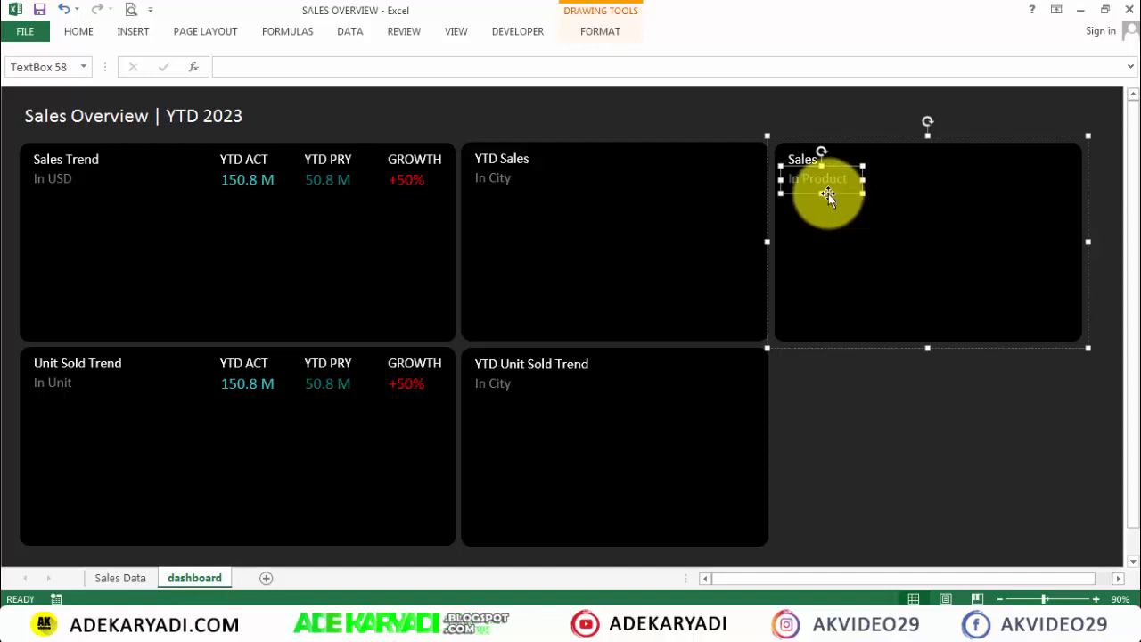
pyautogui.click(984, 125)
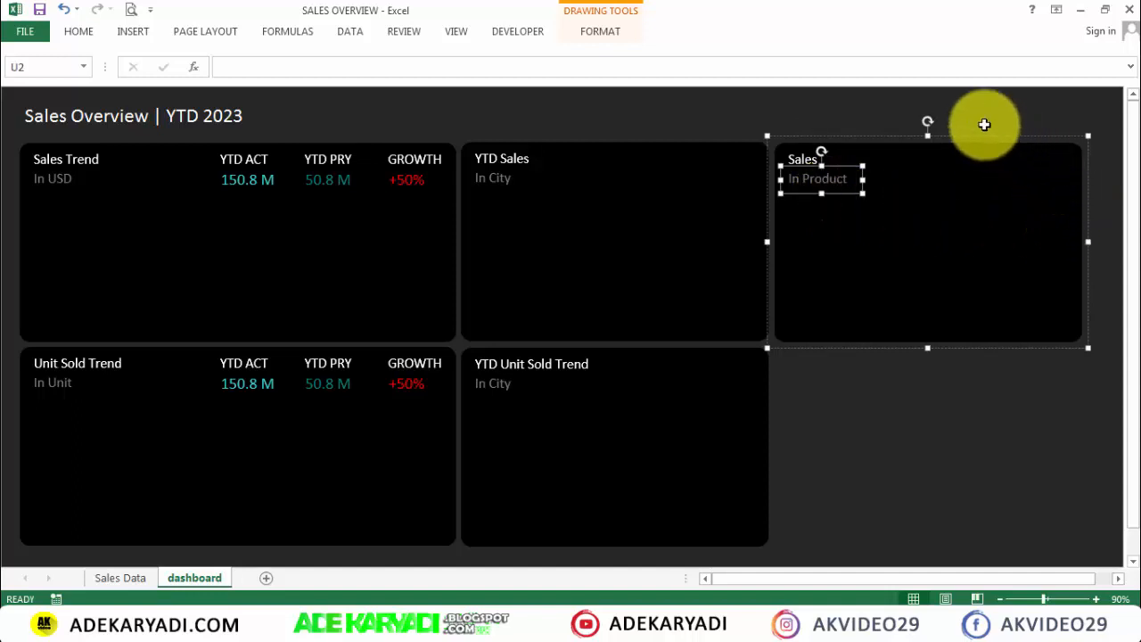
pyautogui.hotkey('ctrl', 'v')
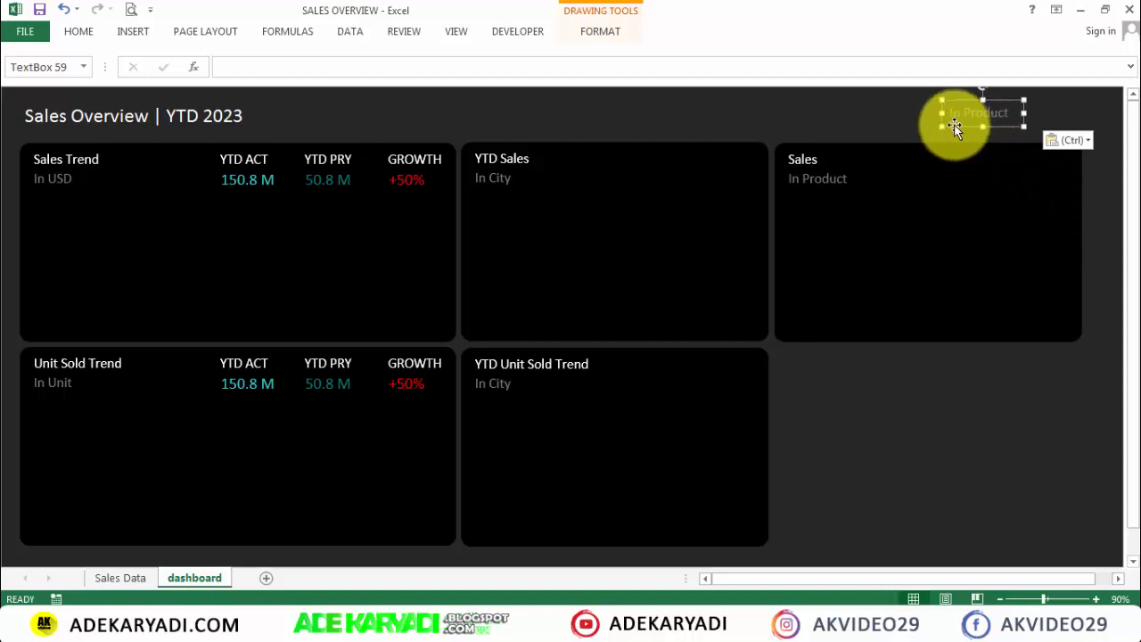
pyautogui.moveTo(955, 128); pyautogui.dragTo(848, 196)
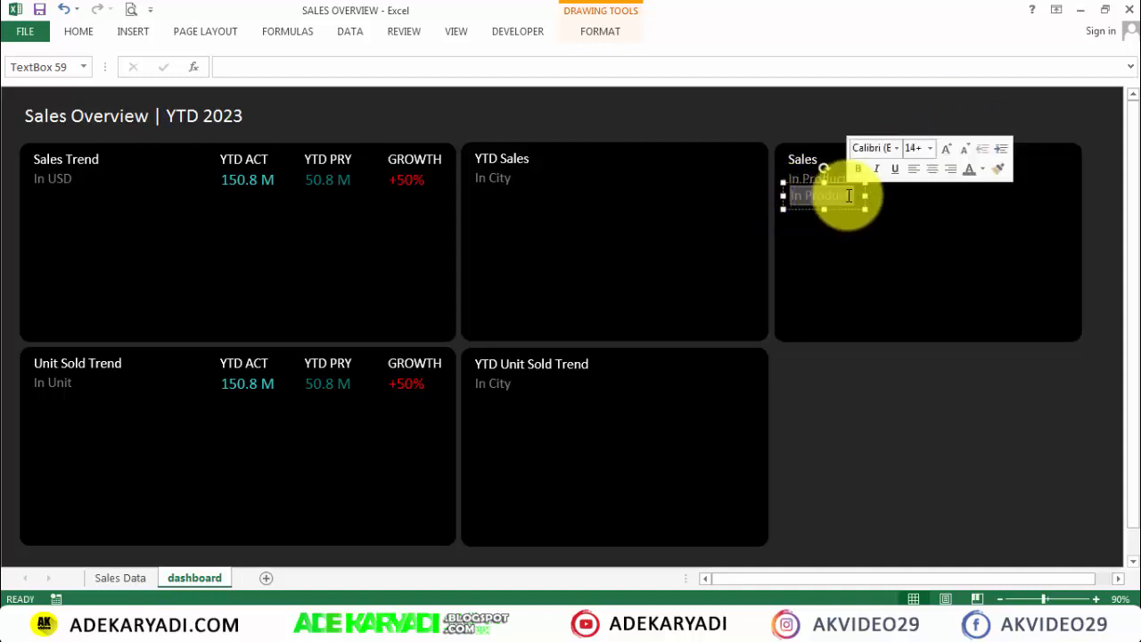
pyautogui.write('TOP 10')
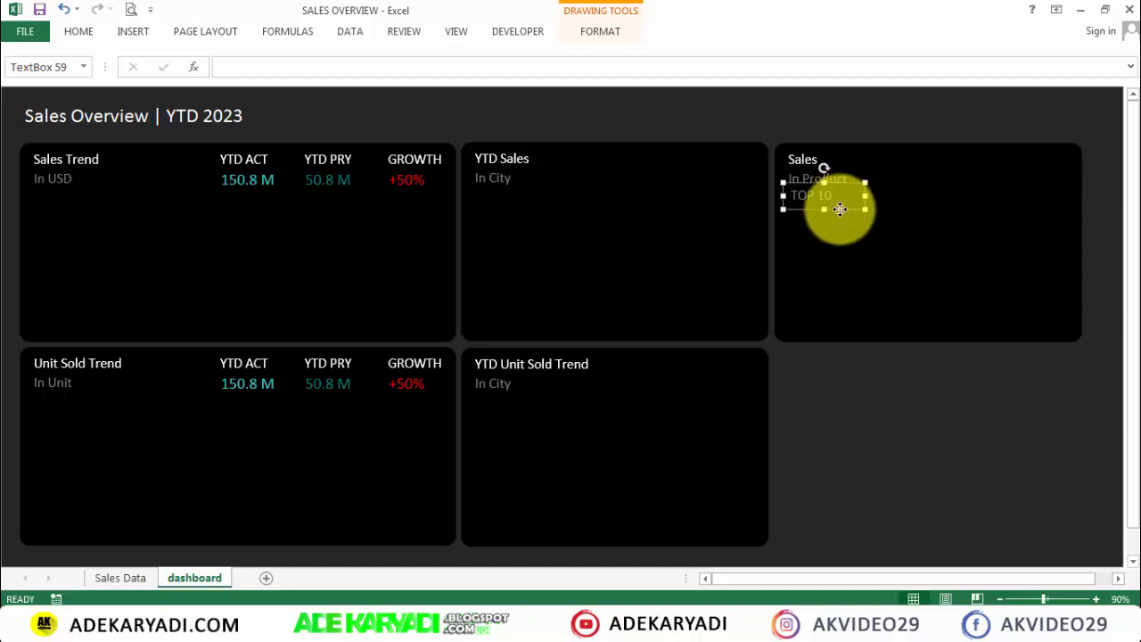
pyautogui.doubleClick(822, 198)
pyautogui.write('5')
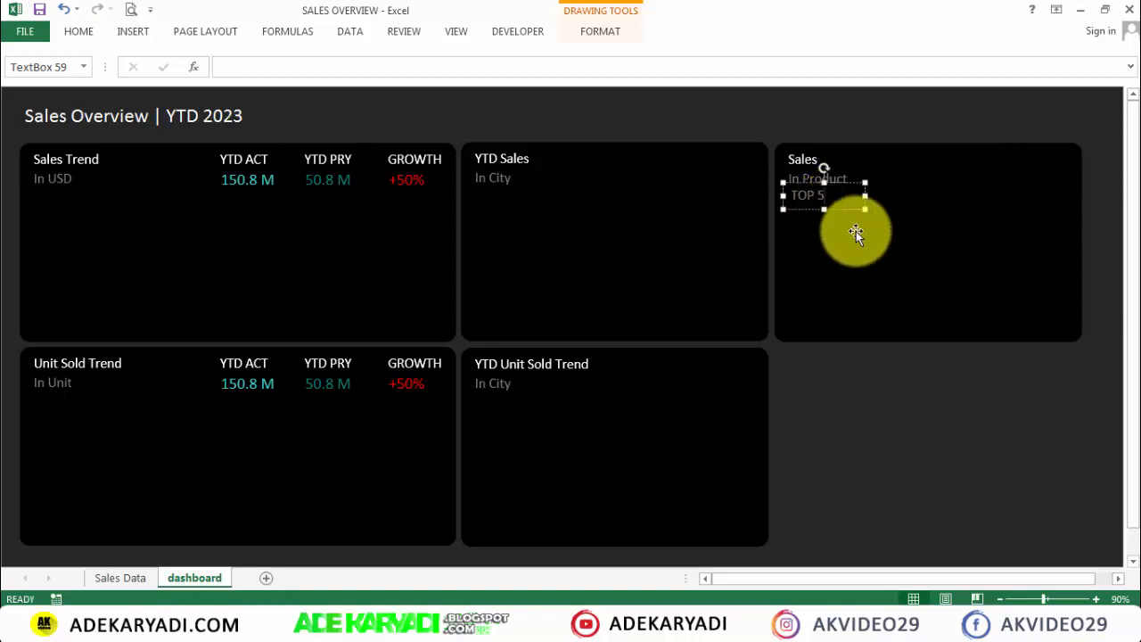
# Step: Move the "TOP 5" label to the upper right corner of the Sales panel and narrow its text box
pyautogui.moveTo(837, 211); pyautogui.dragTo(1068, 168)
pyautogui.click(1070, 171)
pyautogui.click(1060, 181)
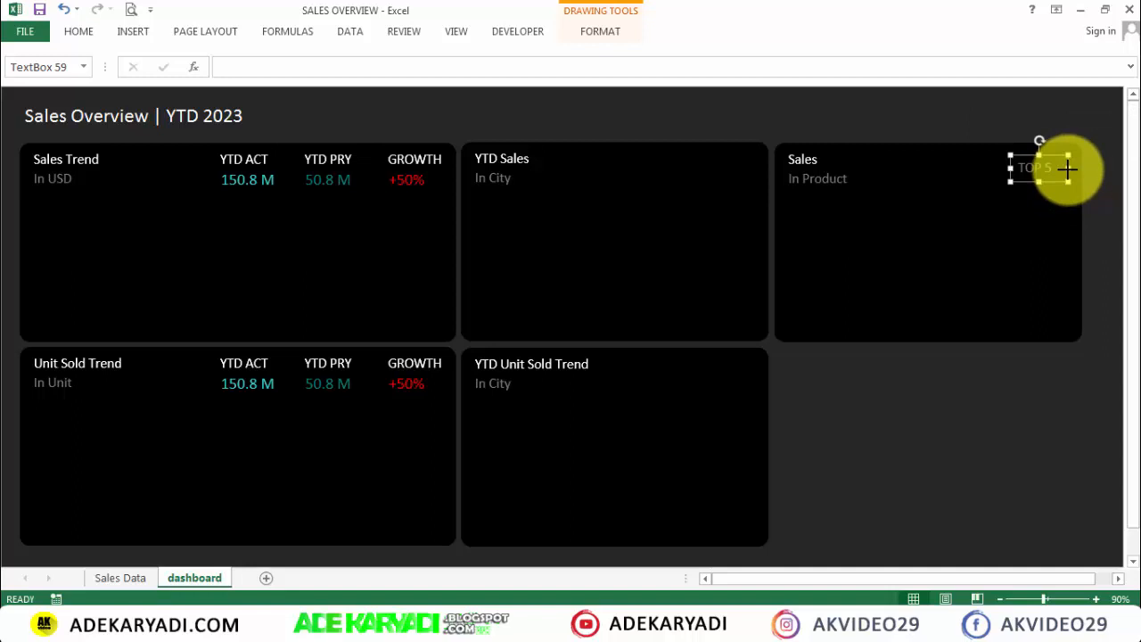
pyautogui.click(1102, 252)
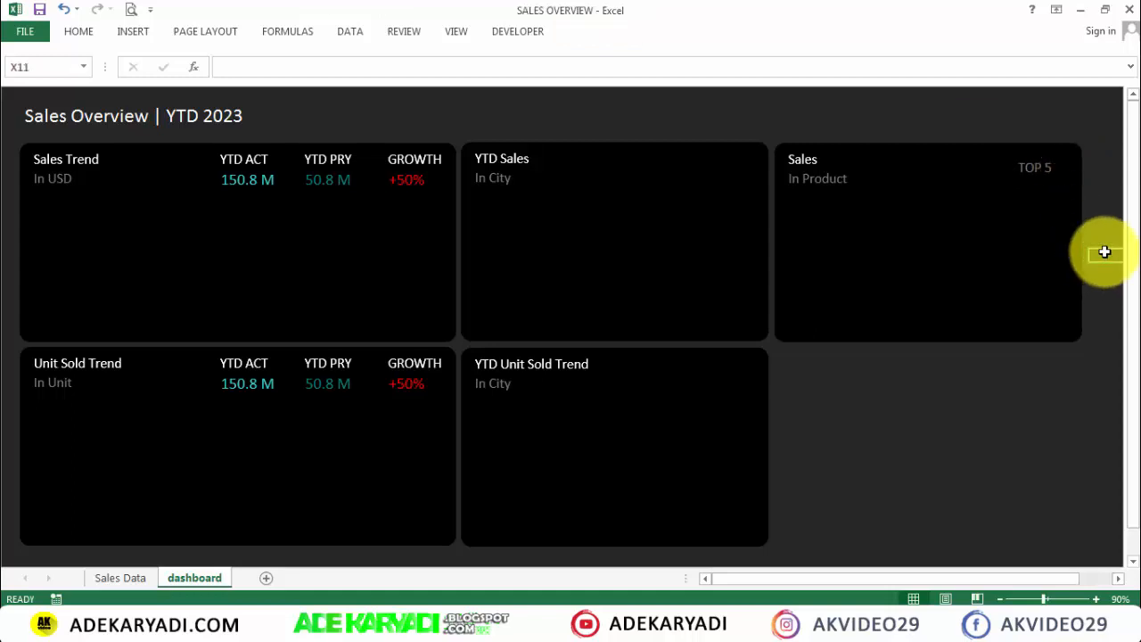
# Step: Group the "TOP 5" label with the upper right Sales panel
pyautogui.click(917, 340)
pyautogui.click(1030, 162)
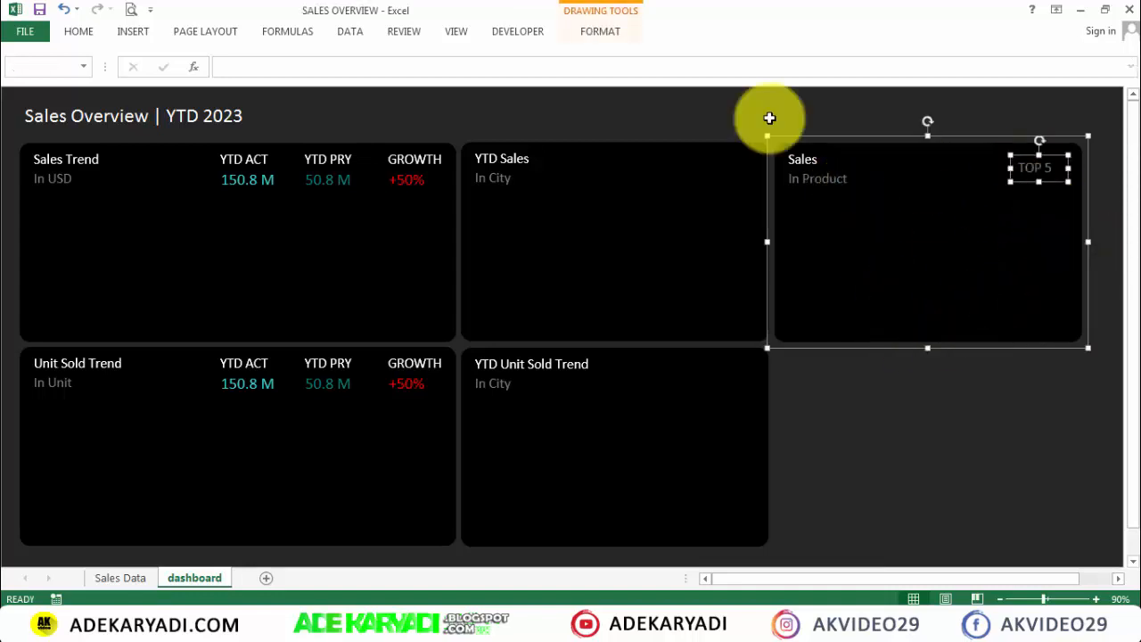
pyautogui.click(589, 31)
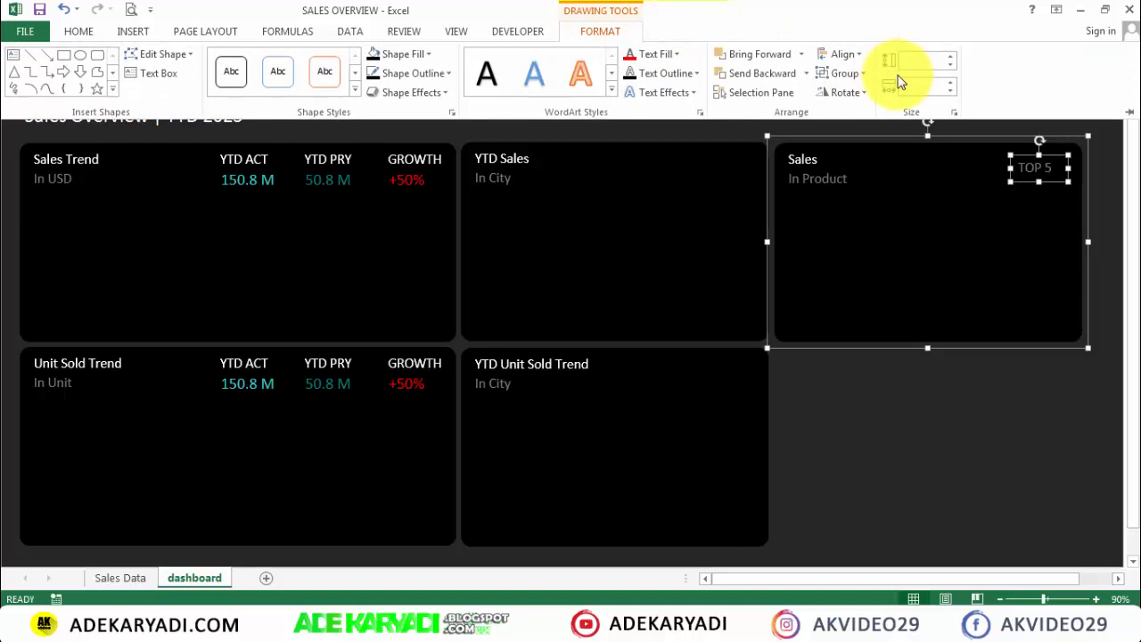
pyautogui.click(851, 74)
pyautogui.press('Escape')
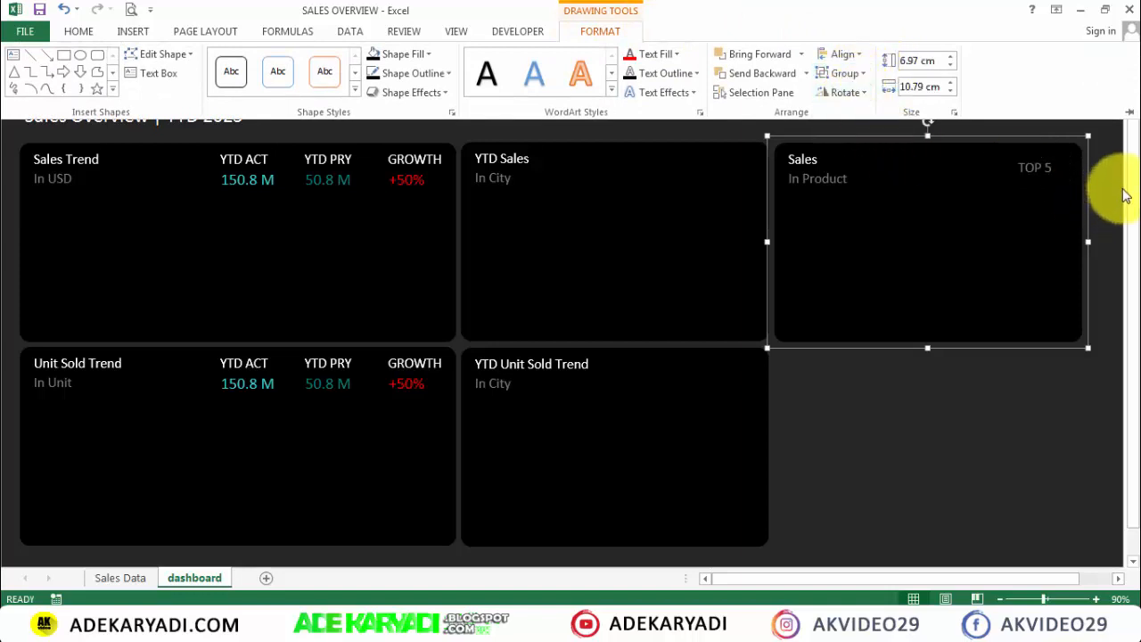
pyautogui.click(1117, 182)
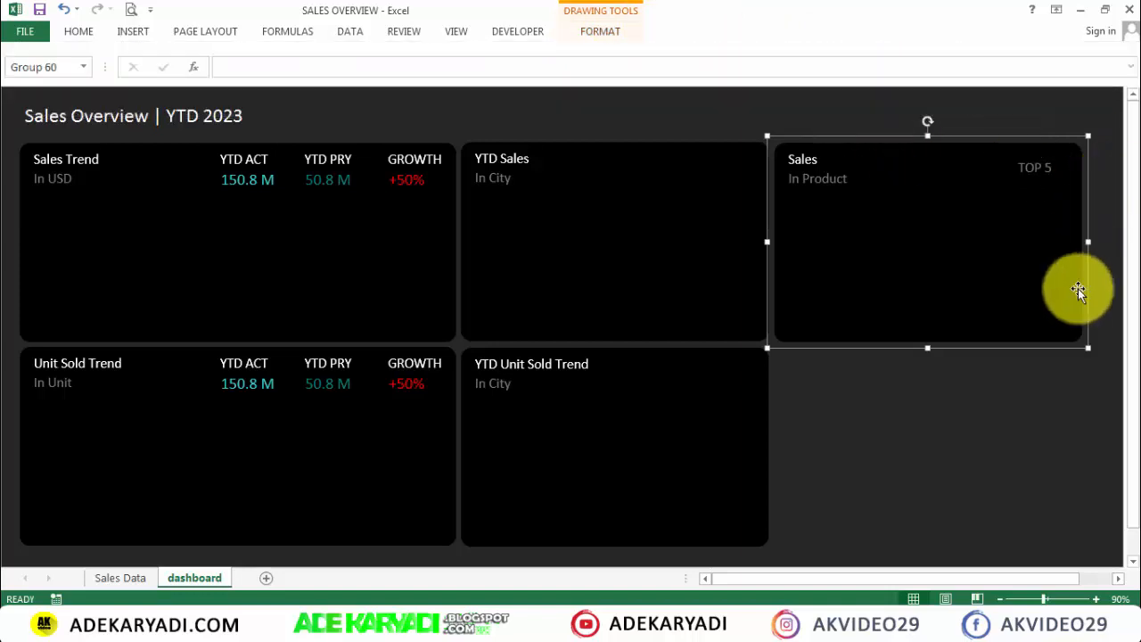
# Step: Duplicate the grouped Sales panel and place the copy directly below it, beside the YTD Unit Sold Trend panel
pyautogui.click(1043, 337)
pyautogui.hotkey('ctrl', 'c')
pyautogui.click(916, 407)
pyautogui.hotkey('ctrl', 'v')
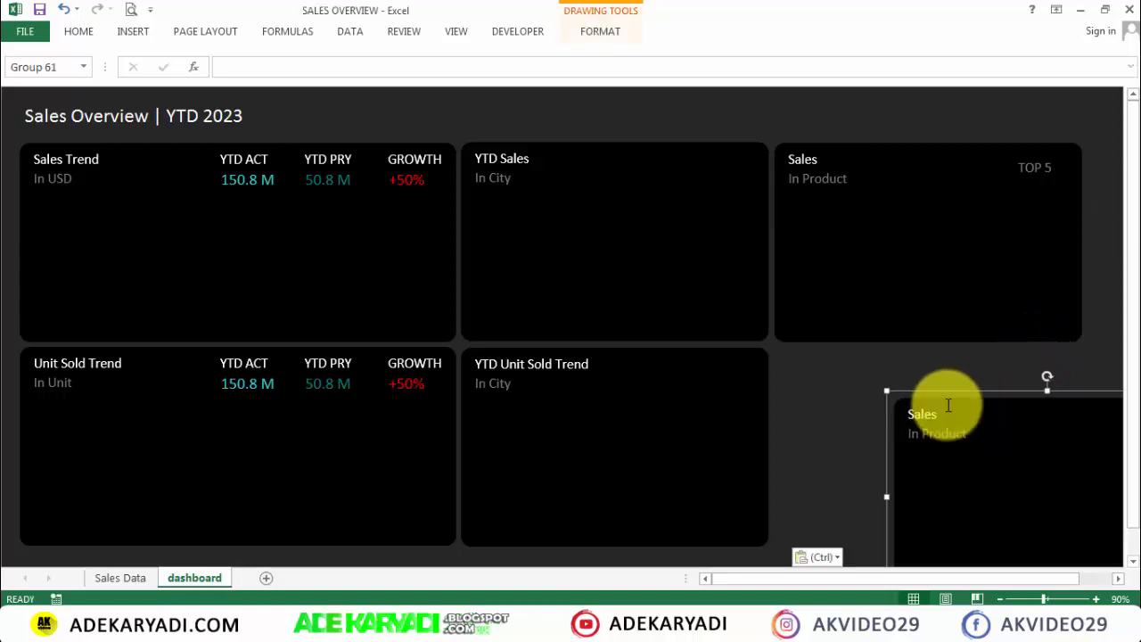
pyautogui.moveTo(941, 394); pyautogui.dragTo(818, 343)
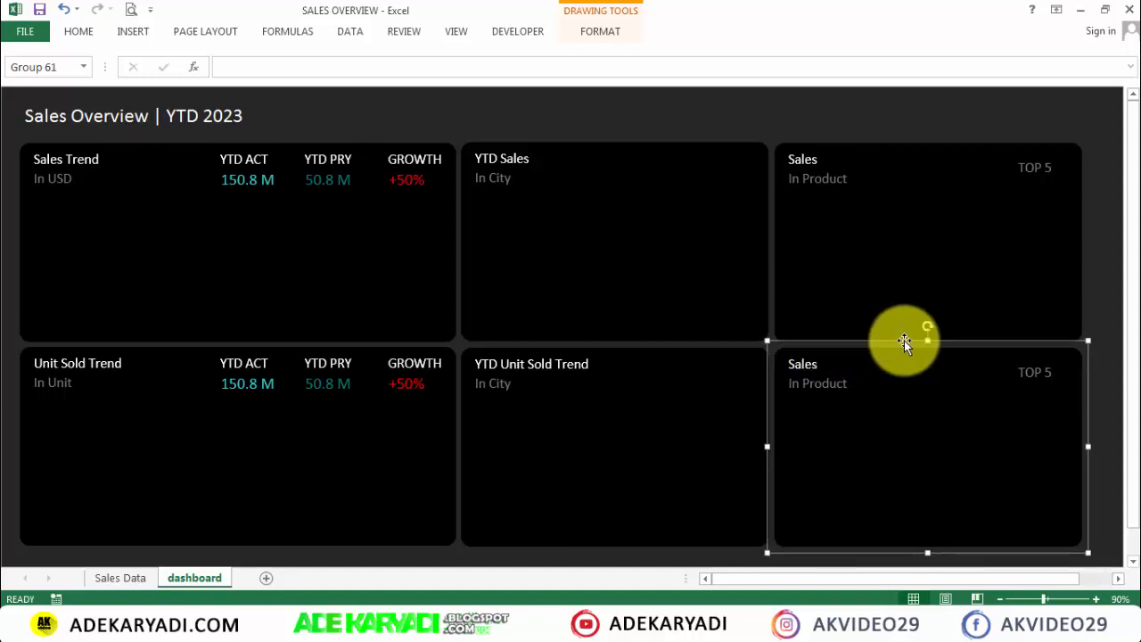
pyautogui.click(1100, 303)
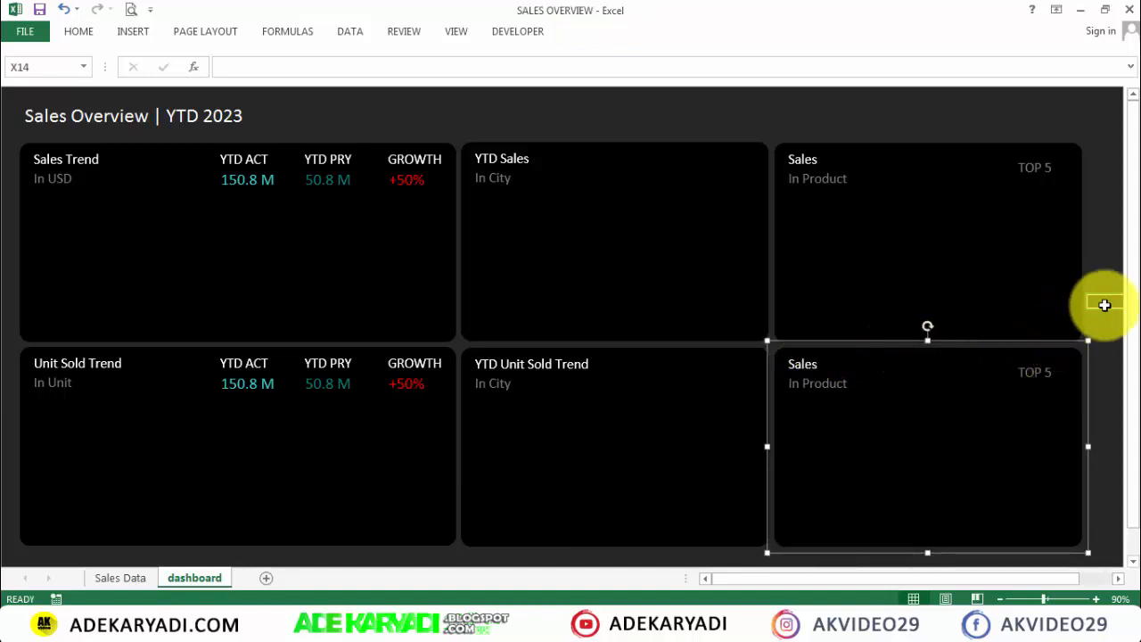
# Step: Change the label of the lower Sales panel to "BOTTOM 5" and widen its text box to fit inside the panel
pyautogui.click(1034, 372)
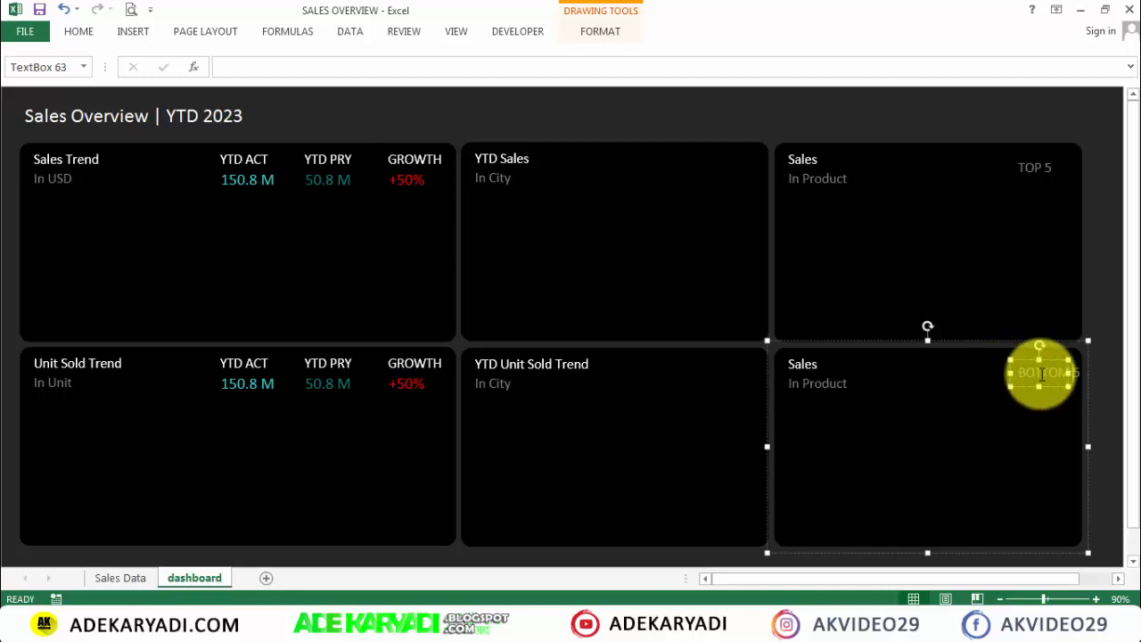
pyautogui.moveTo(1010, 372); pyautogui.dragTo(979, 373)
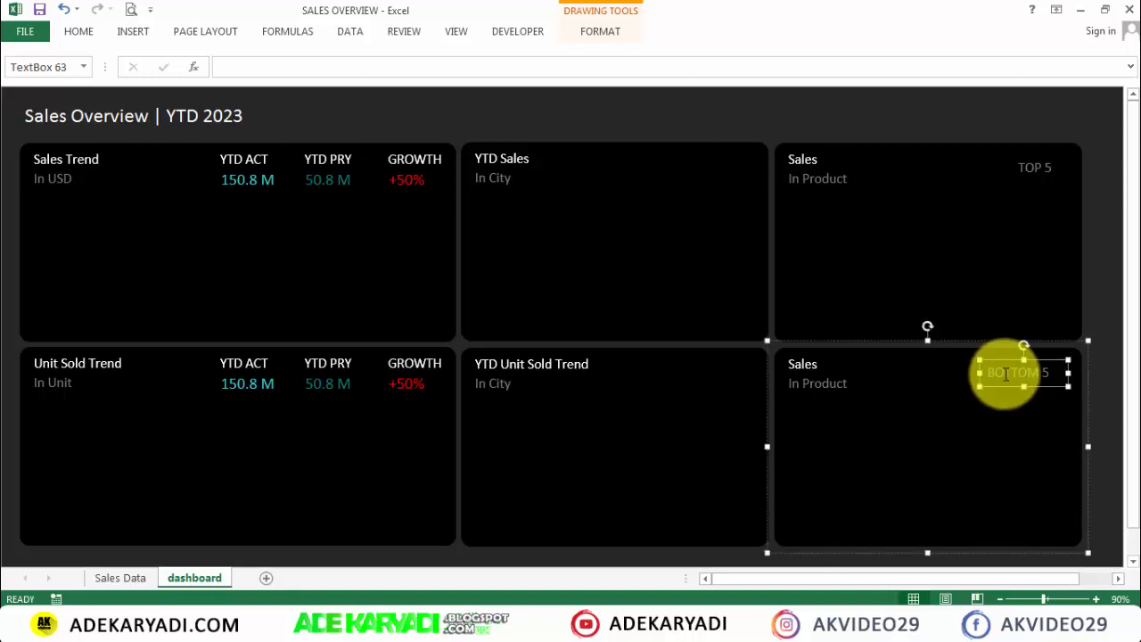
# Step: Right-align the "BOTTOM 5" label text and save the workbook
pyautogui.click(80, 35)
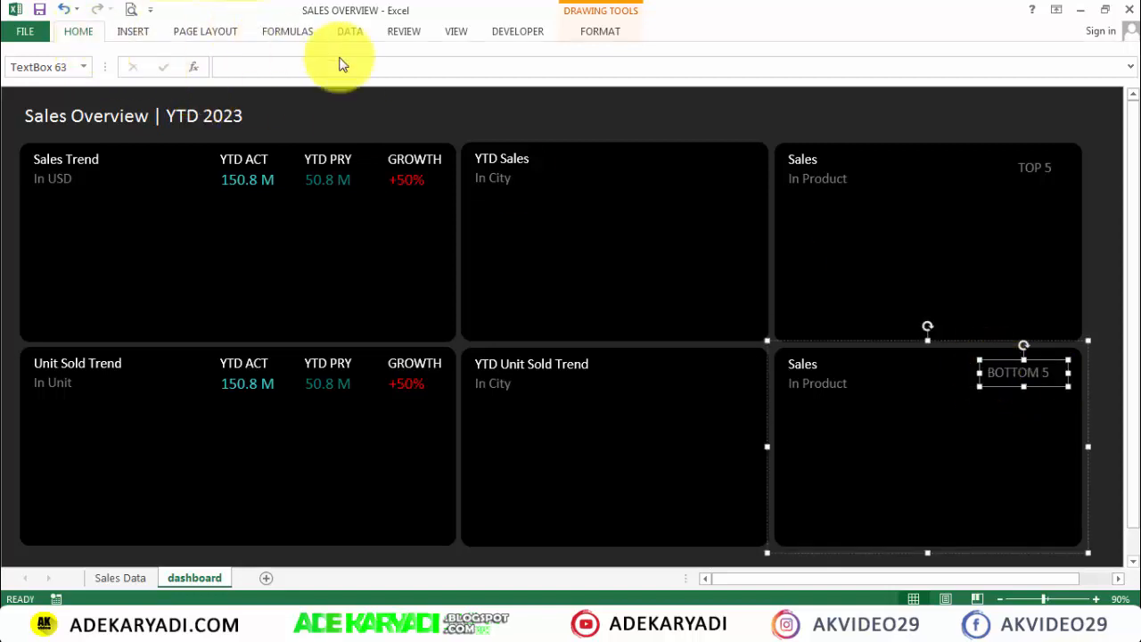
pyautogui.click(354, 86)
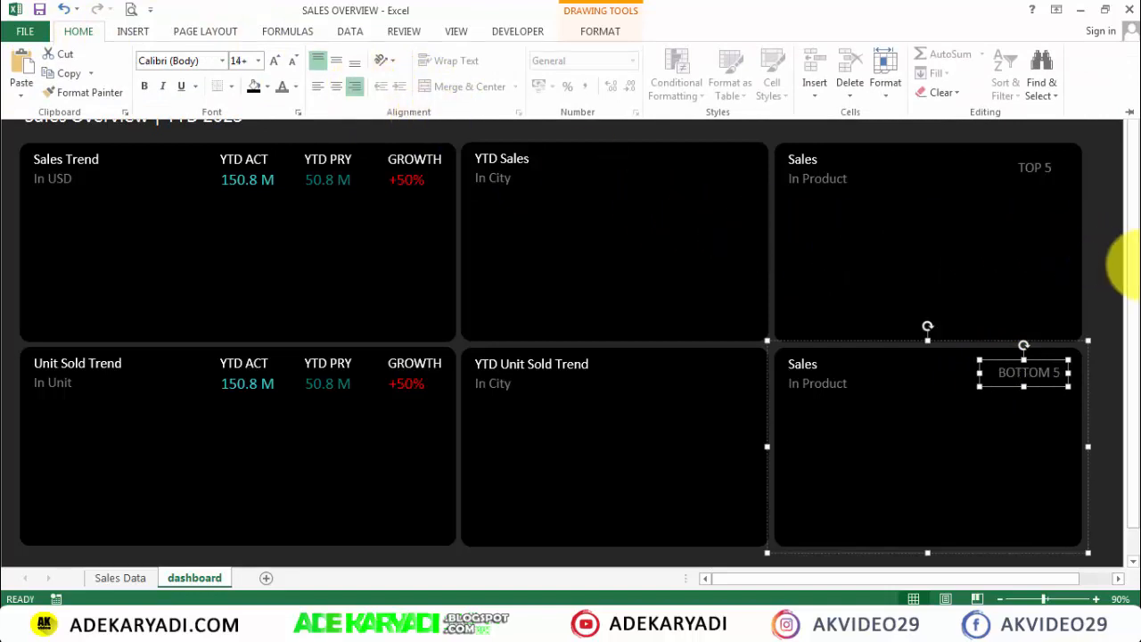
pyautogui.hotkey('ctrl', 'F1')
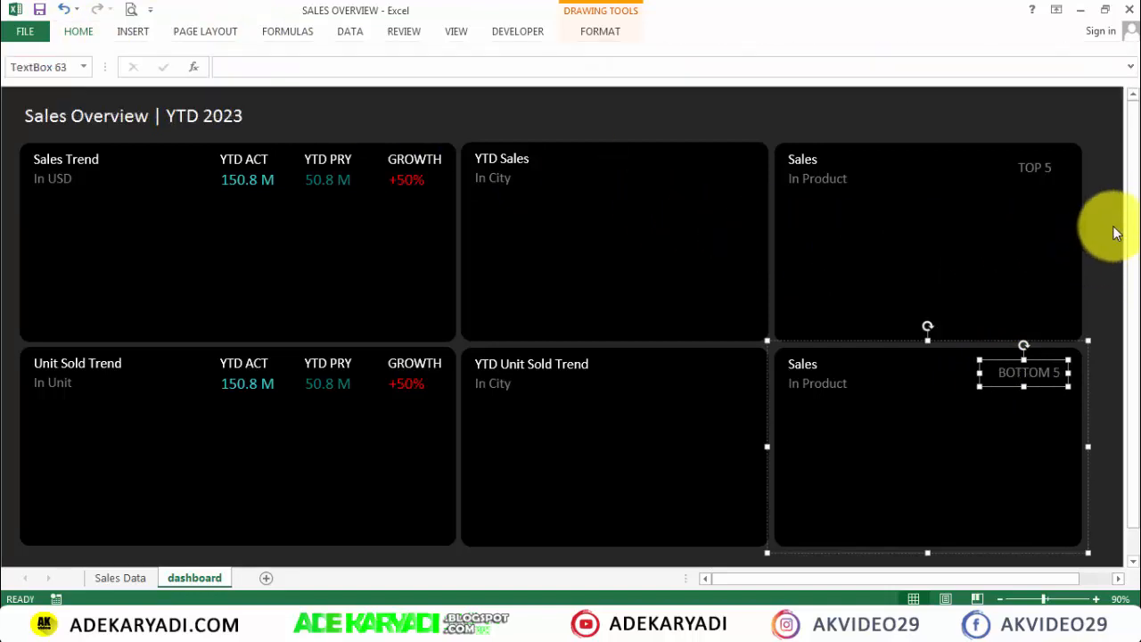
pyautogui.click(1102, 228)
pyautogui.scroll(-2, 453, 274)
pyautogui.scroll(2, 453, 274)
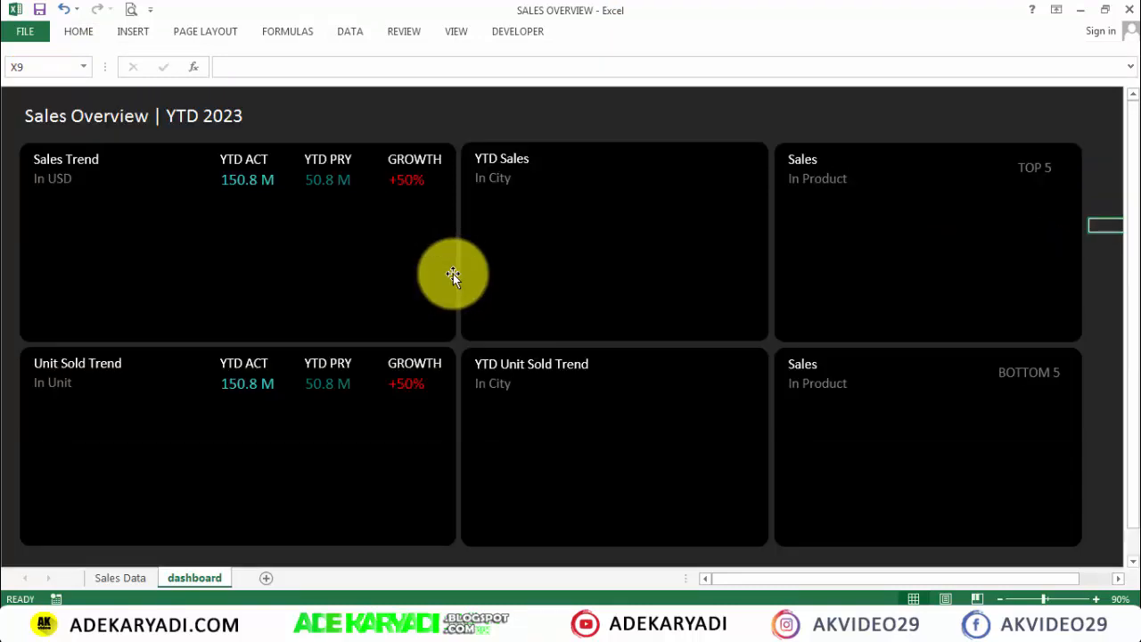
pyautogui.click(39, 12)
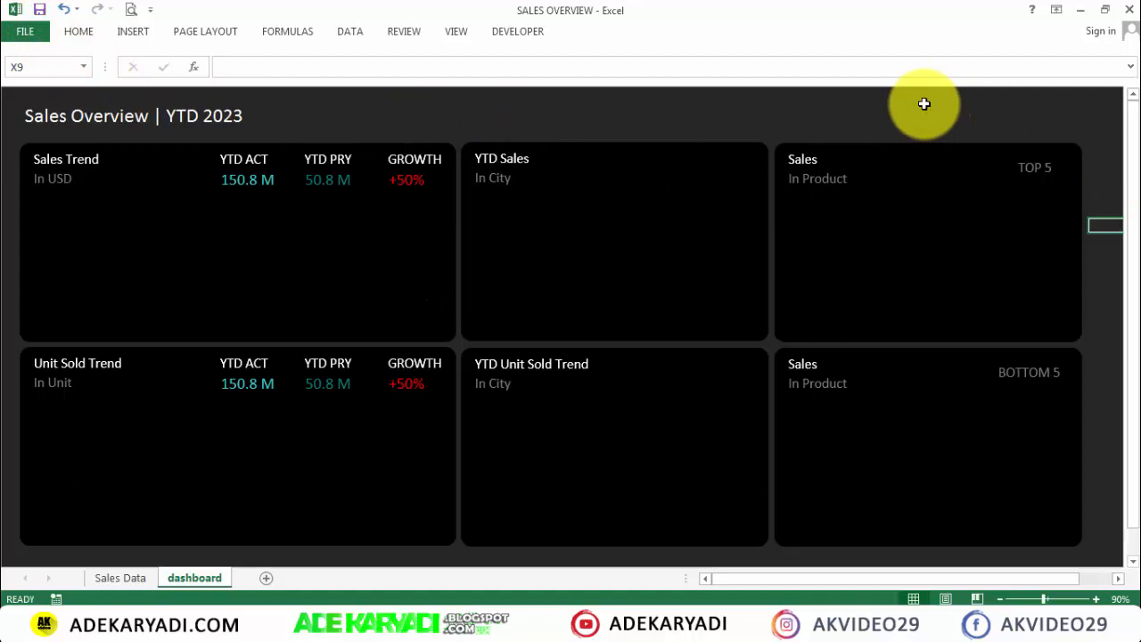
pyautogui.click(813, 111)
pyautogui.moveTo(960, 112); pyautogui.dragTo(1042, 119)
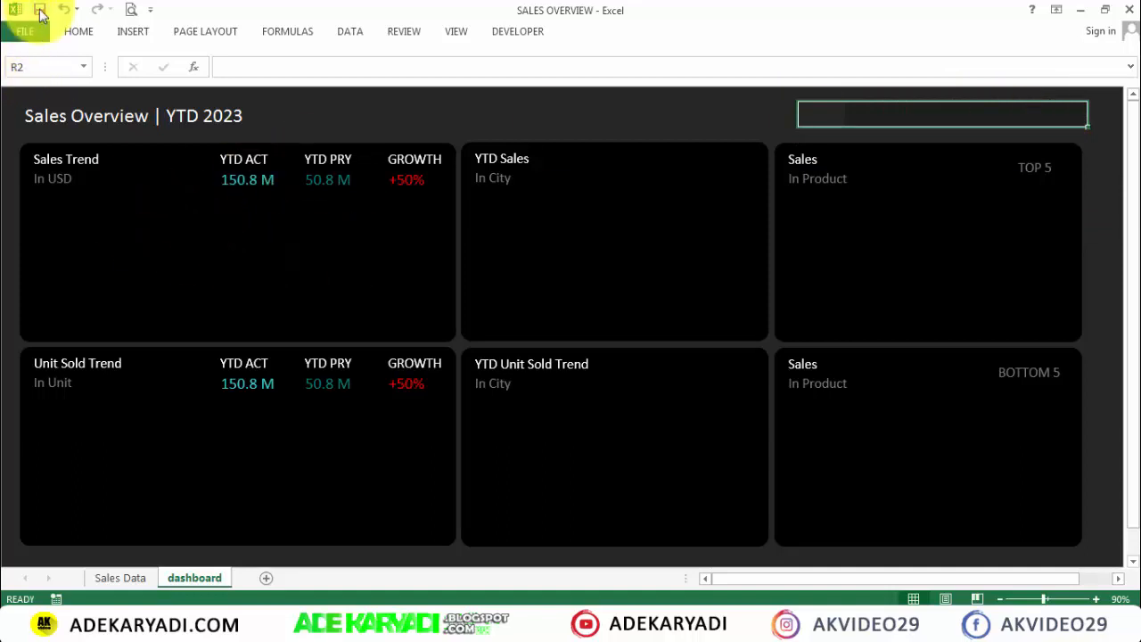
pyautogui.click(396, 618)
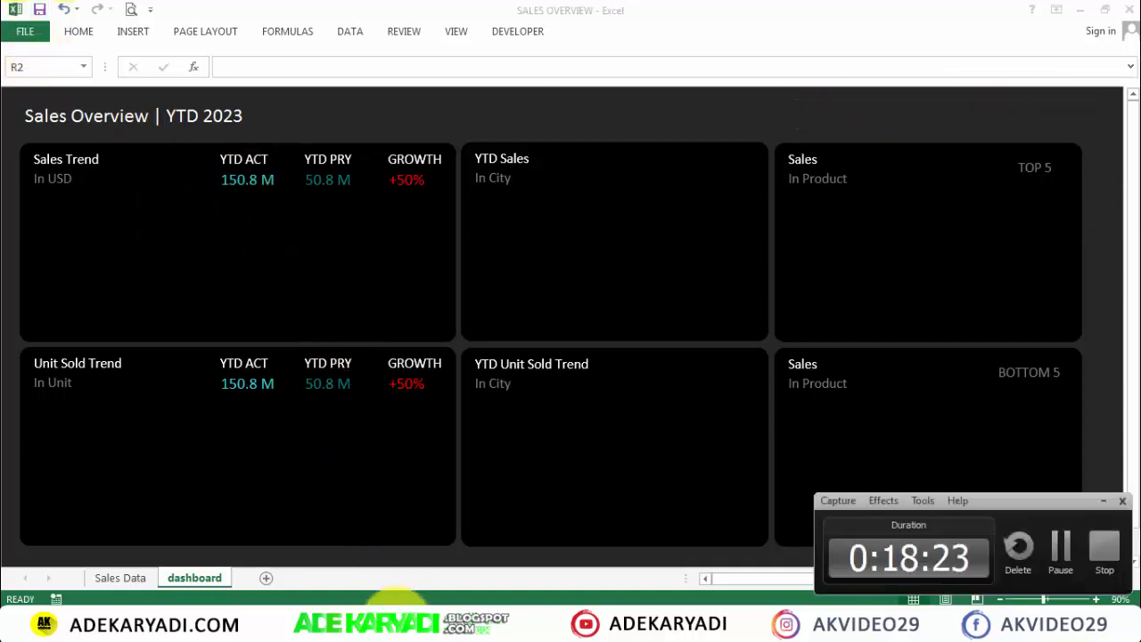
# Step: Set the print area to the cells spanning the dashboard title and all six panels, and check it in the print preview
pyautogui.click(396, 618)
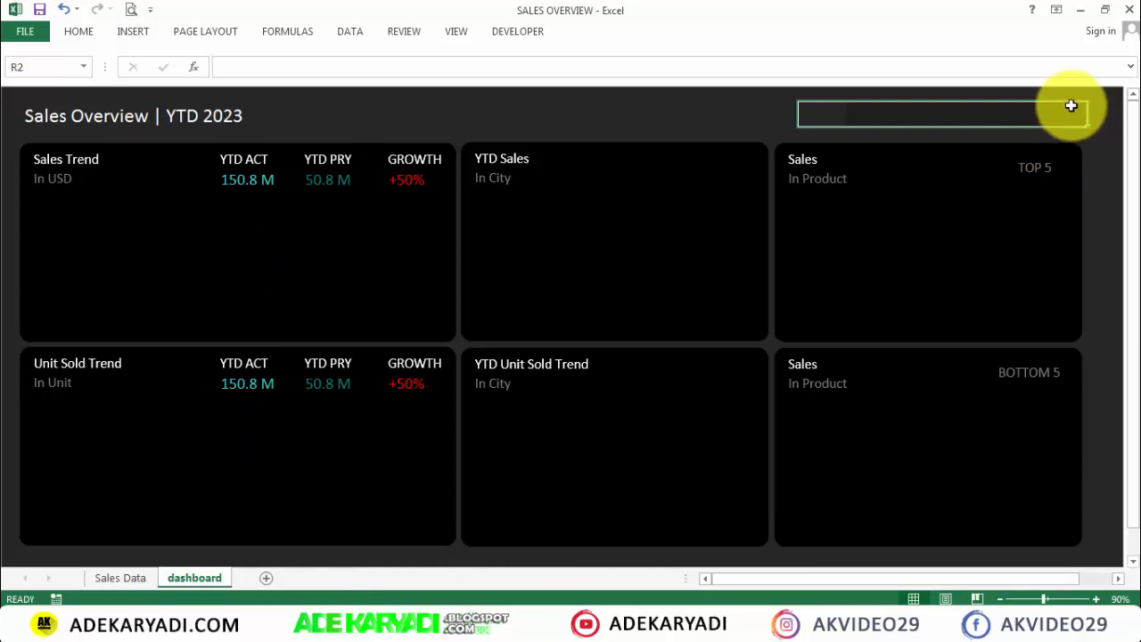
pyautogui.moveTo(1070, 107); pyautogui.dragTo(55, 541)
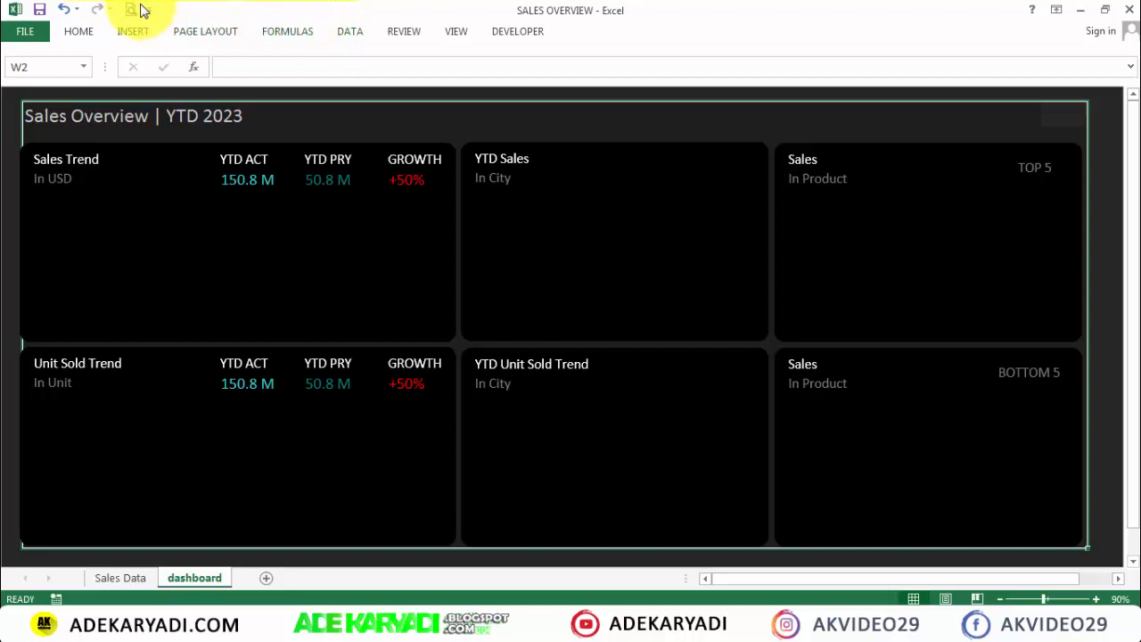
pyautogui.click(214, 35)
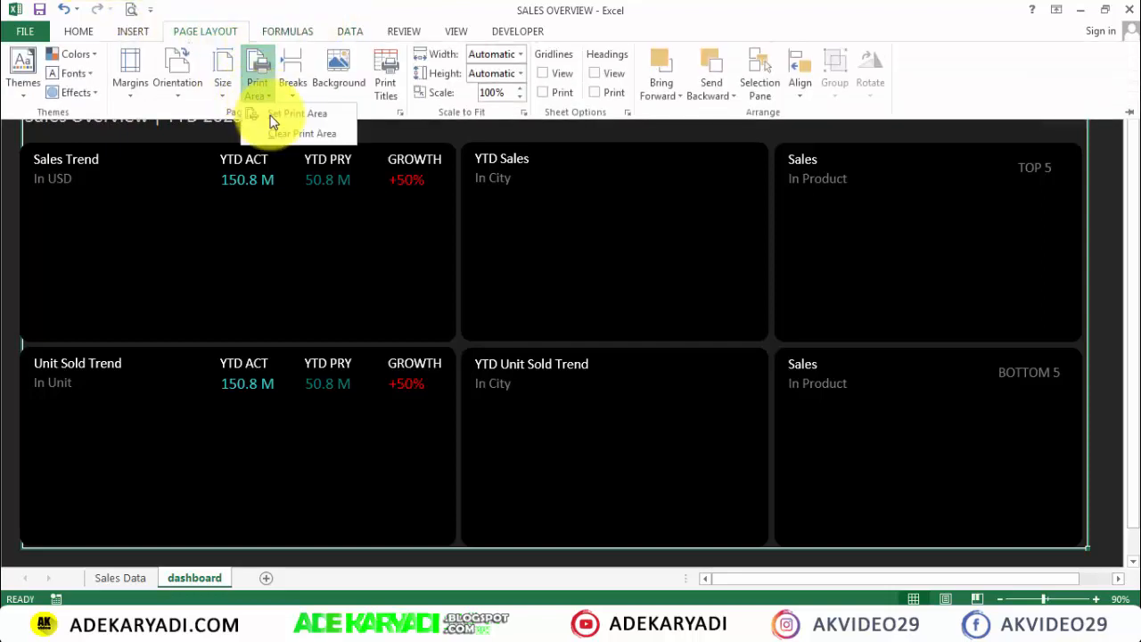
pyautogui.click(132, 11)
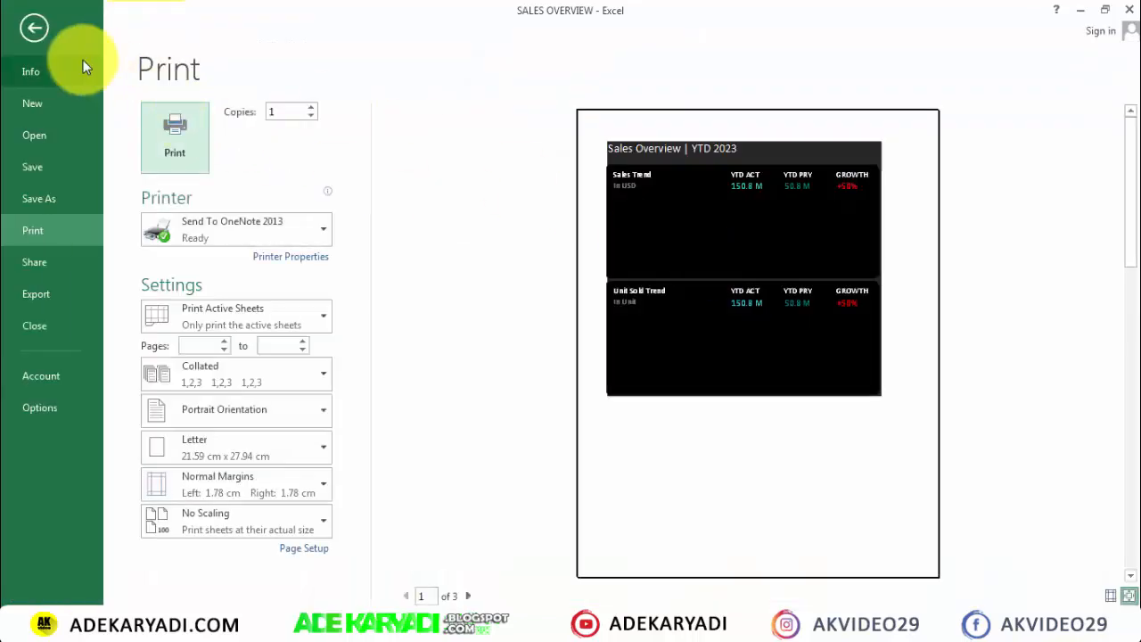
pyautogui.click(36, 28)
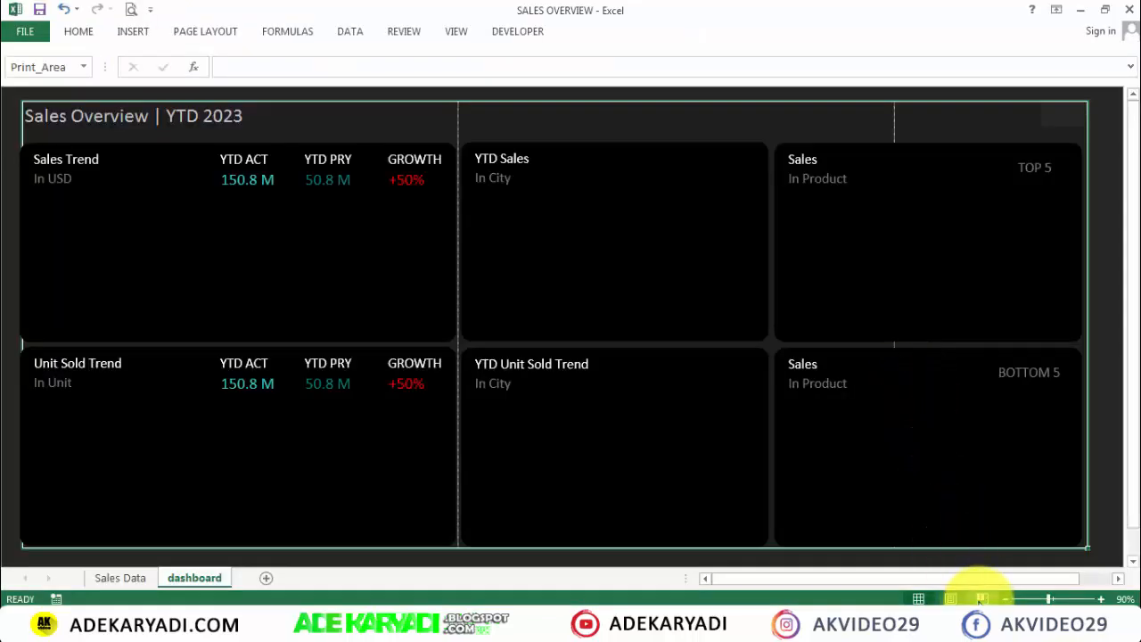
# Step: Move the vertical page break beyond the dashboard's outer edge in Page Break Preview so the print area fits one page, and return to Normal view
pyautogui.click(981, 599)
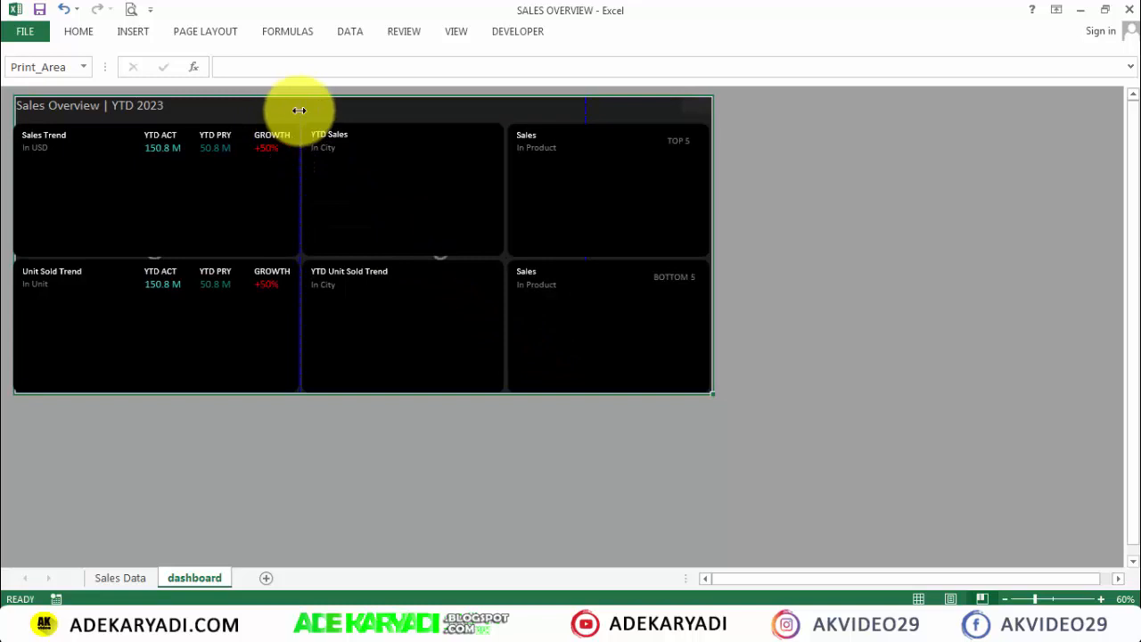
pyautogui.moveTo(300, 109); pyautogui.dragTo(861, 161)
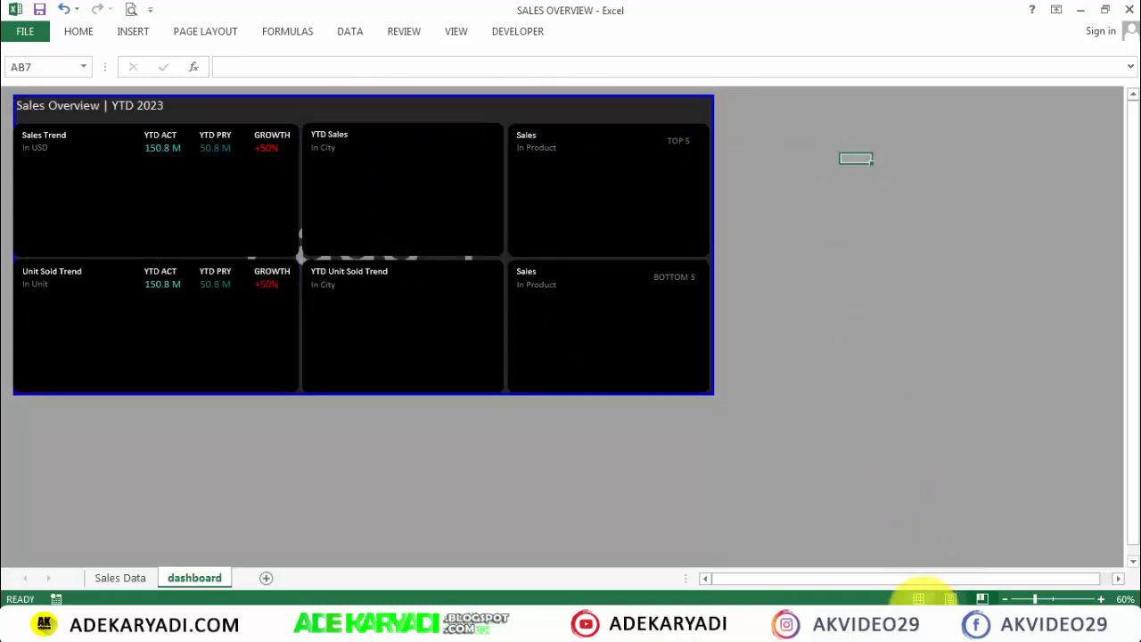
pyautogui.click(921, 599)
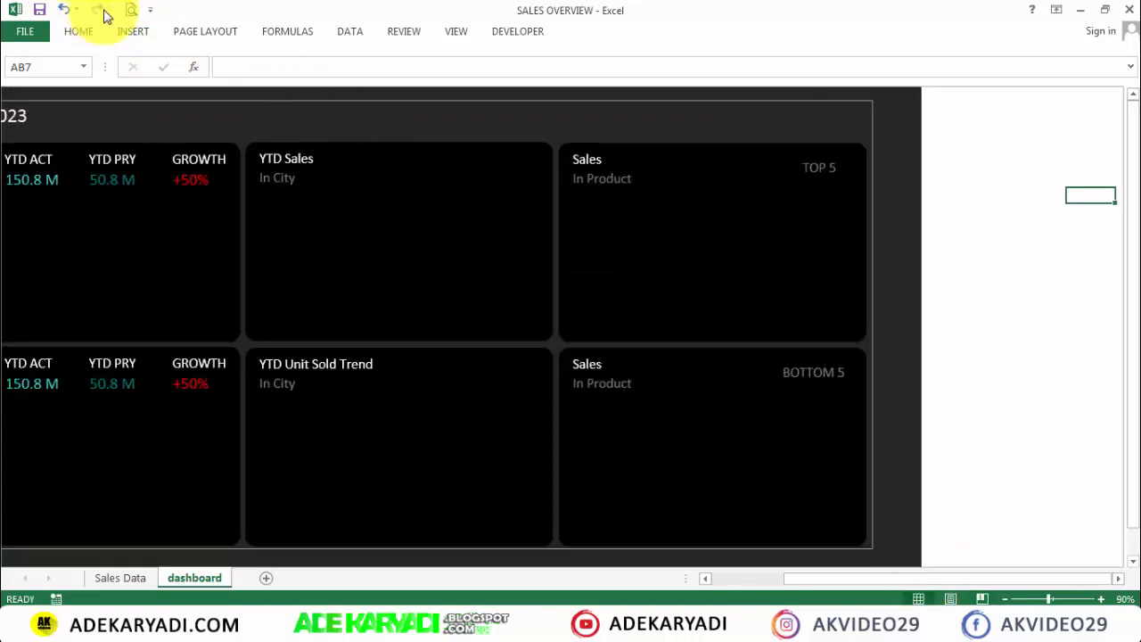
# Step: Set the print orientation to landscape and choose Nitro PDF Creator (Pro 11) as the printer
pyautogui.click(131, 10)
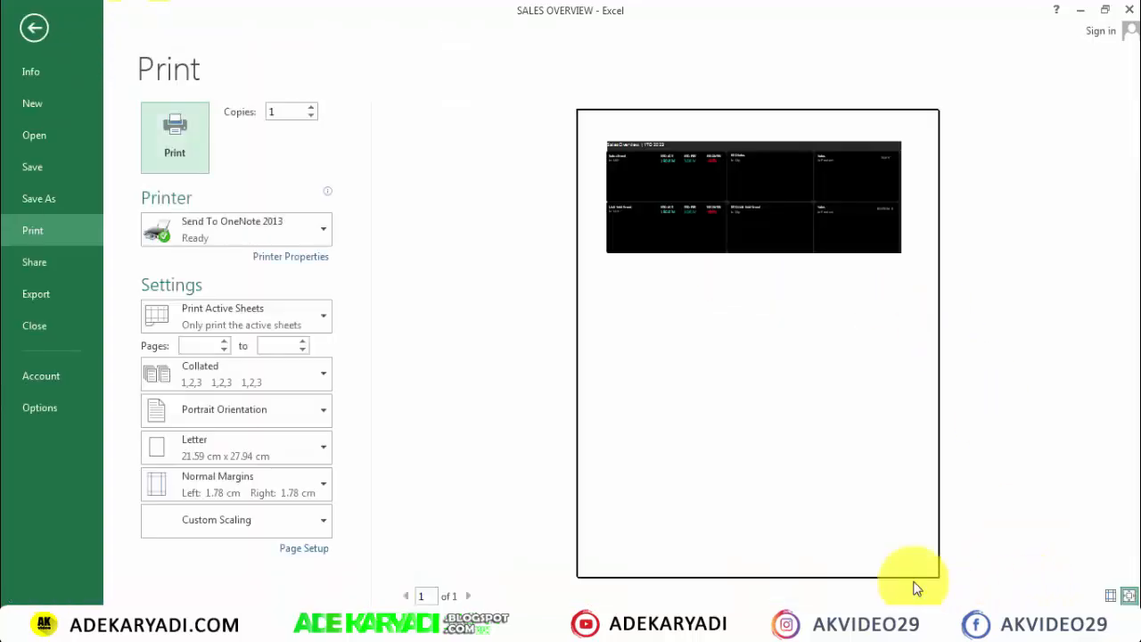
pyautogui.click(237, 409)
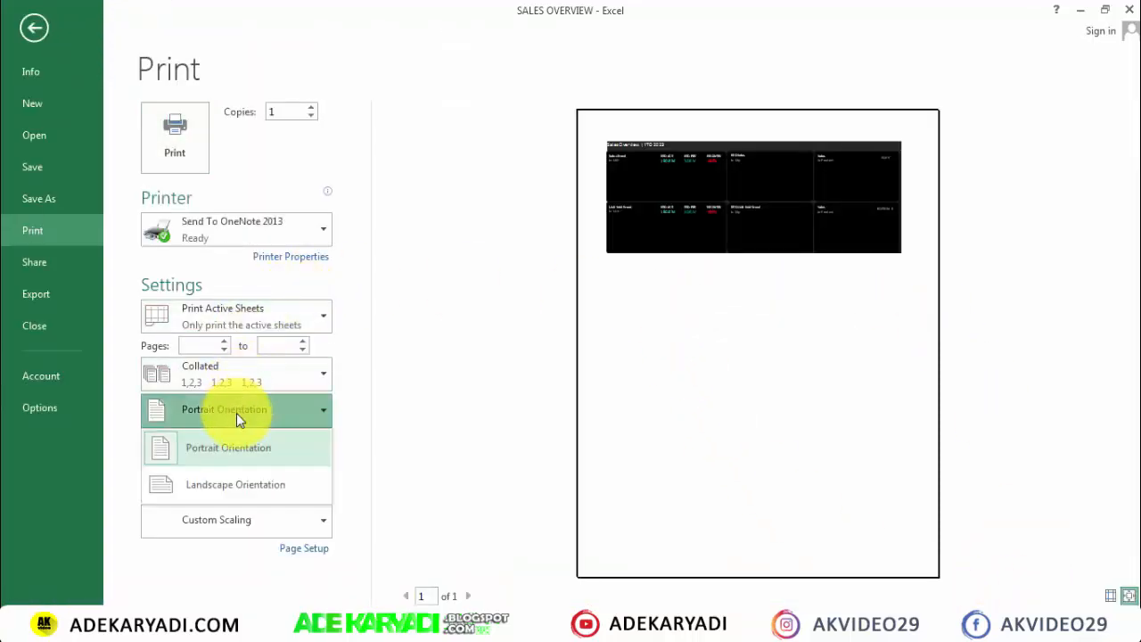
pyautogui.click(230, 482)
pyautogui.click(277, 229)
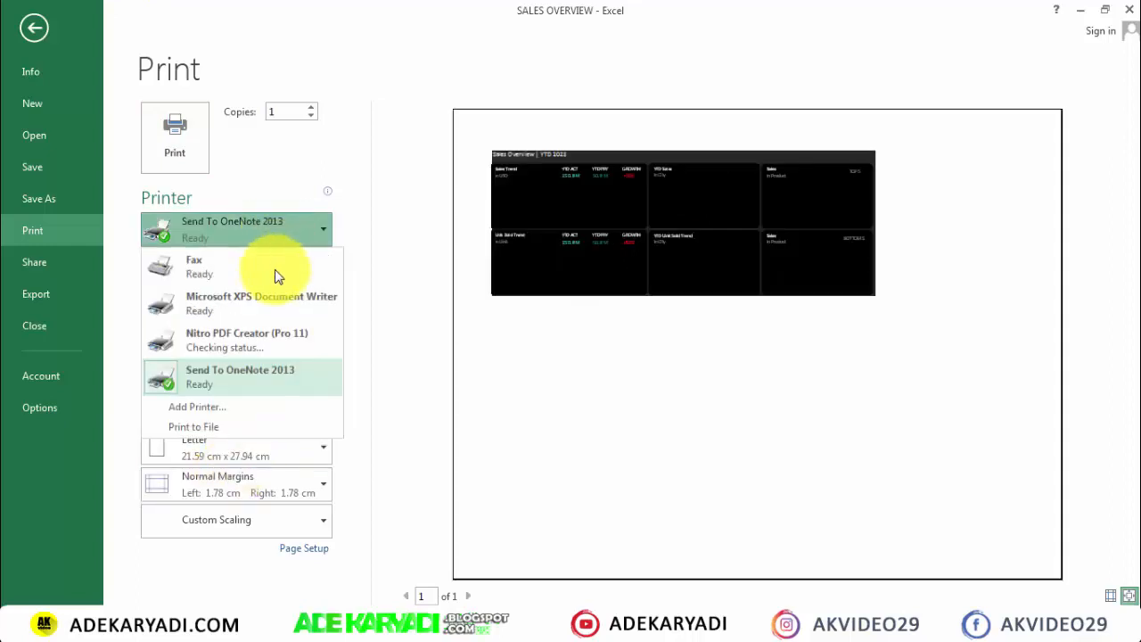
pyautogui.click(277, 347)
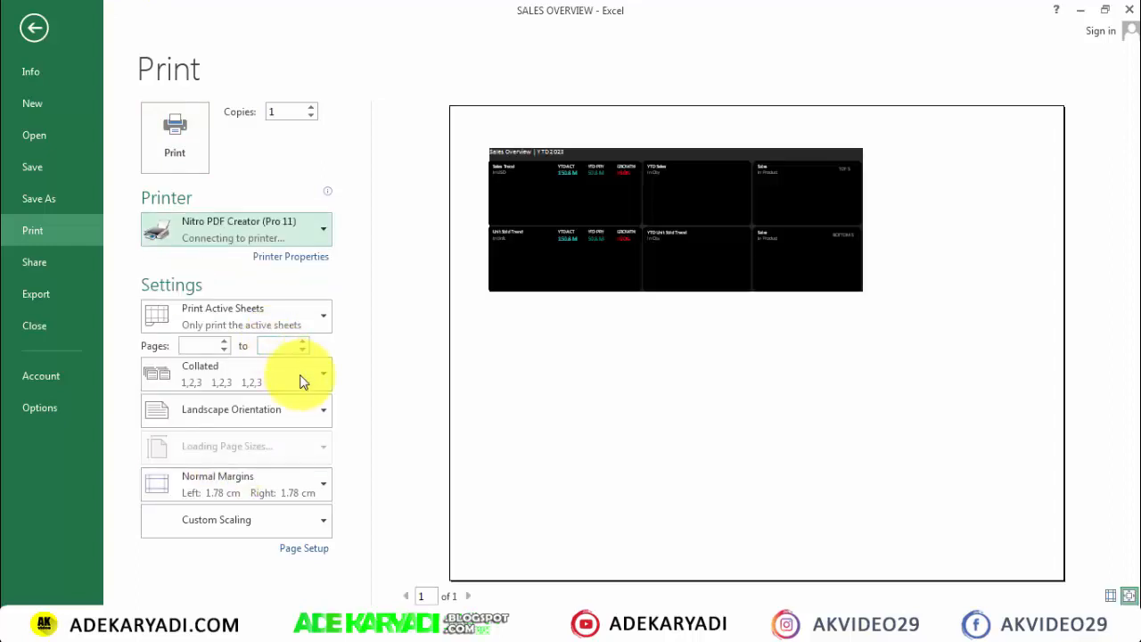
# Step: Scale the printout to fit 1 page wide by 1 tall, return to the dashboard sheet and save the workbook
pyautogui.click(309, 549)
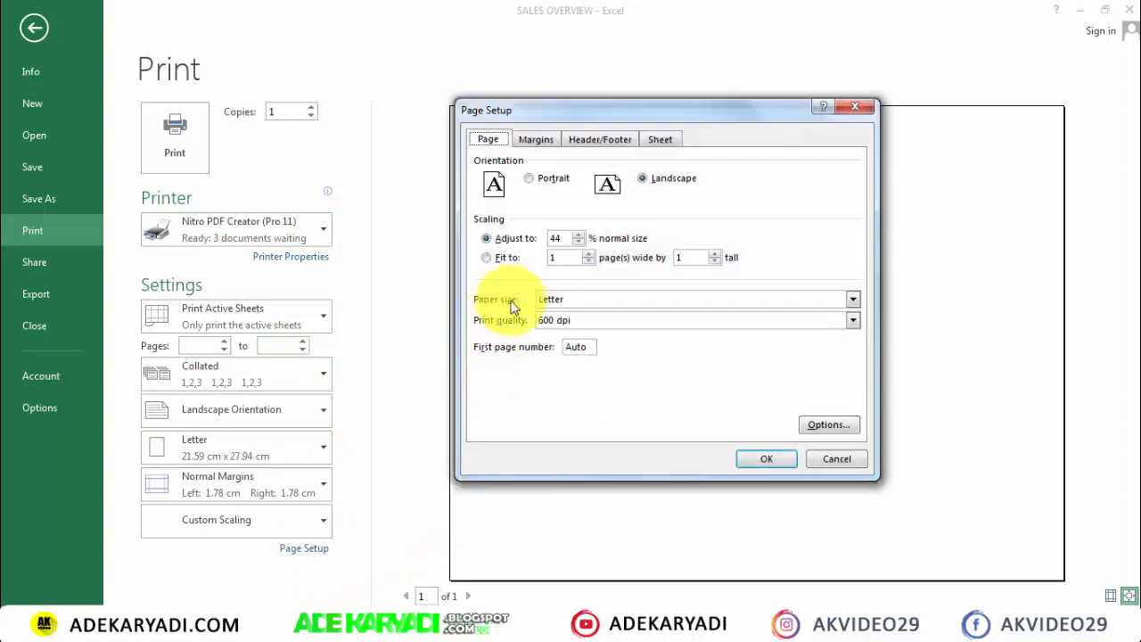
pyautogui.doubleClick(509, 263)
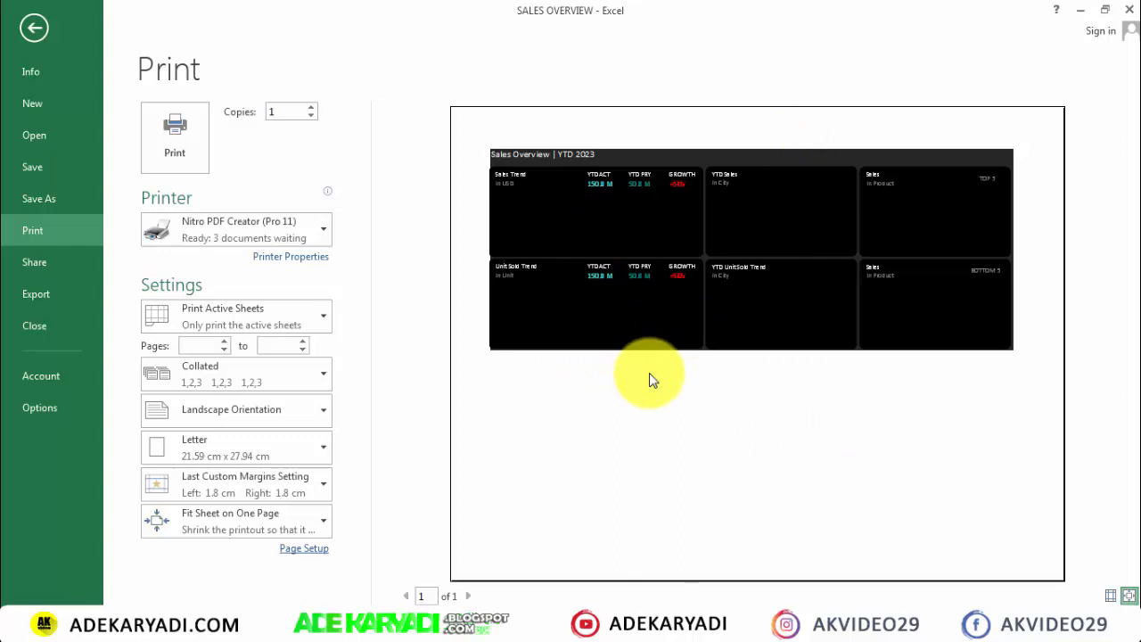
pyautogui.click(36, 30)
pyautogui.moveTo(967, 577); pyautogui.dragTo(767, 578)
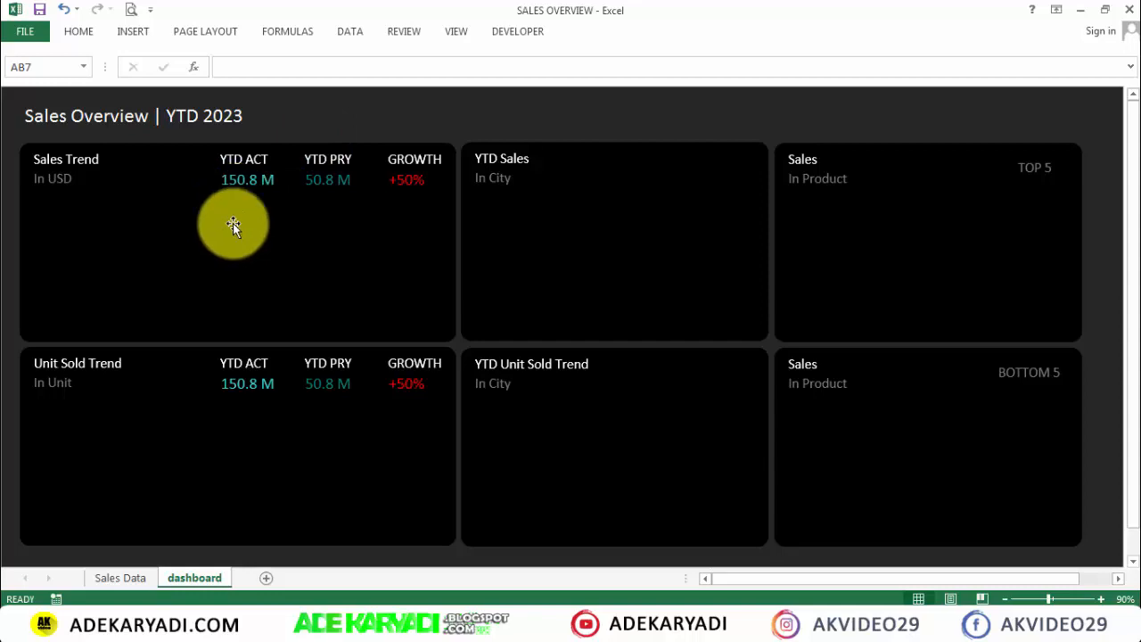
pyautogui.click(40, 10)
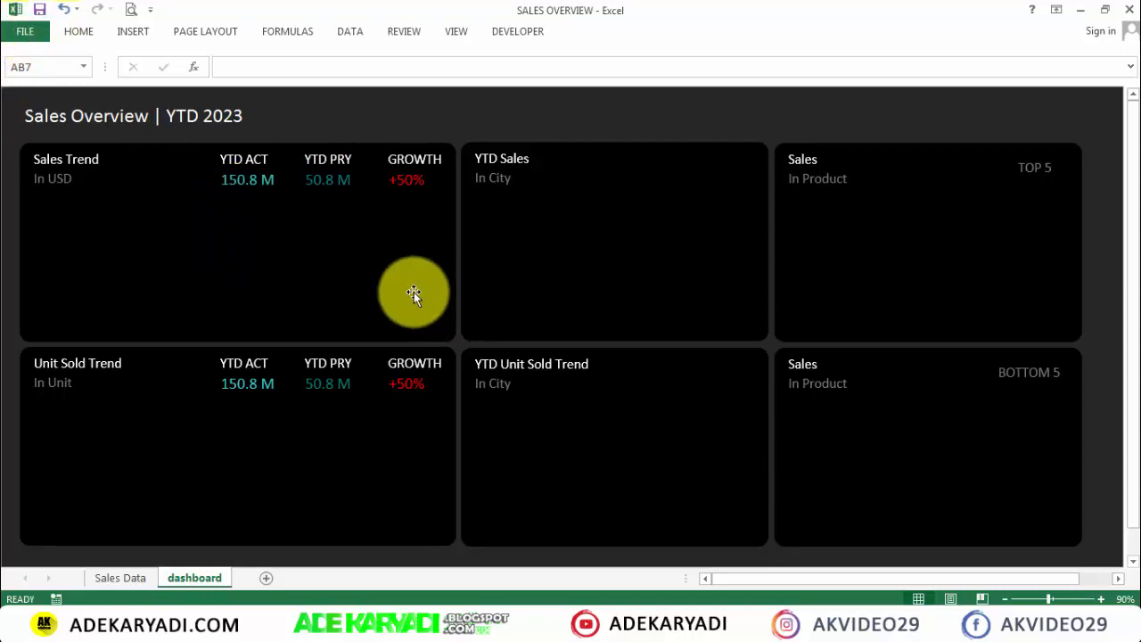